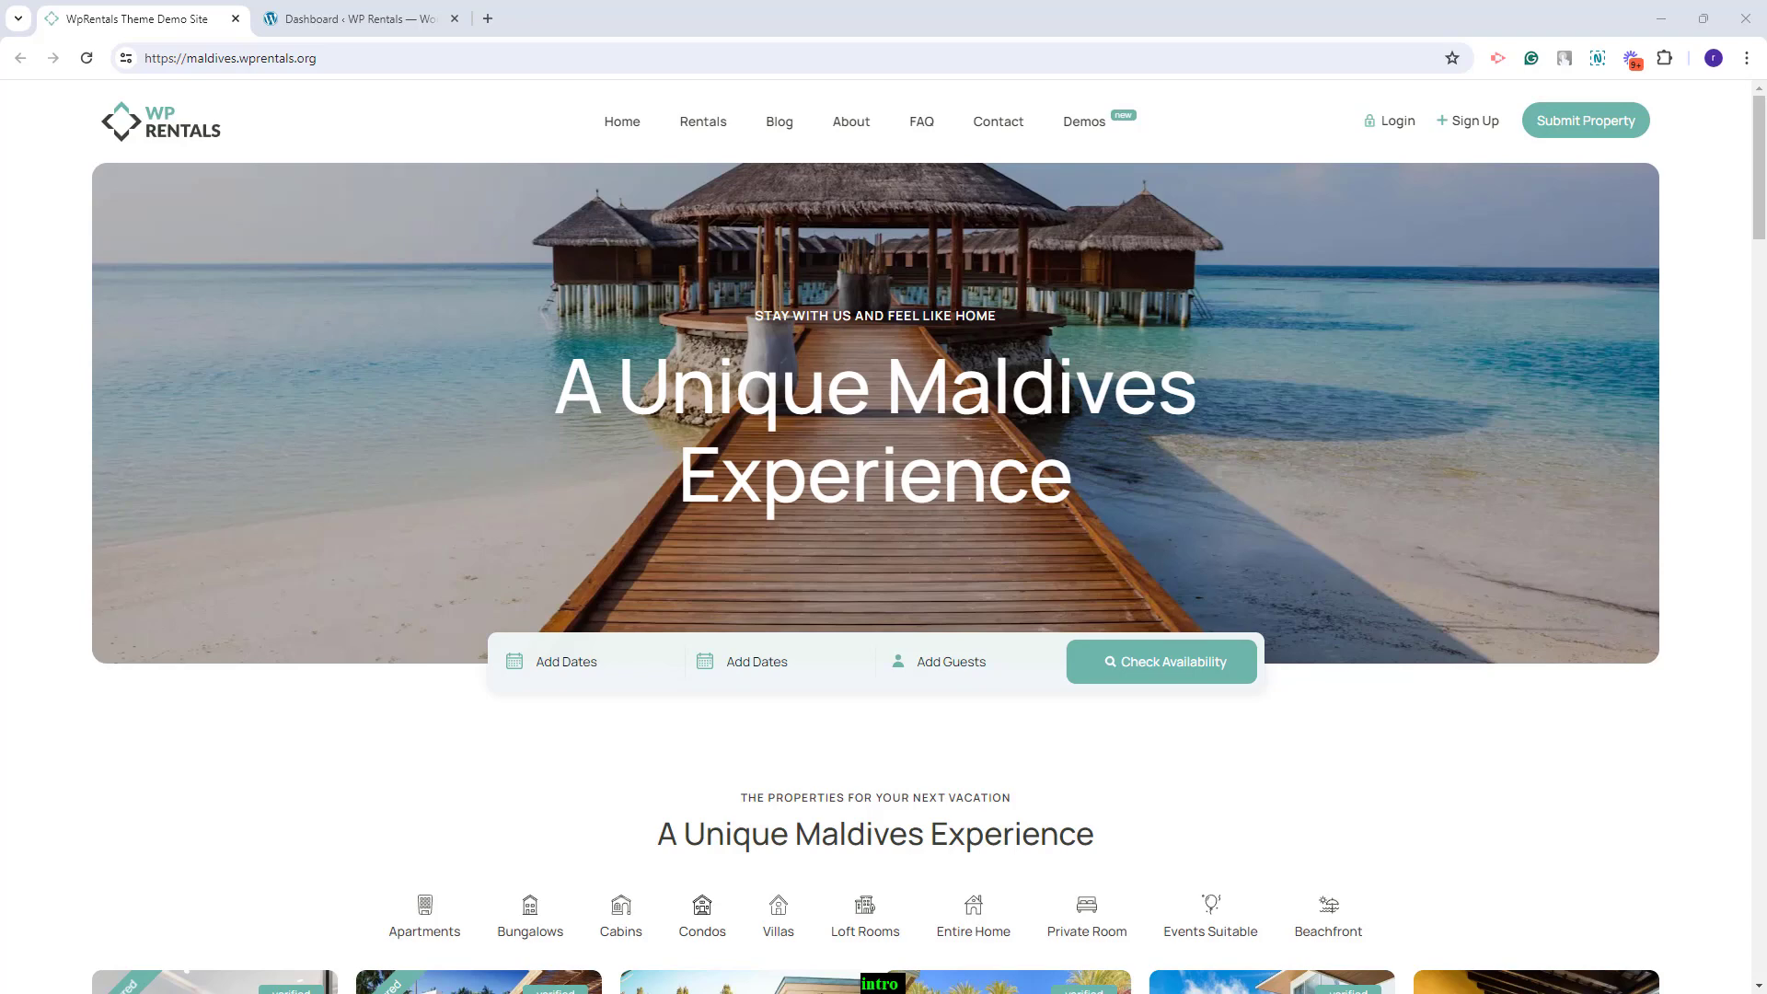
Switch to the 'Dashboard ‹ WP Rentals' browser tab with Ctrl+Tab
key(ctrl+Tab)
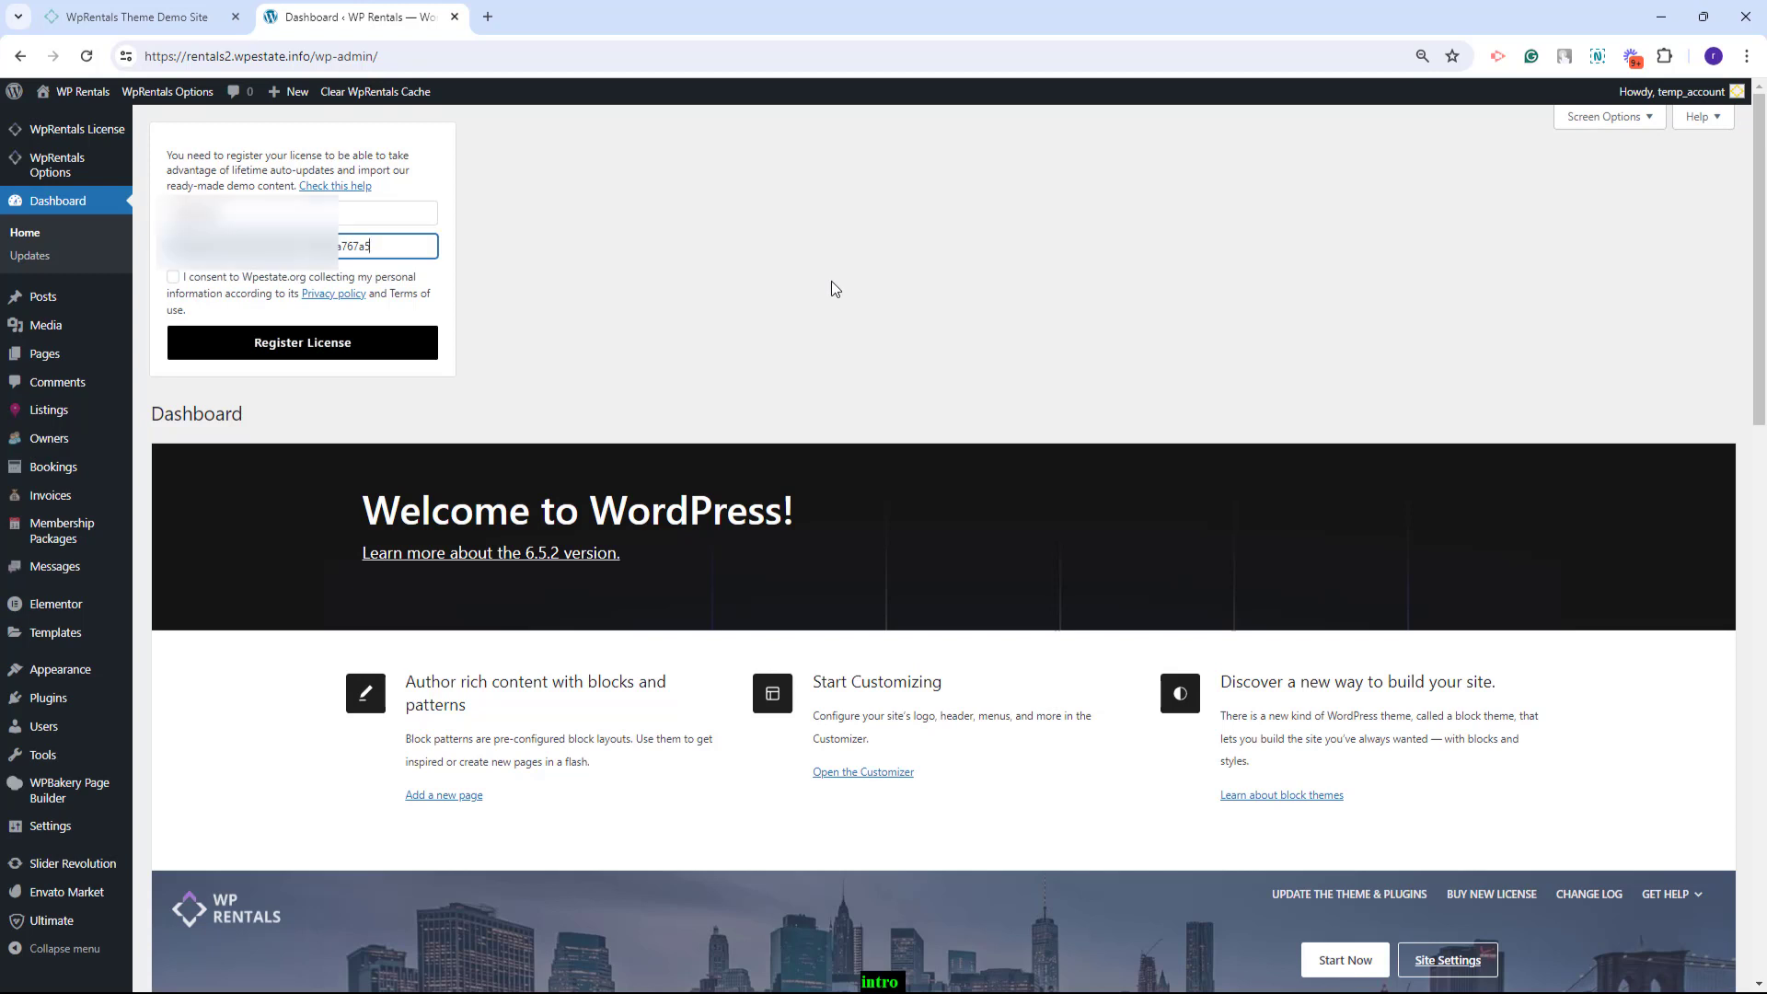
Agree to the data collection consent and register the WP Rentals theme license
click(174, 278)
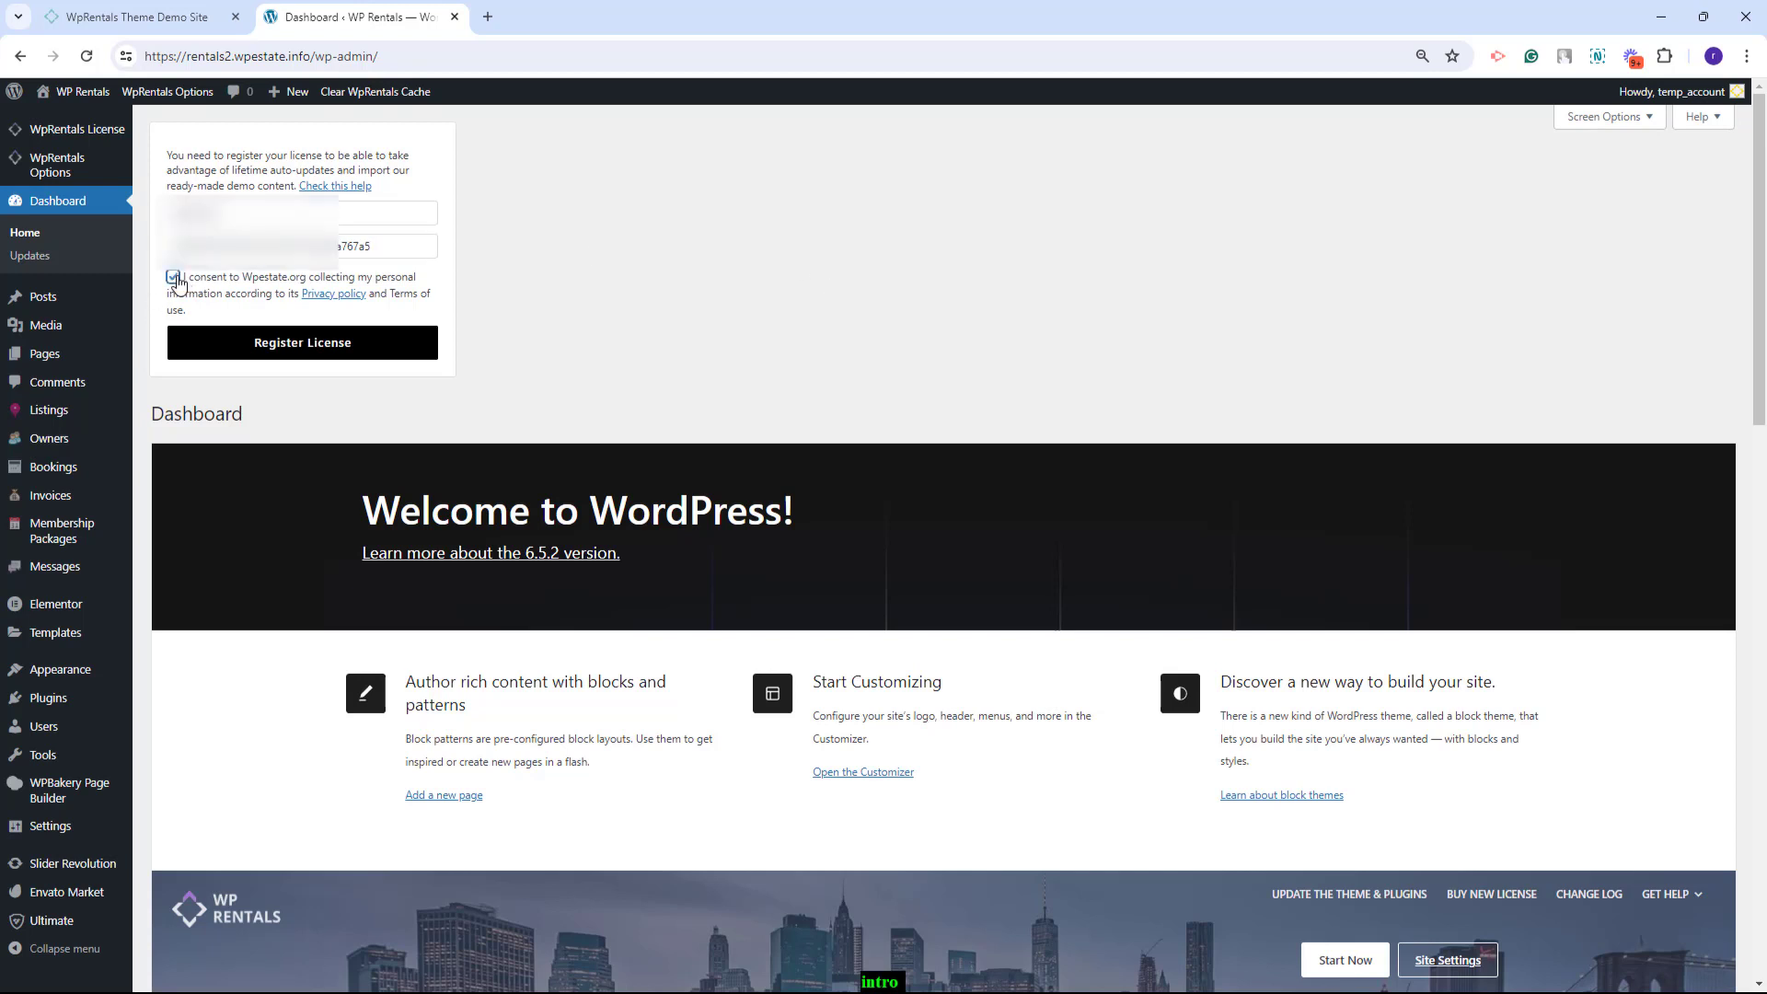
click(283, 353)
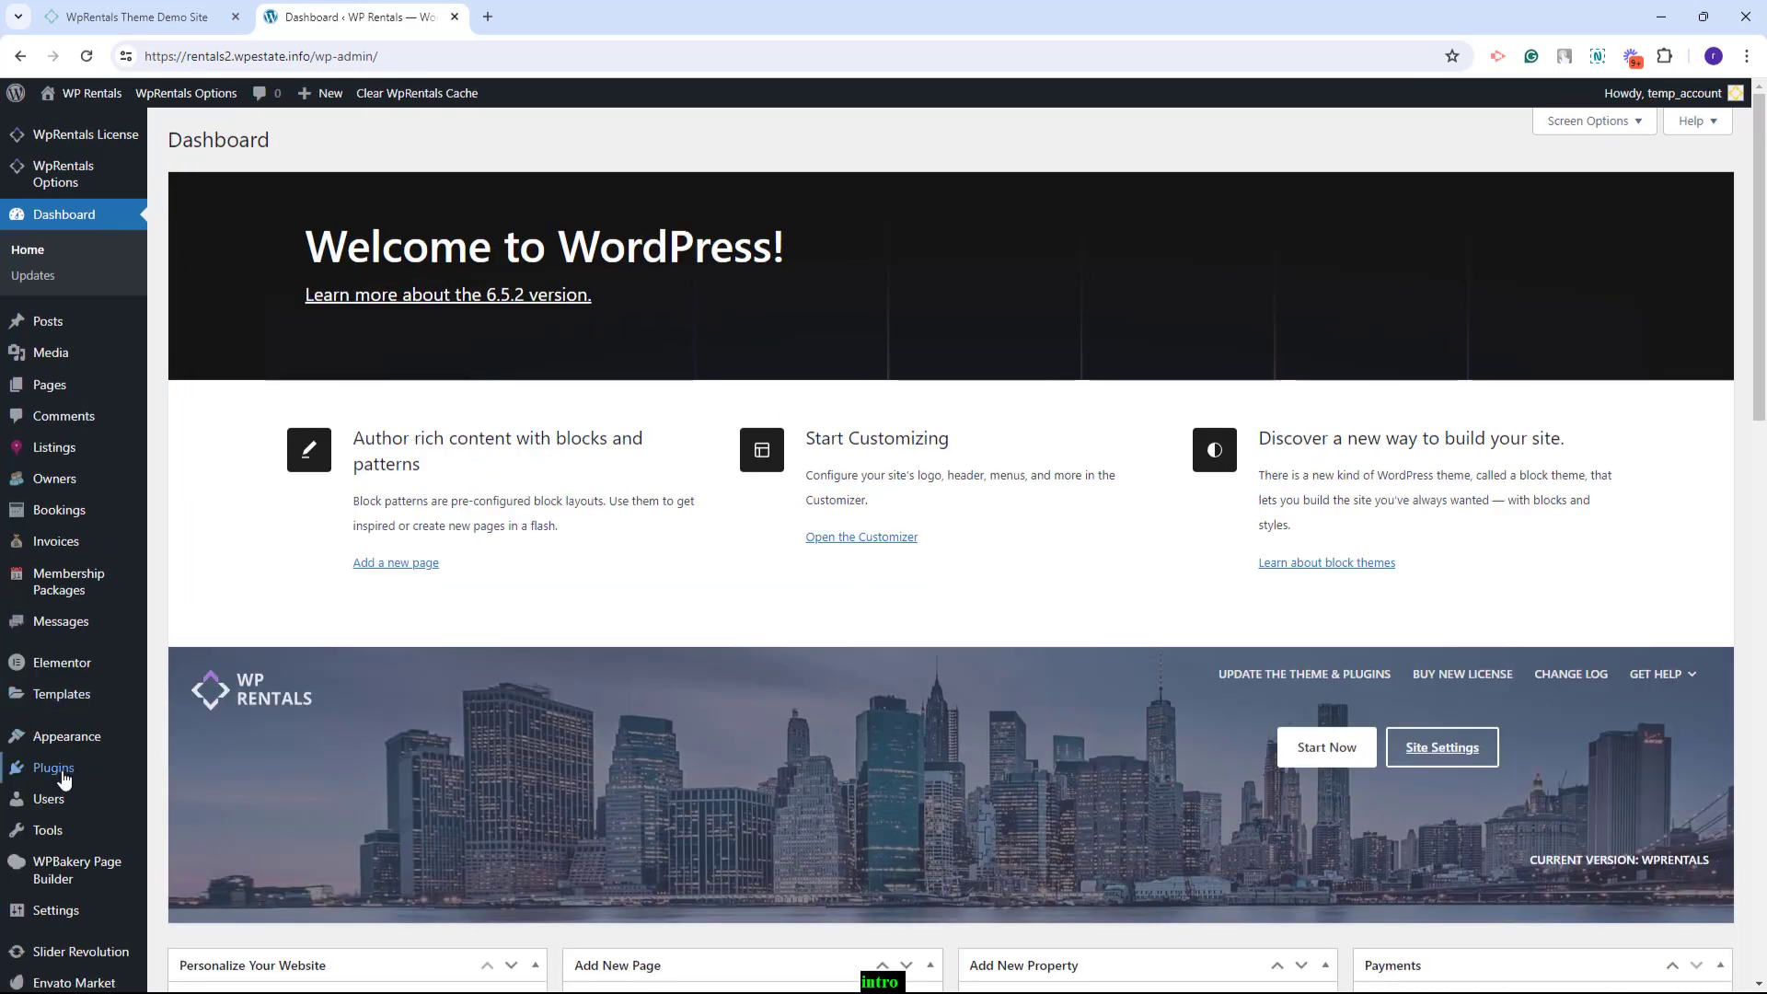
Open Plugins and scroll through the 20 installed plugins, 11 of them active
click(58, 706)
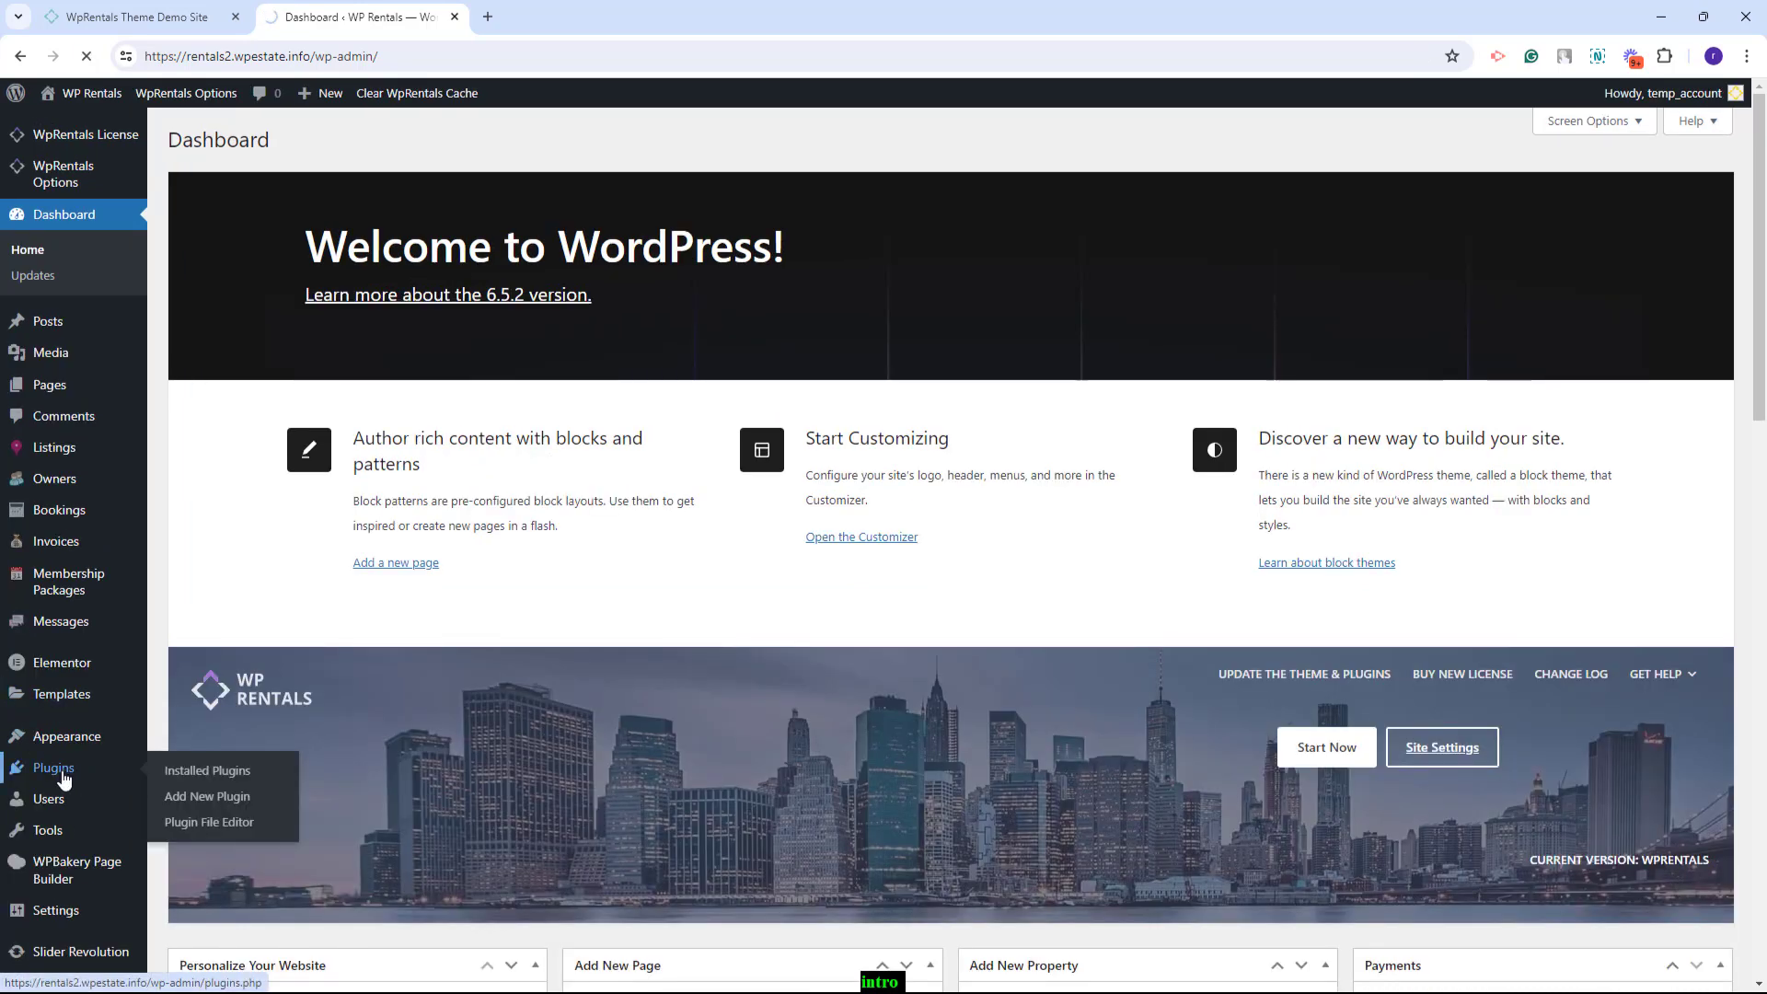
scroll(808, 642, down, 1)
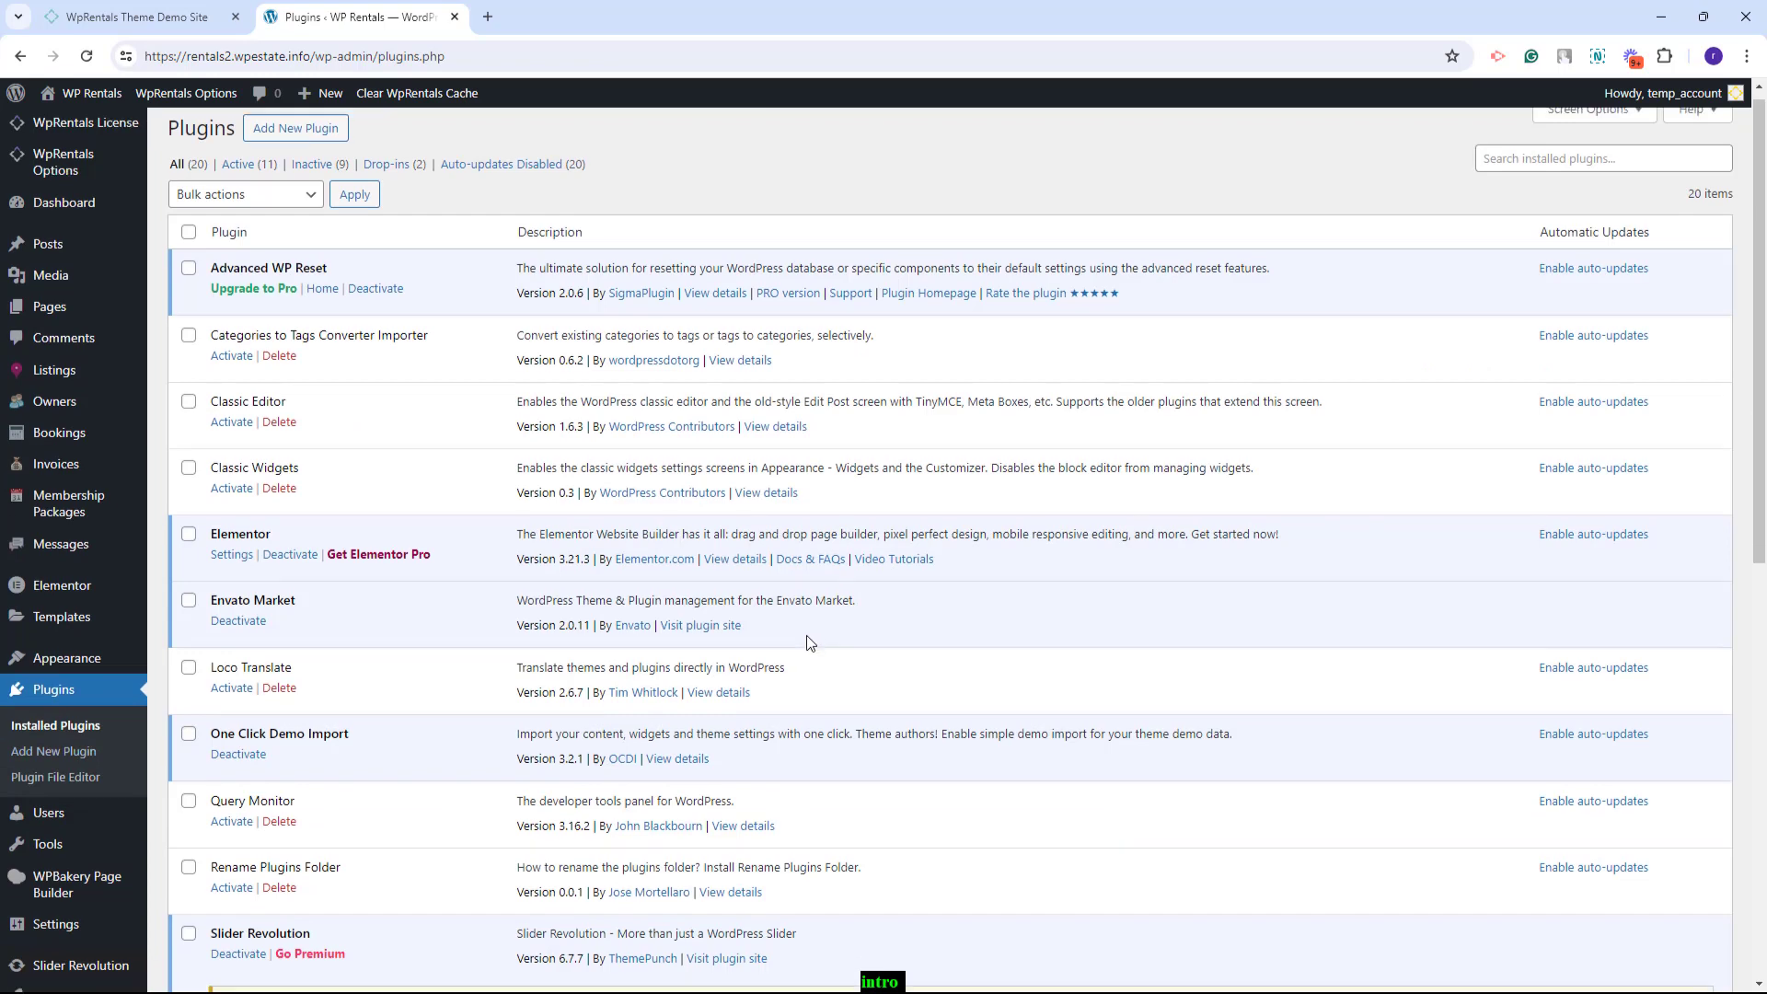
scroll(809, 641, down, 4)
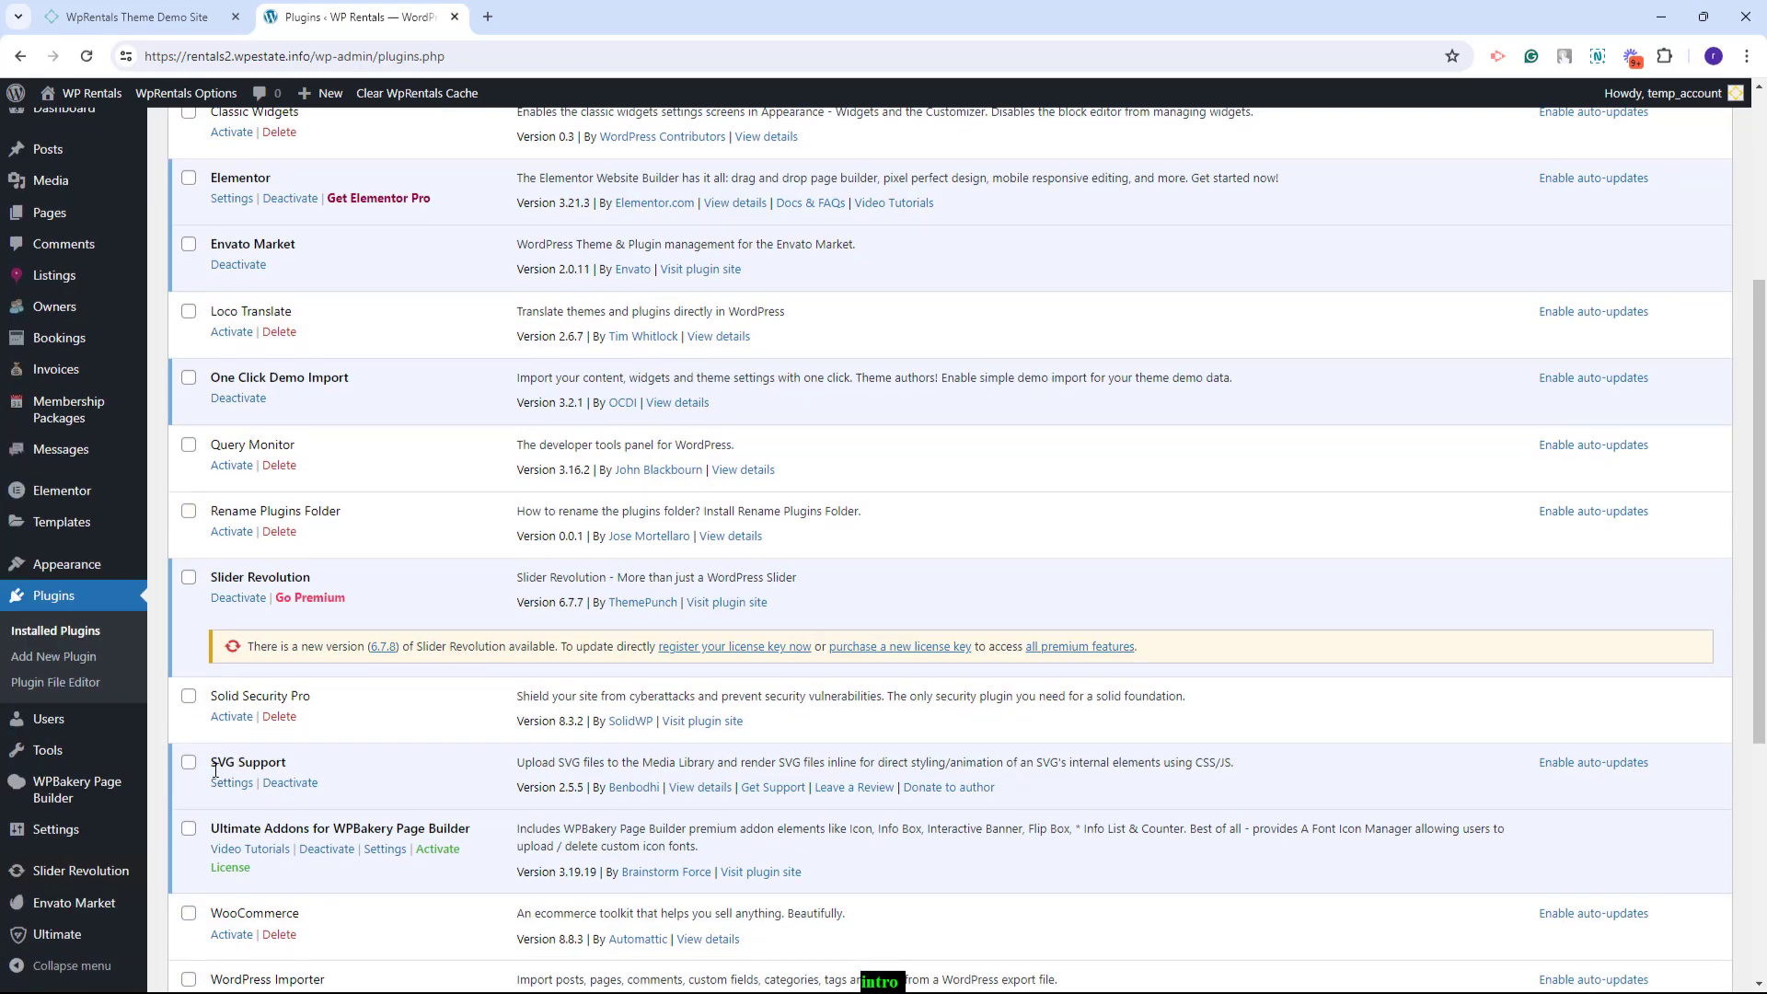
scroll(479, 699, up, 4)
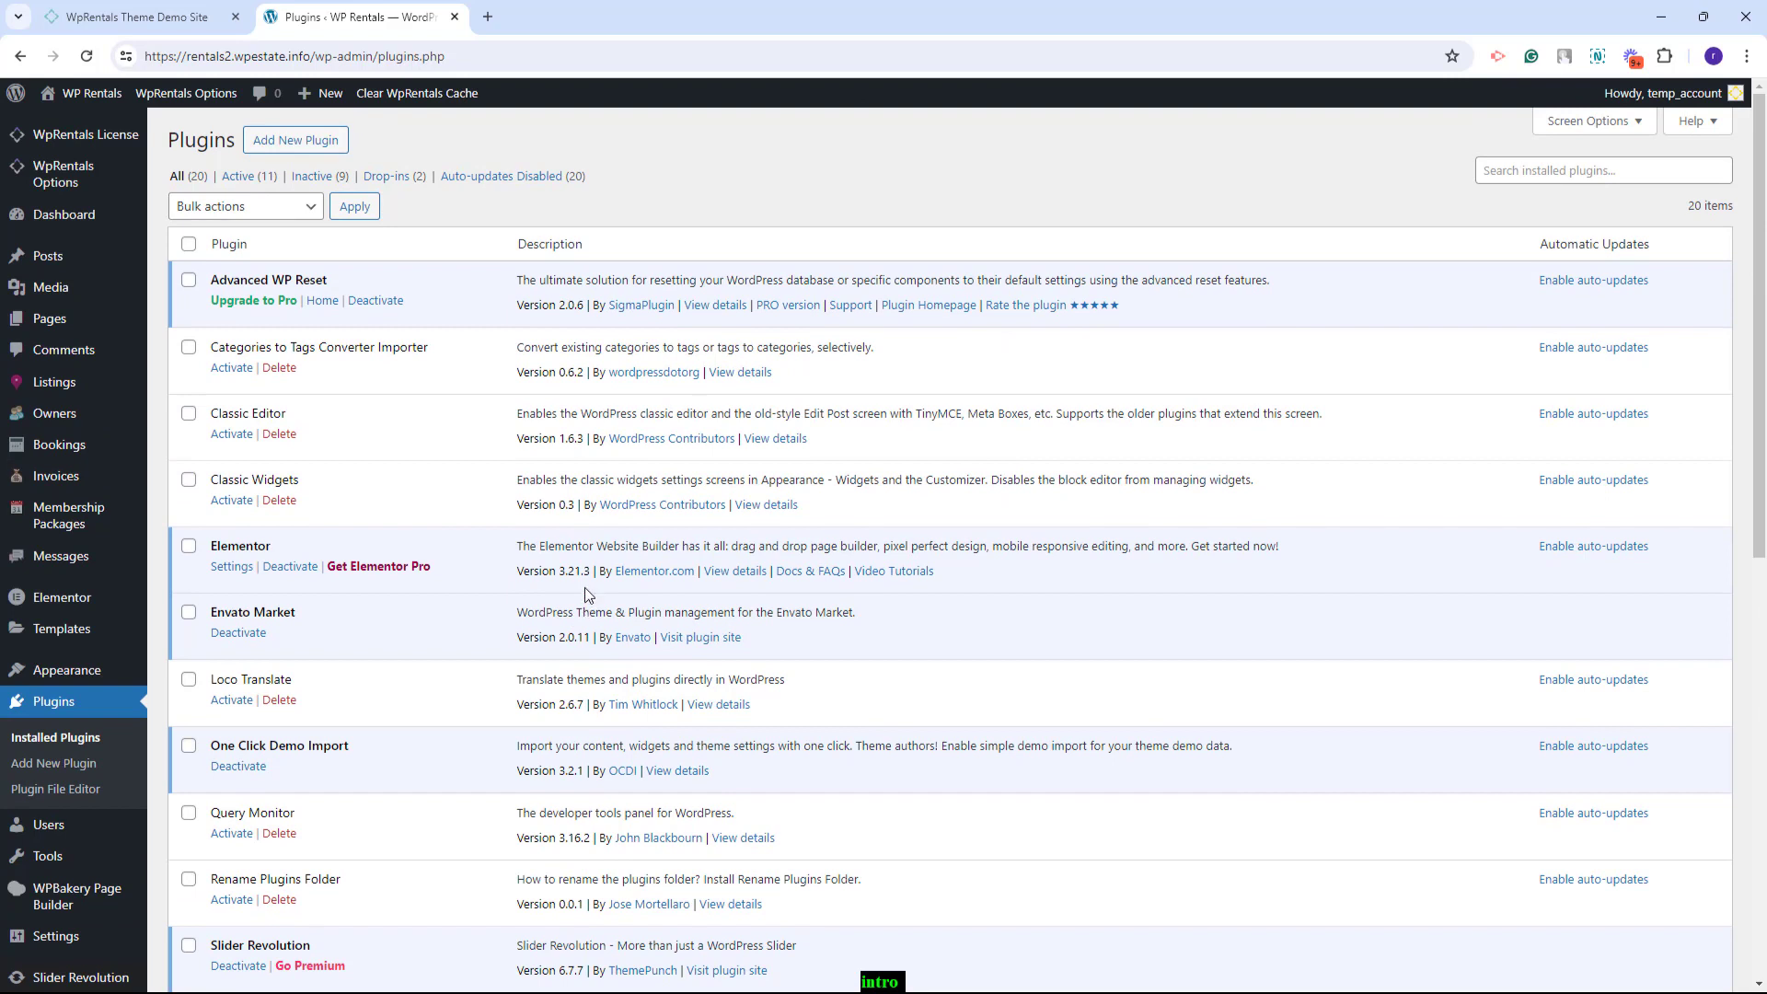
mouse_move(73, 177)
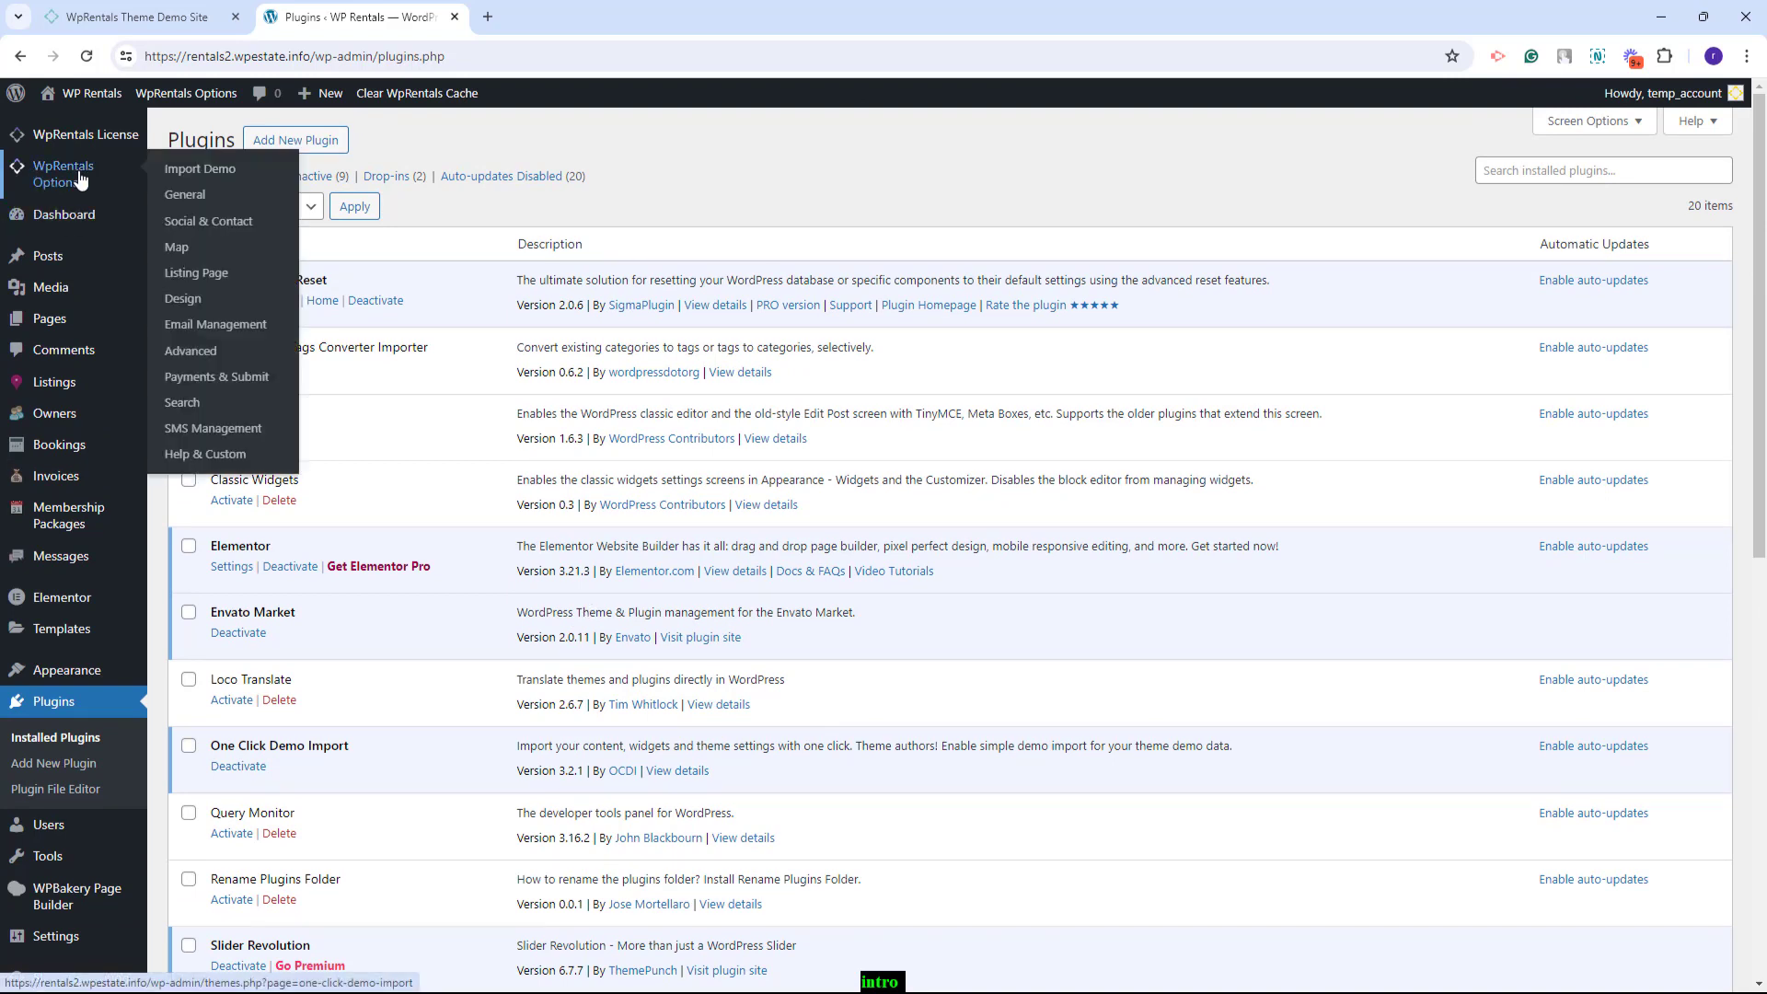
Open WpRentals Options > Import Demo and scroll to the demo thumbnails, including Maldives
click(188, 169)
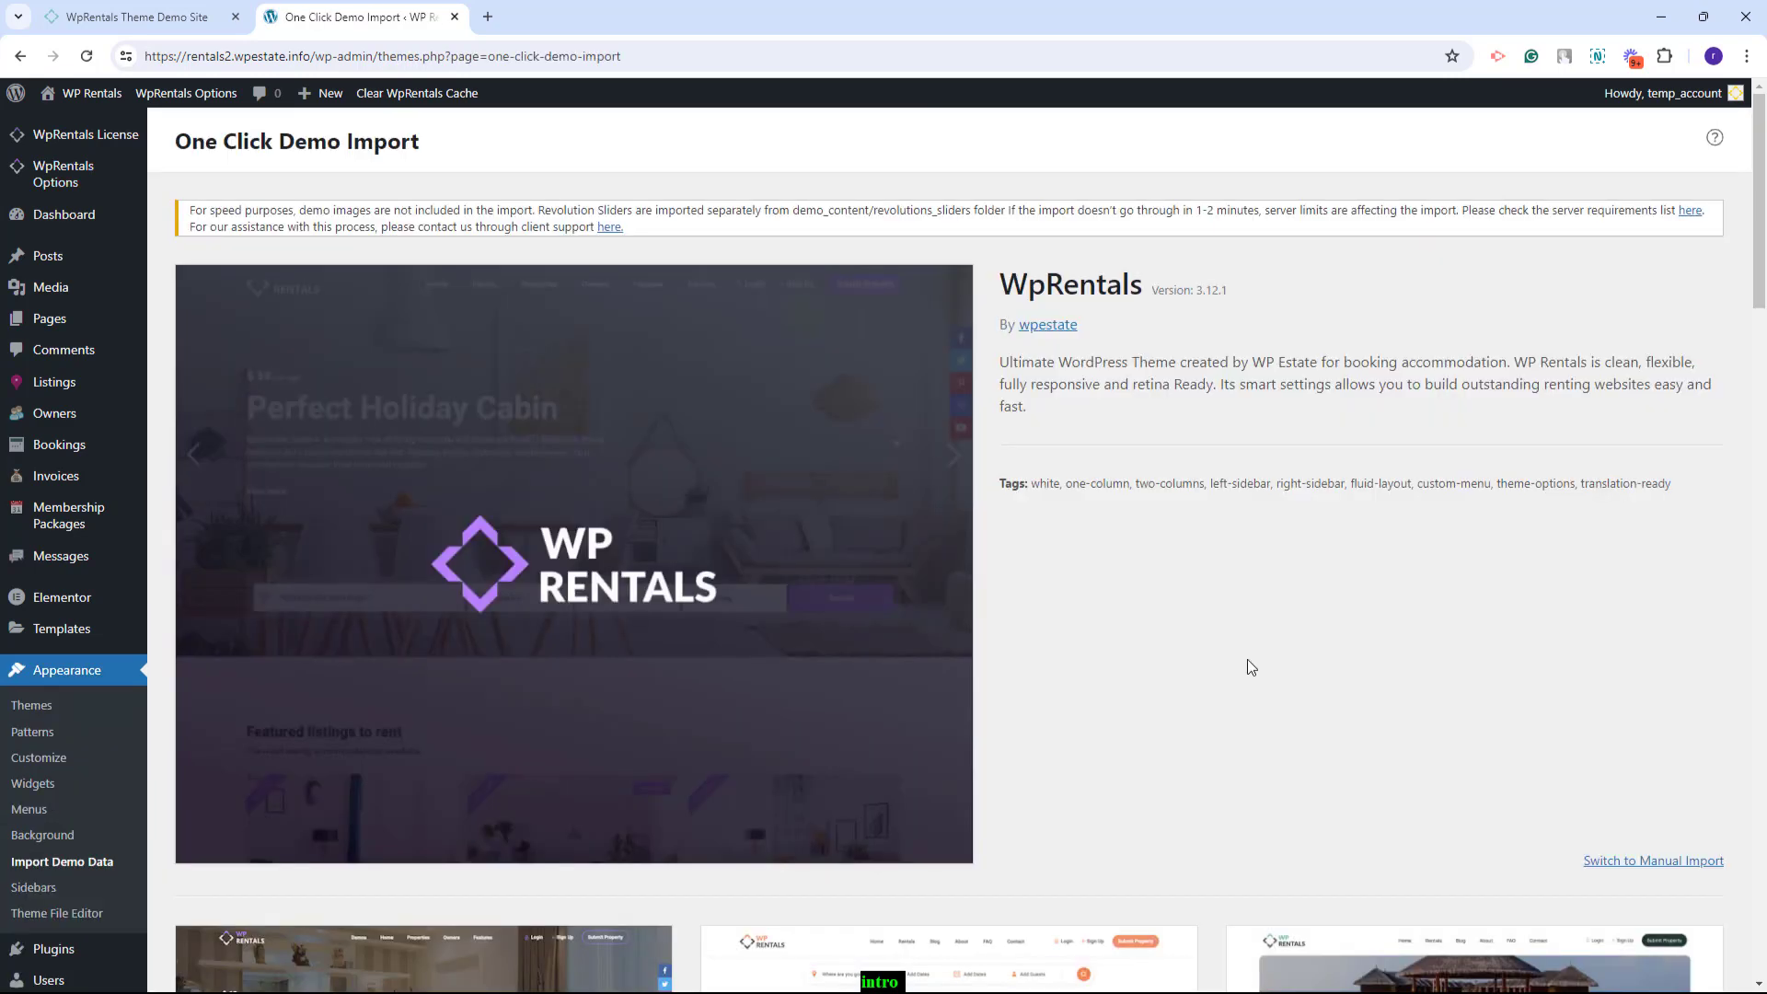
scroll(1246, 663, down, 8)
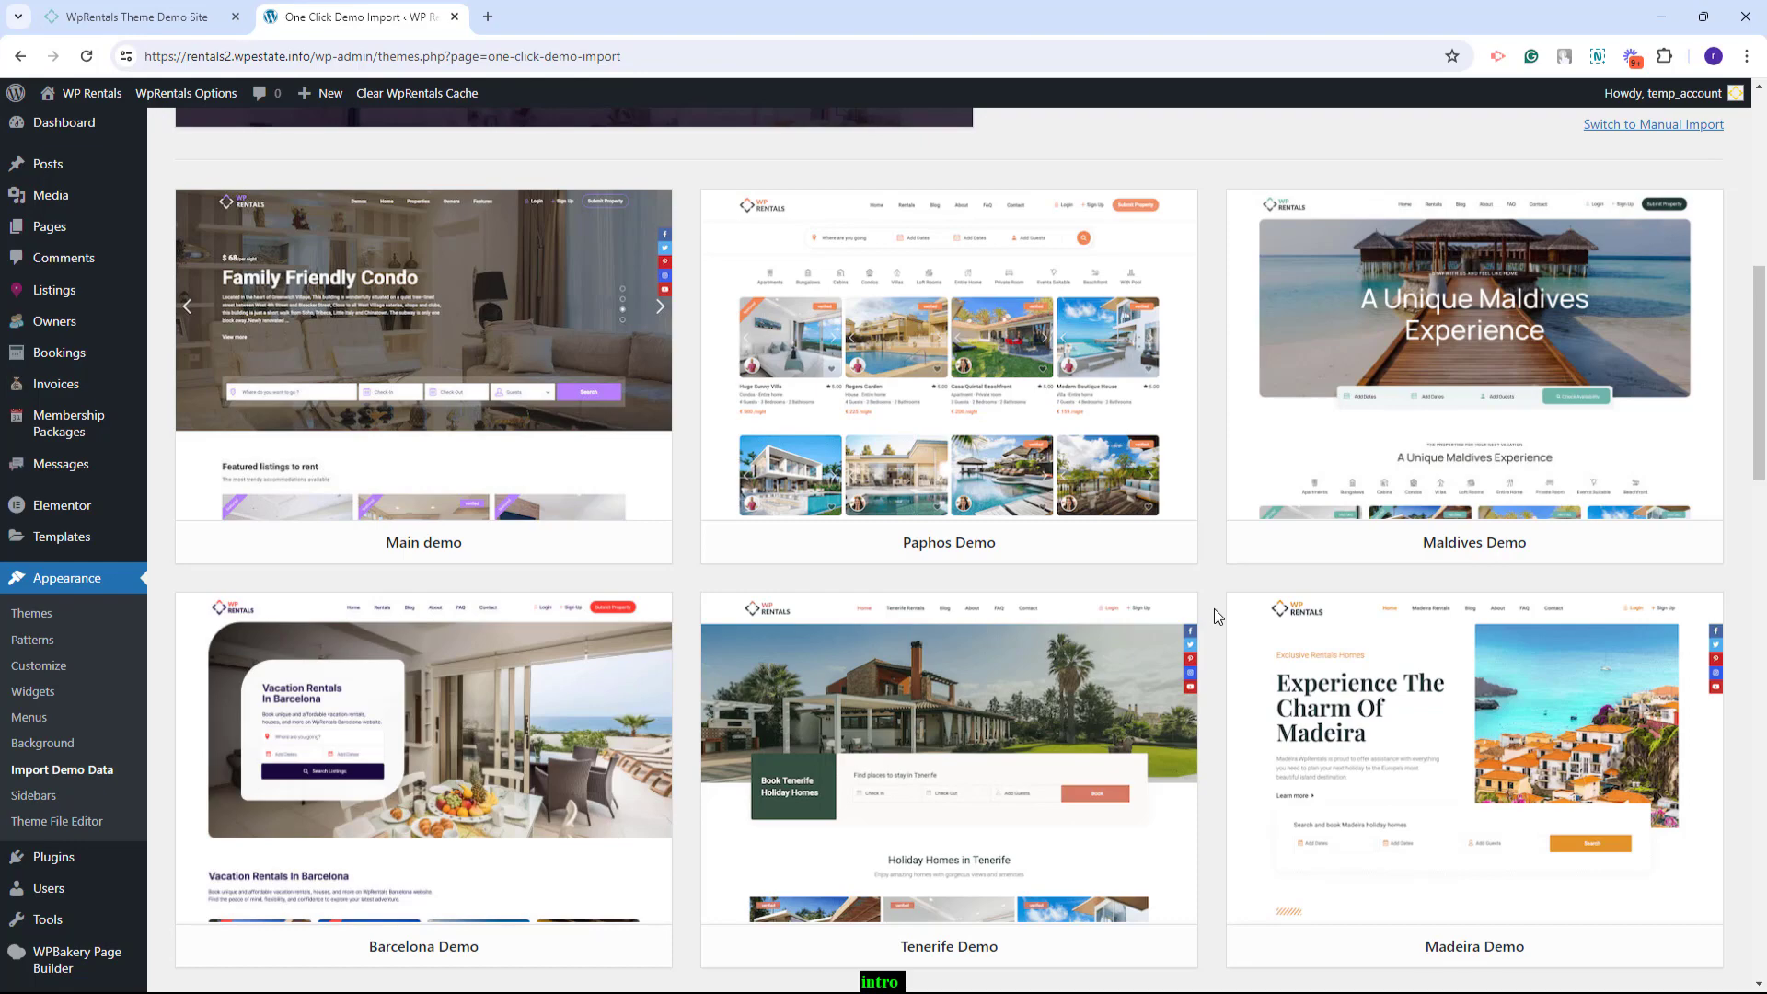
scroll(1213, 609, up, 8)
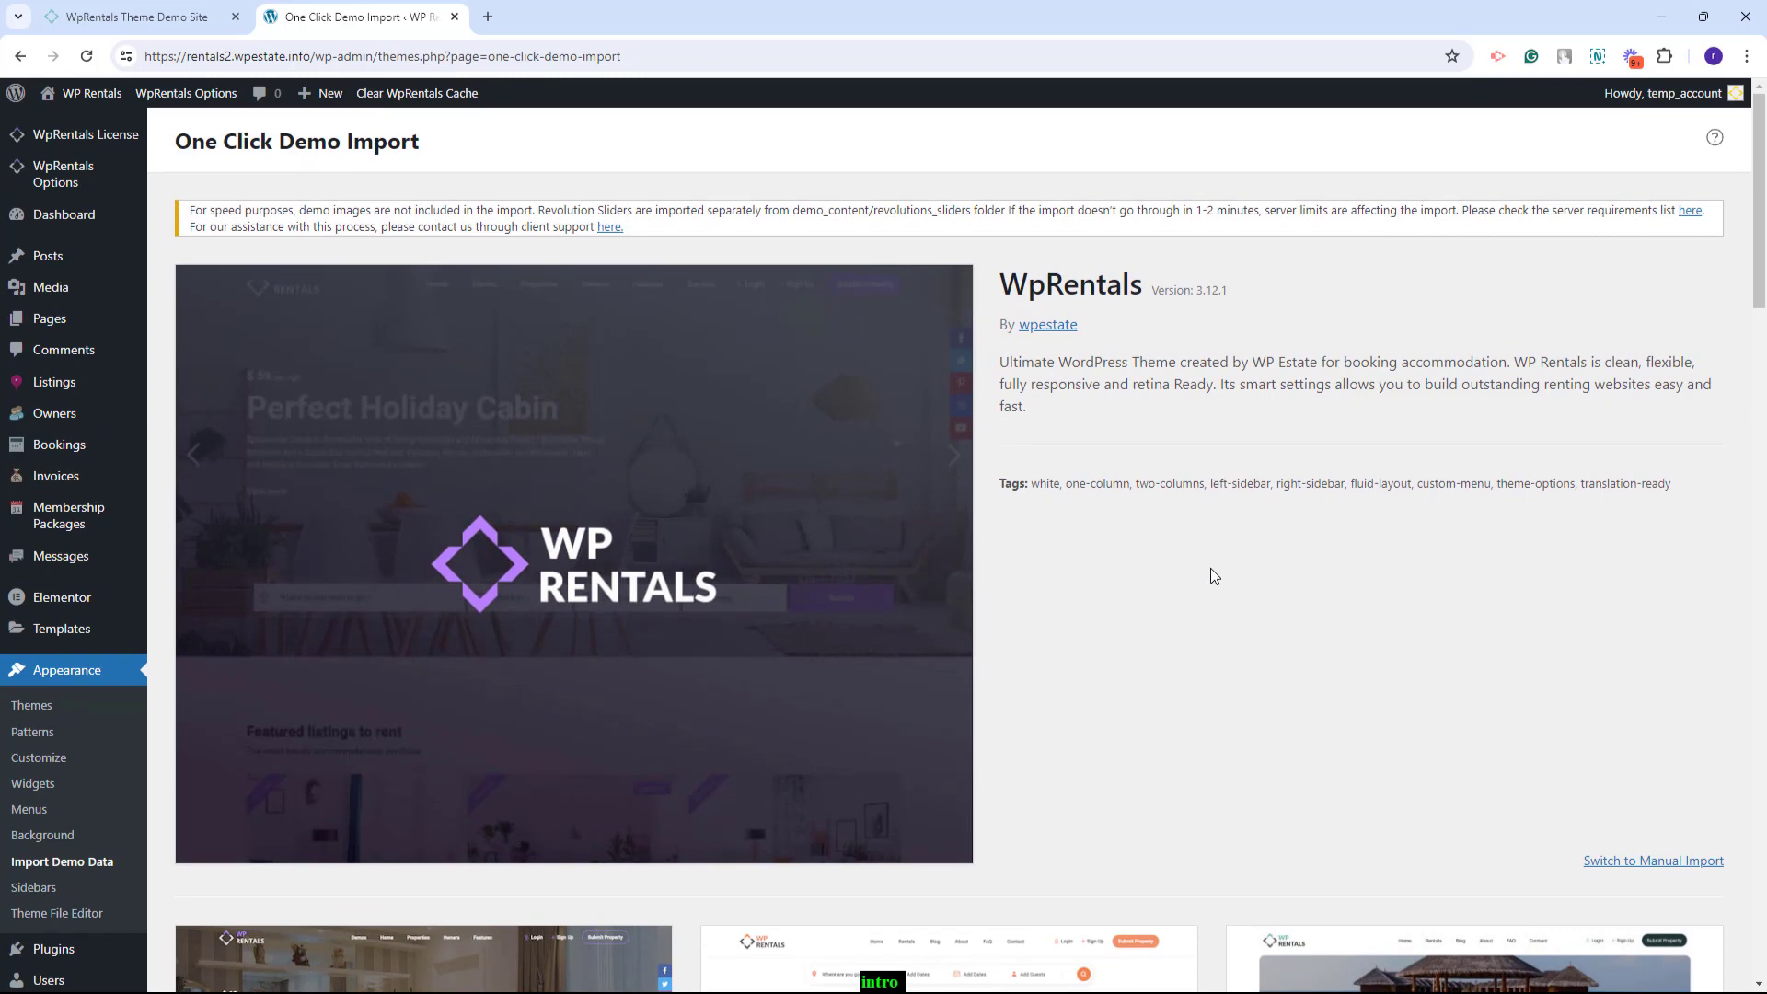
click(122, 142)
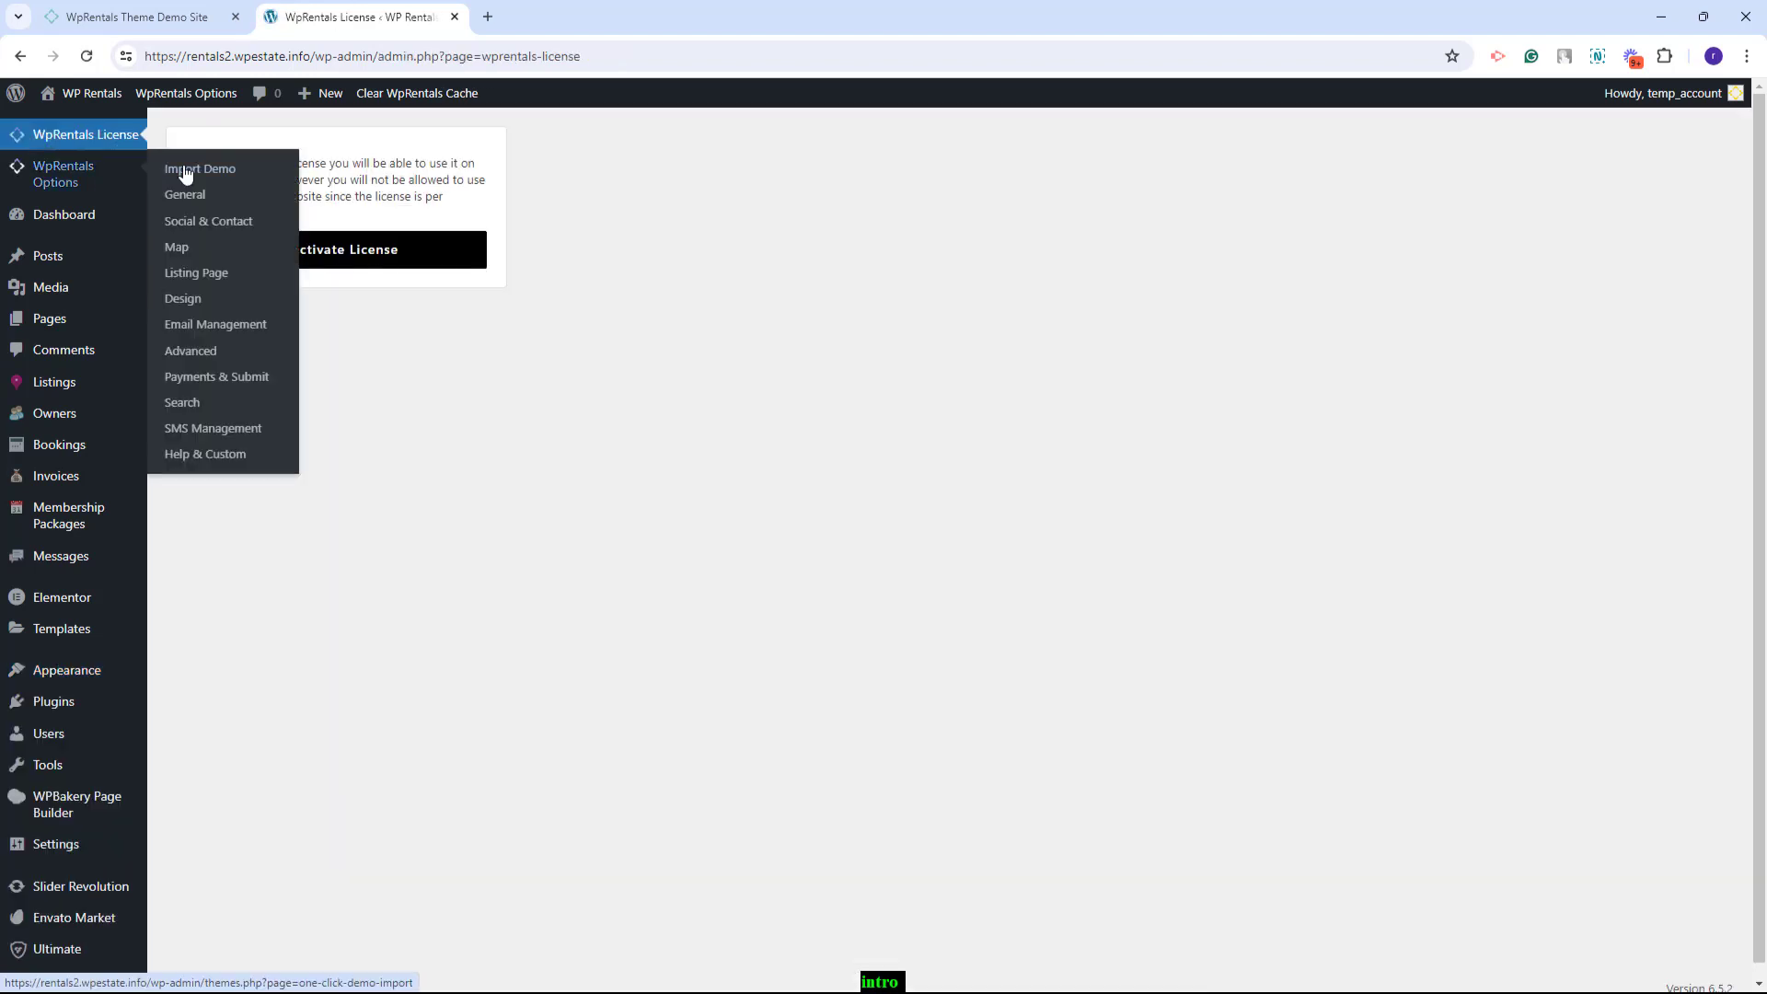
click(187, 177)
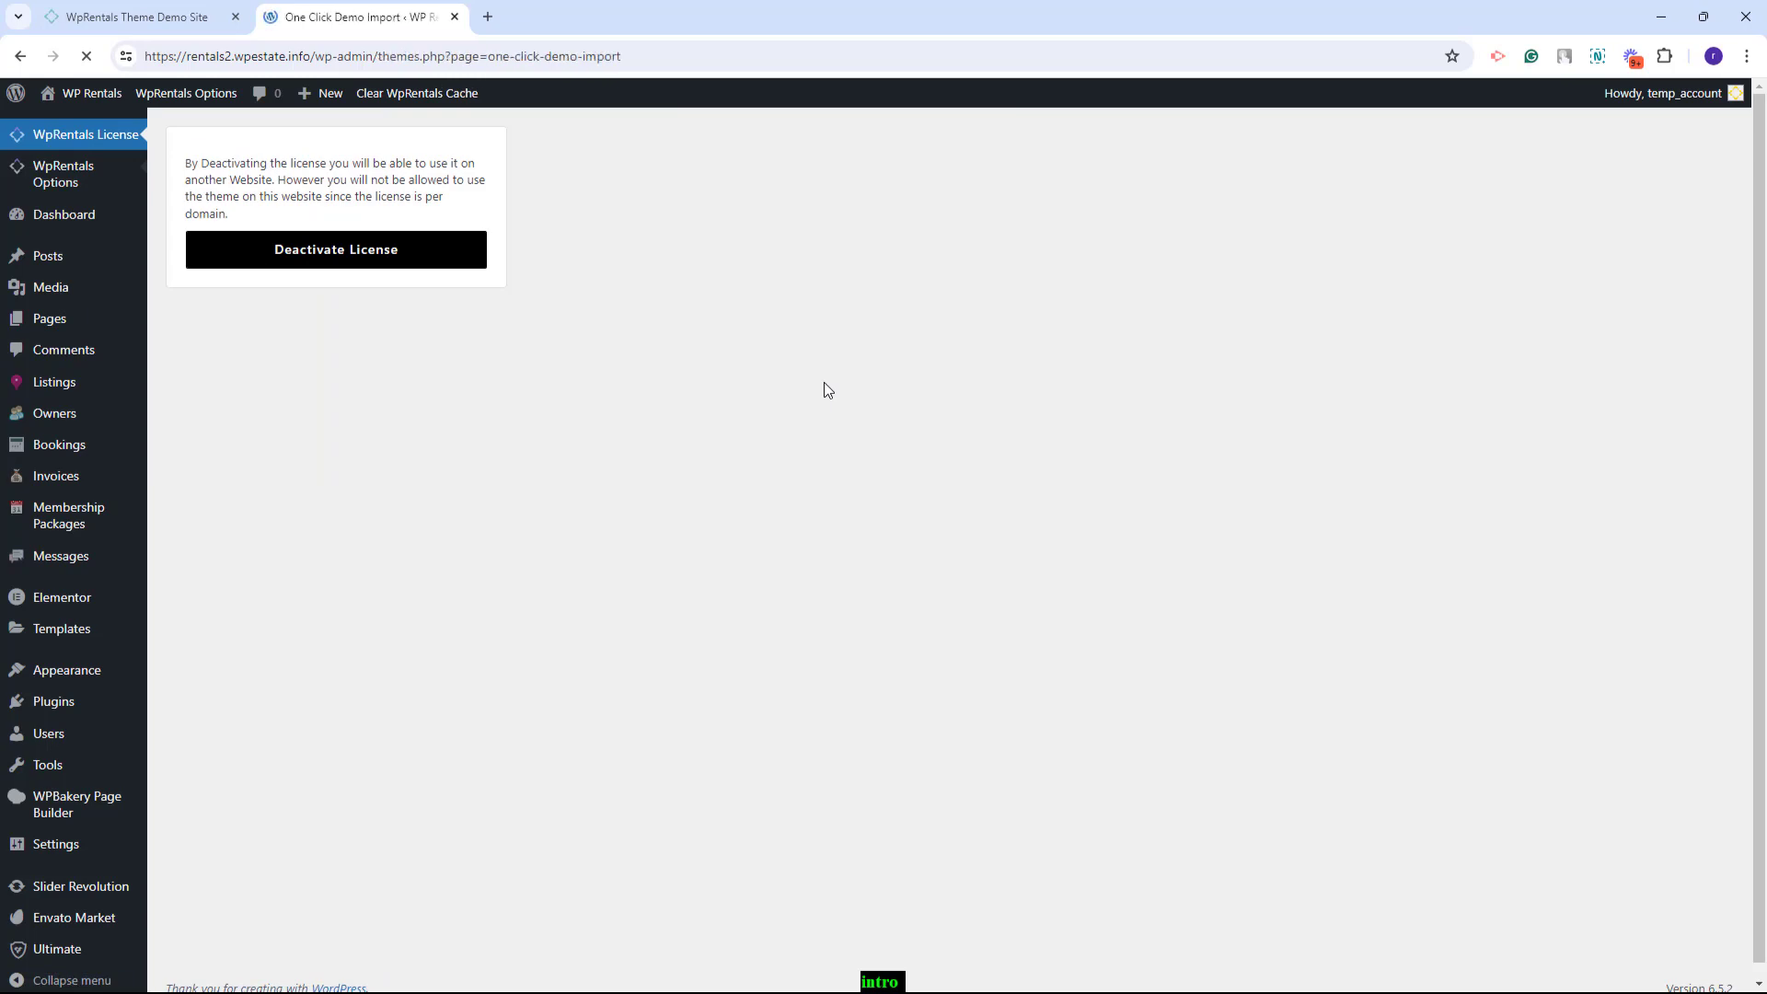
scroll(1362, 504, down, 6)
scroll(1365, 508, down, 2)
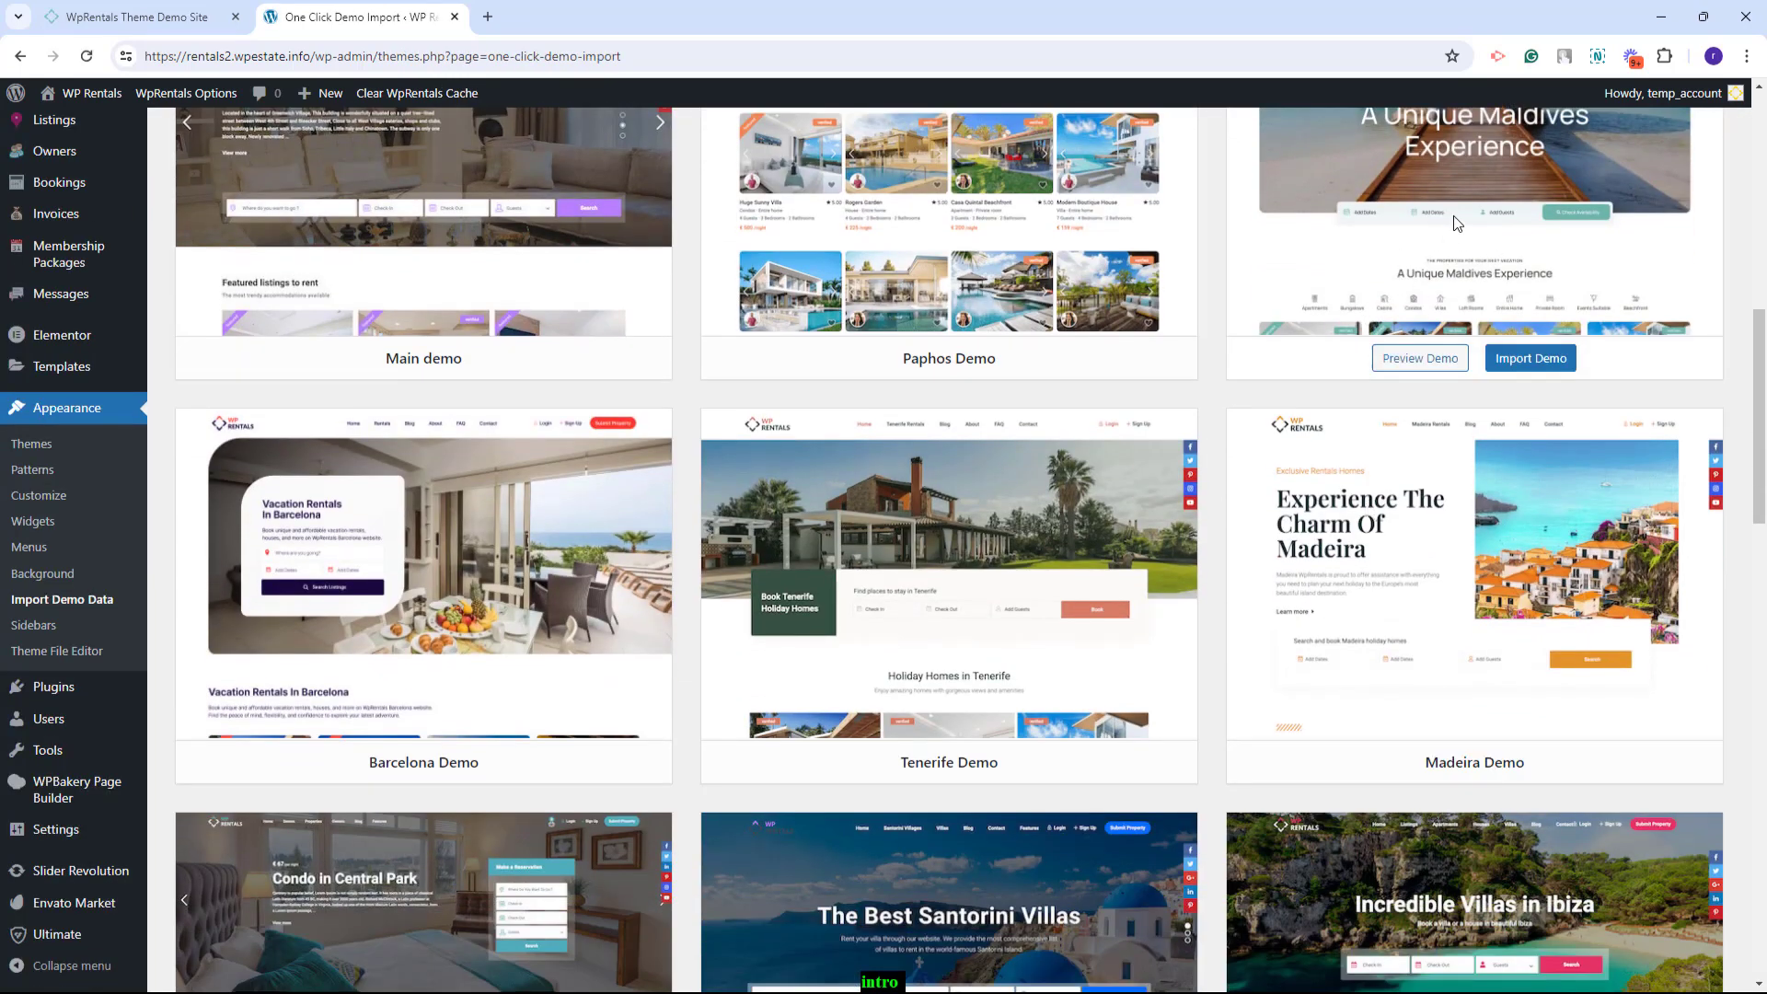
Import the Maldives demo and open the site from Visit Site in a new tab
click(1531, 365)
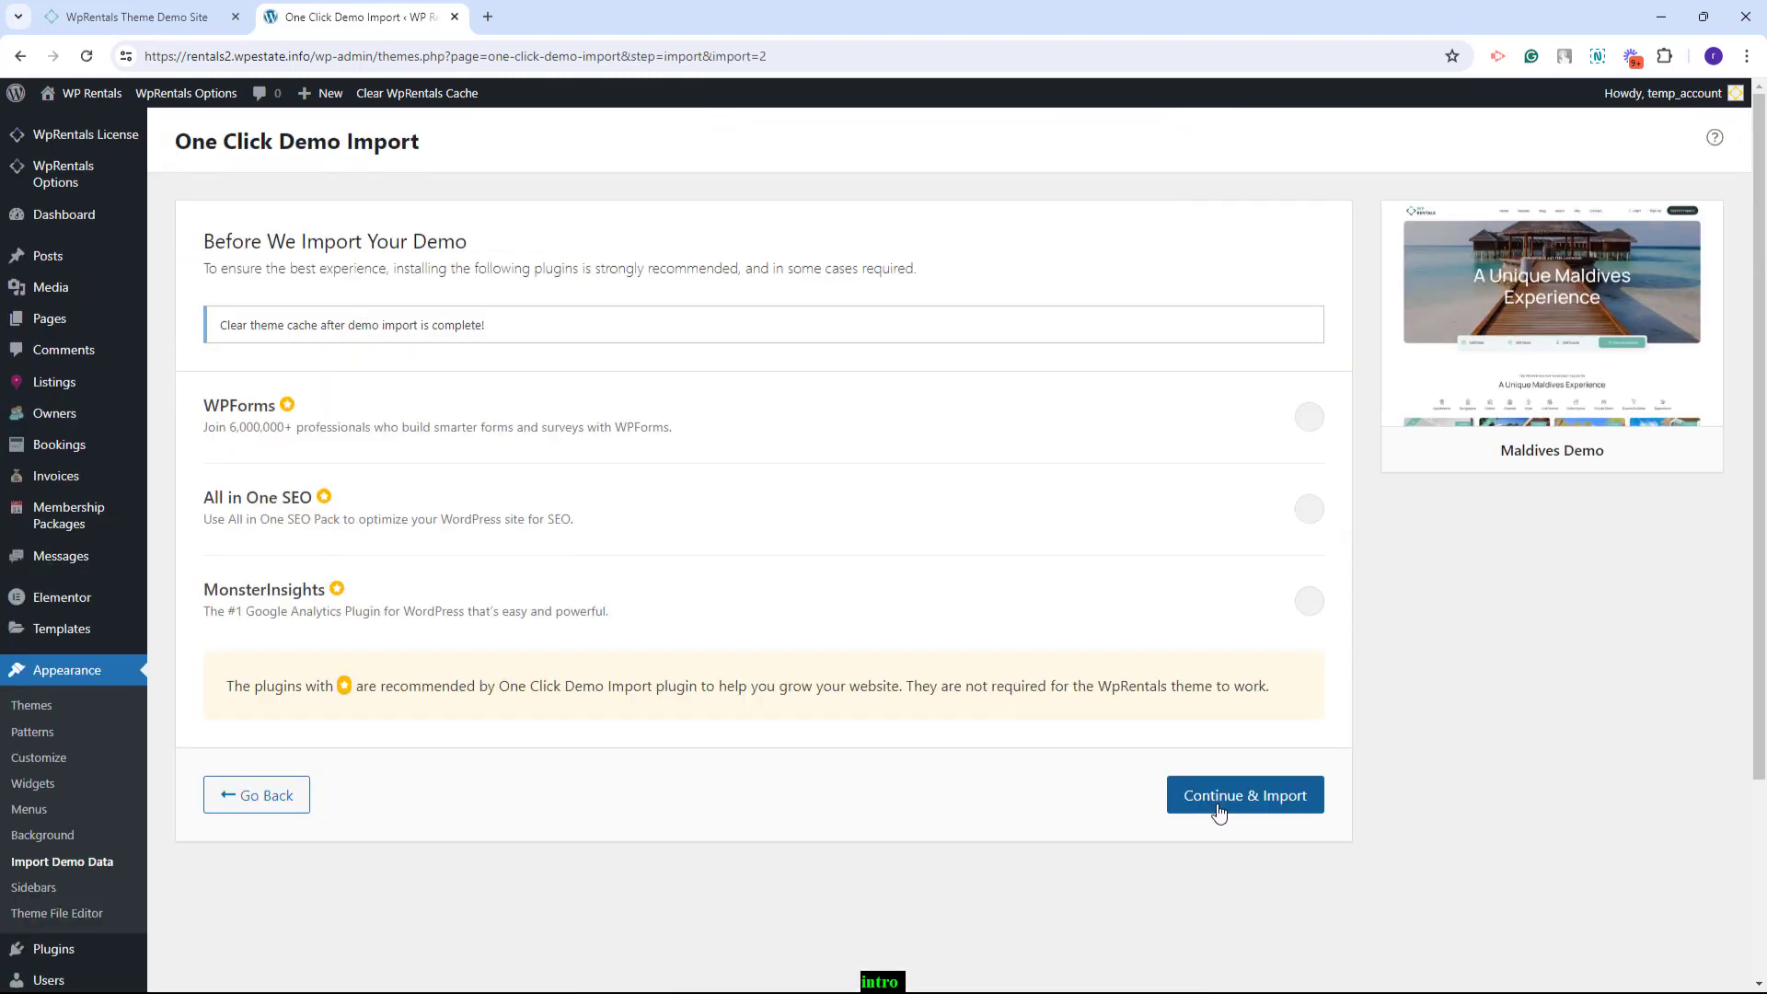
click(1224, 801)
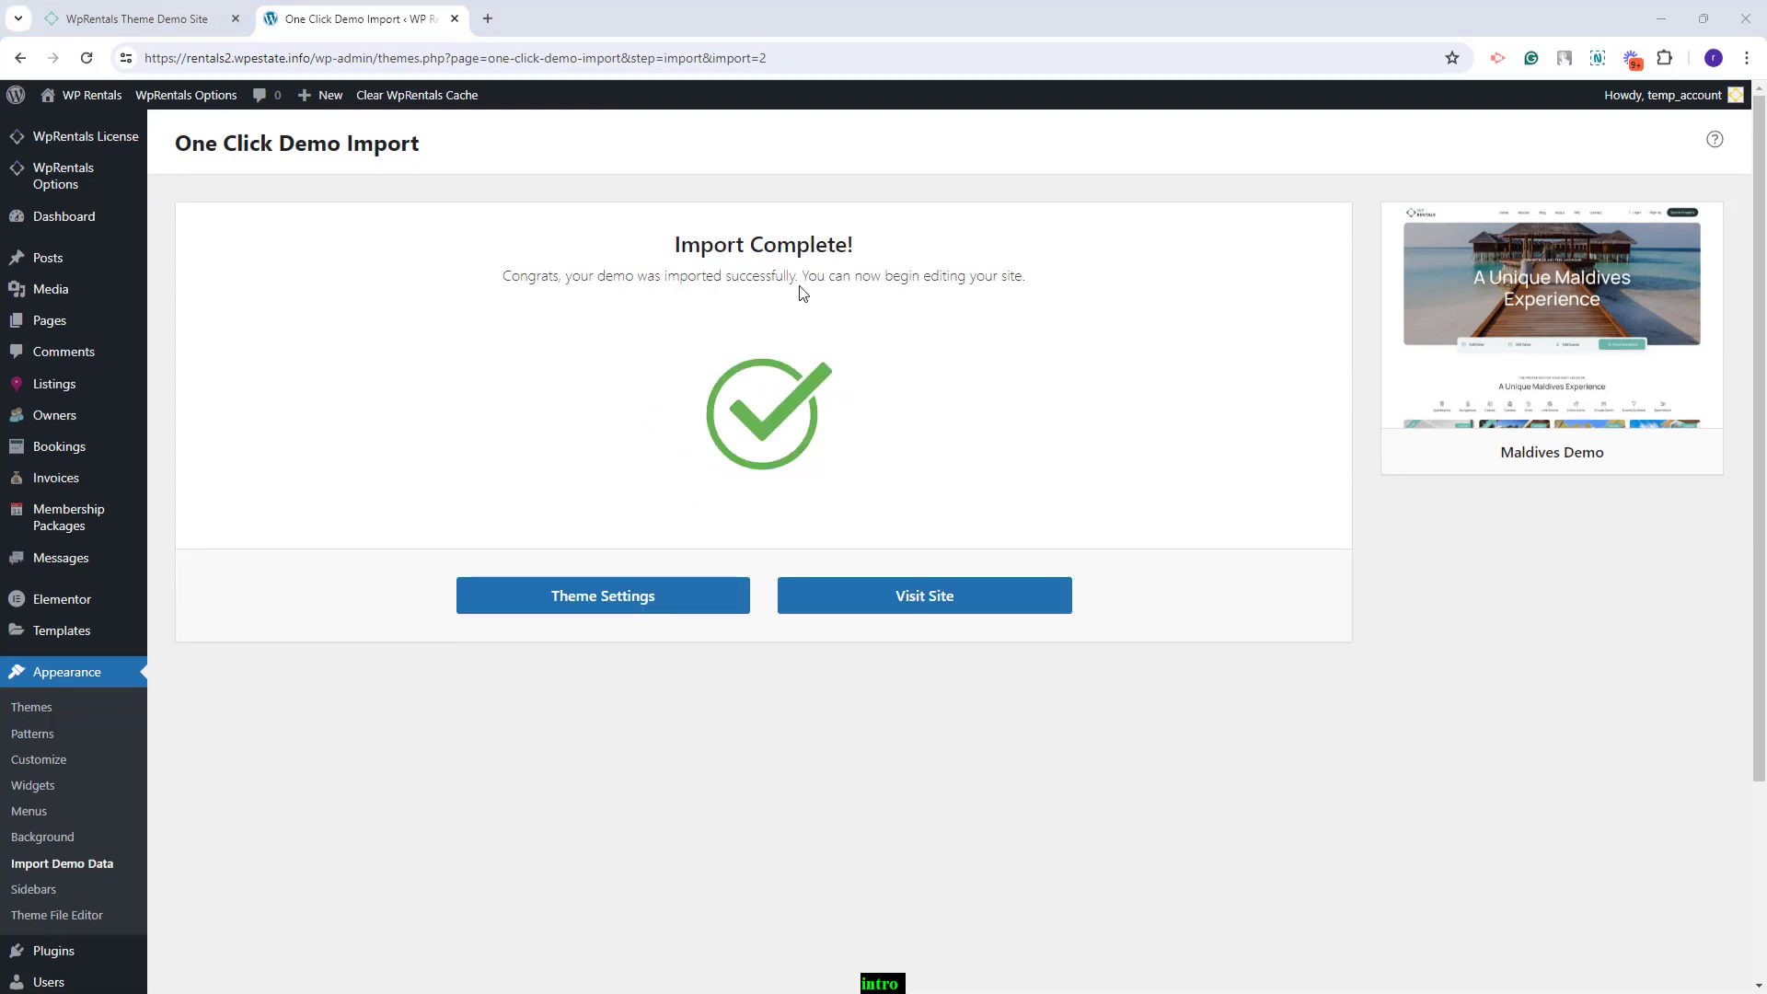
right_click(951, 602)
click(1032, 619)
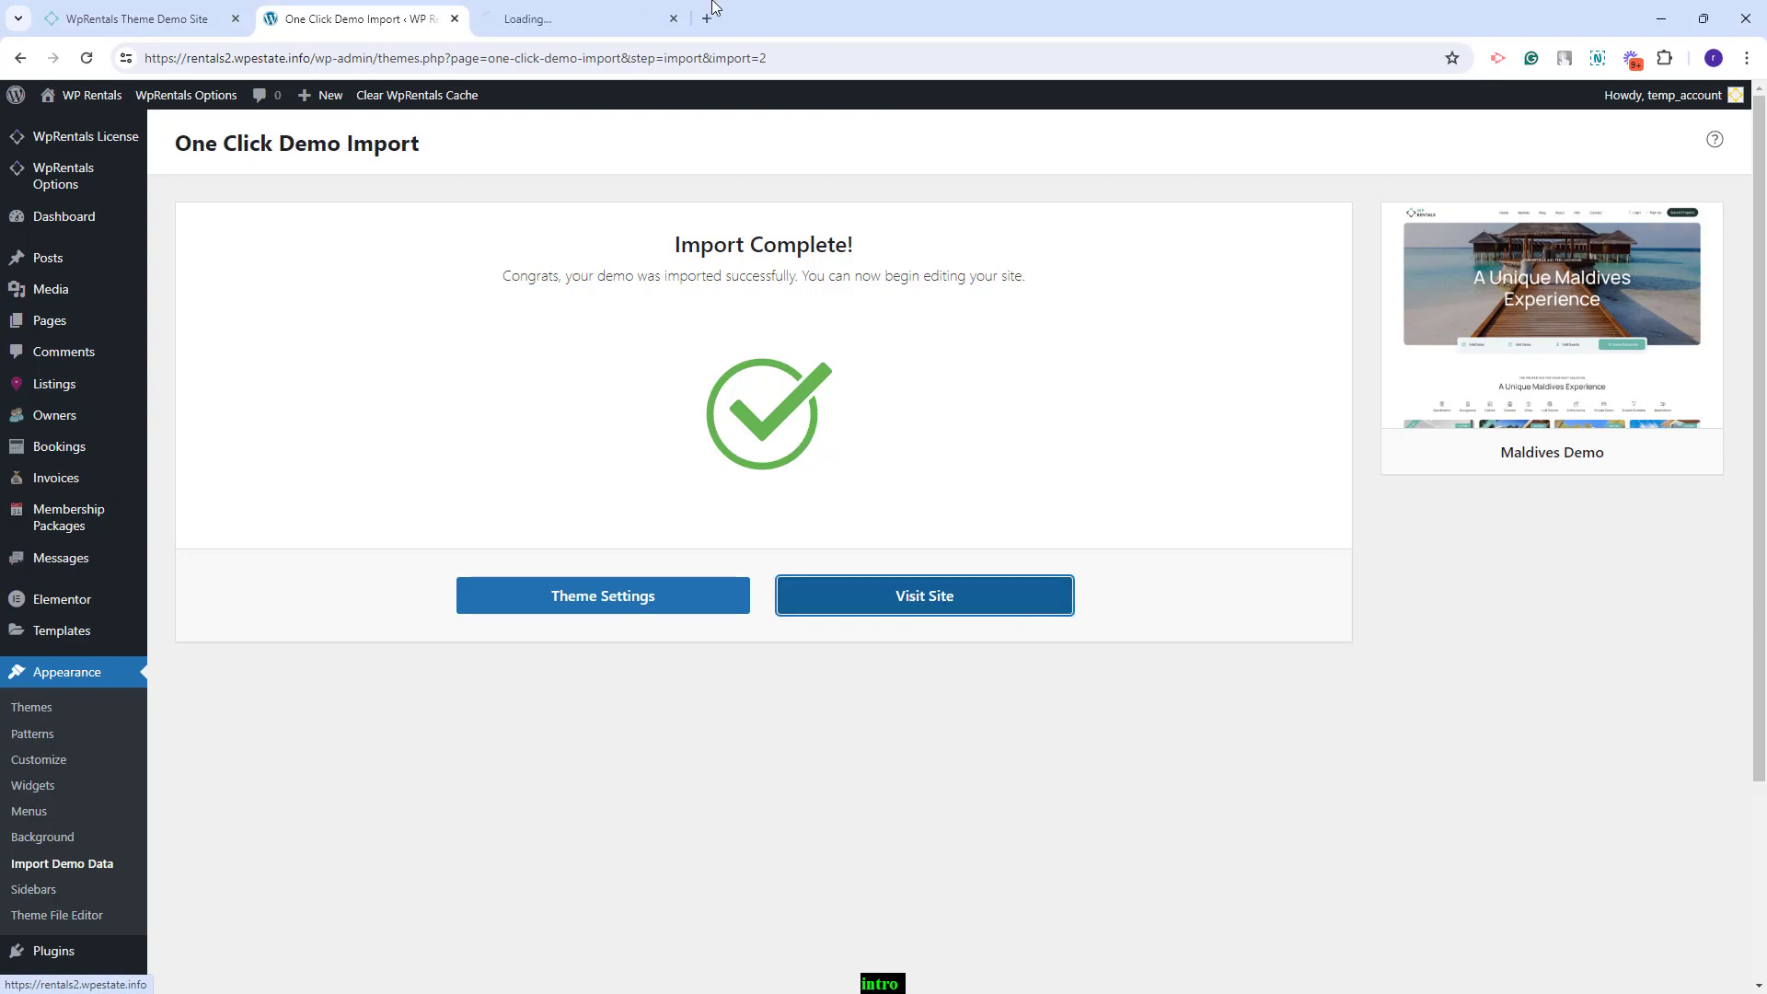
Look over the new 'A Unique Maldives Experience' homepage, then return to the admin tab
key(ctrl+Tab)
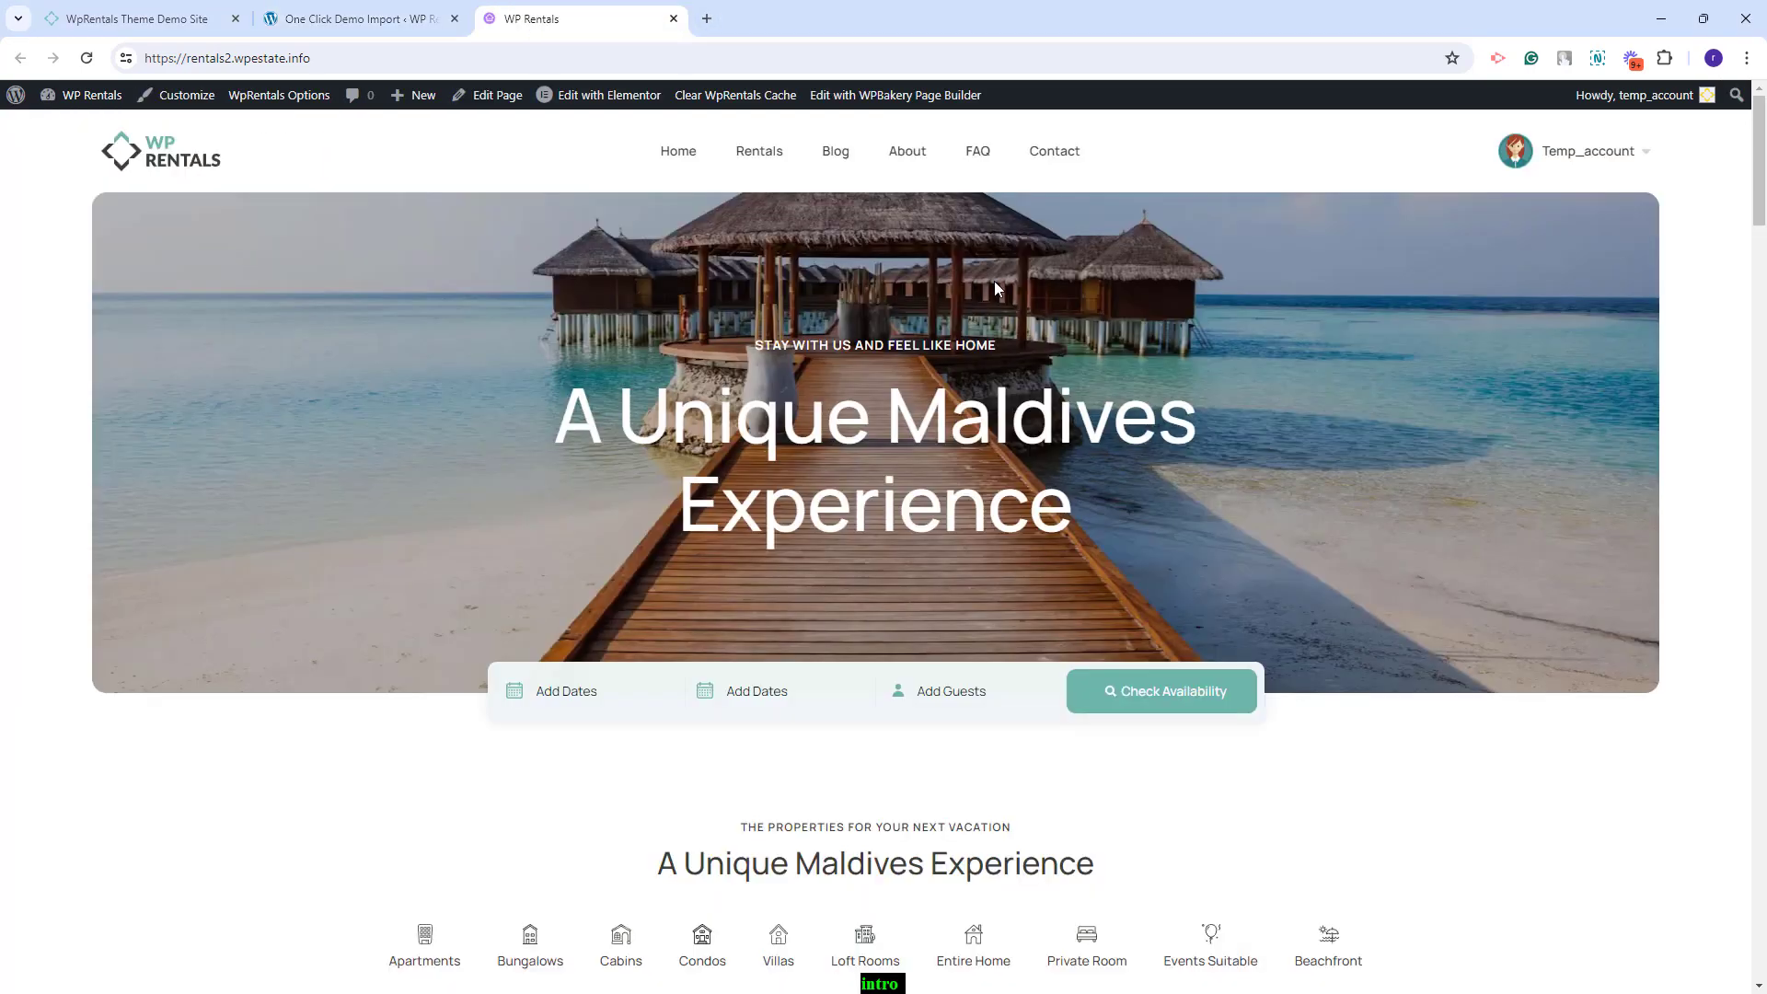
scroll(1053, 473, down, 4)
scroll(1101, 403, up, 4)
key(ctrl+shift+Tab)
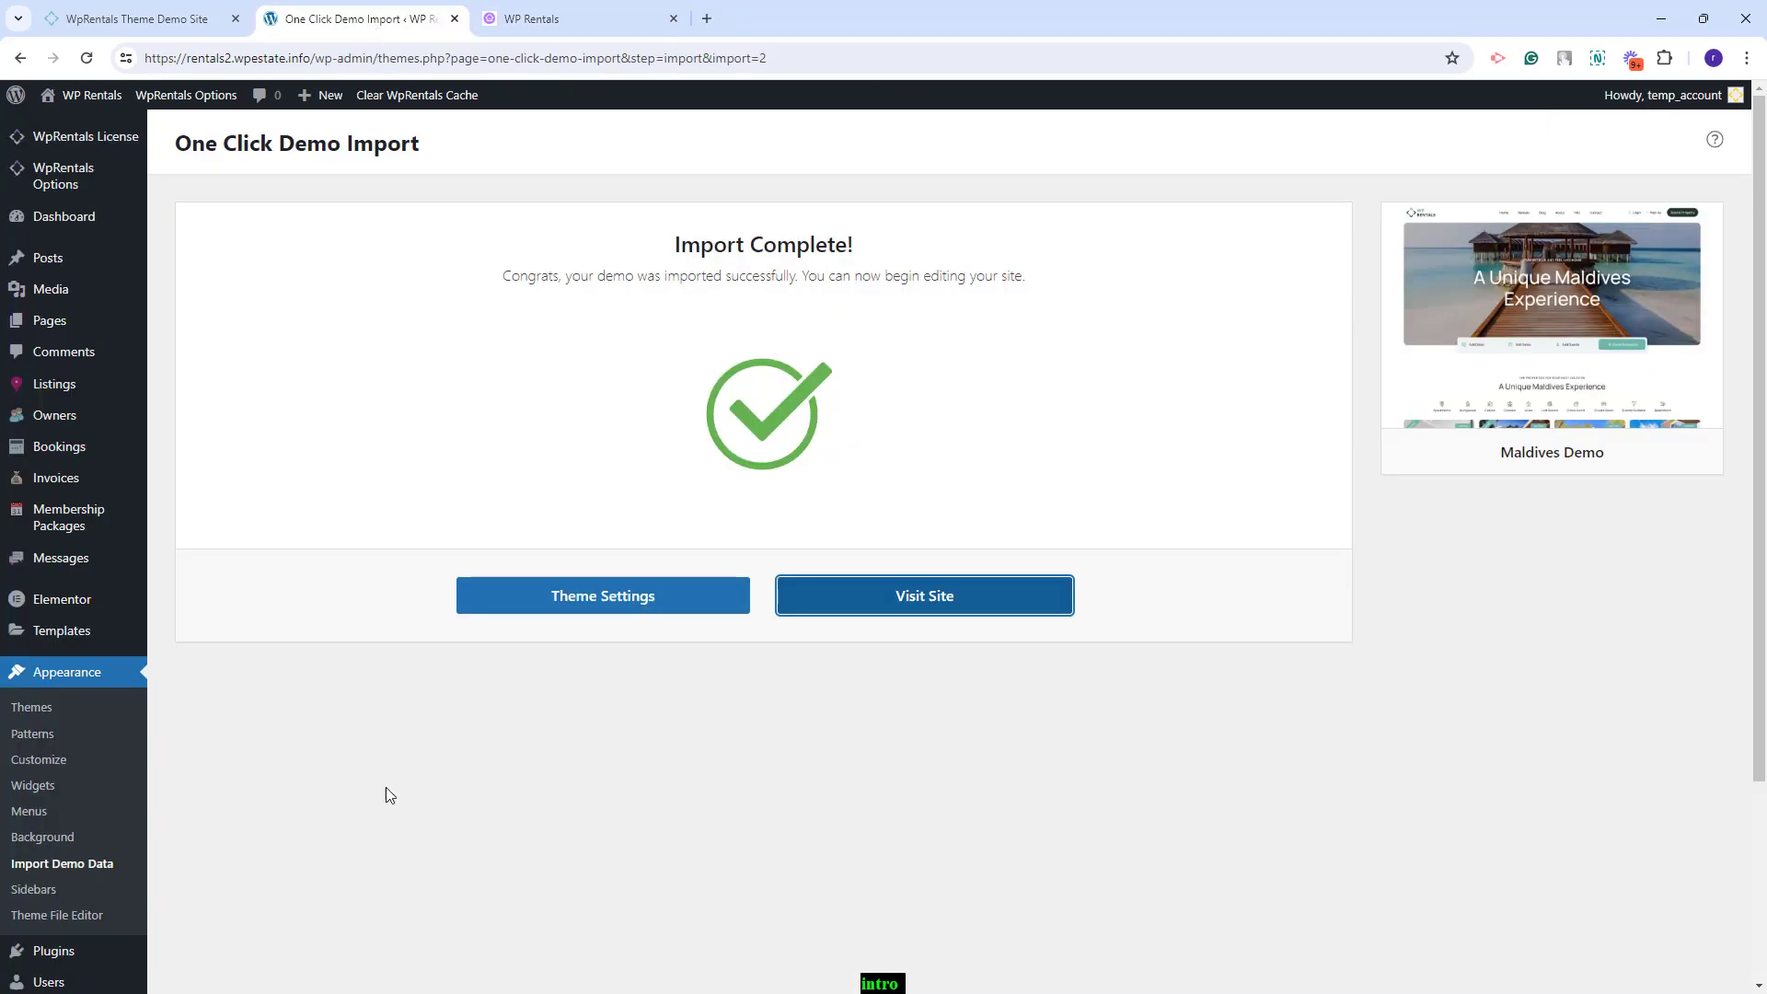
scroll(166, 841, down, 3)
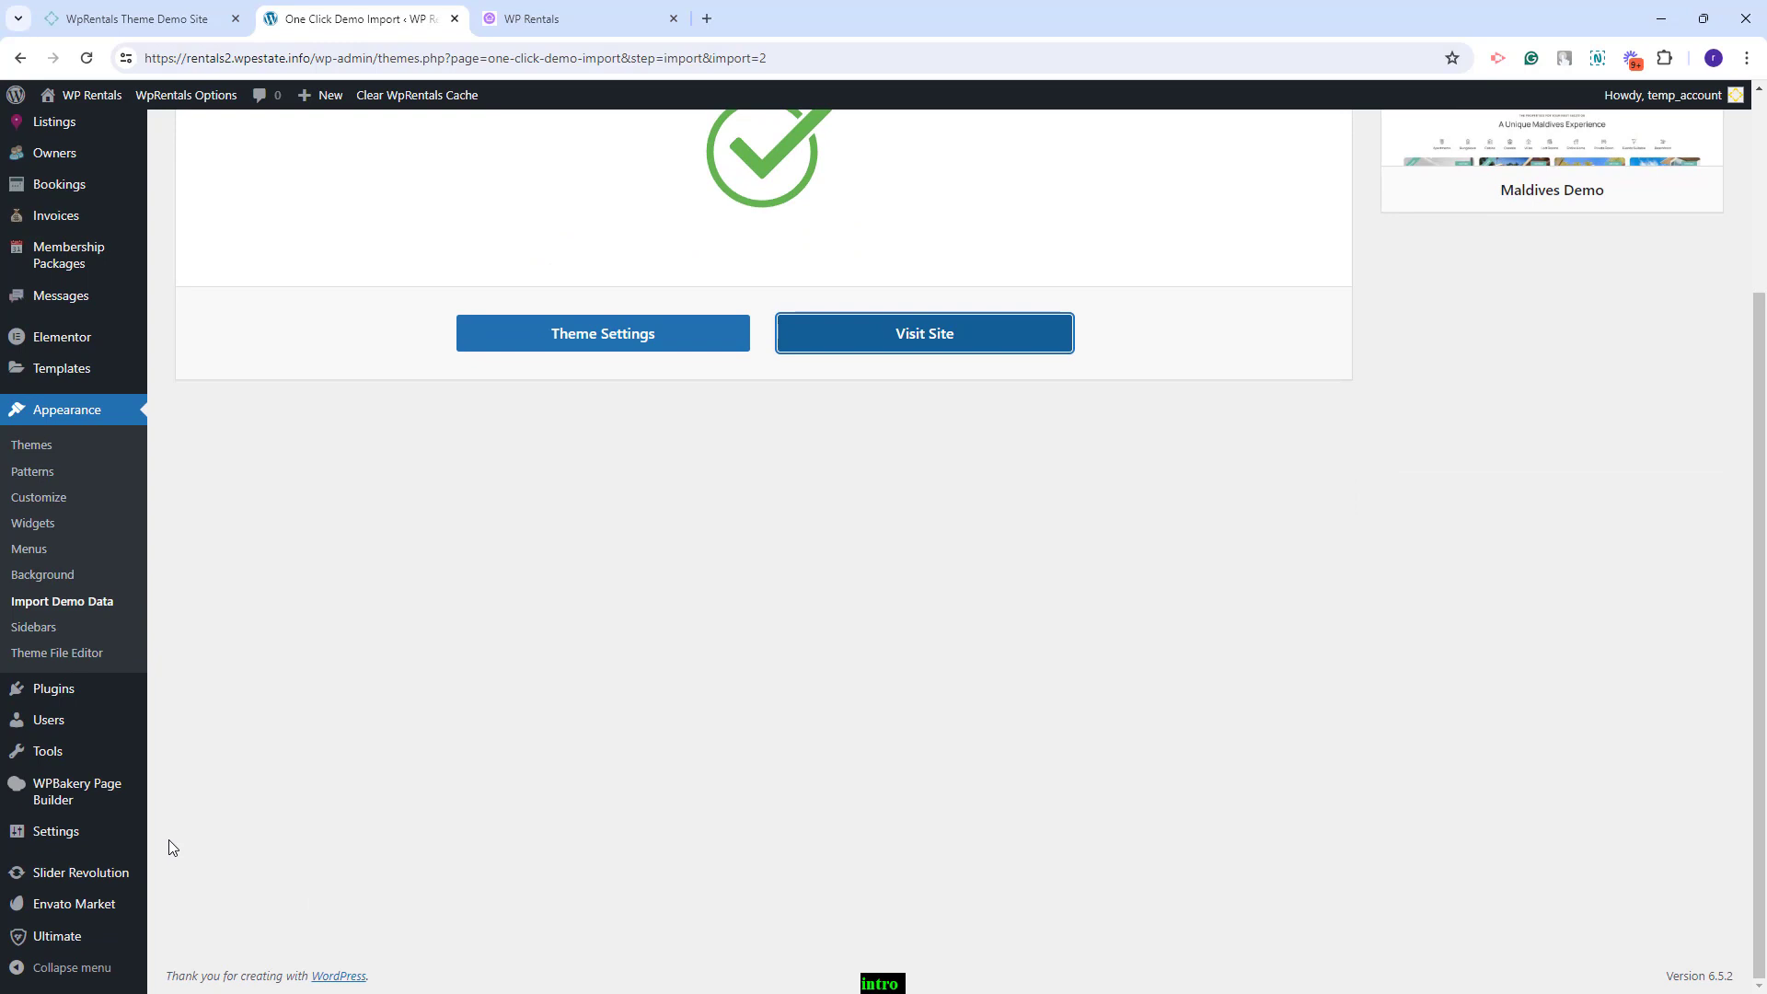
Save the permalinks under Settings > Permalinks with the Post name structure
mouse_move(64, 840)
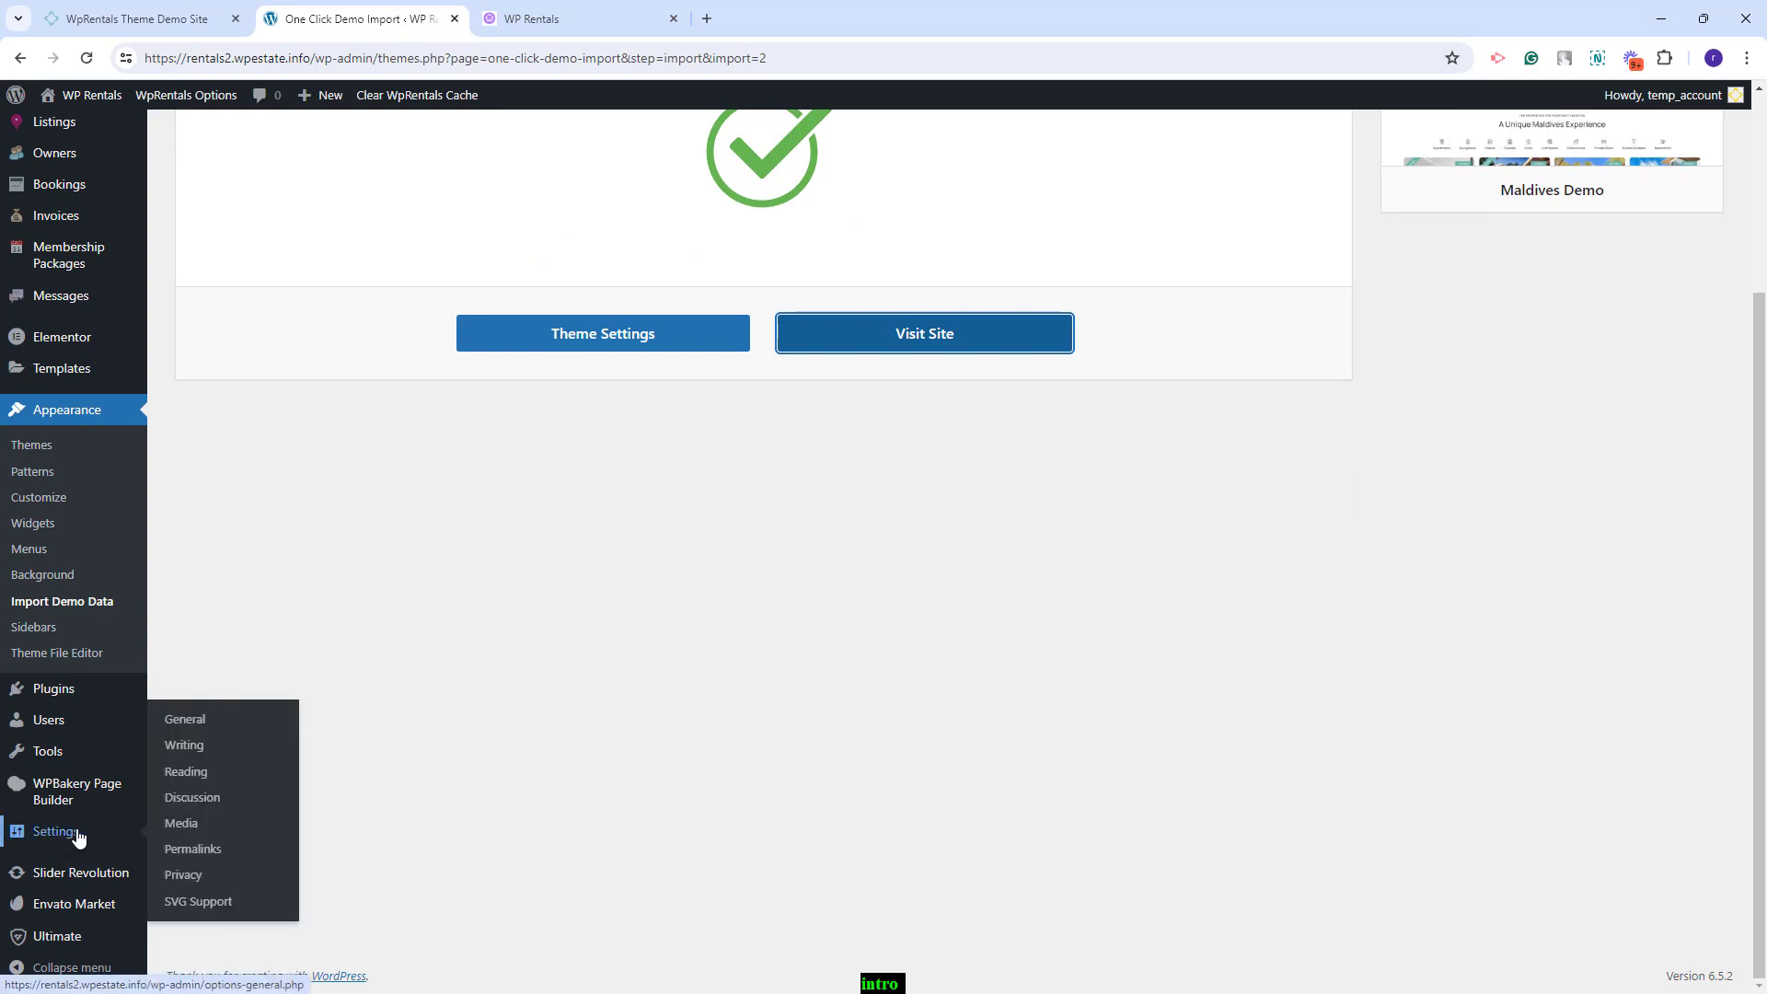
click(199, 849)
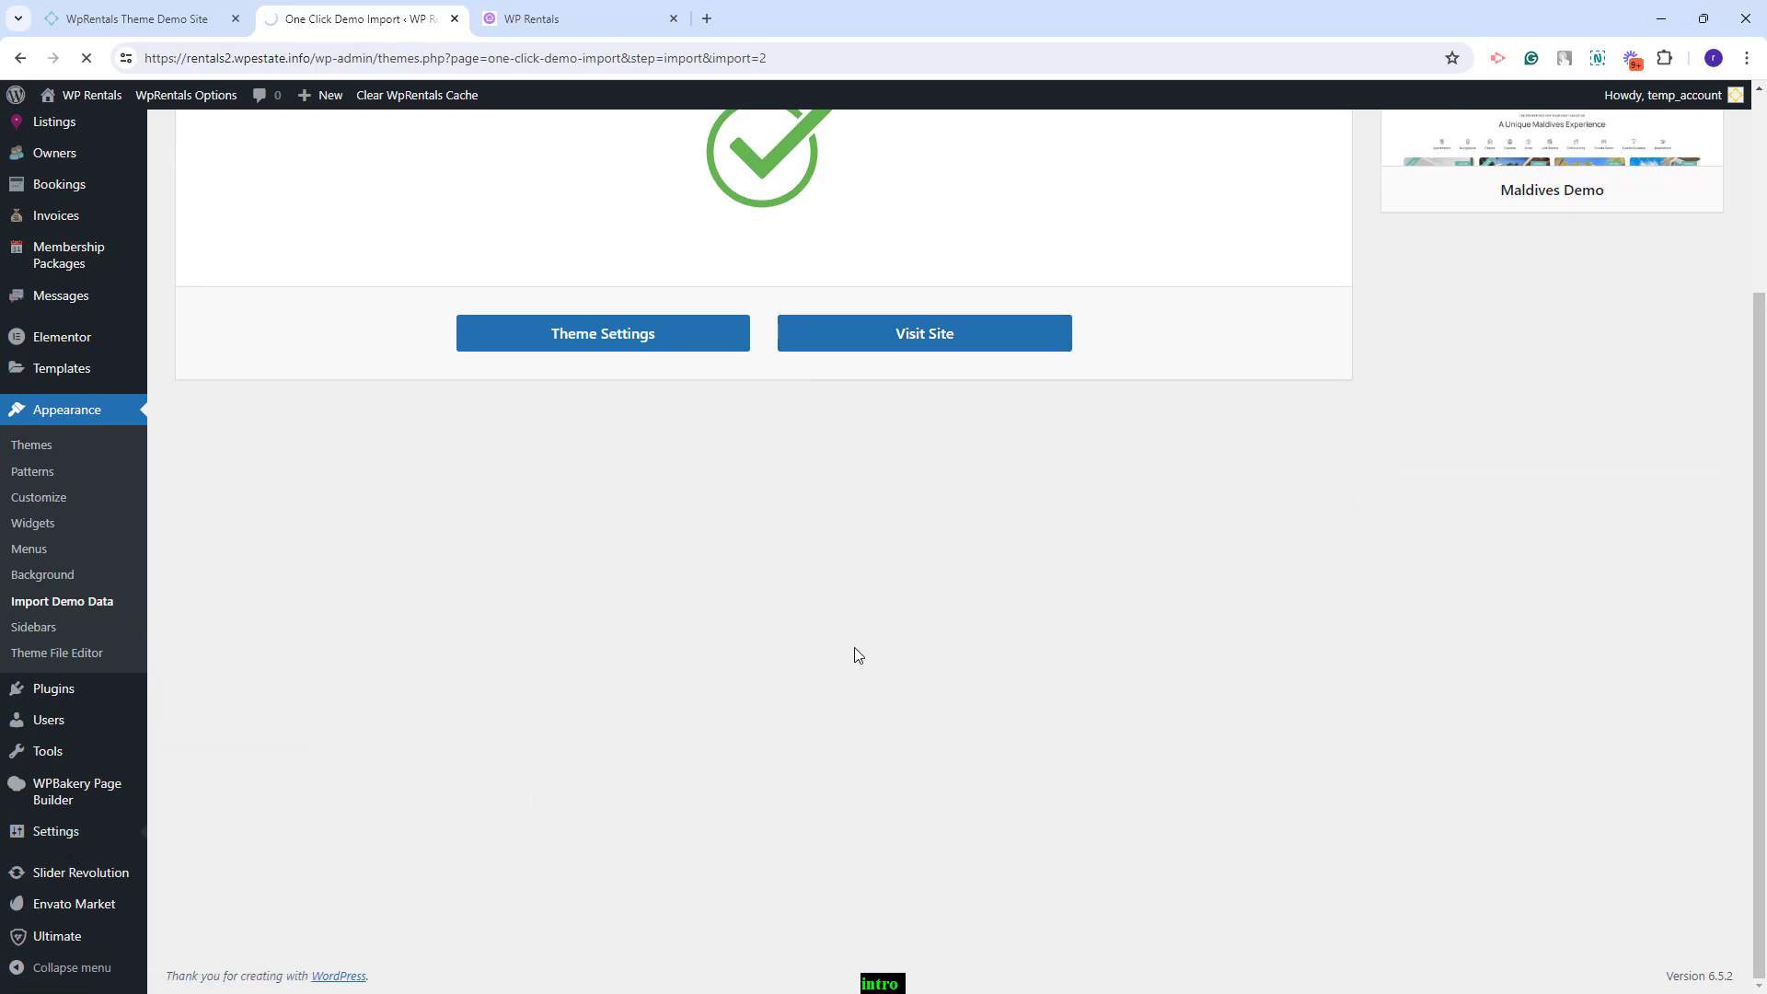
click(377, 530)
click(216, 948)
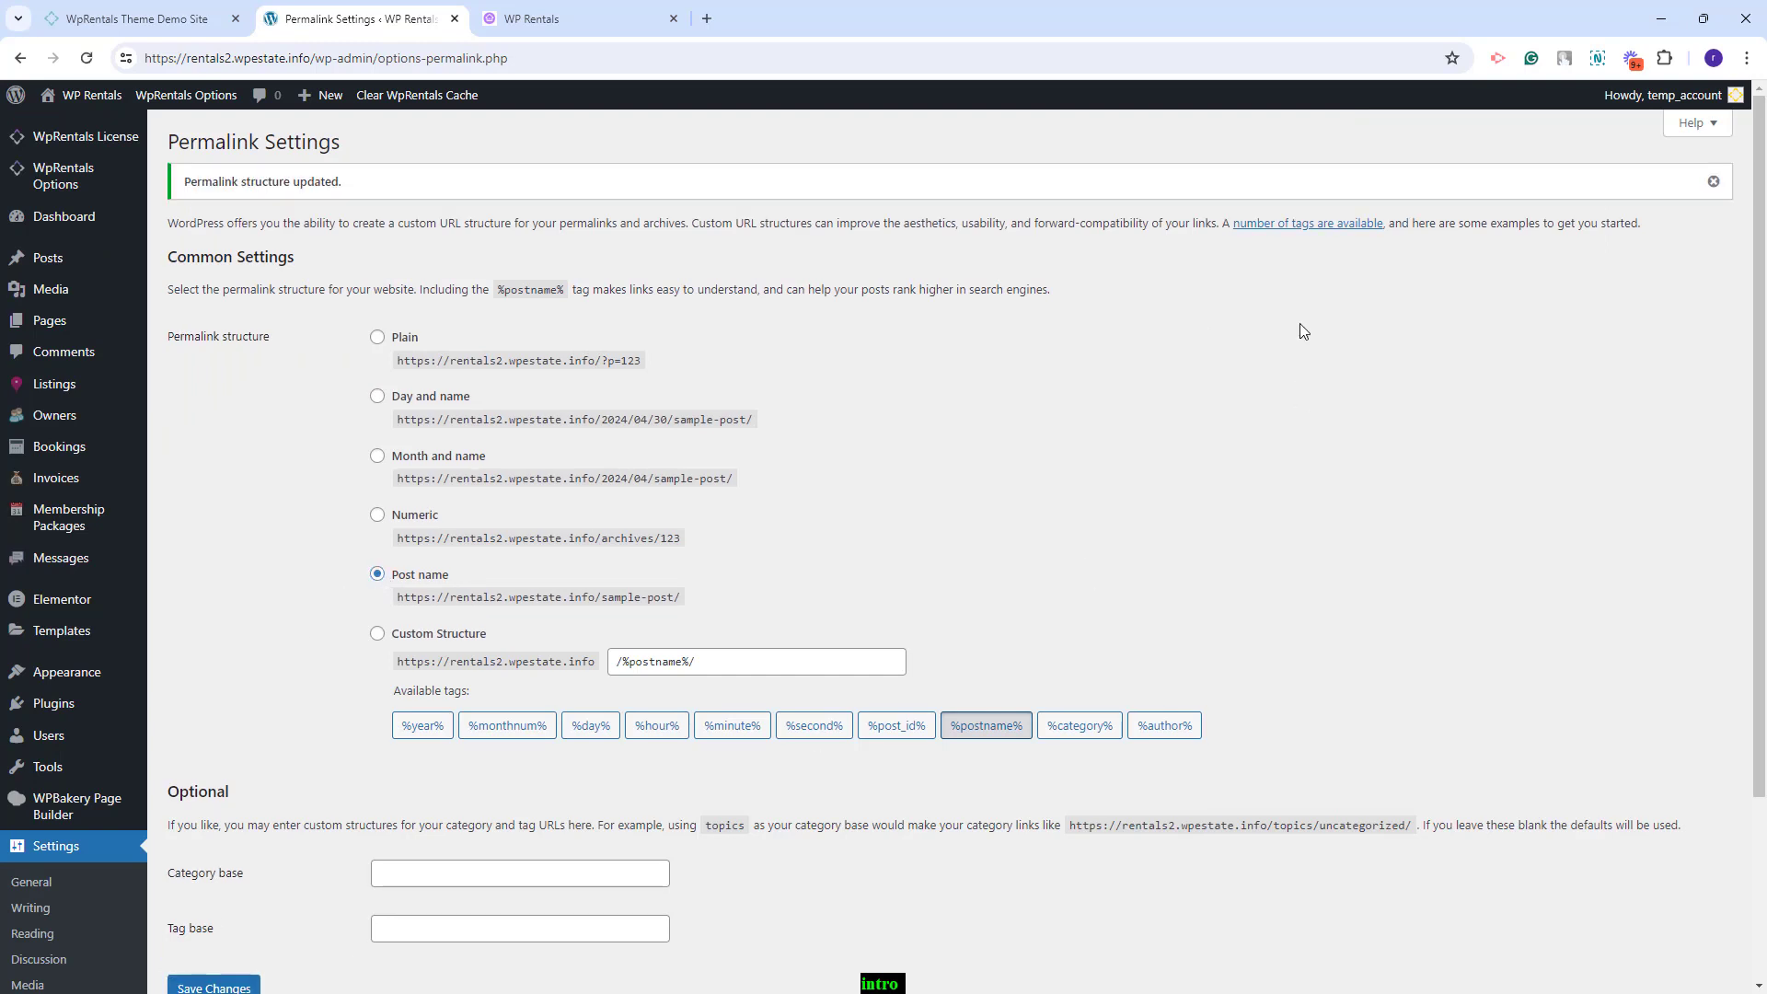
mouse_move(36, 176)
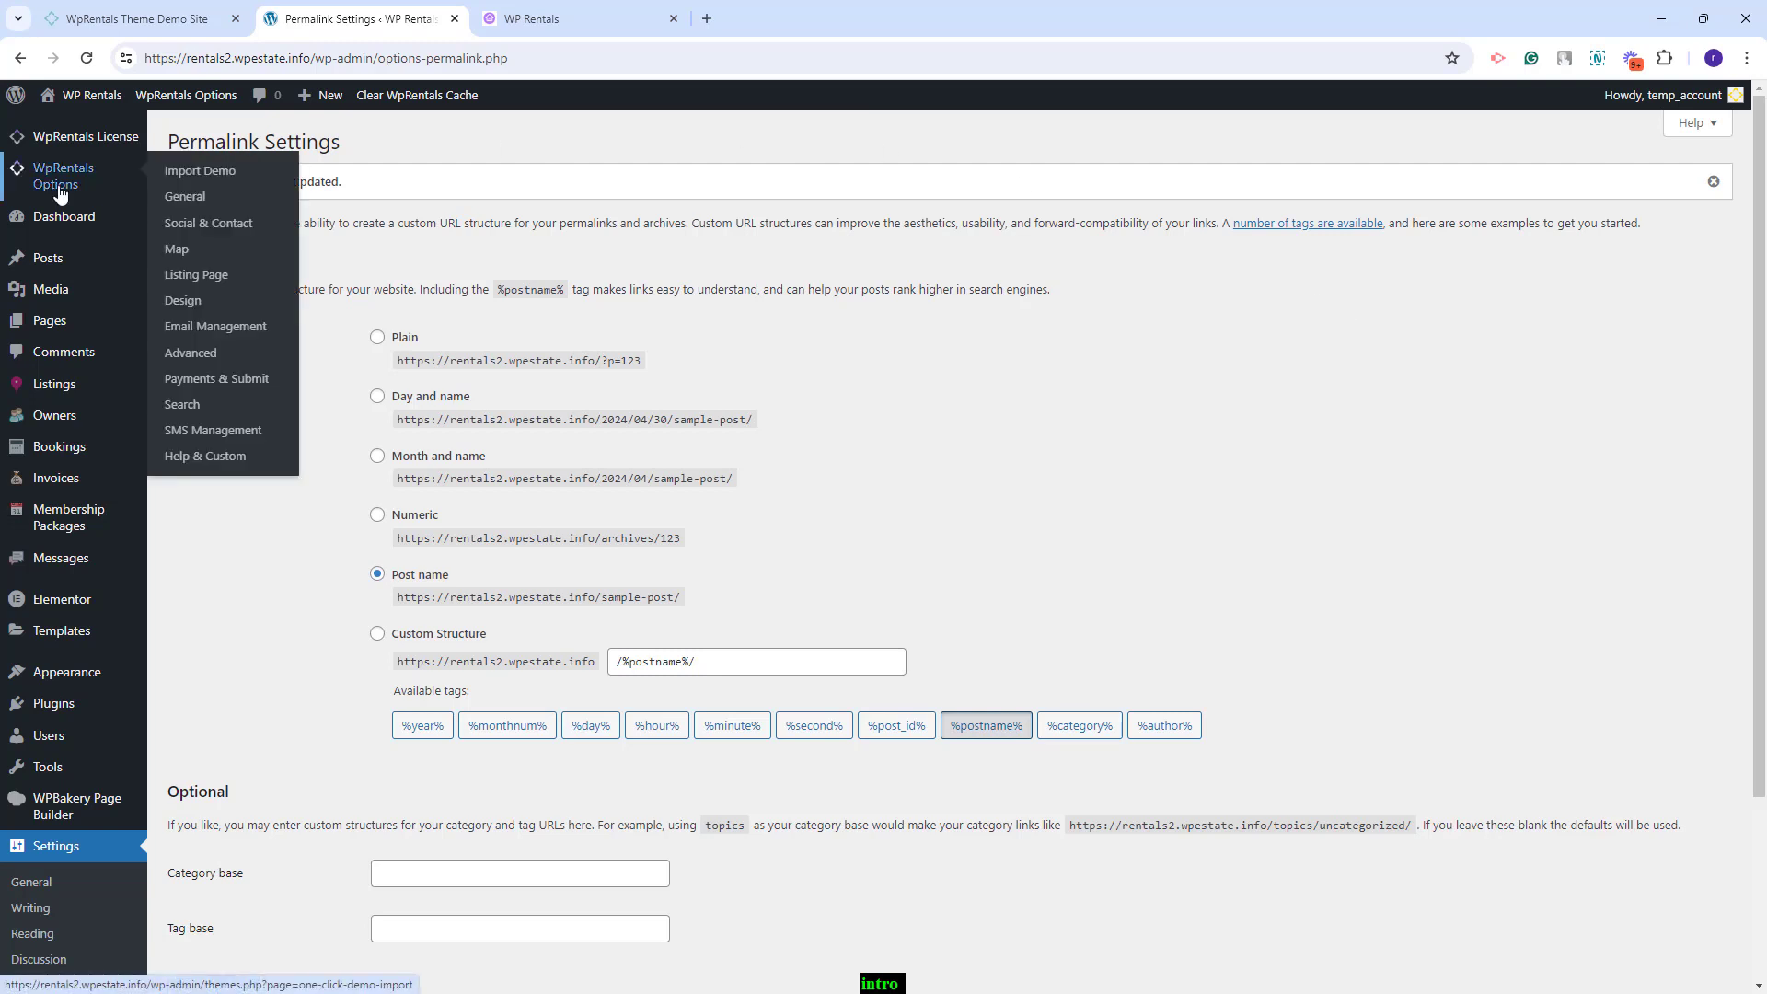
Browse the WpRentals General, Logos & Favicon and Booking Settings options
click(178, 204)
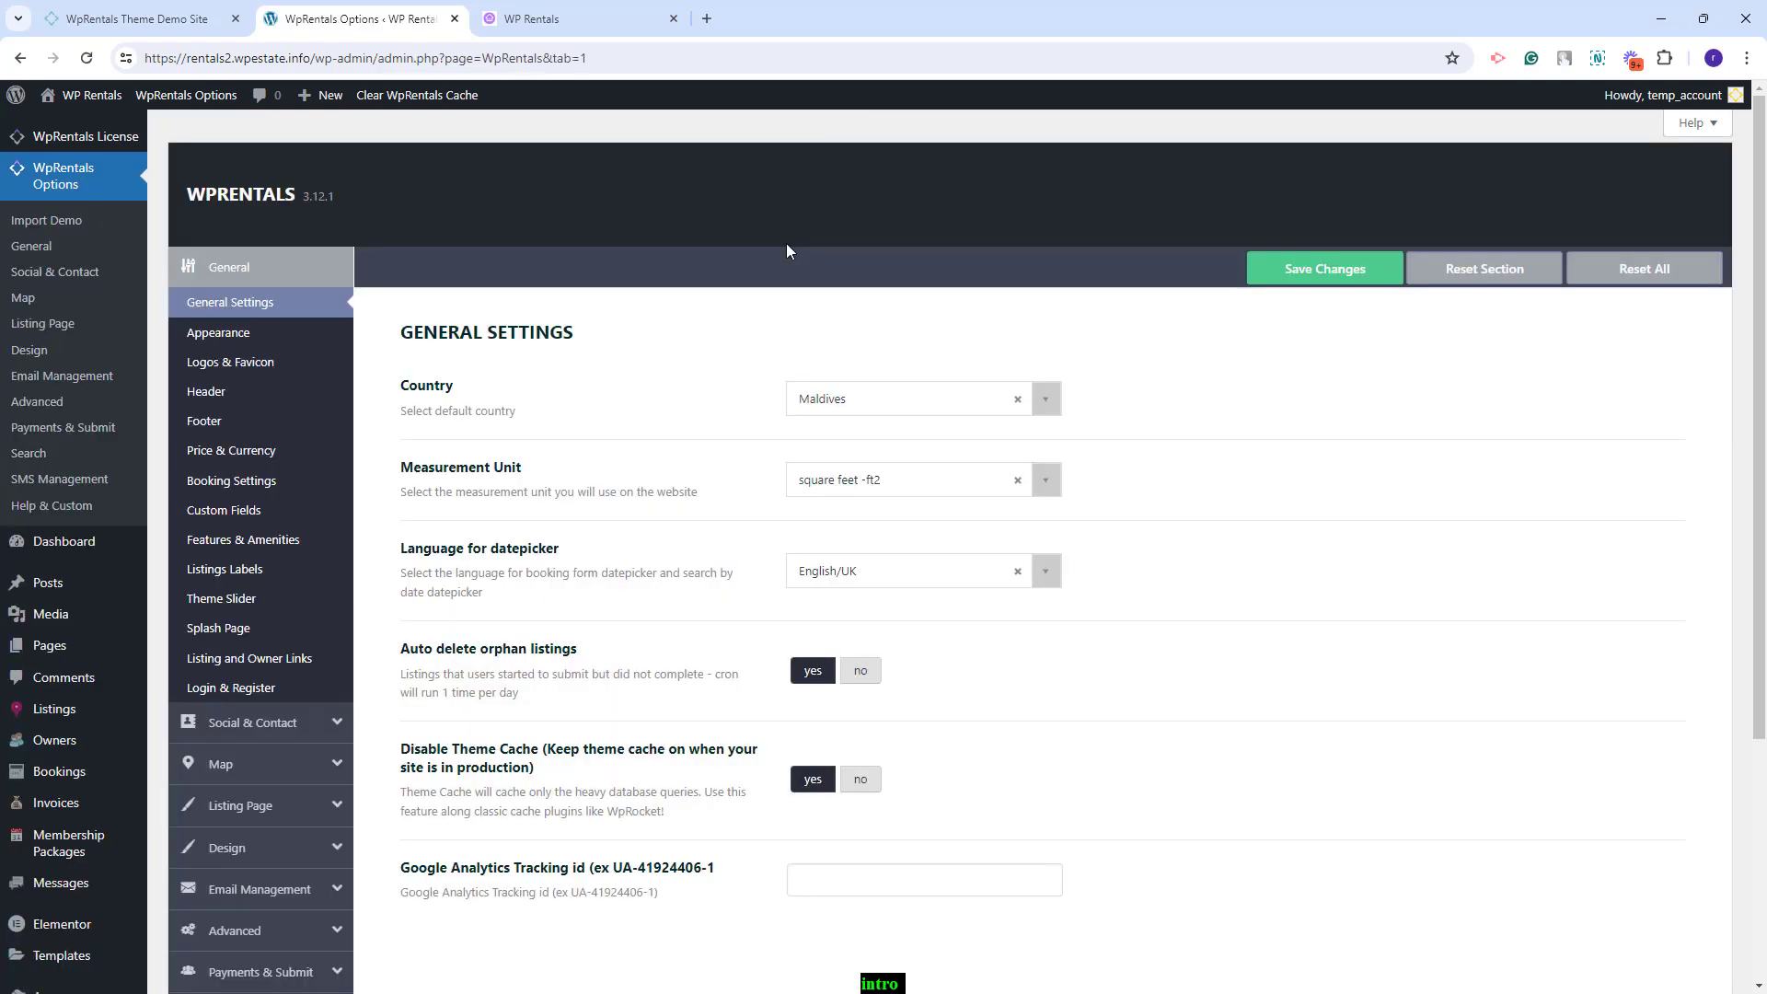
scroll(592, 242, down, 1)
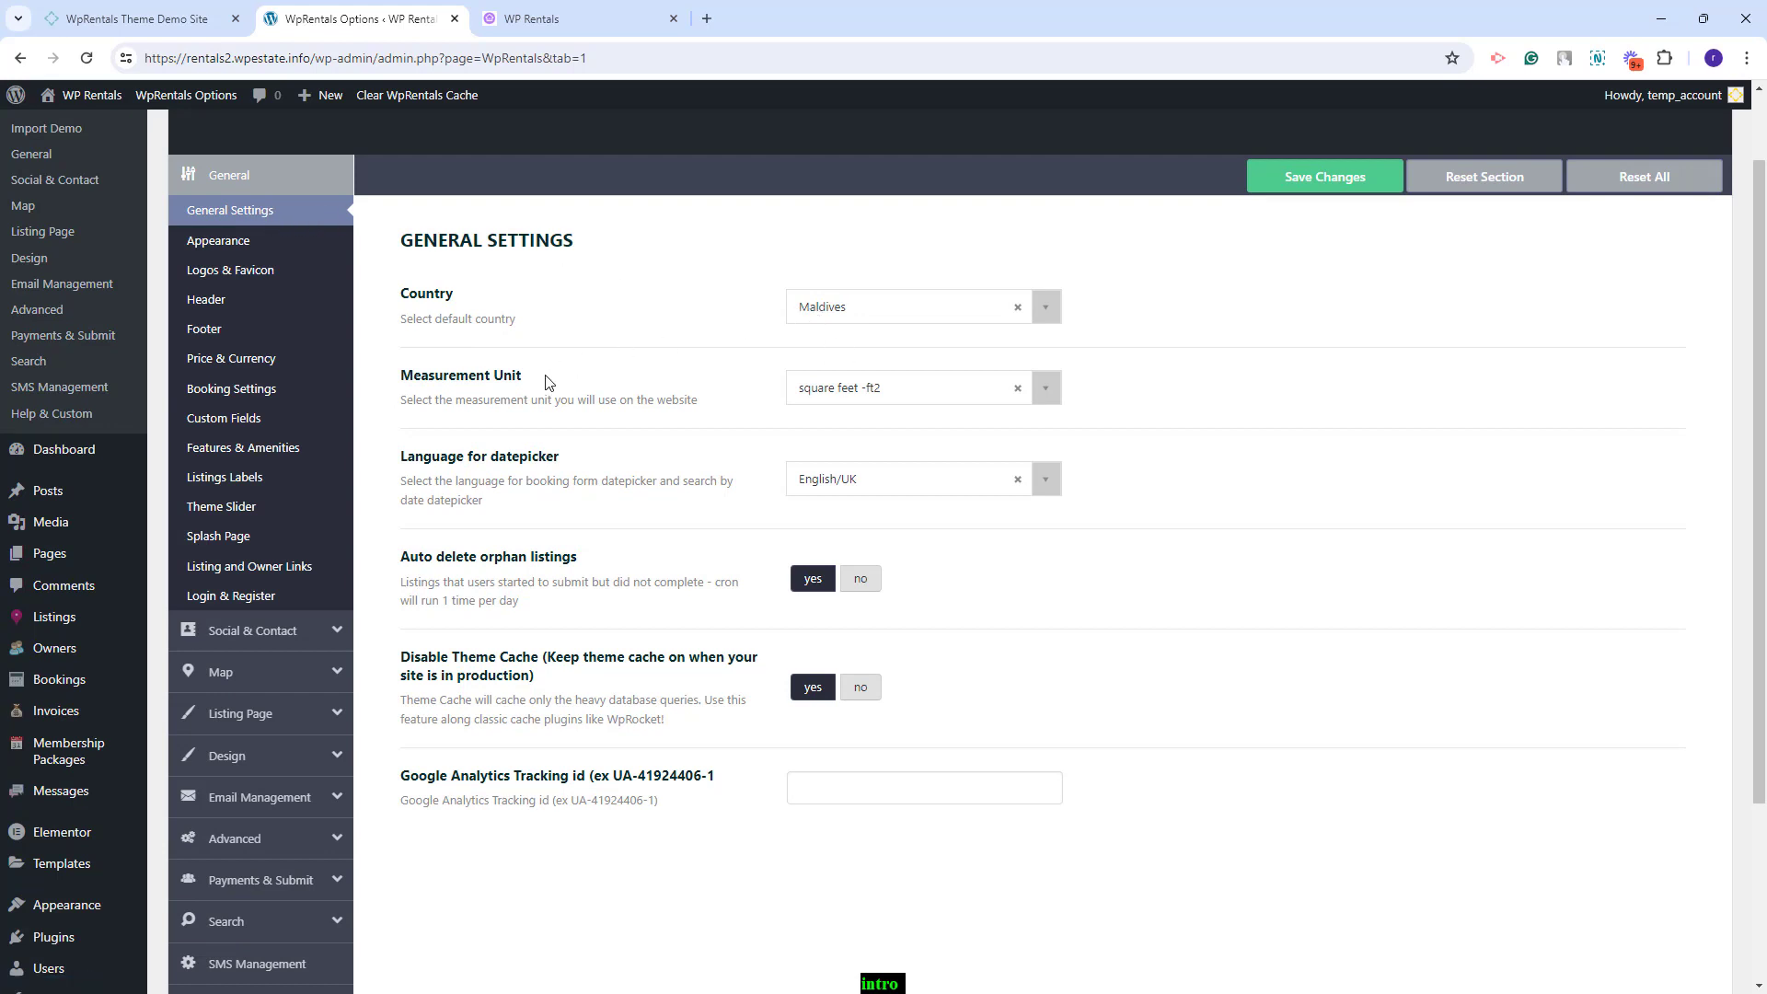
click(244, 279)
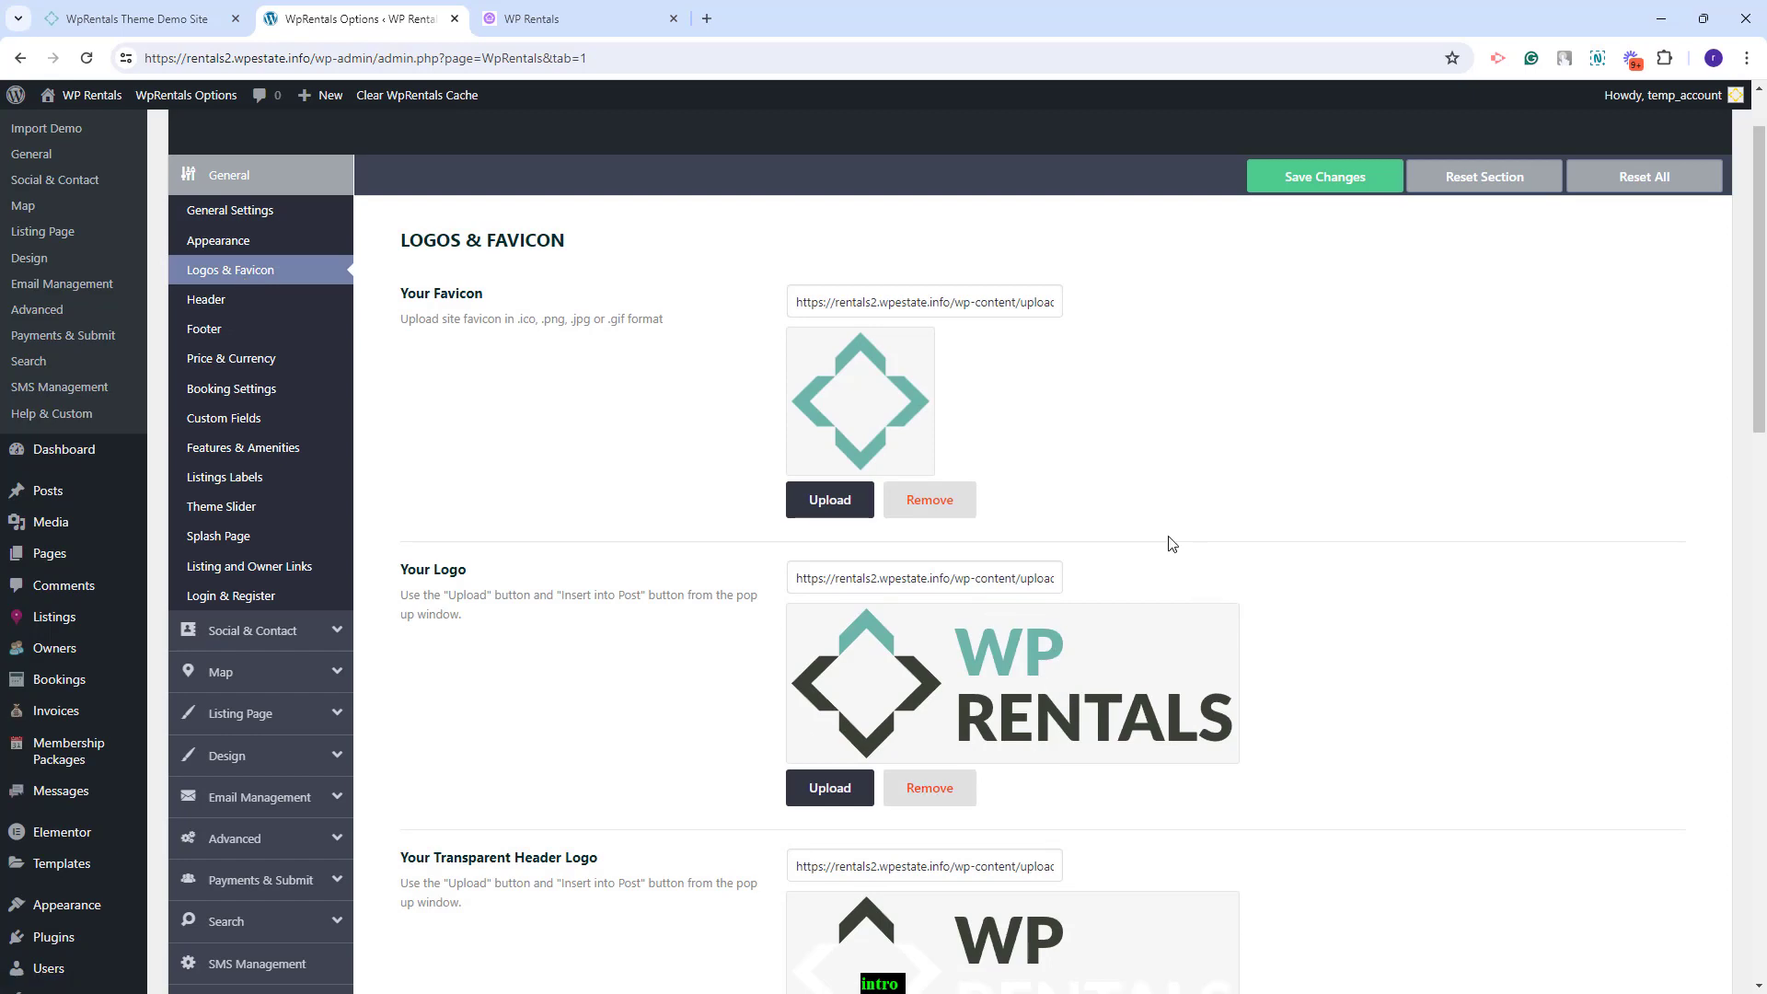
scroll(920, 553, down, 4)
scroll(644, 460, up, 4)
click(276, 394)
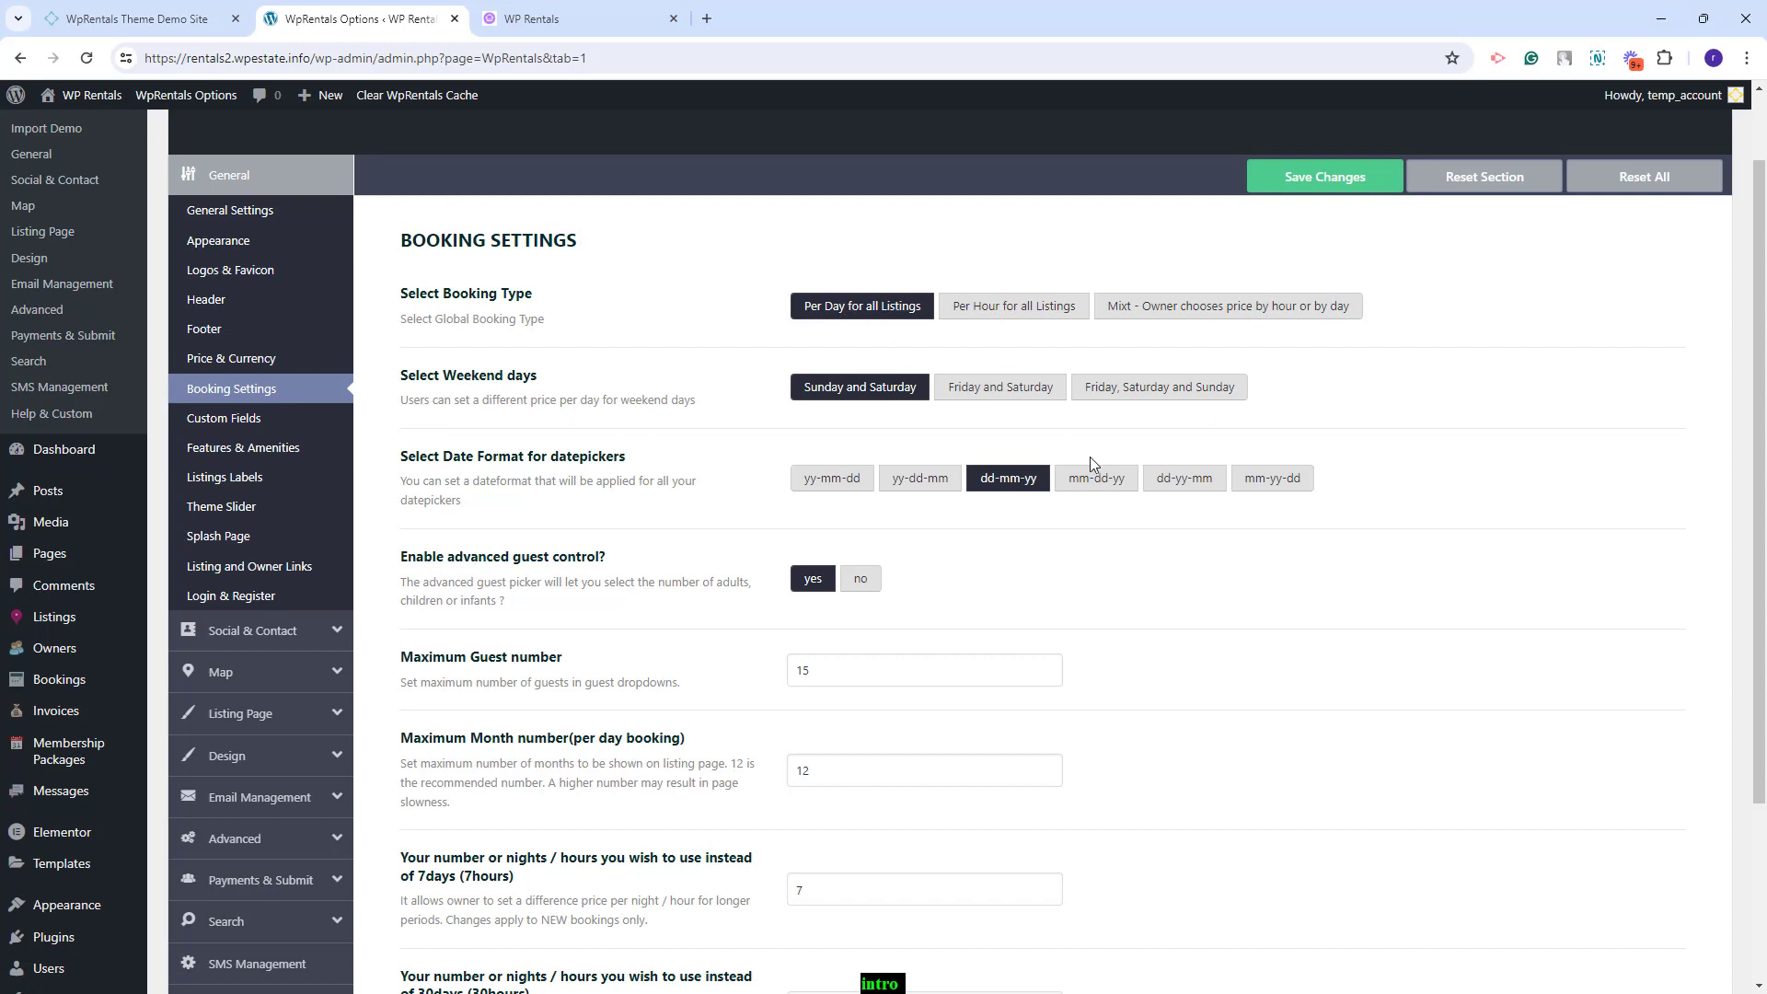
scroll(773, 508, down, 3)
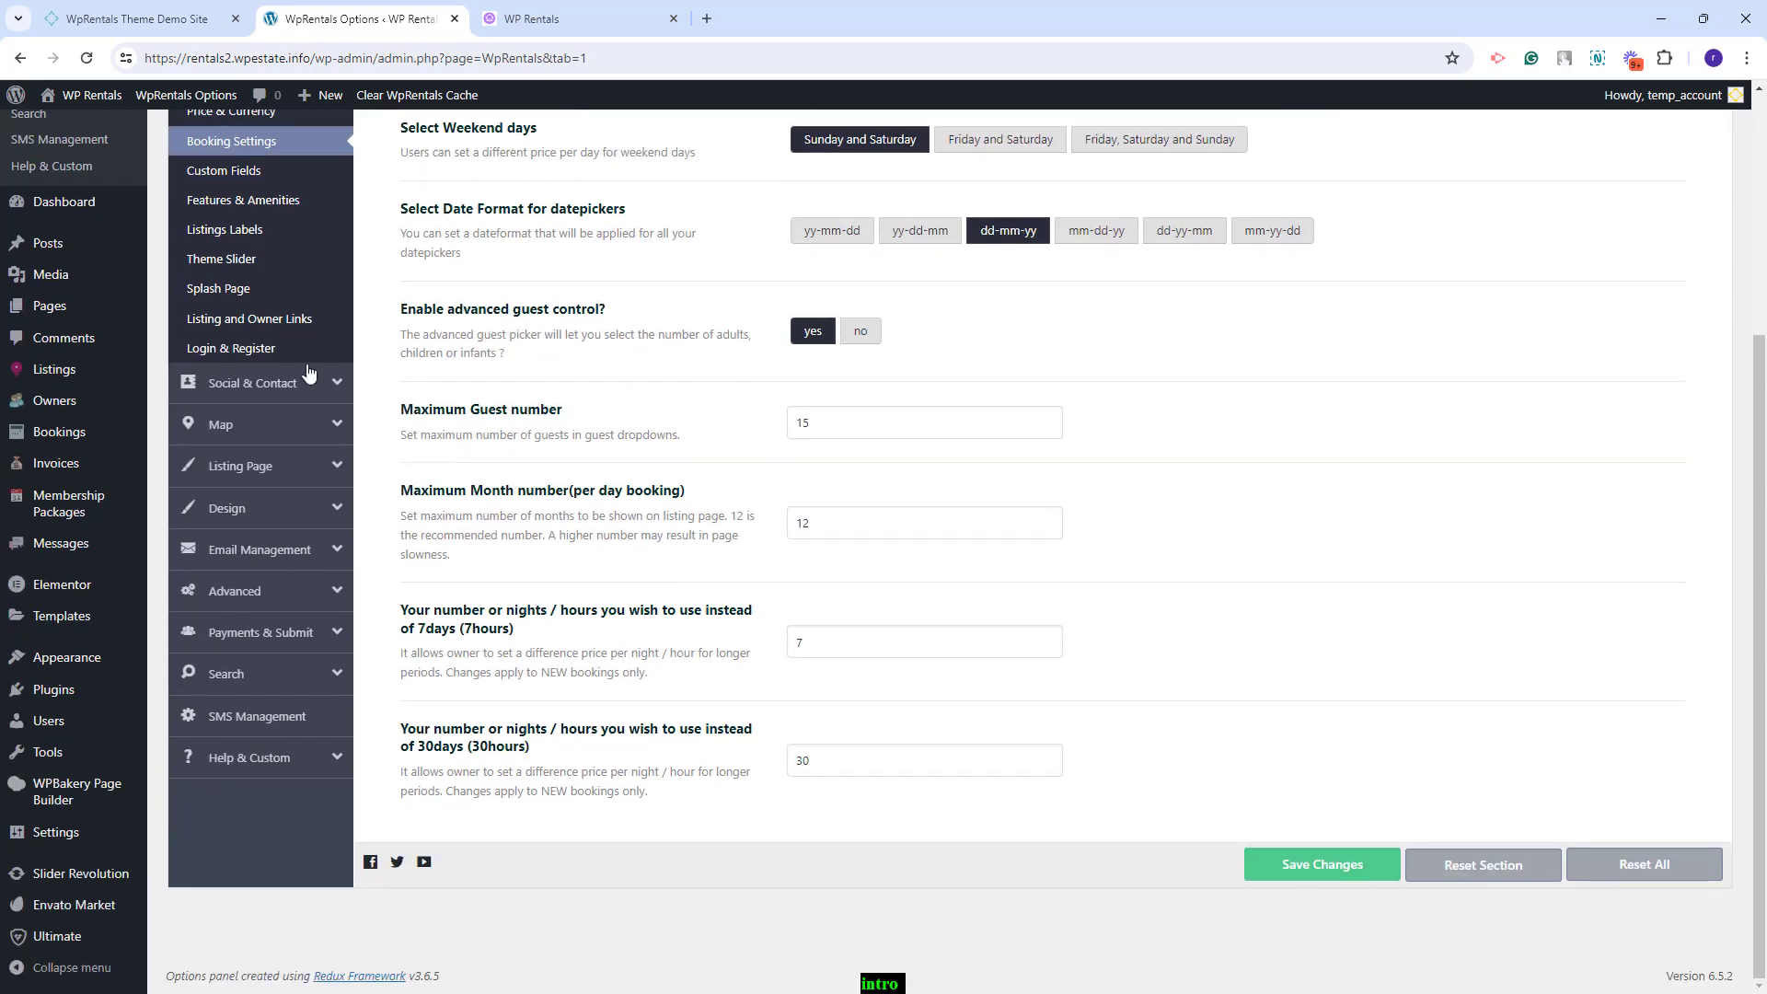
Open Social & Contact and scroll through the Contact Page Details fields
click(276, 382)
scroll(998, 488, down, 1)
scroll(1000, 488, up, 2)
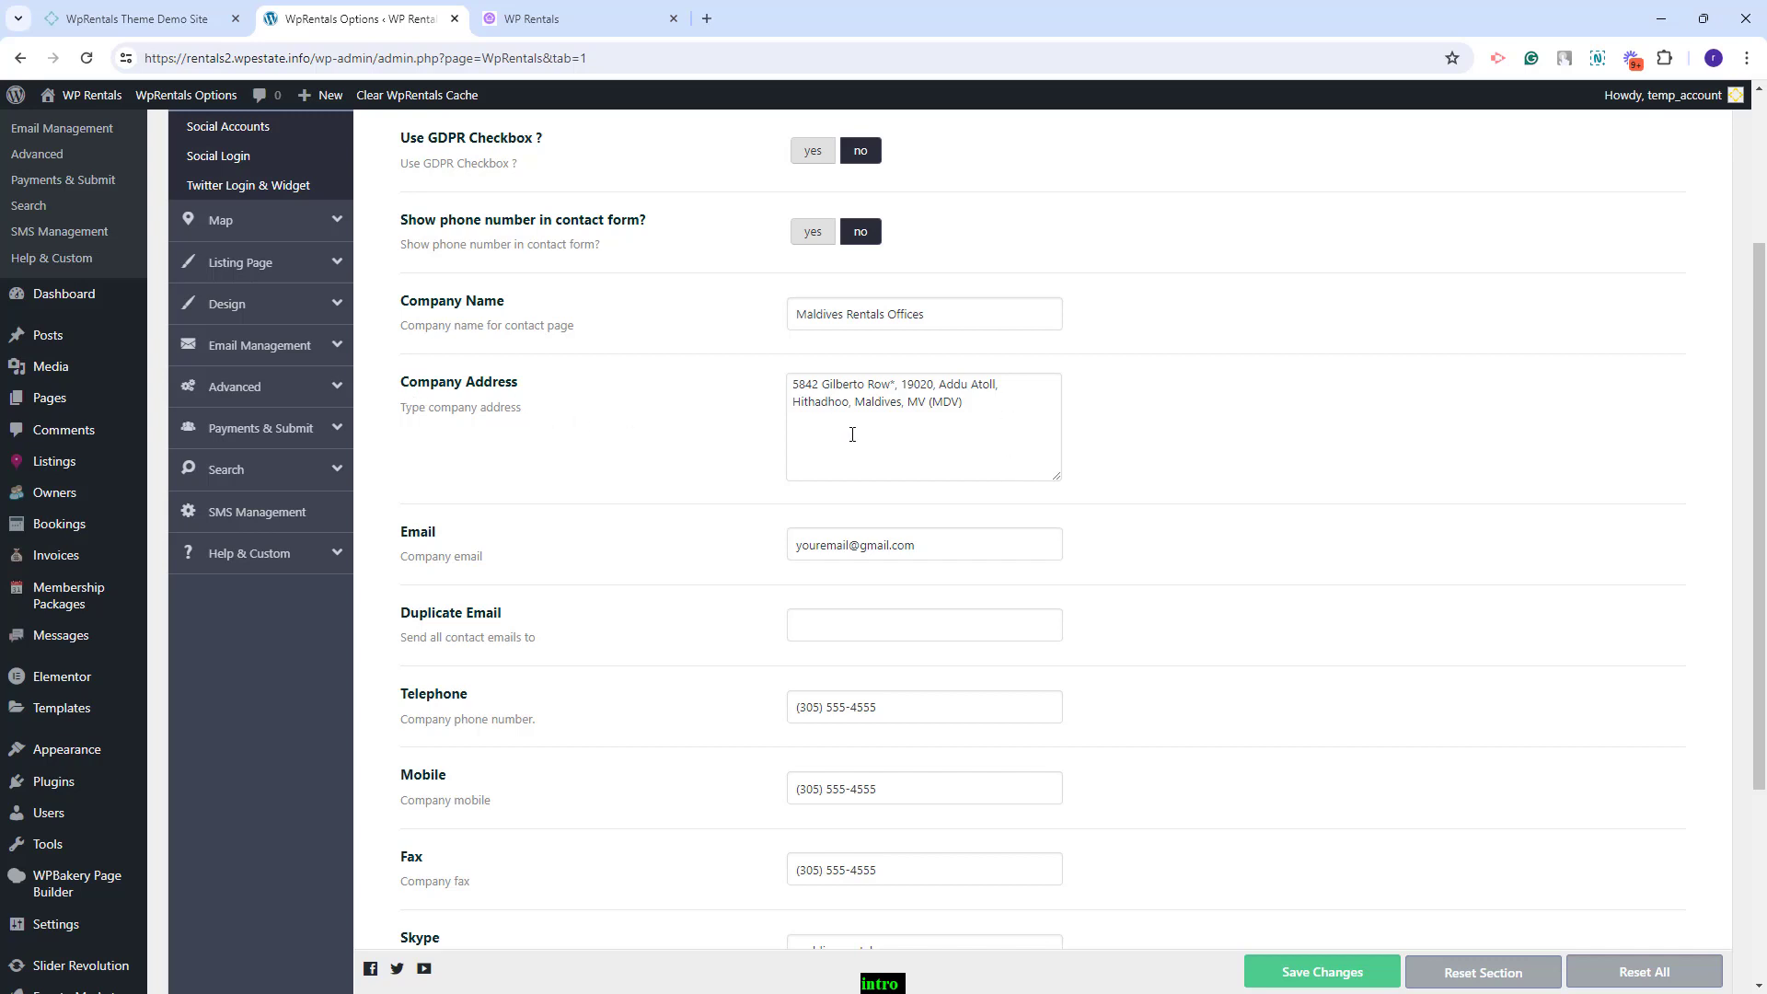
scroll(764, 571, down, 4)
Step through Social Accounts, Social Login and Twitter Login & Widget, ending on Map Settings
scroll(729, 764, up, 6)
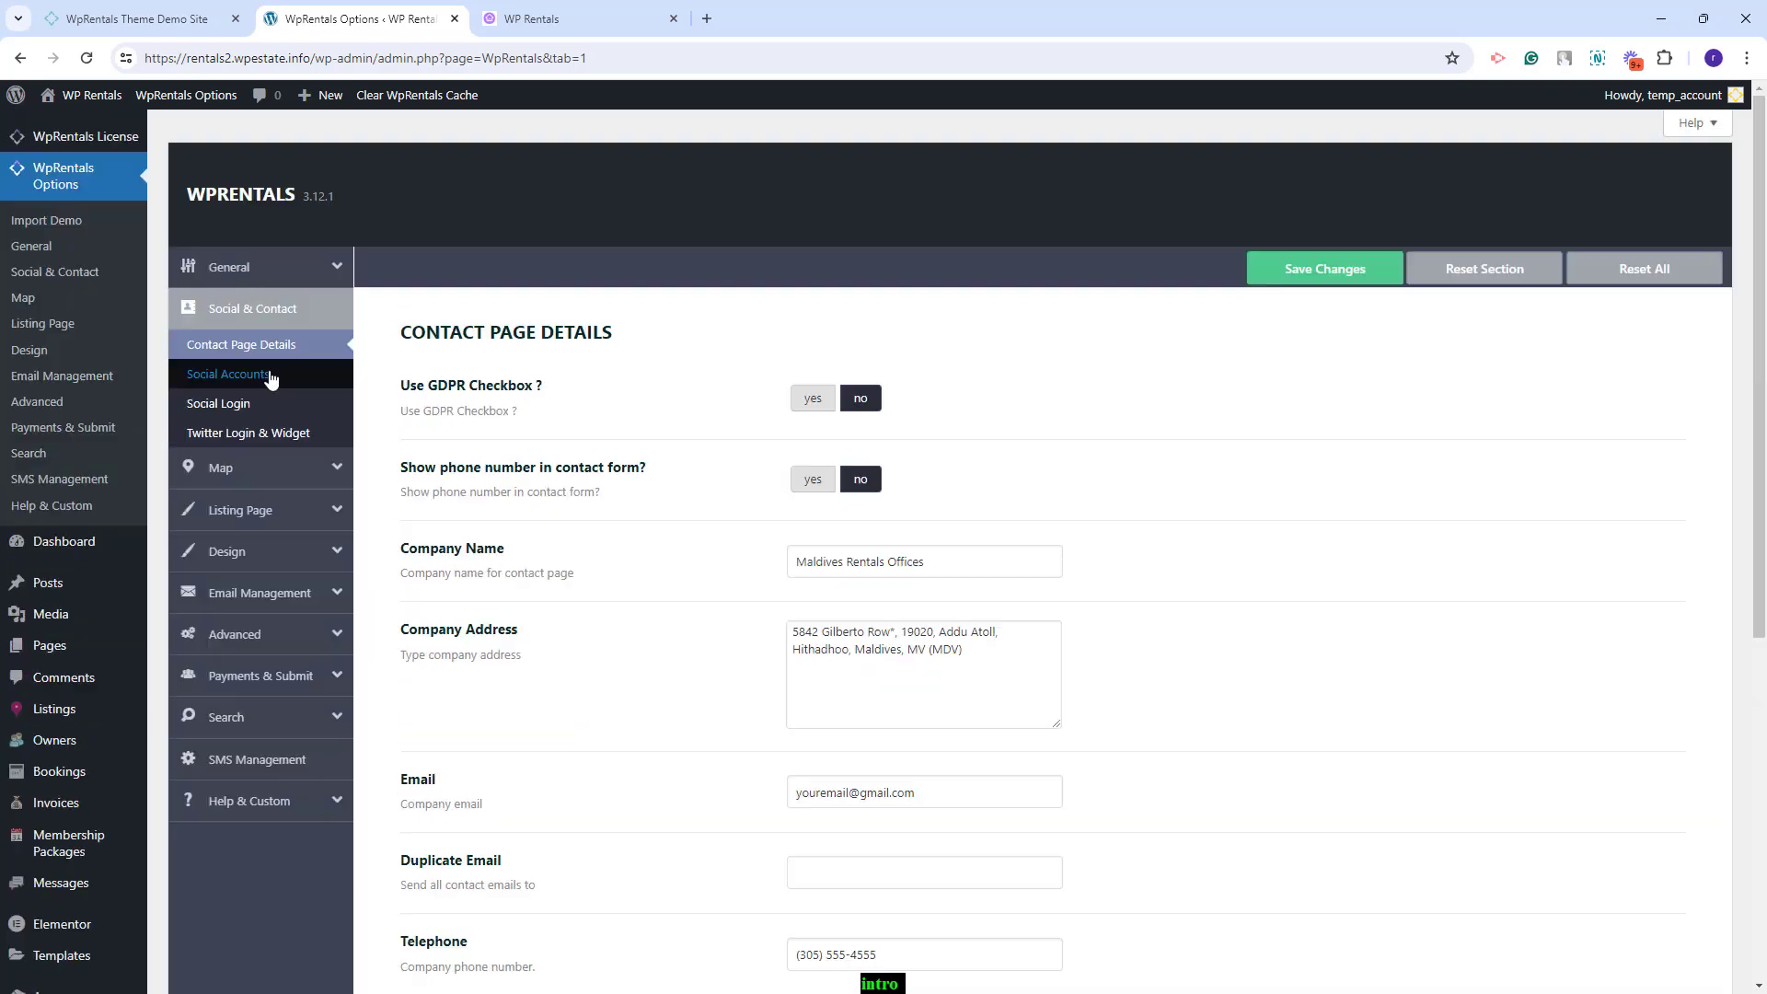
click(267, 376)
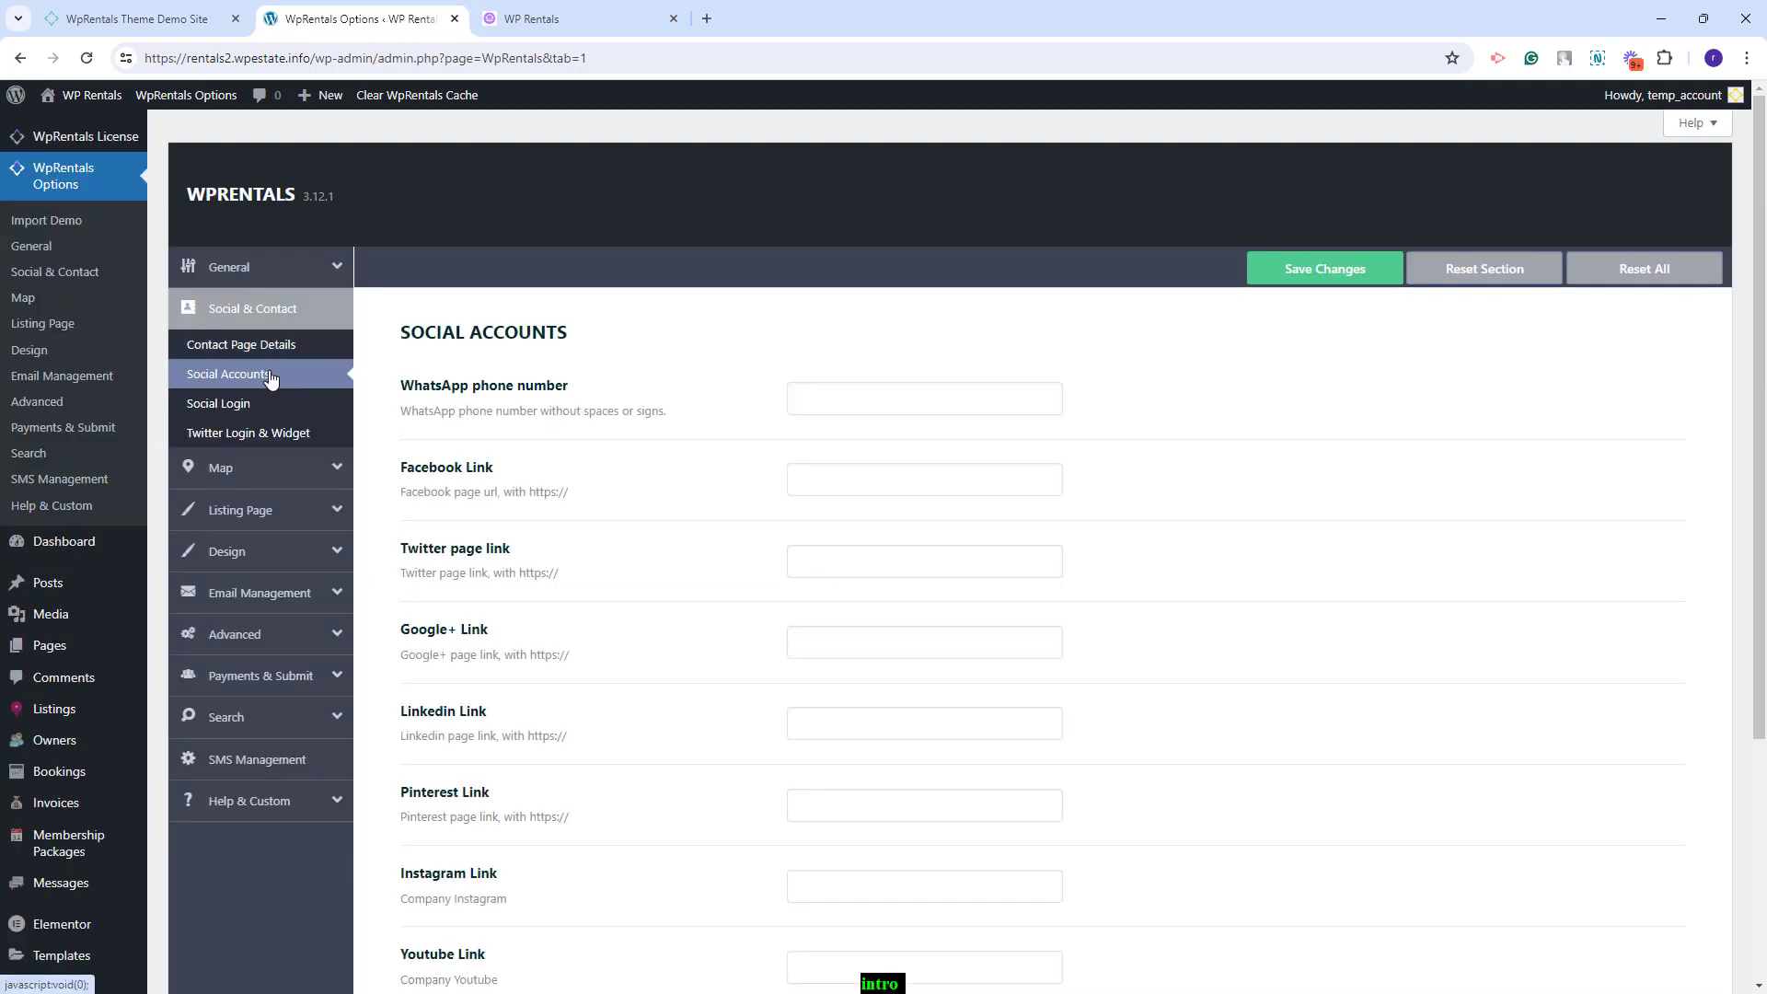
click(268, 406)
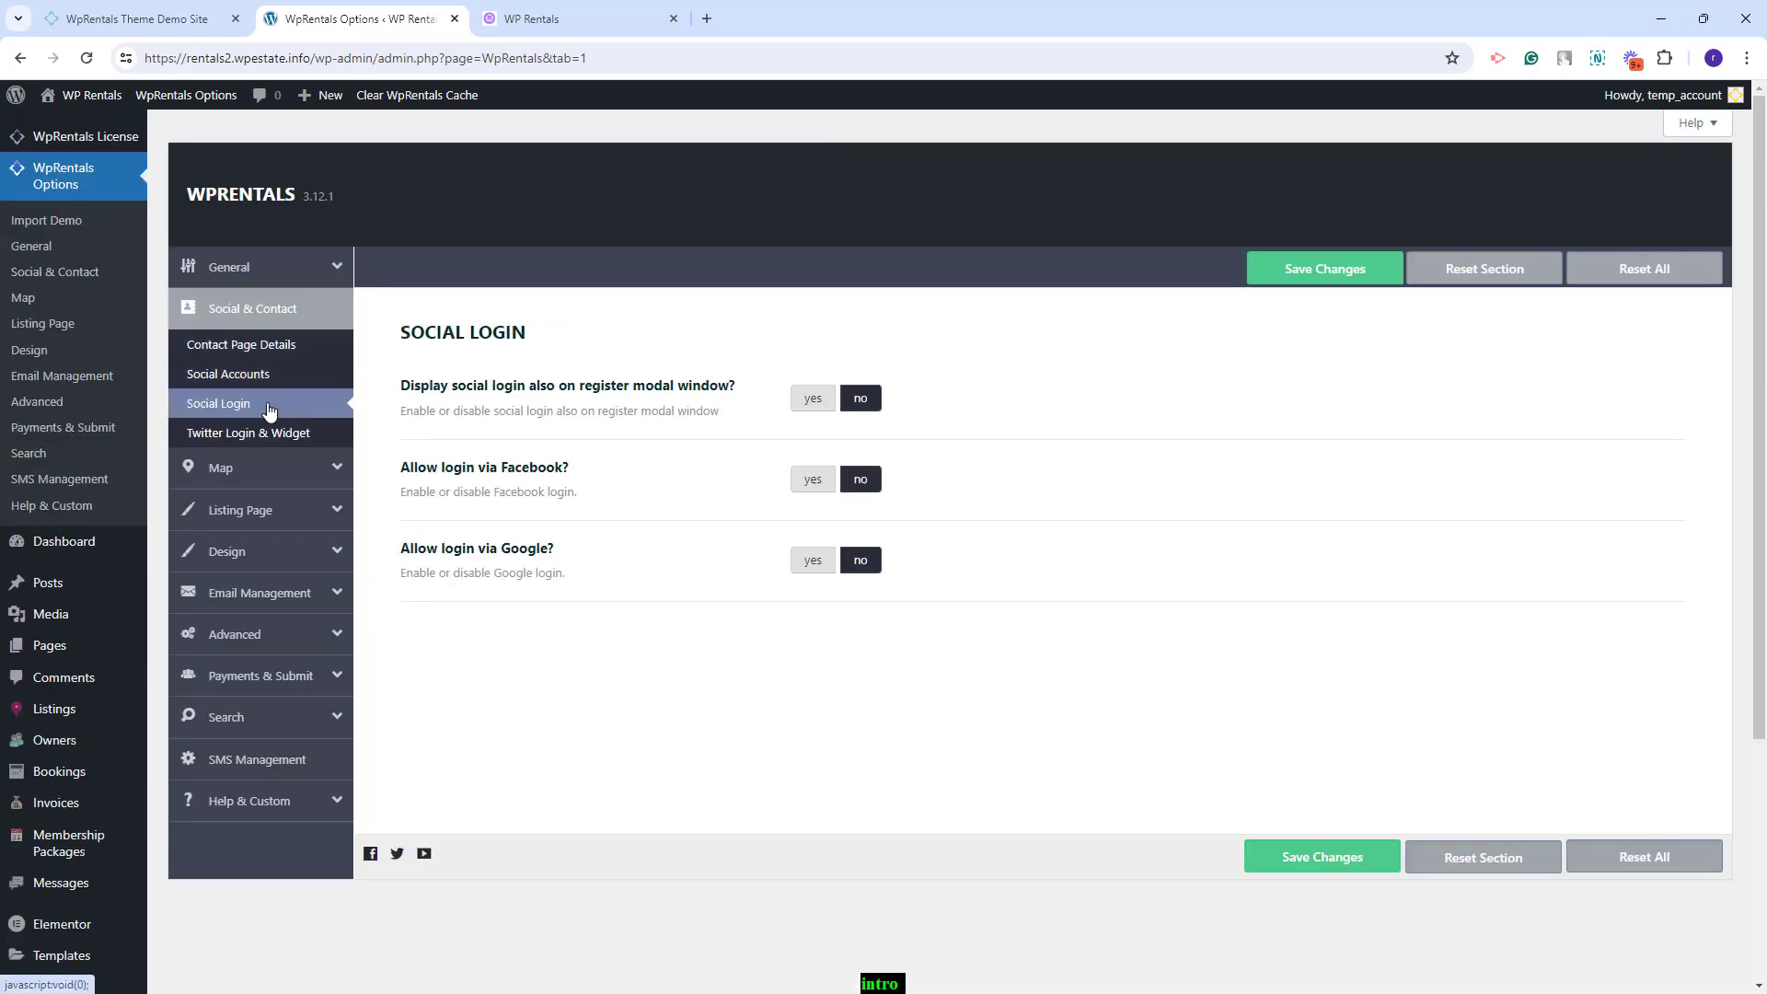
click(269, 435)
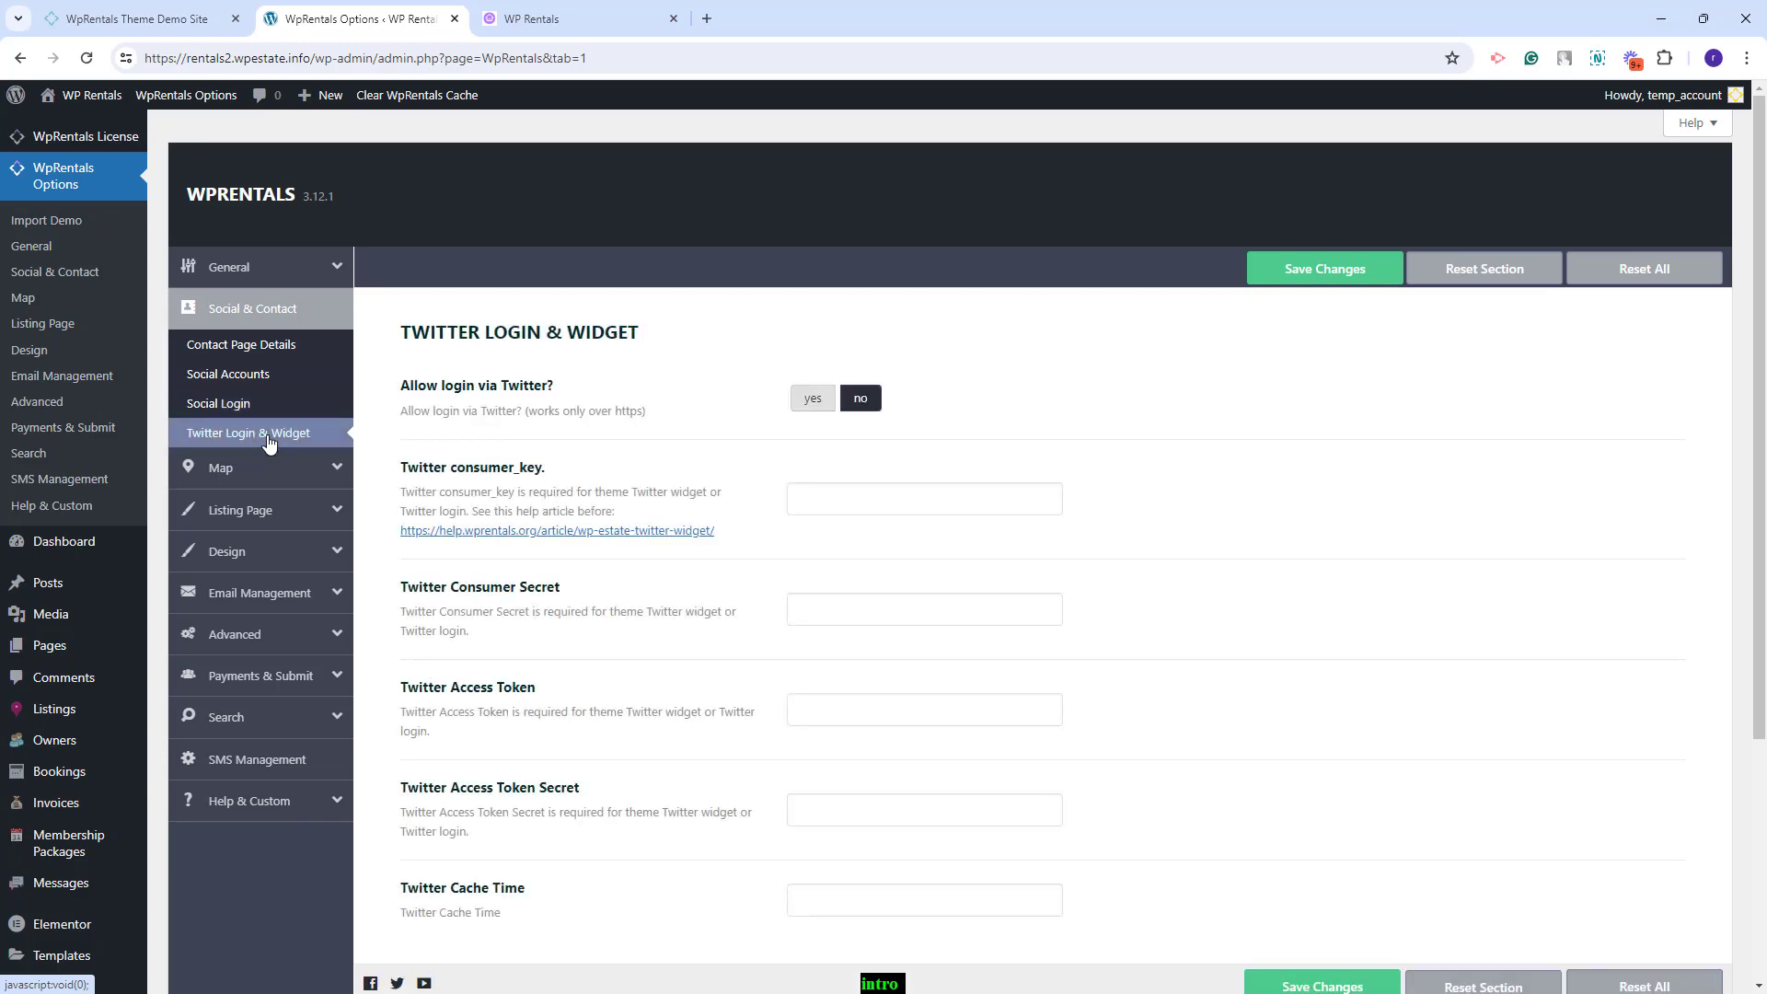
click(272, 469)
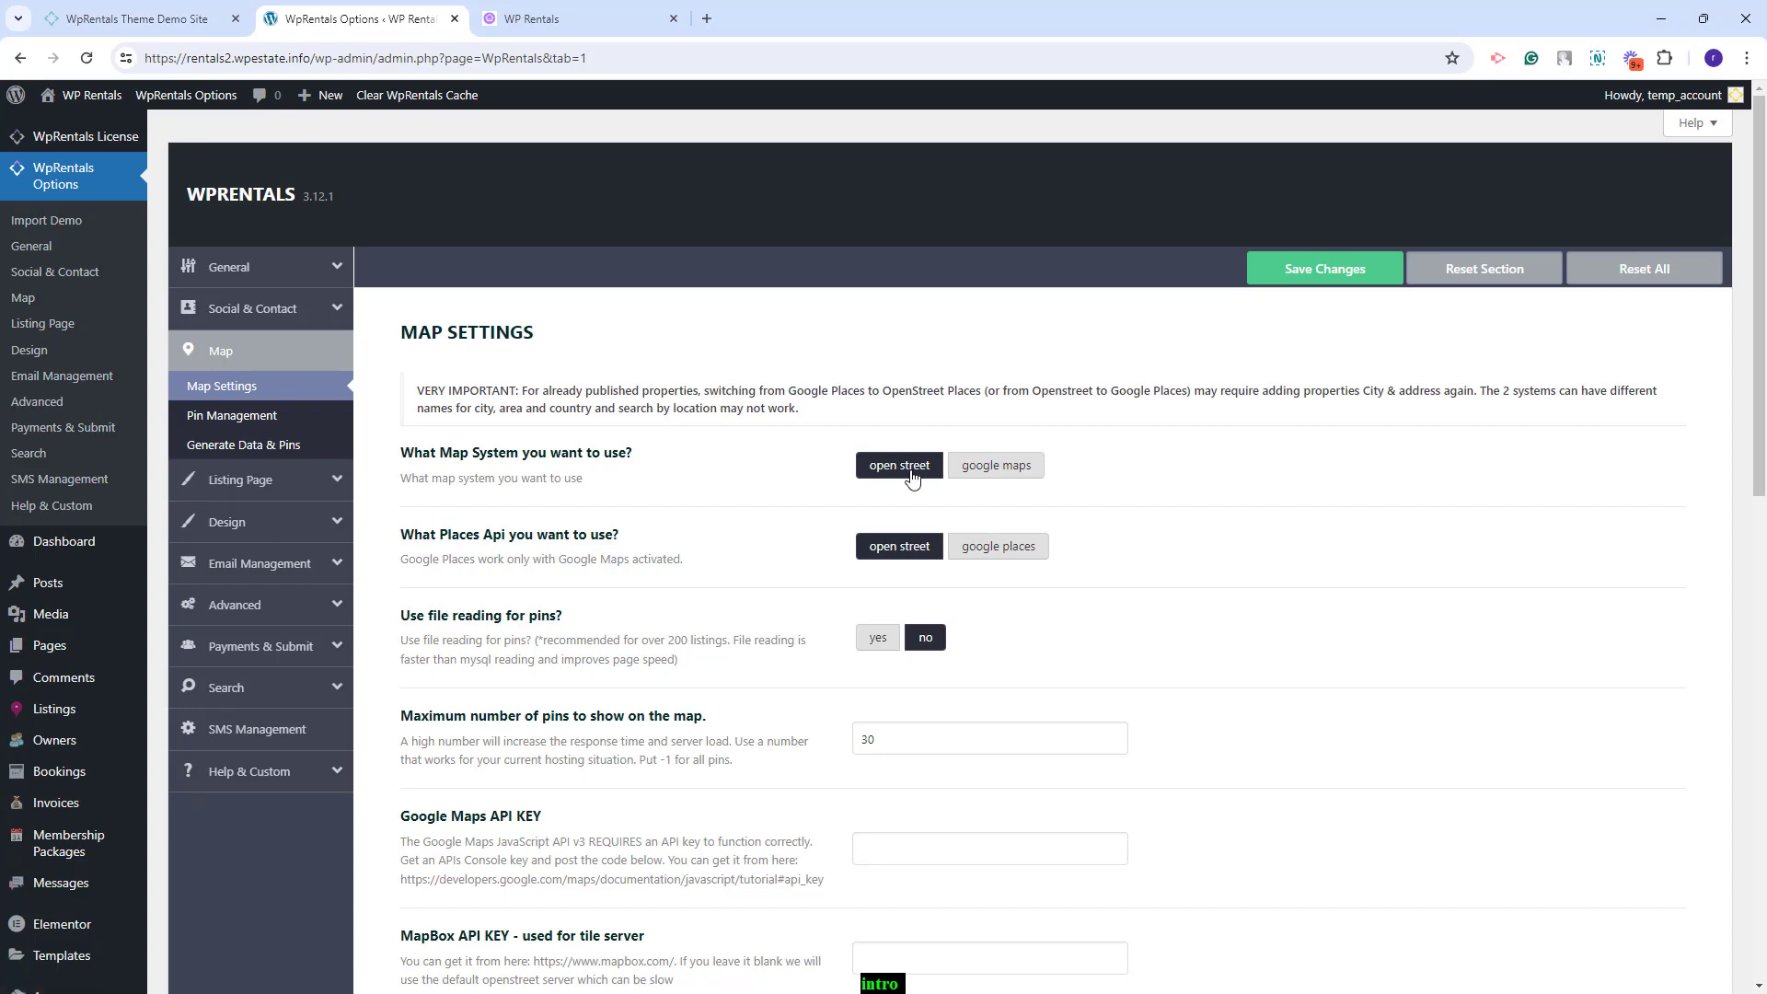
Set the map system to google maps, then browse on to Listing Submit Page settings
click(994, 466)
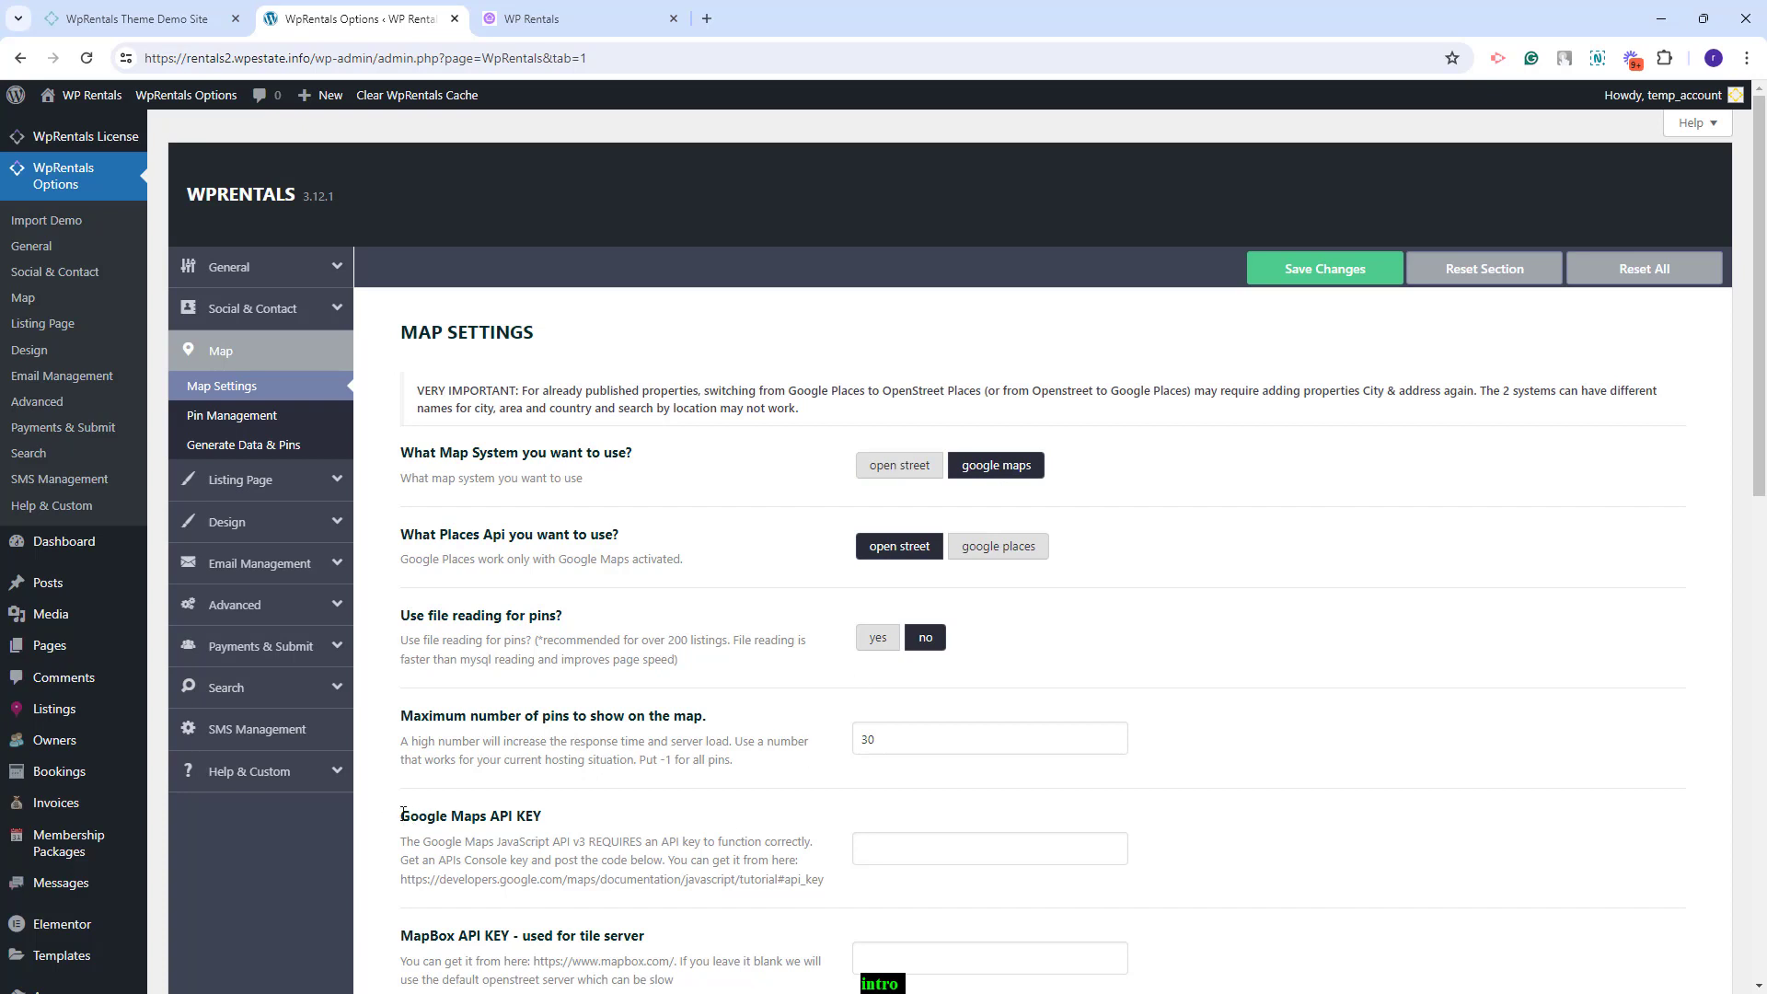
click(276, 479)
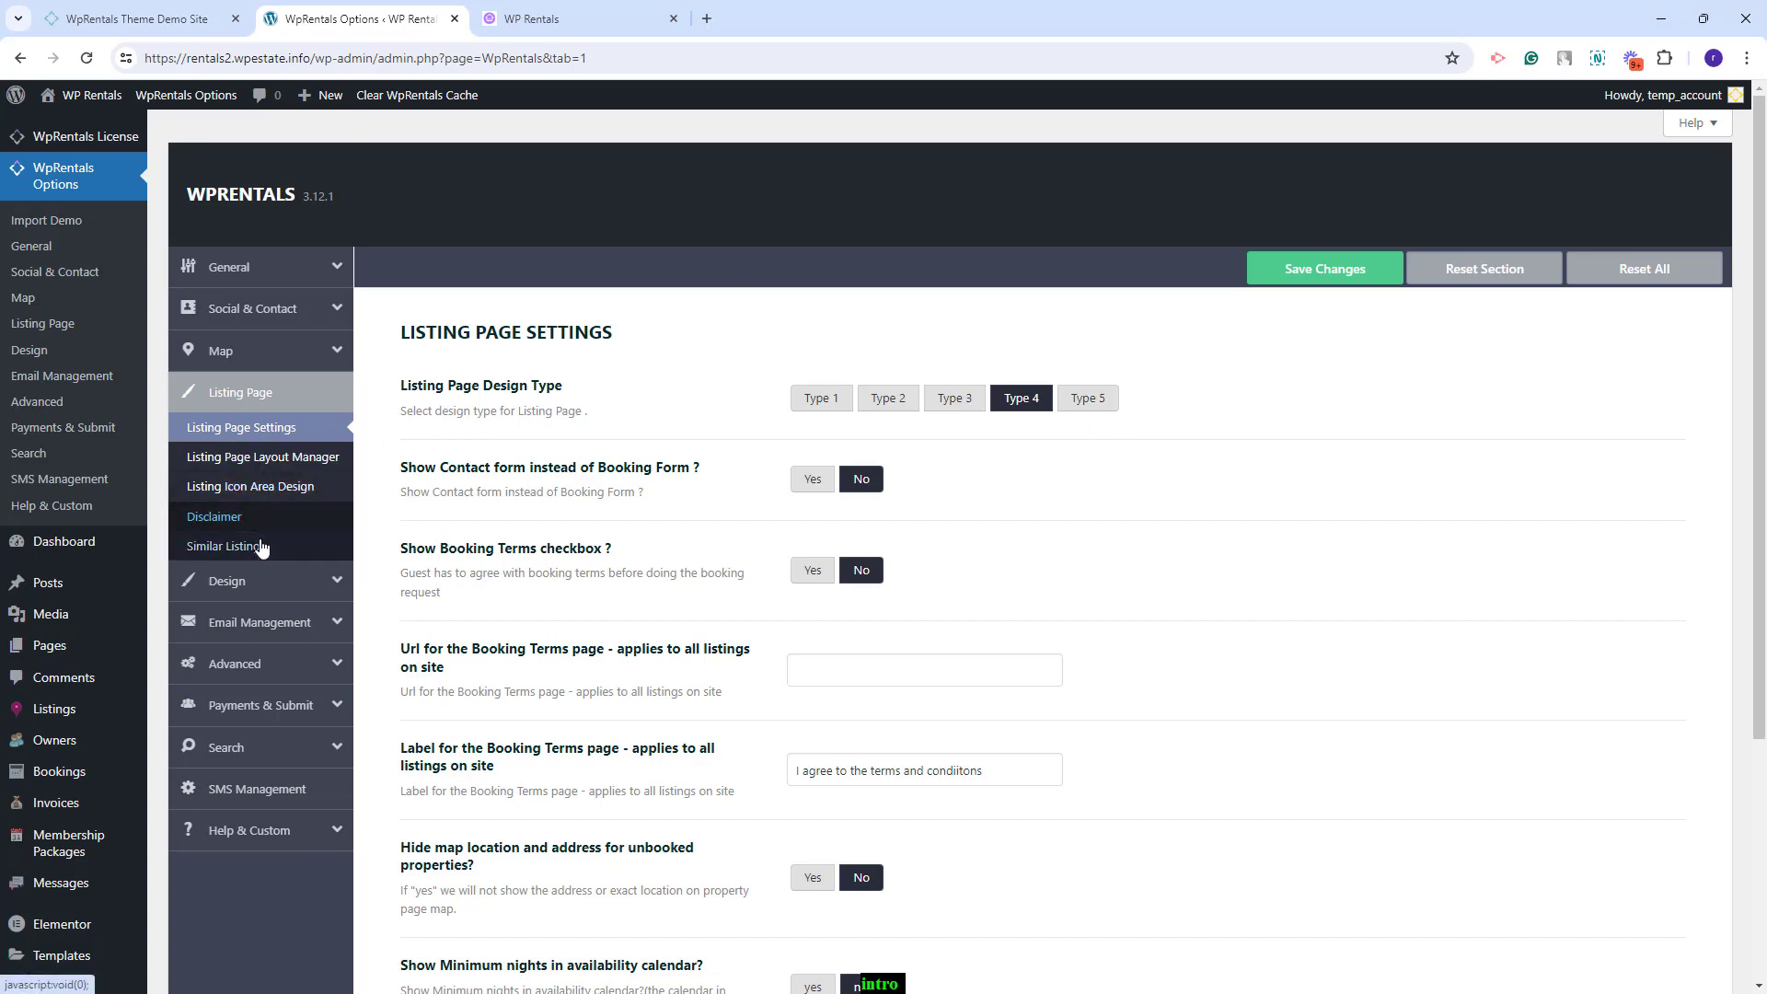
click(269, 583)
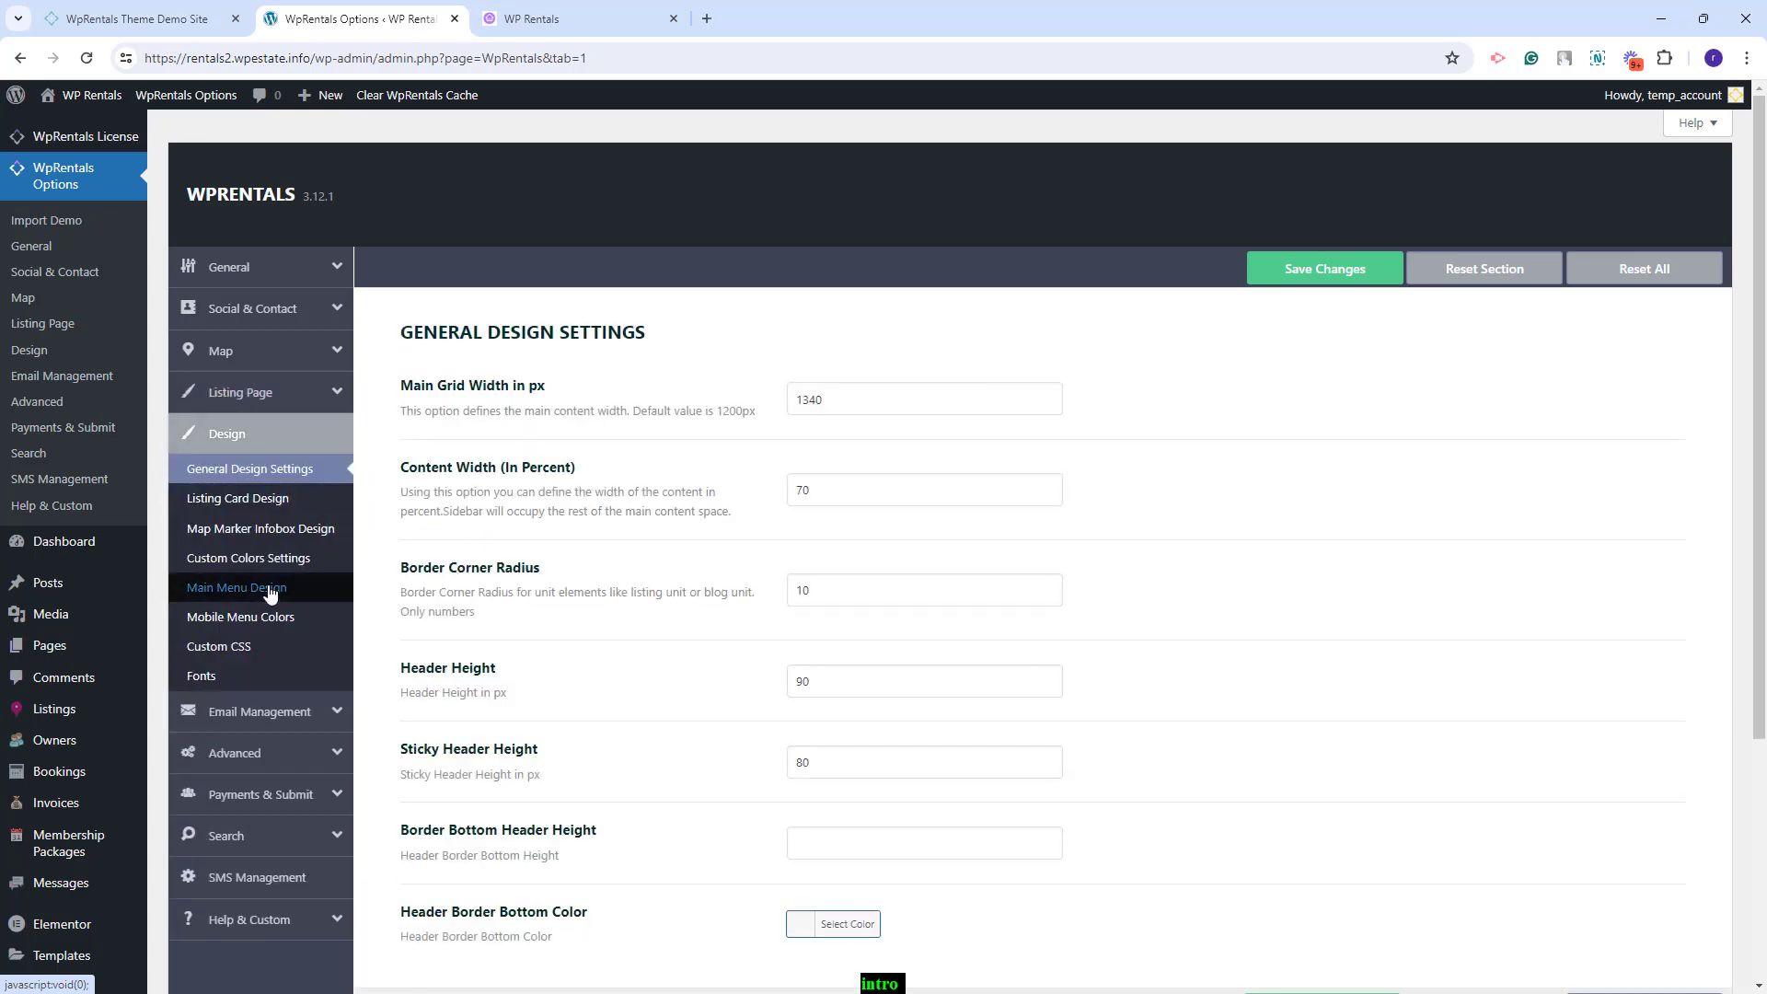
click(241, 499)
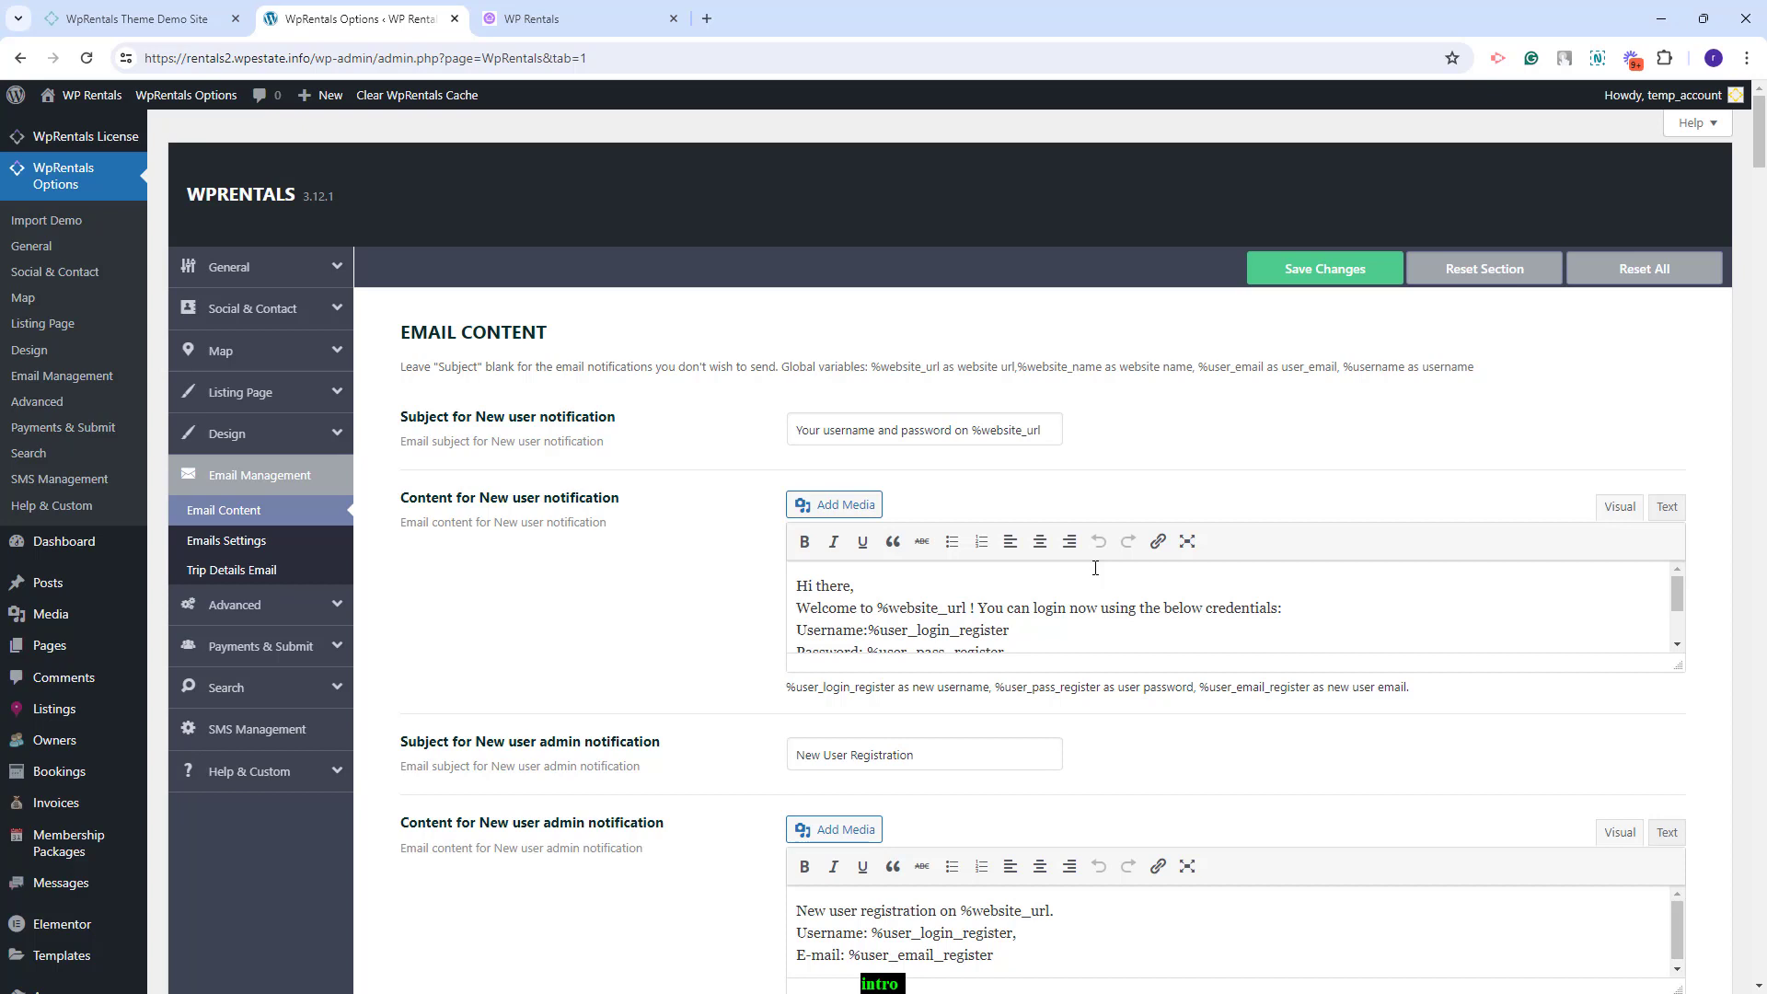
click(249, 541)
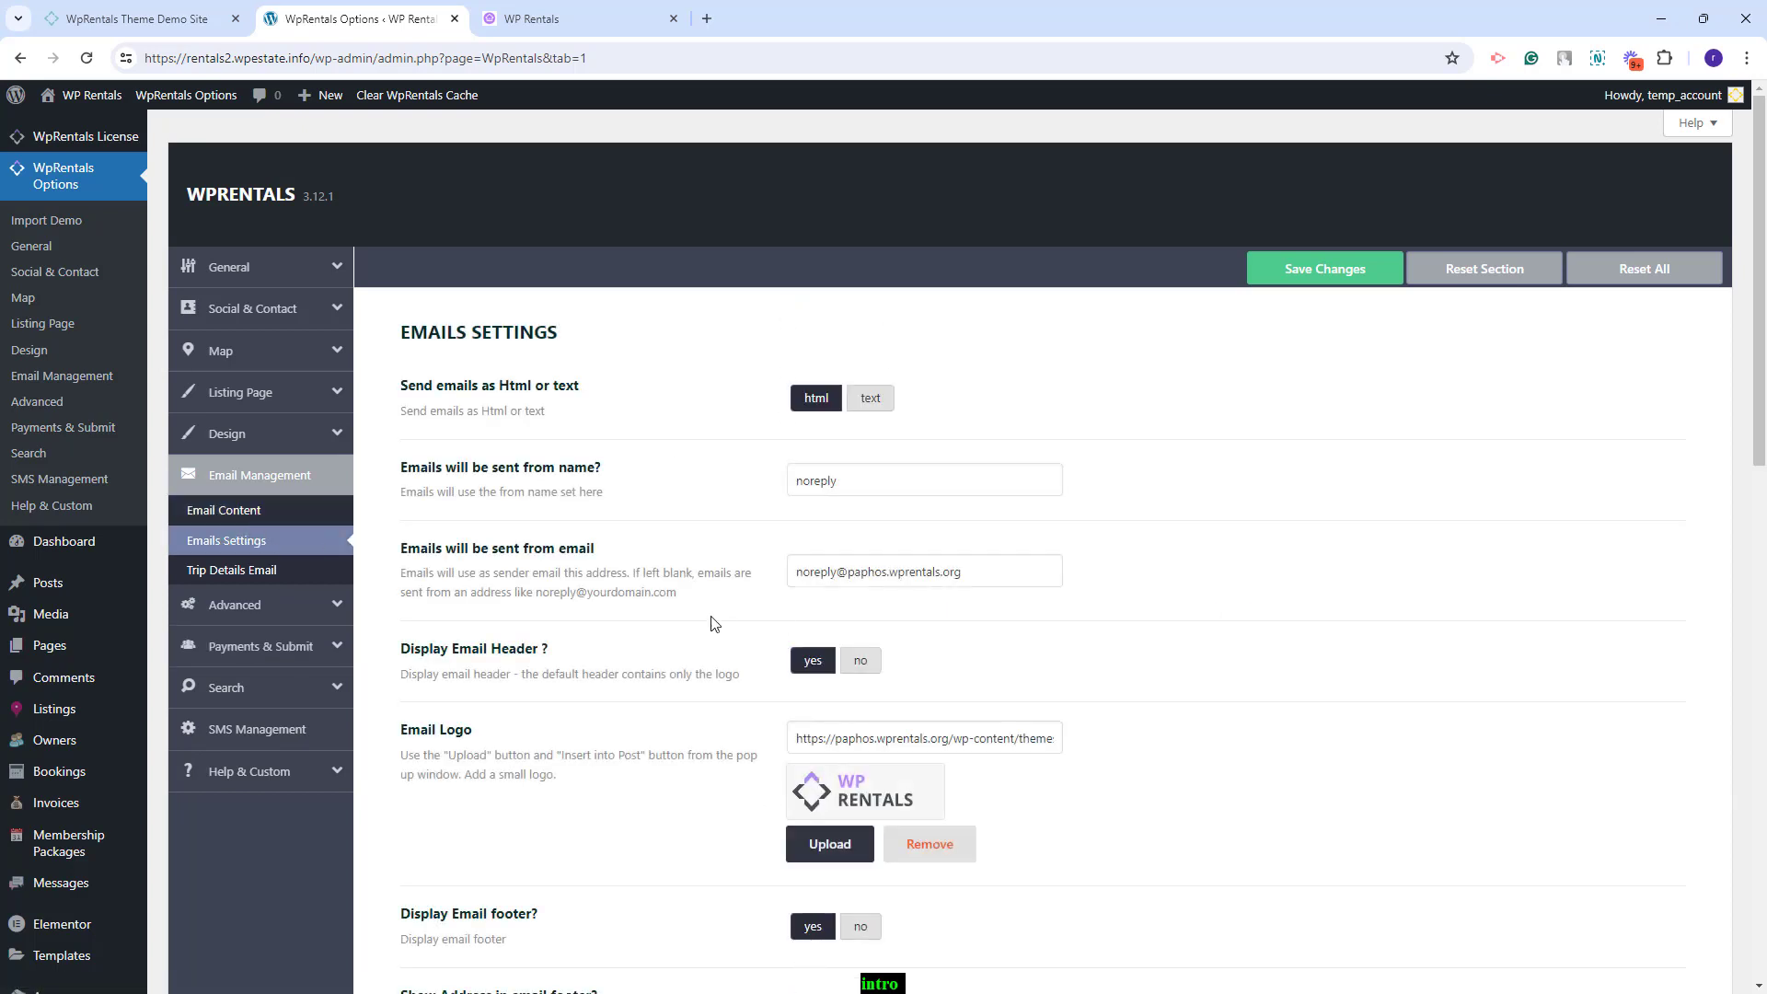
click(260, 646)
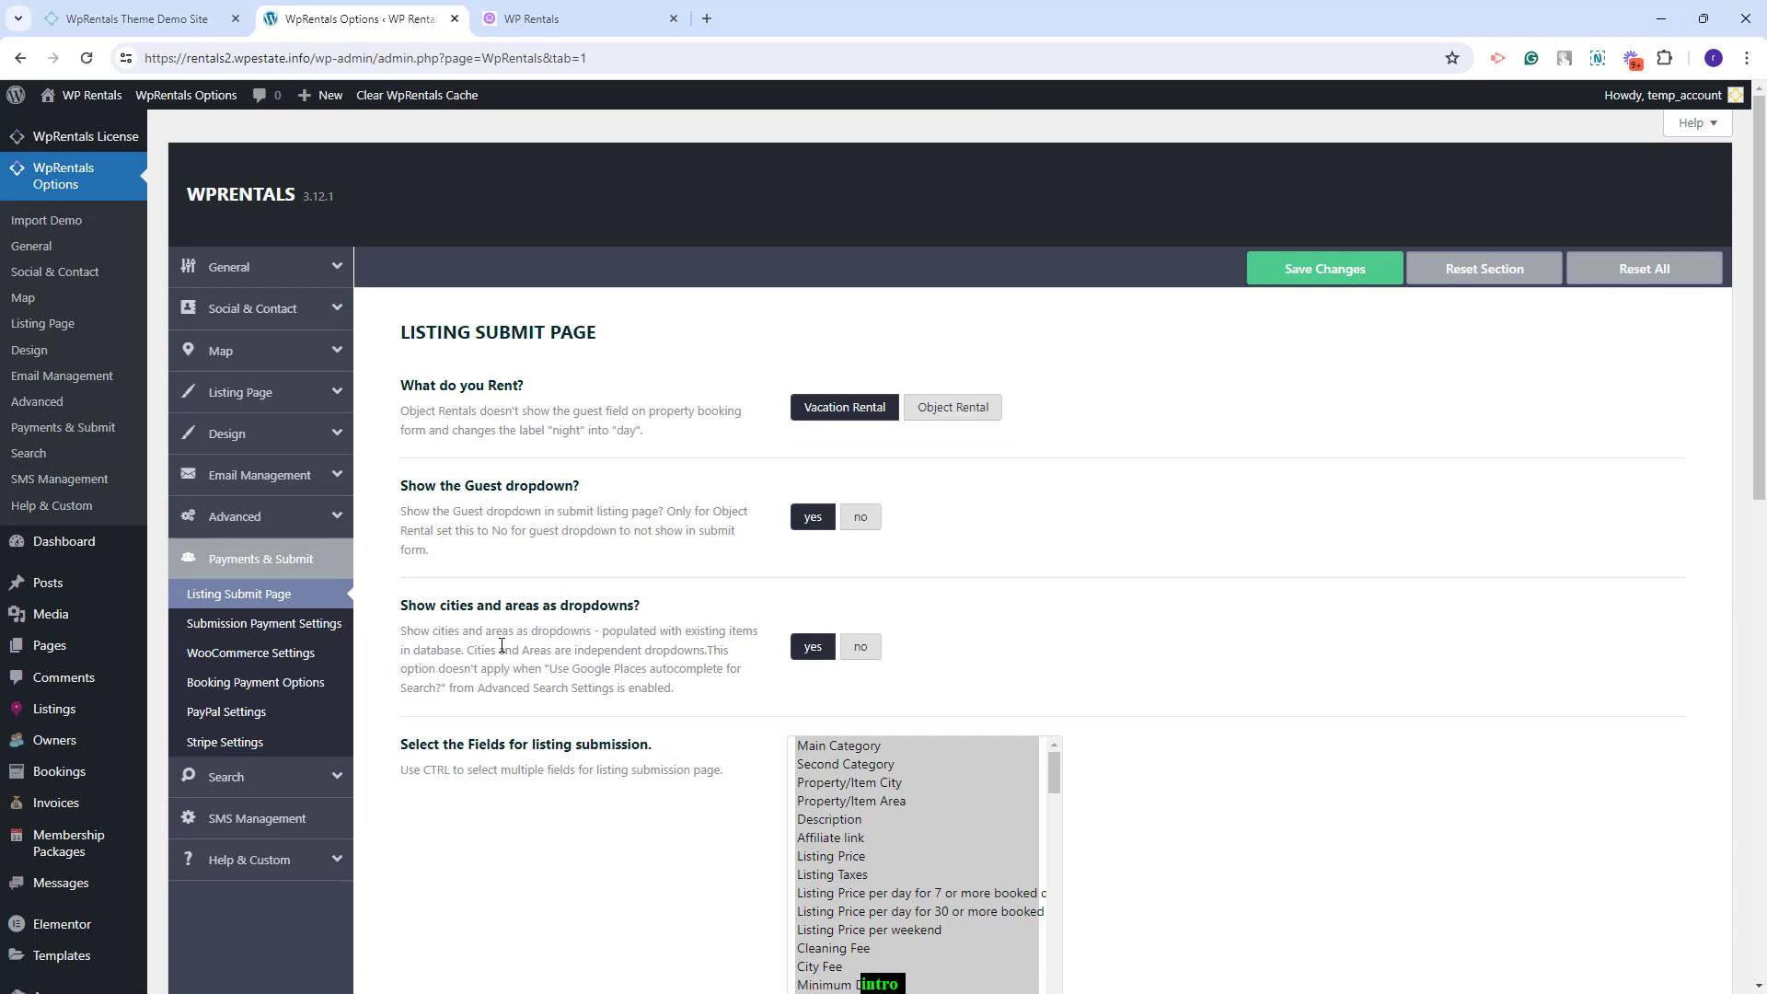
Review the Submission Payment, WooCommerce and Booking Payment Options settings
scroll(1038, 622, down, 1)
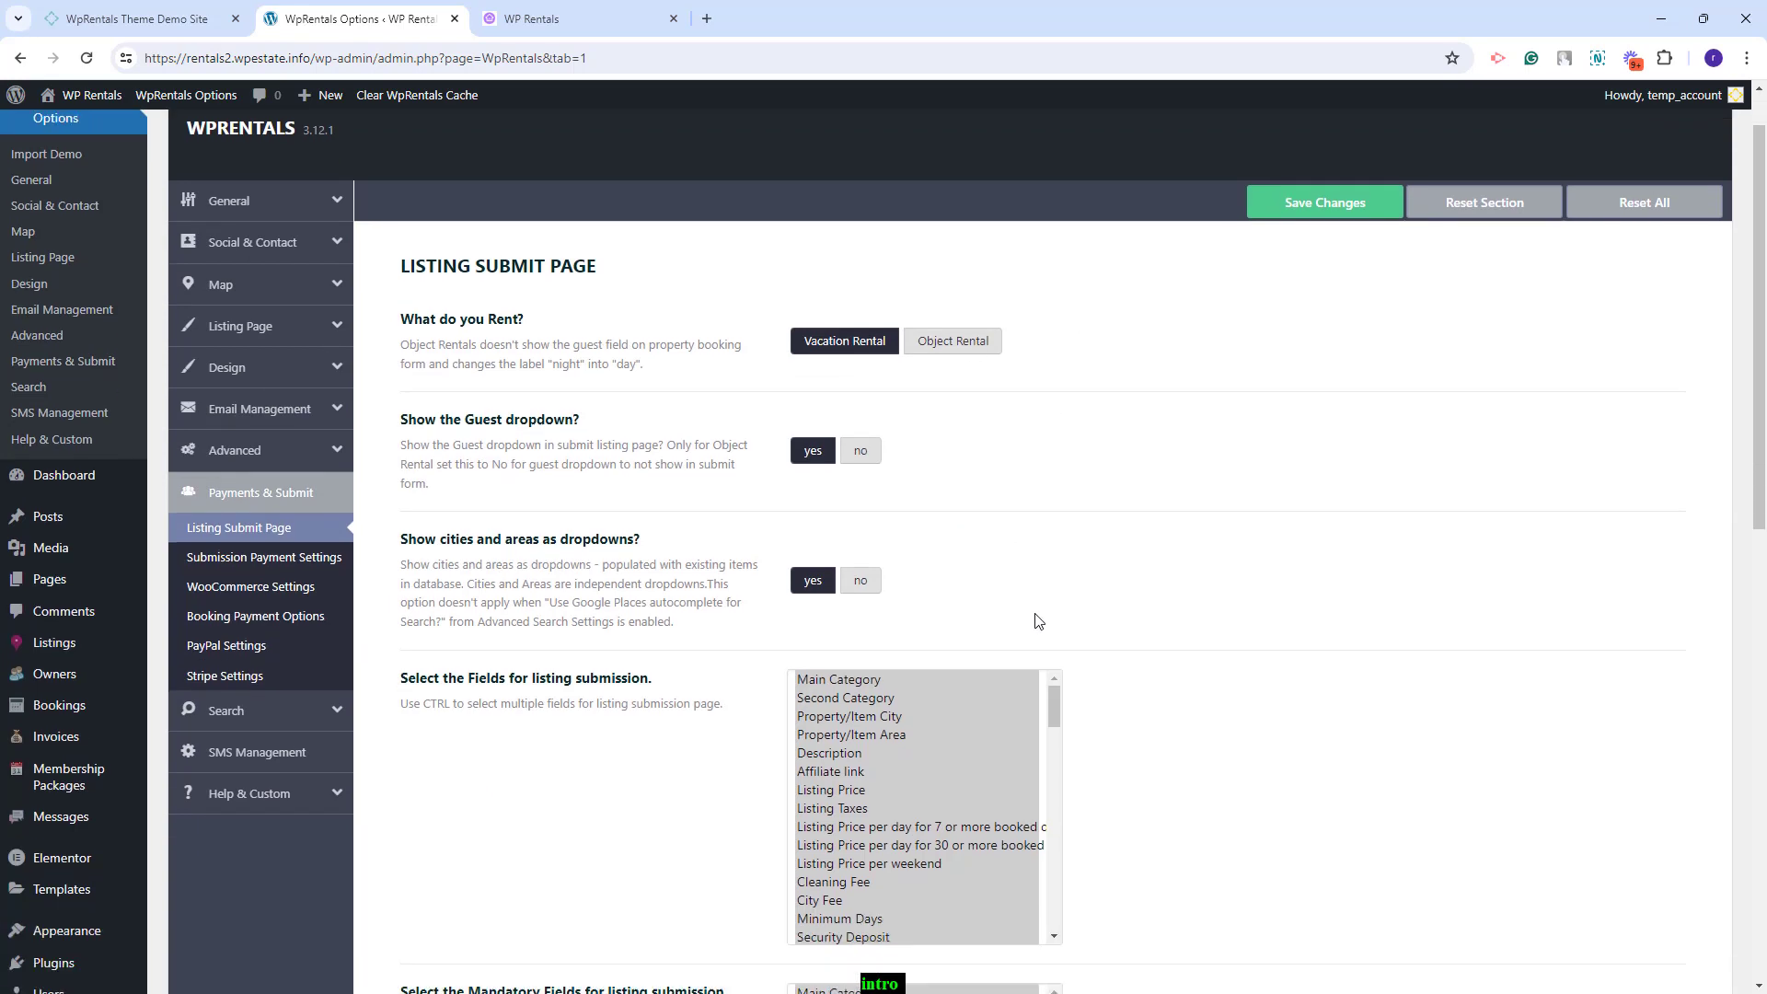
scroll(1038, 622, down, 2)
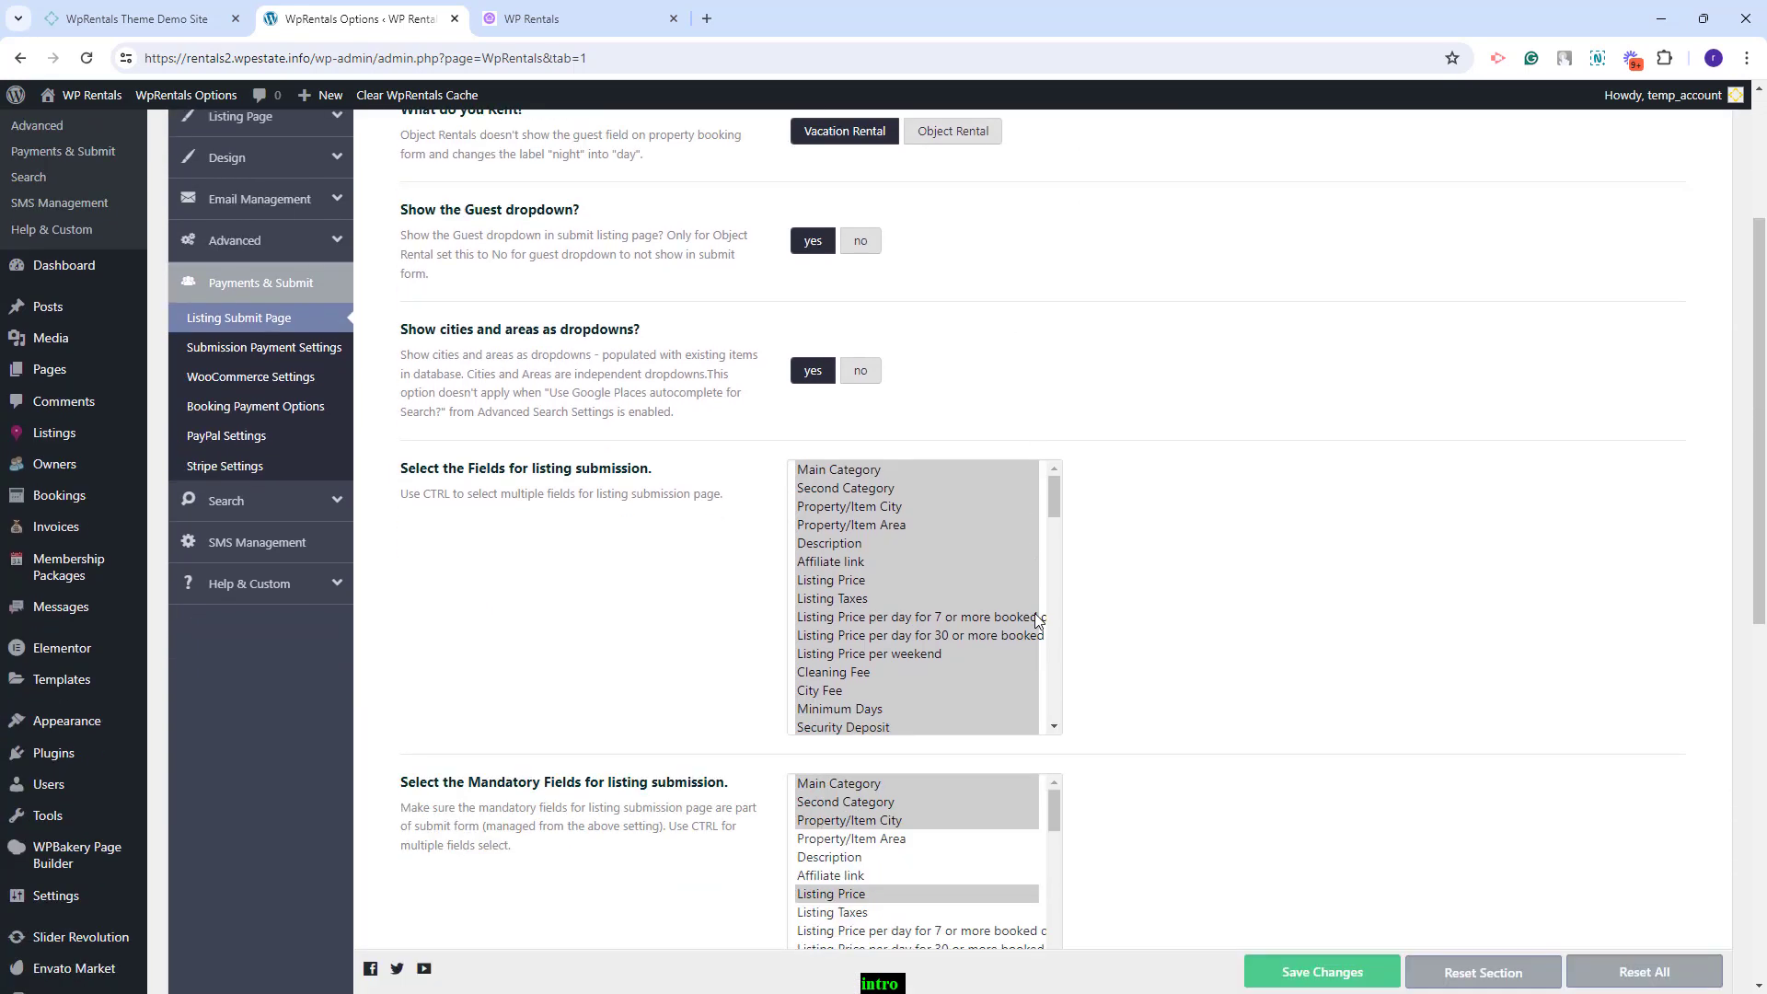
click(295, 347)
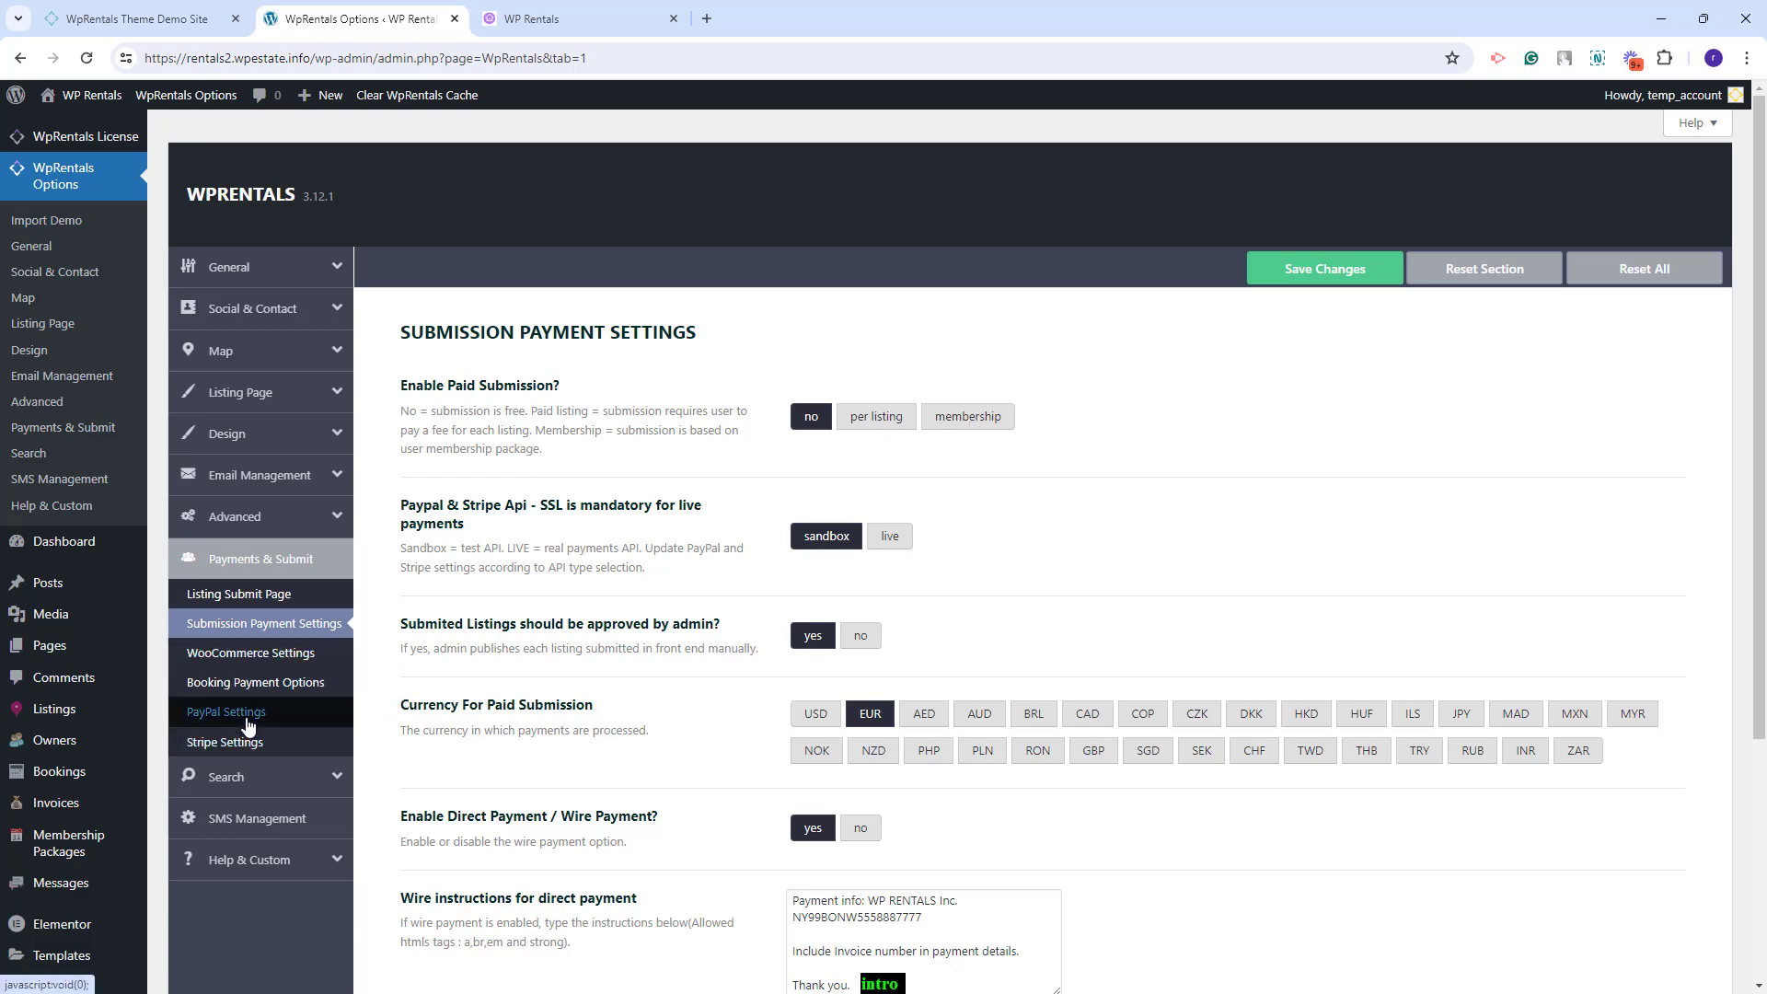
click(291, 656)
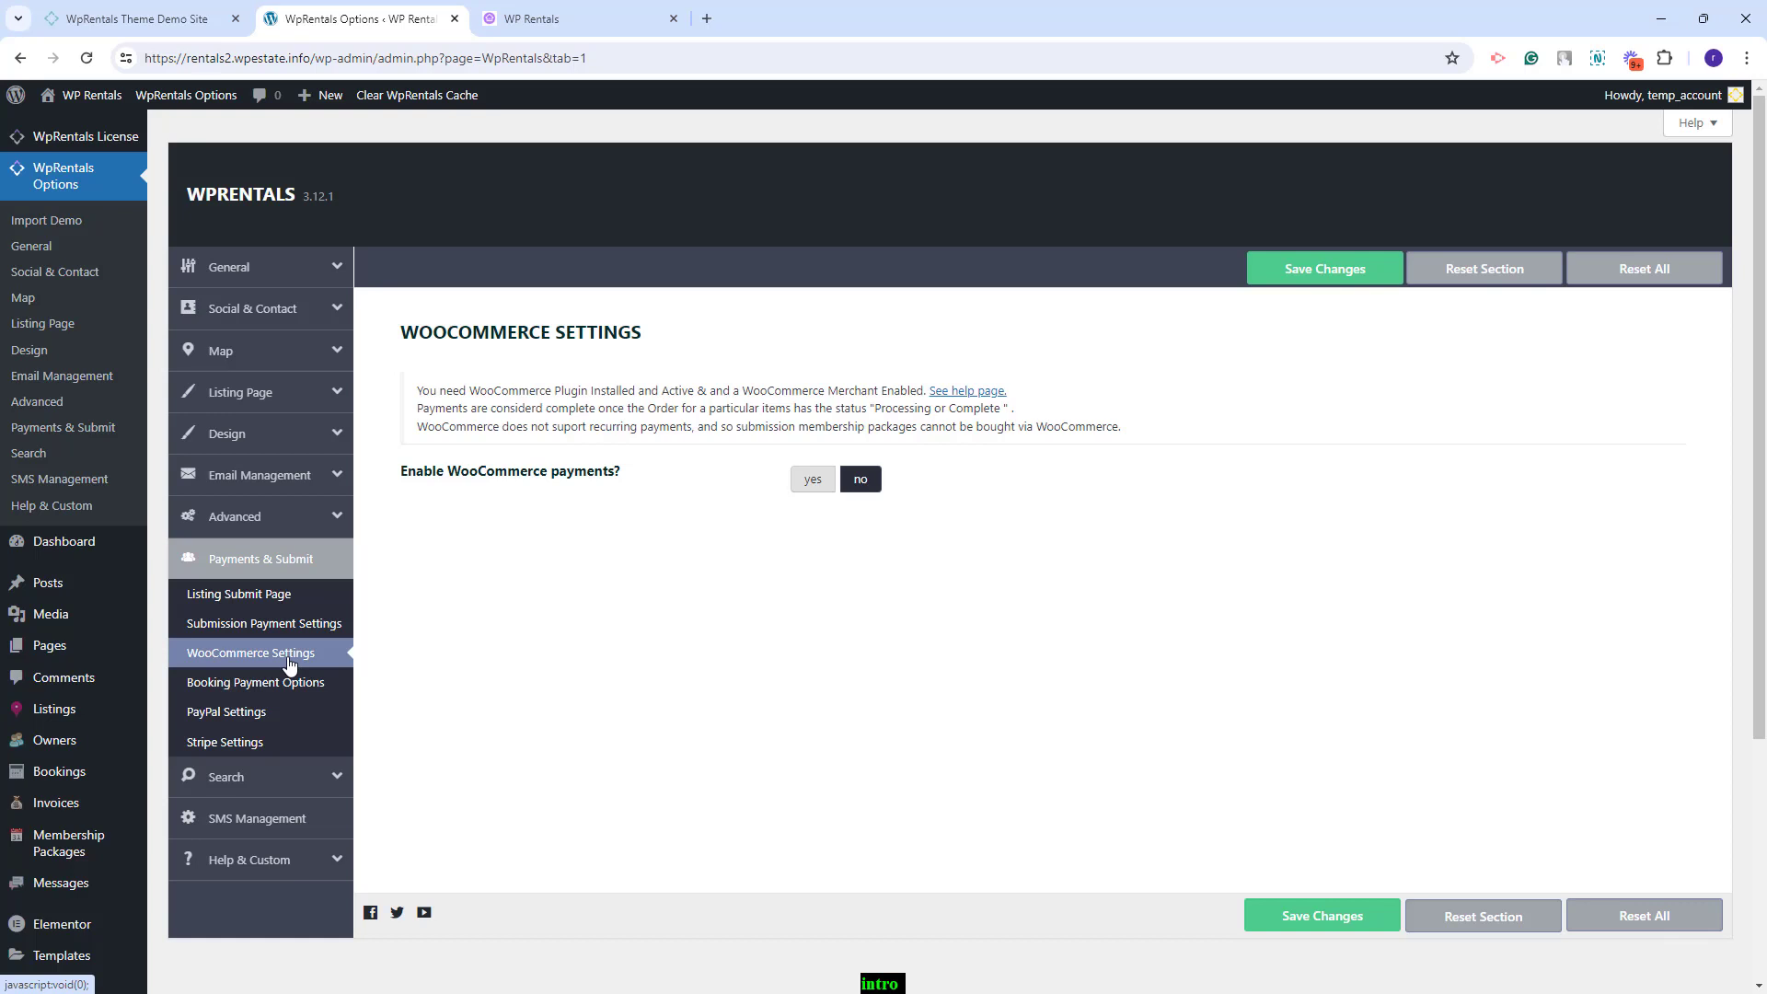
click(286, 685)
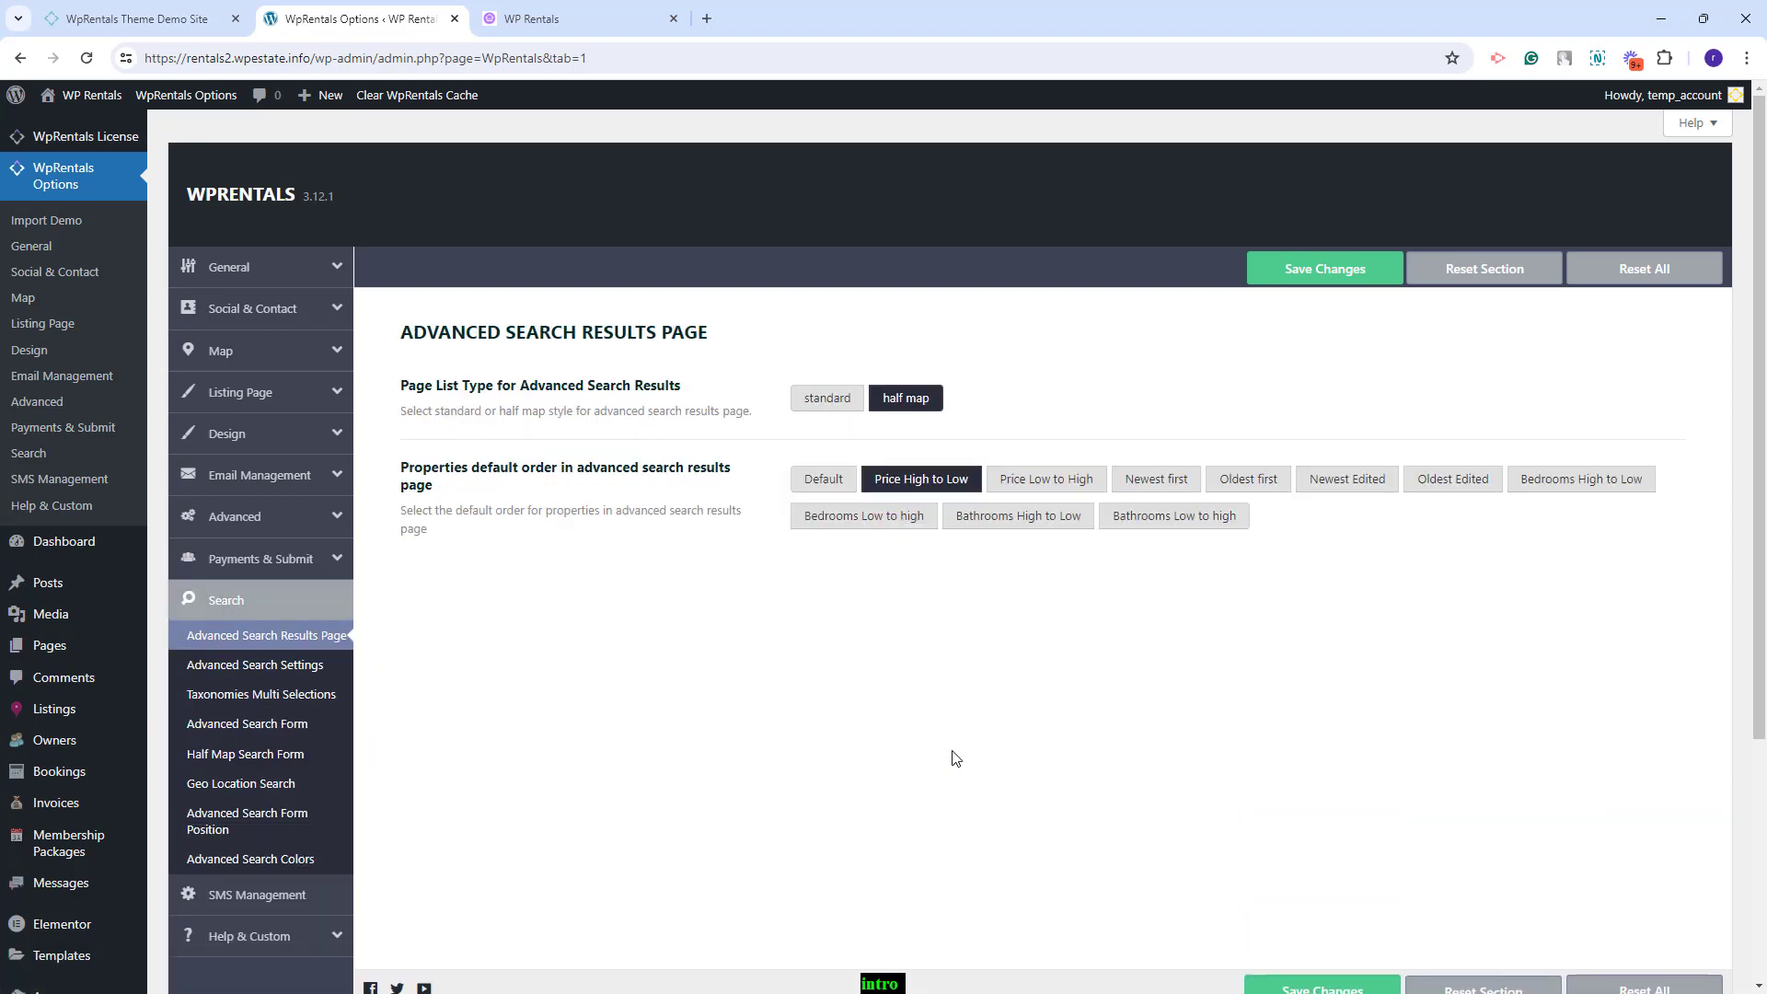
Check Taxonomies Multi Selections and Advanced Search Form, ending on SMS Management
click(244, 696)
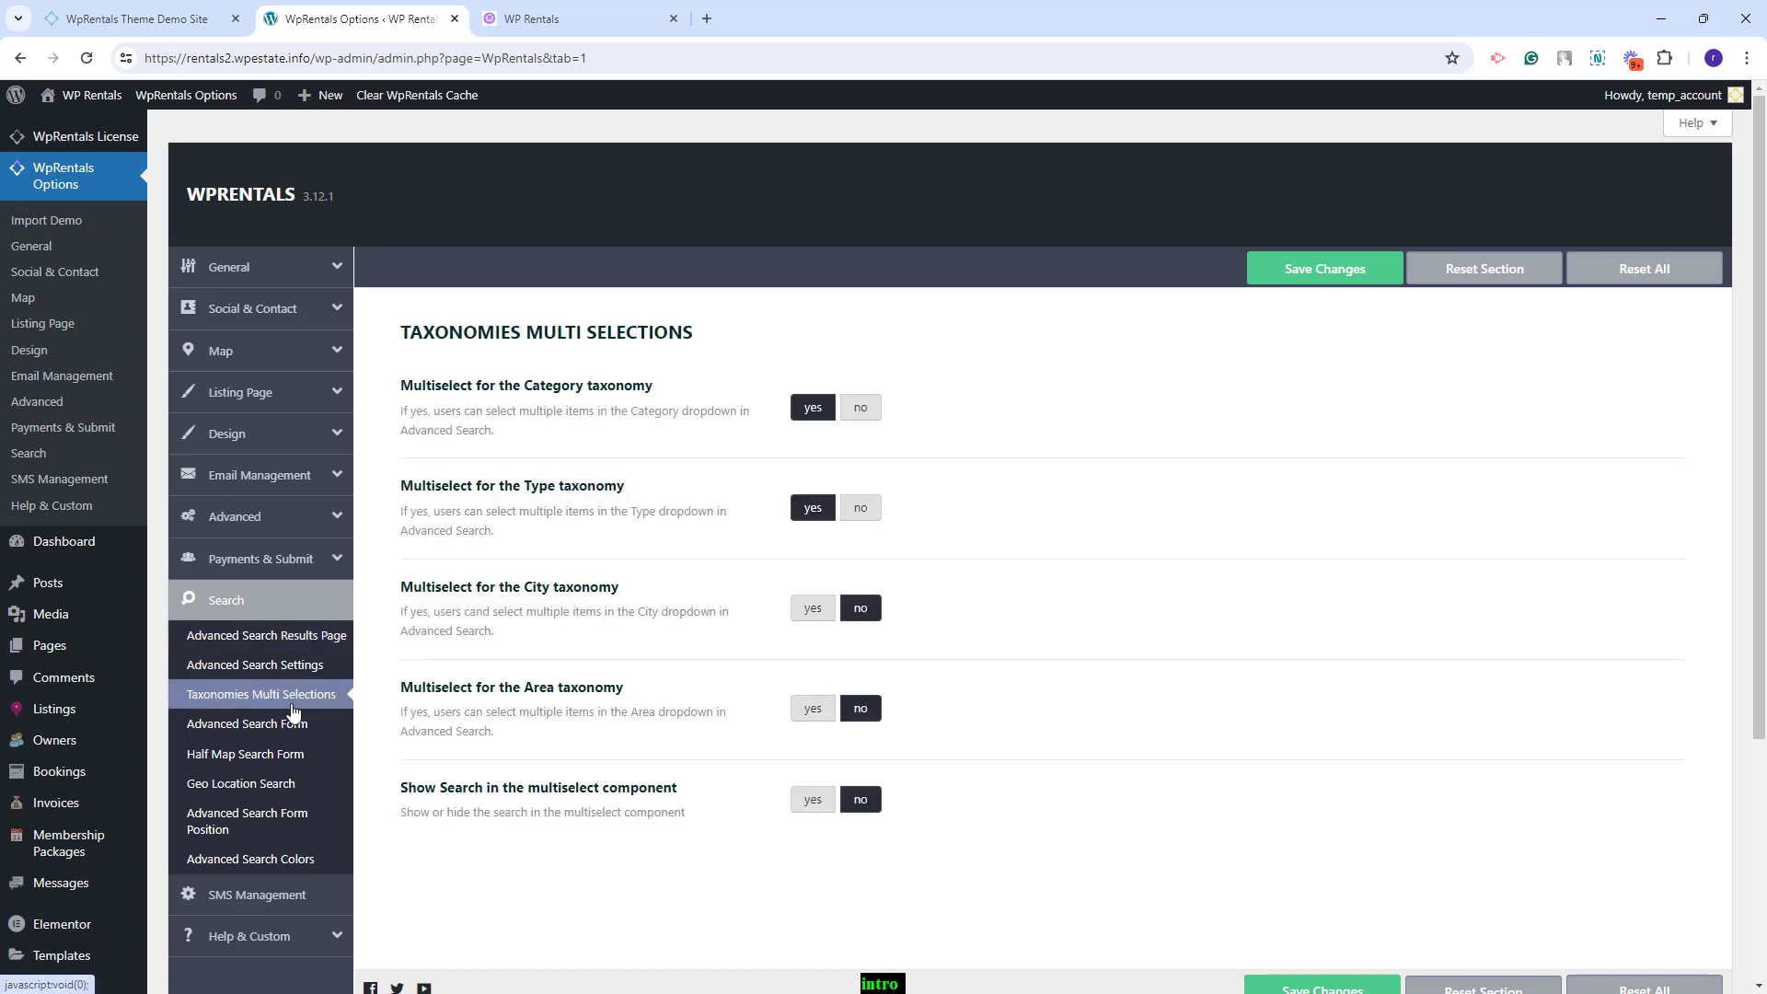
click(276, 723)
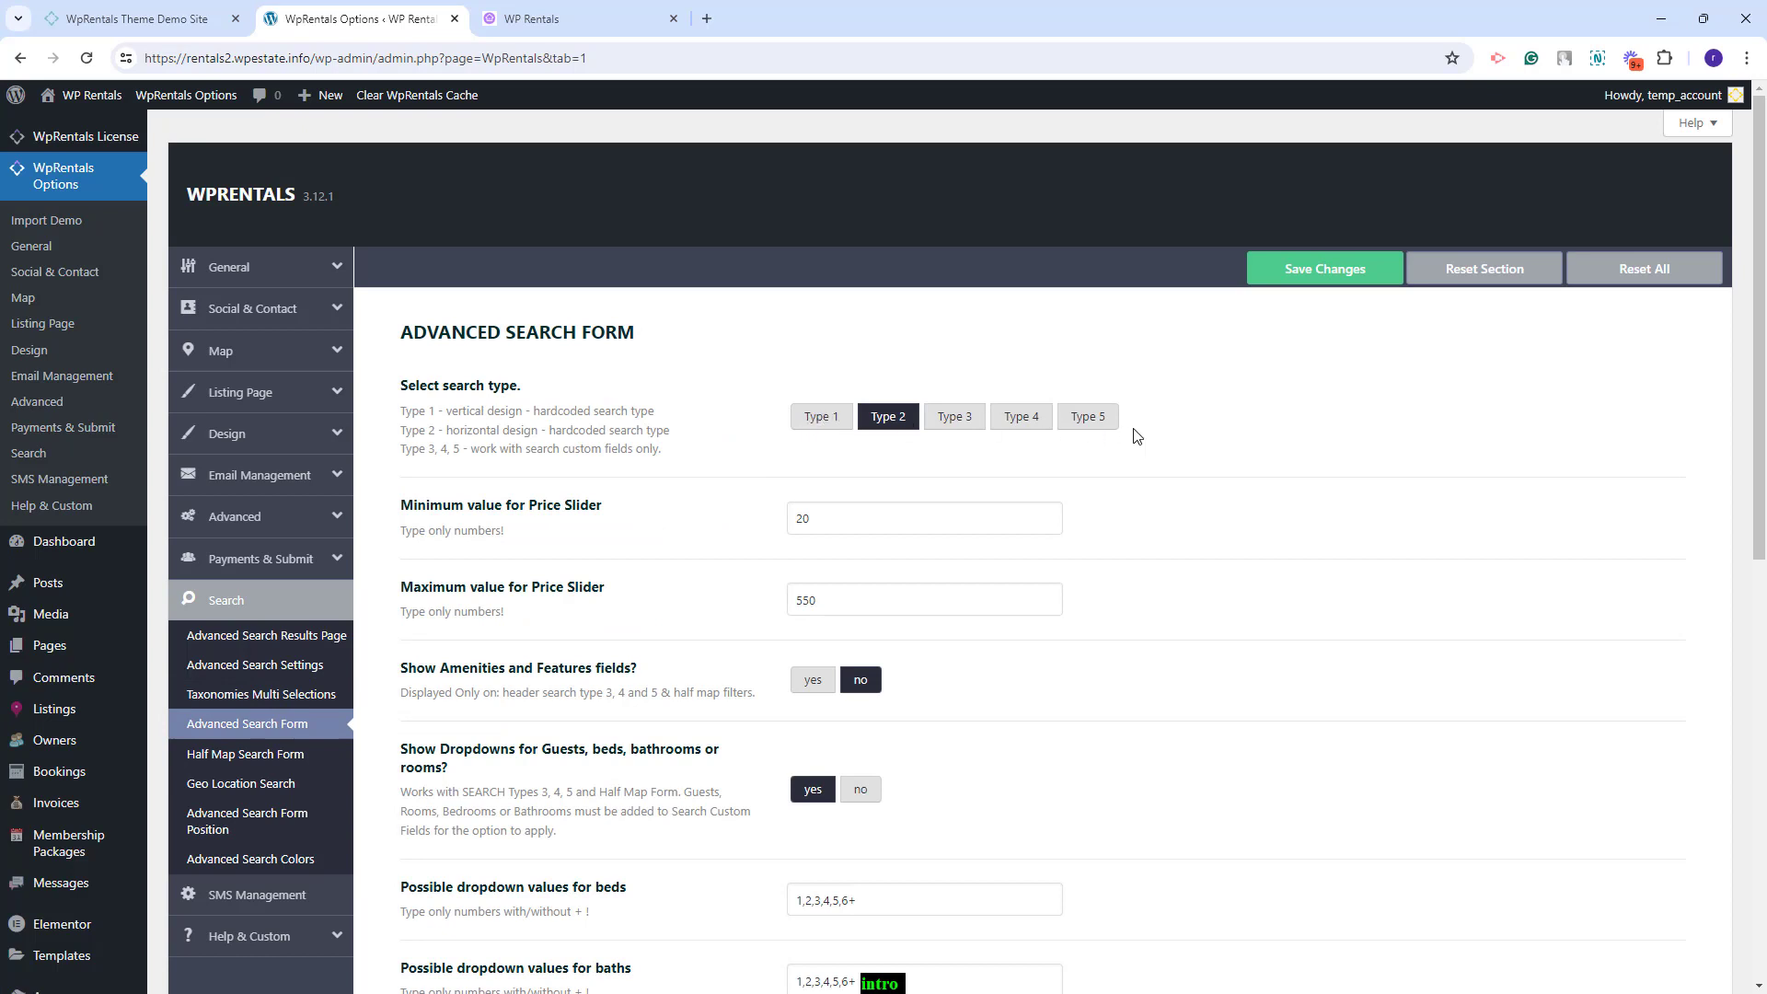
click(287, 898)
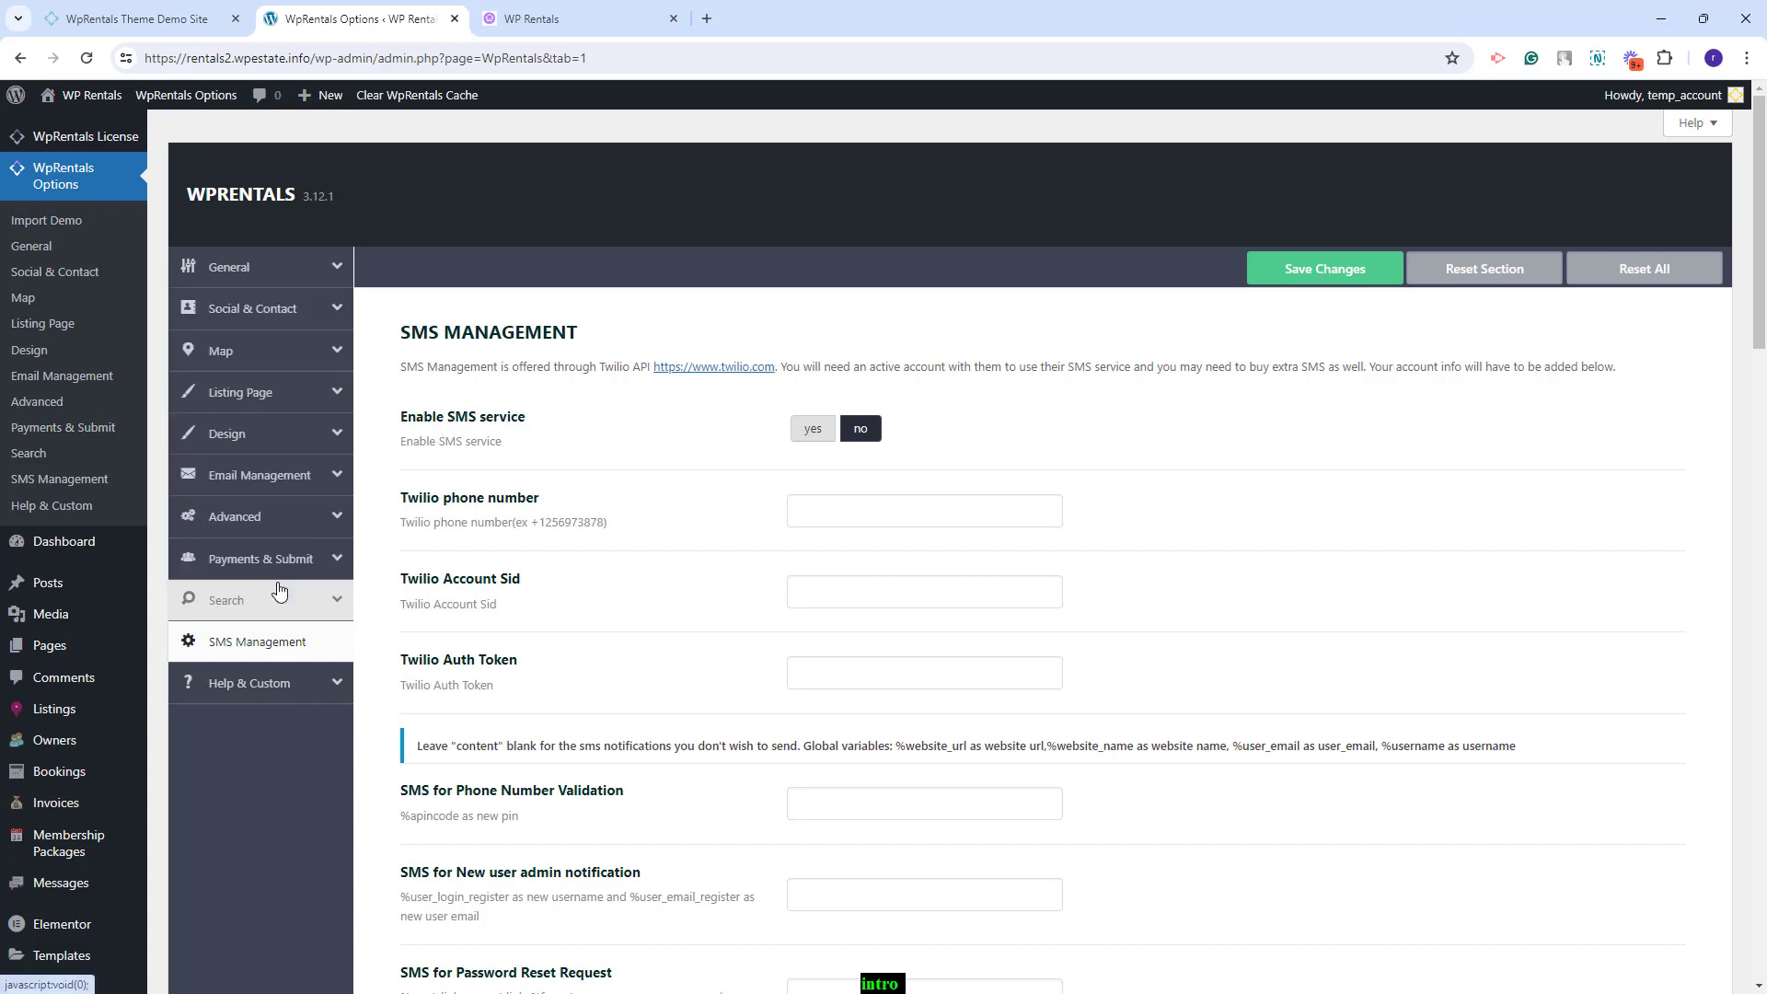
Bring up the WP Rentals front page and scroll from the hero down to the testimonial
click(552, 19)
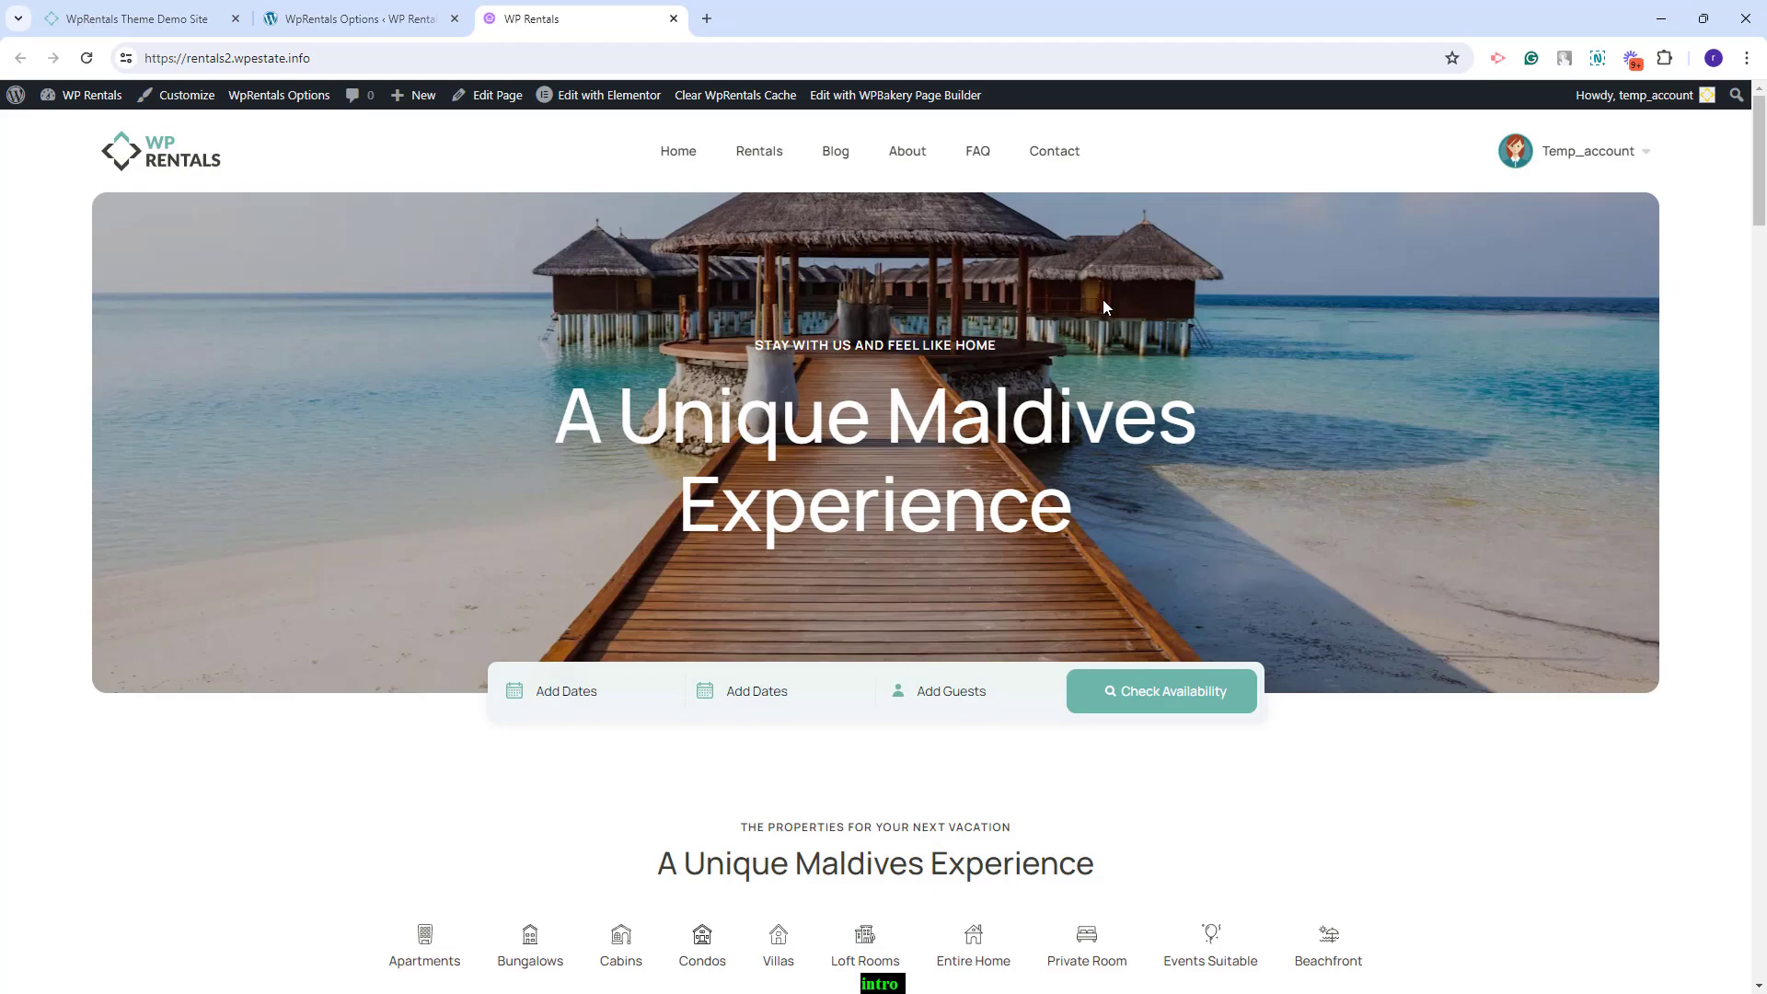
scroll(1090, 351, down, 3)
scroll(1092, 358, down, 3)
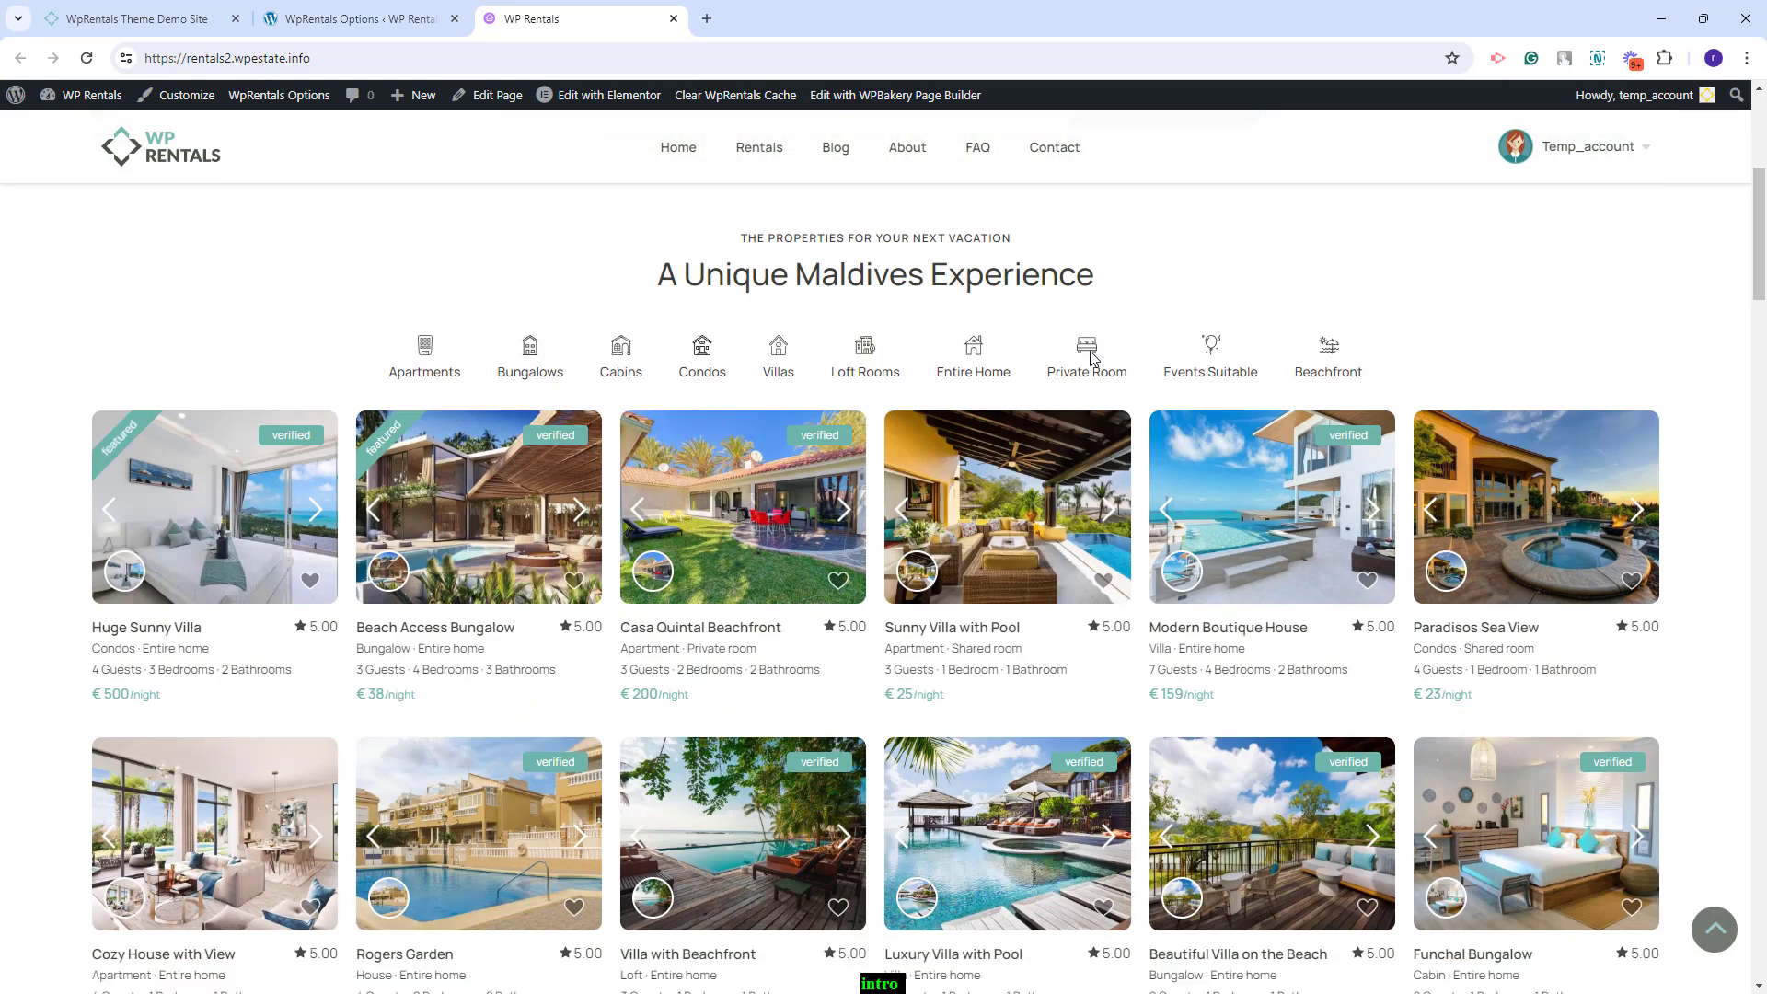
scroll(1090, 354, down, 15)
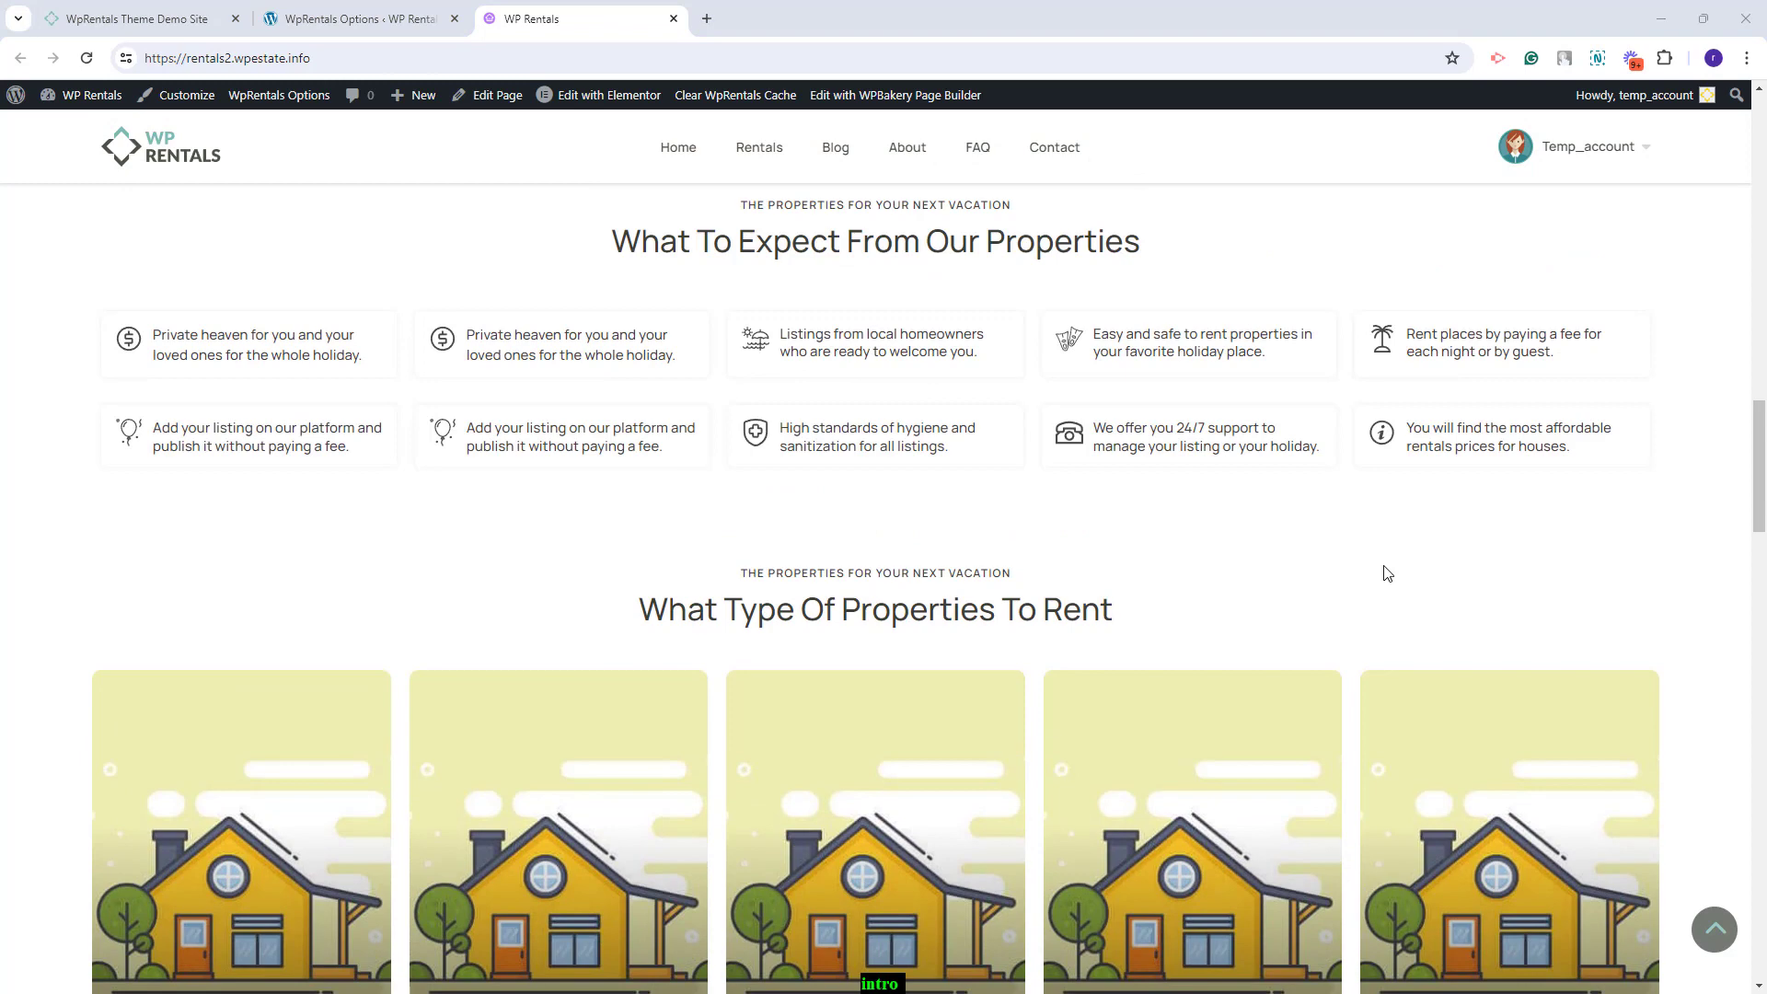
scroll(1387, 573, down, 4)
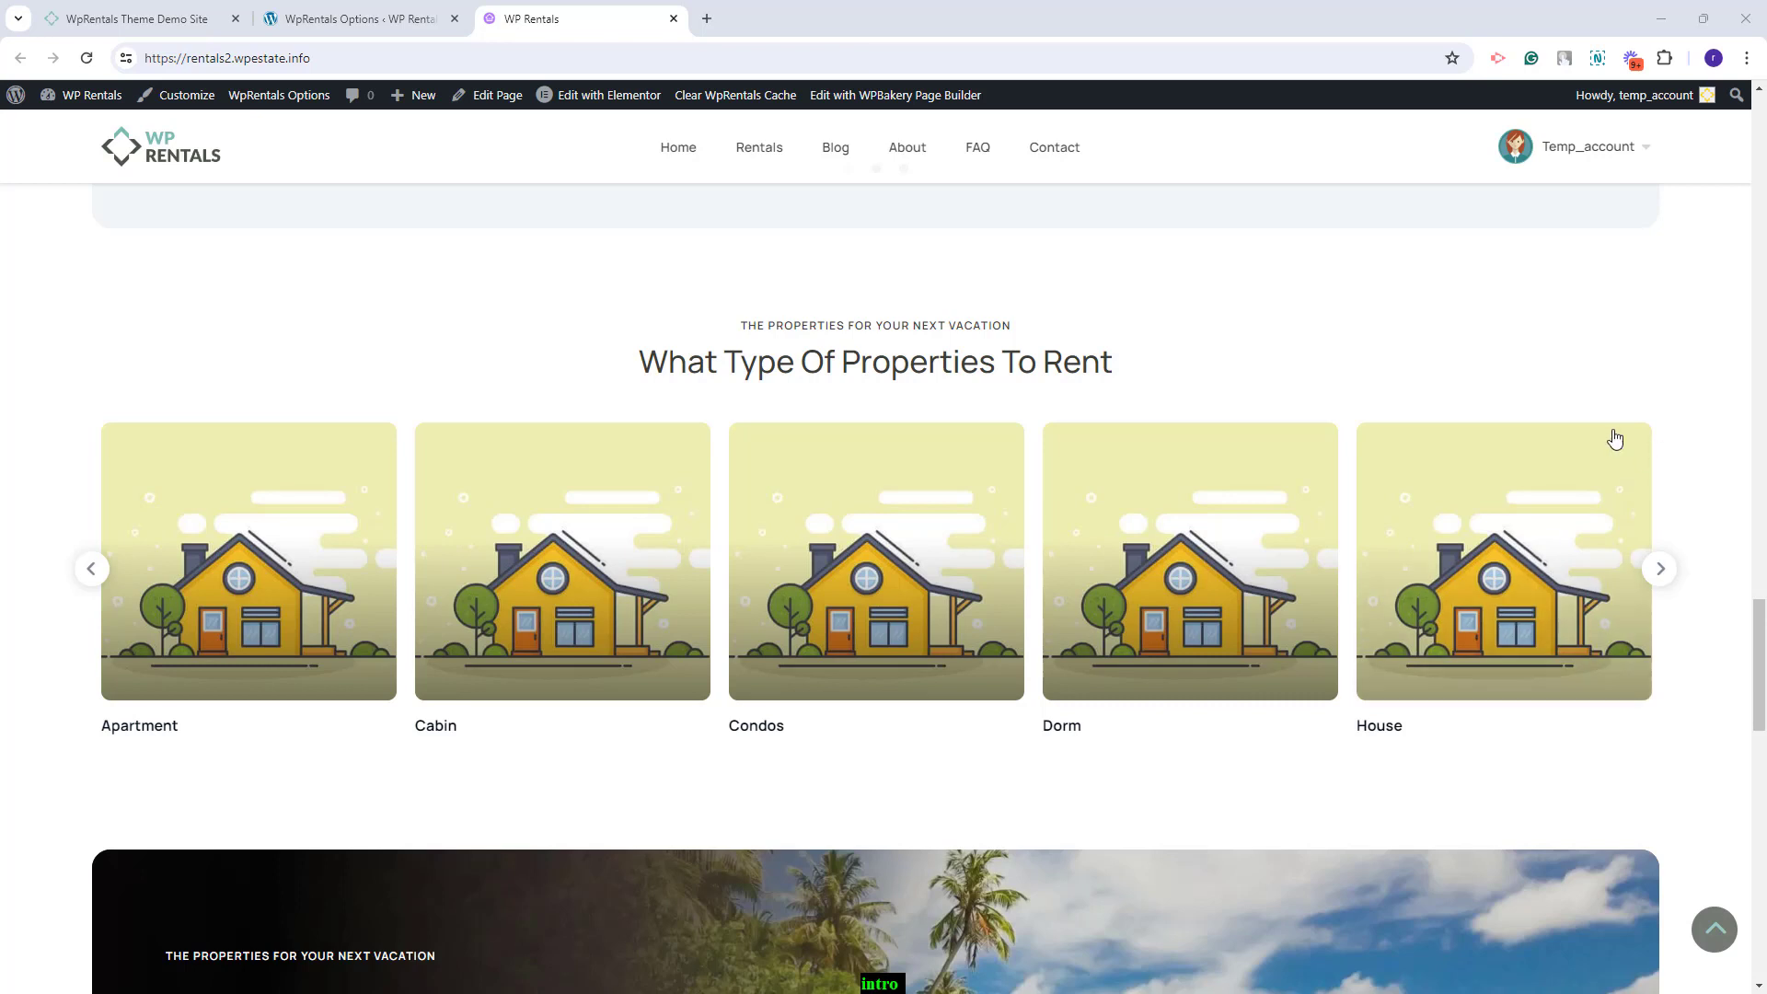
scroll(1083, 587, up, 6)
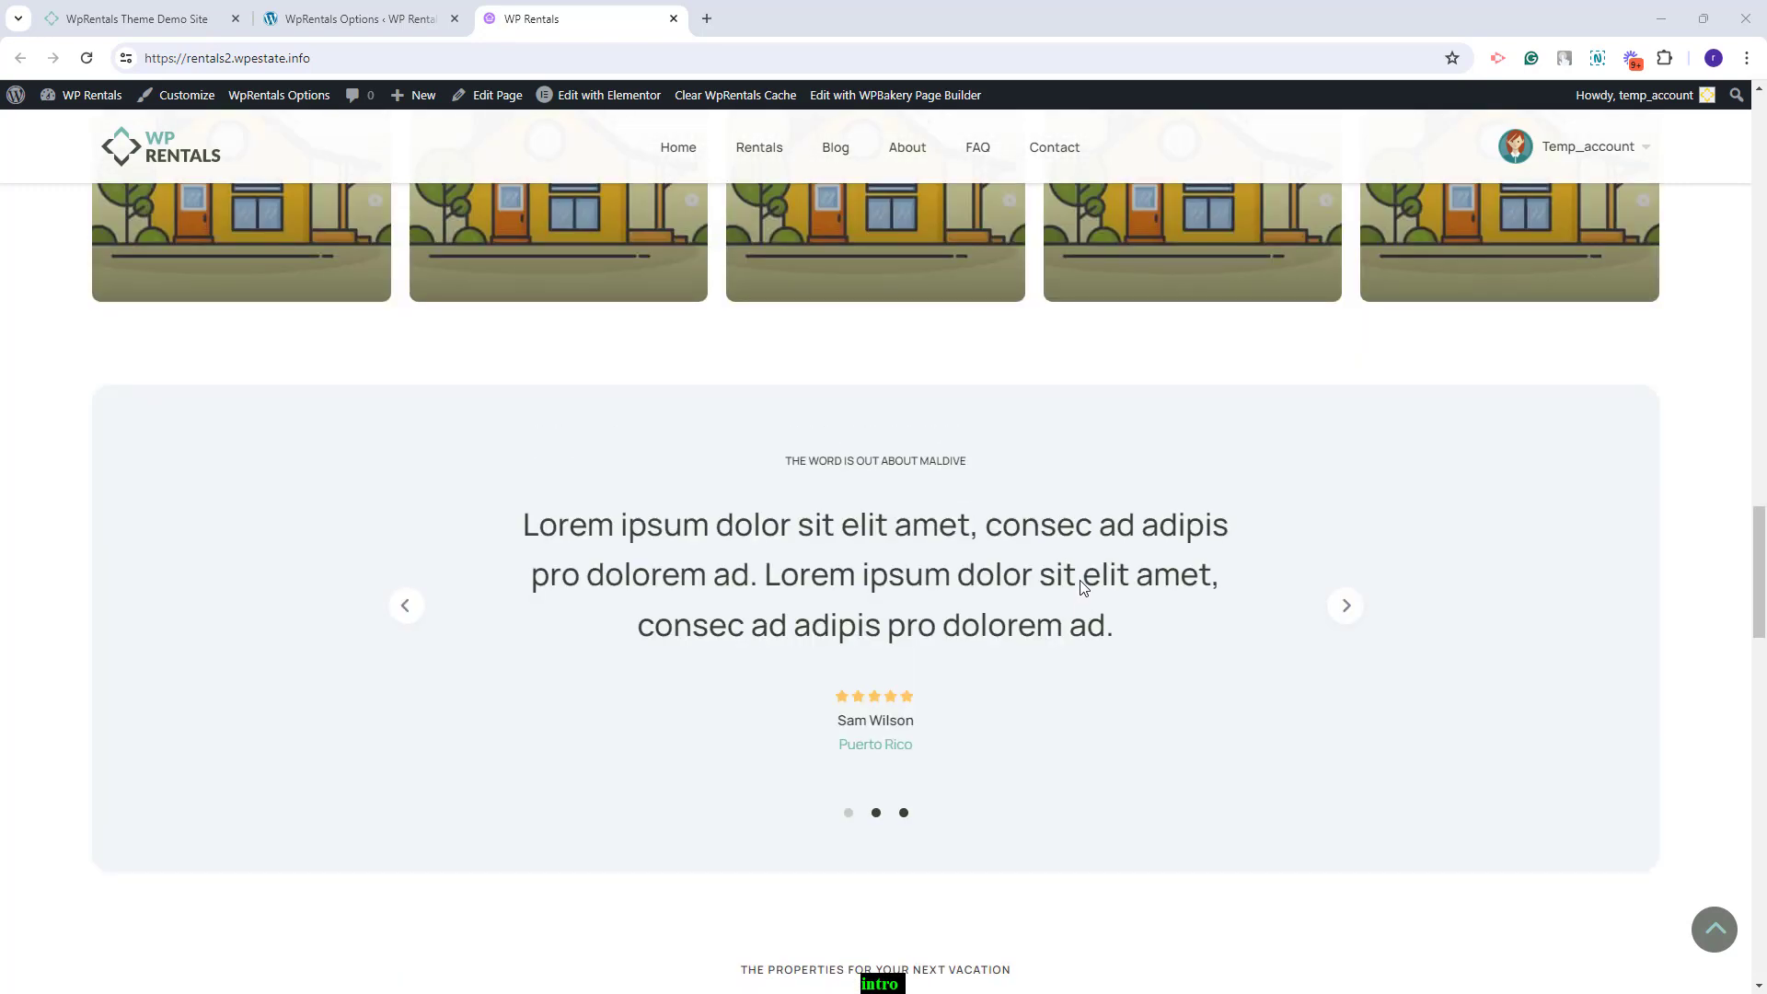
mouse_move(616, 103)
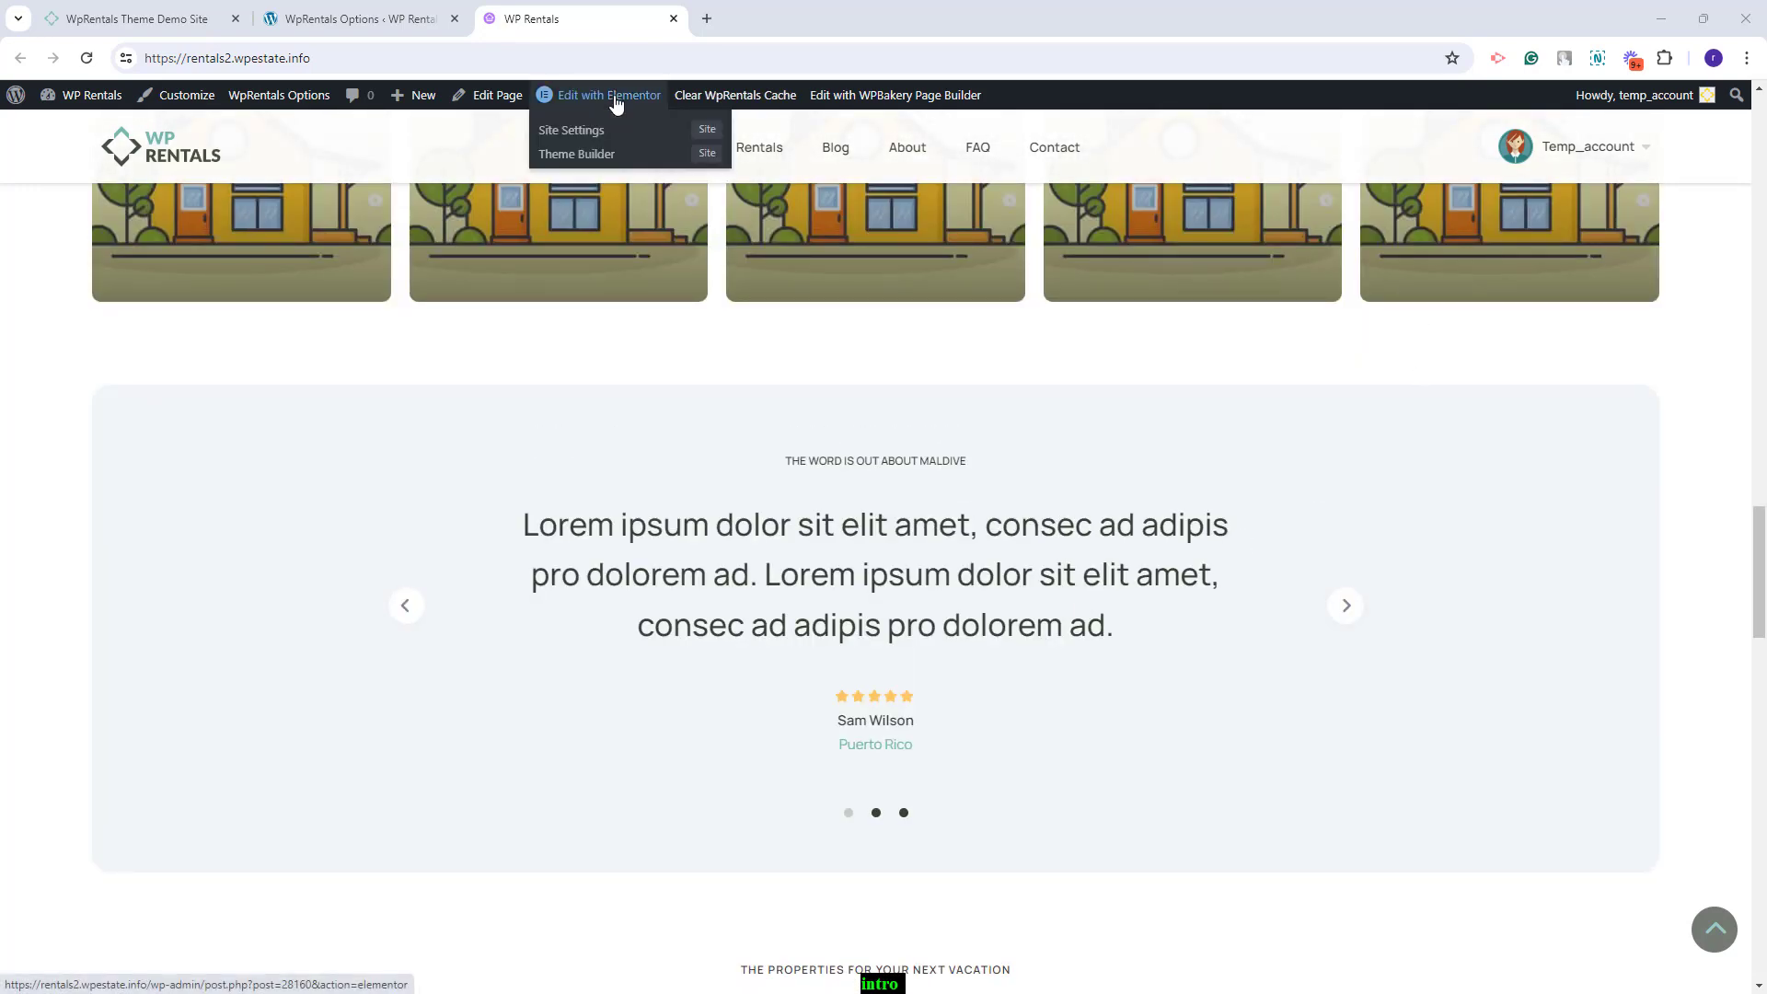
Open the homepage in Elementor and select the areas categories widget
click(616, 105)
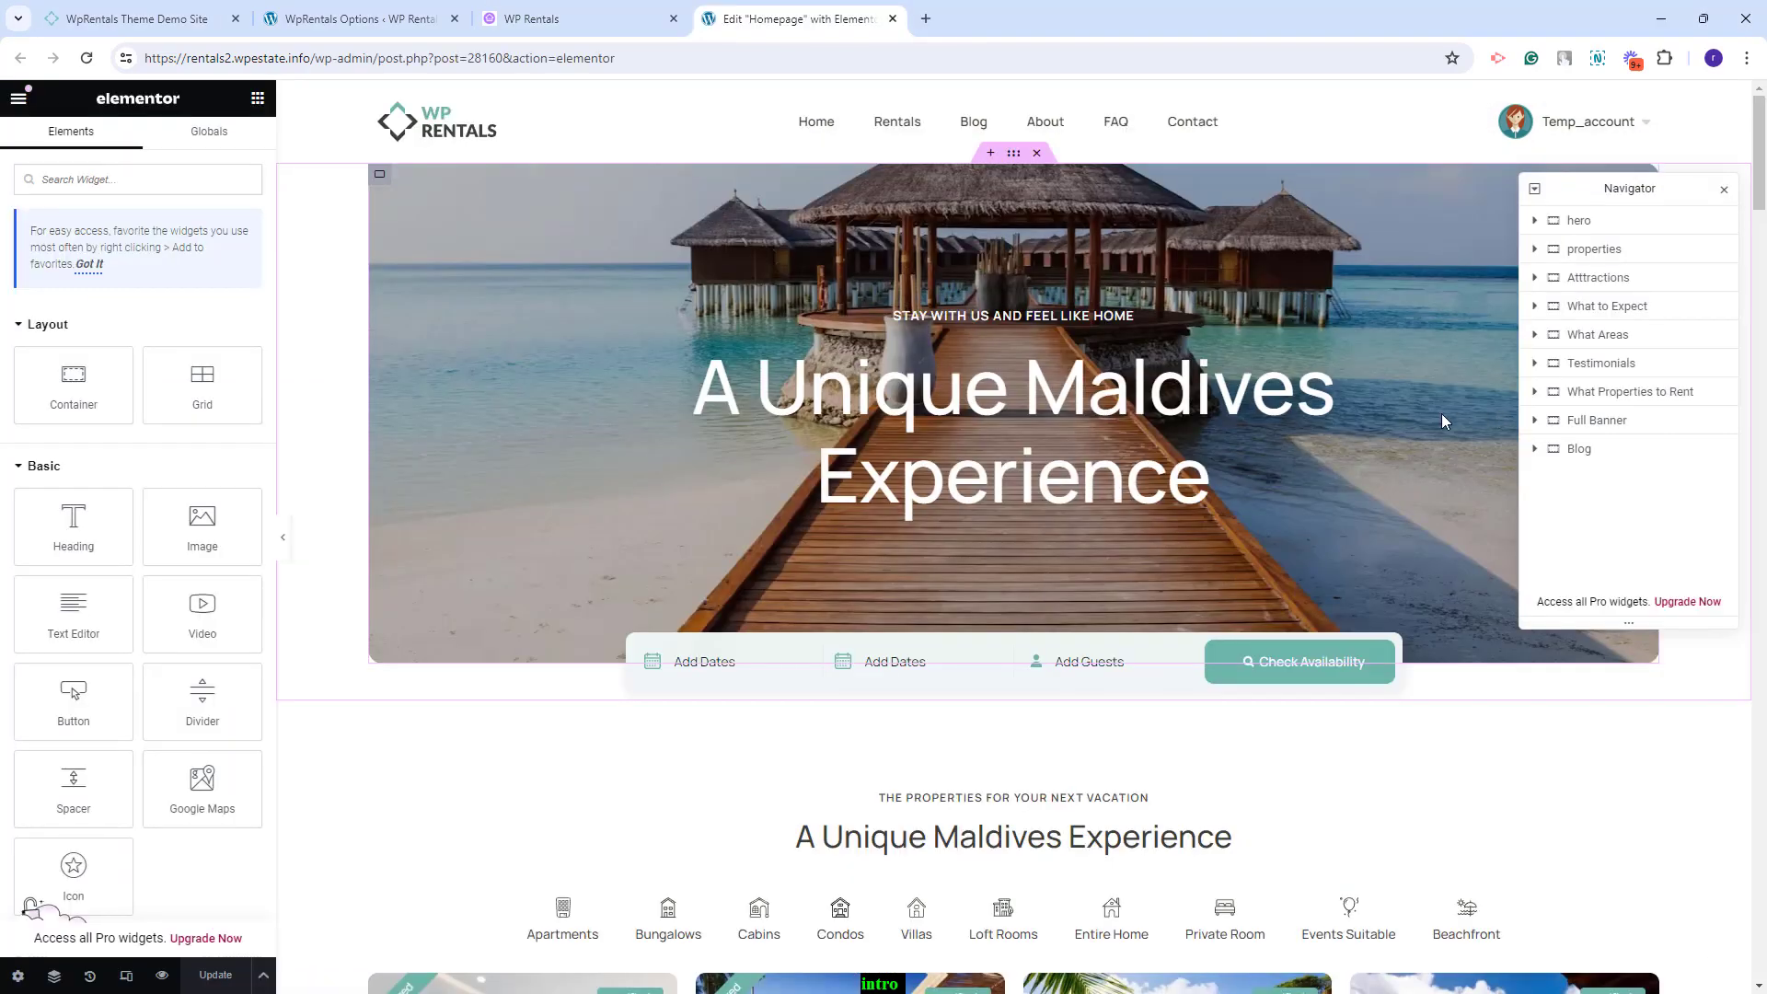
scroll(1417, 414, down, 5)
scroll(1391, 418, down, 15)
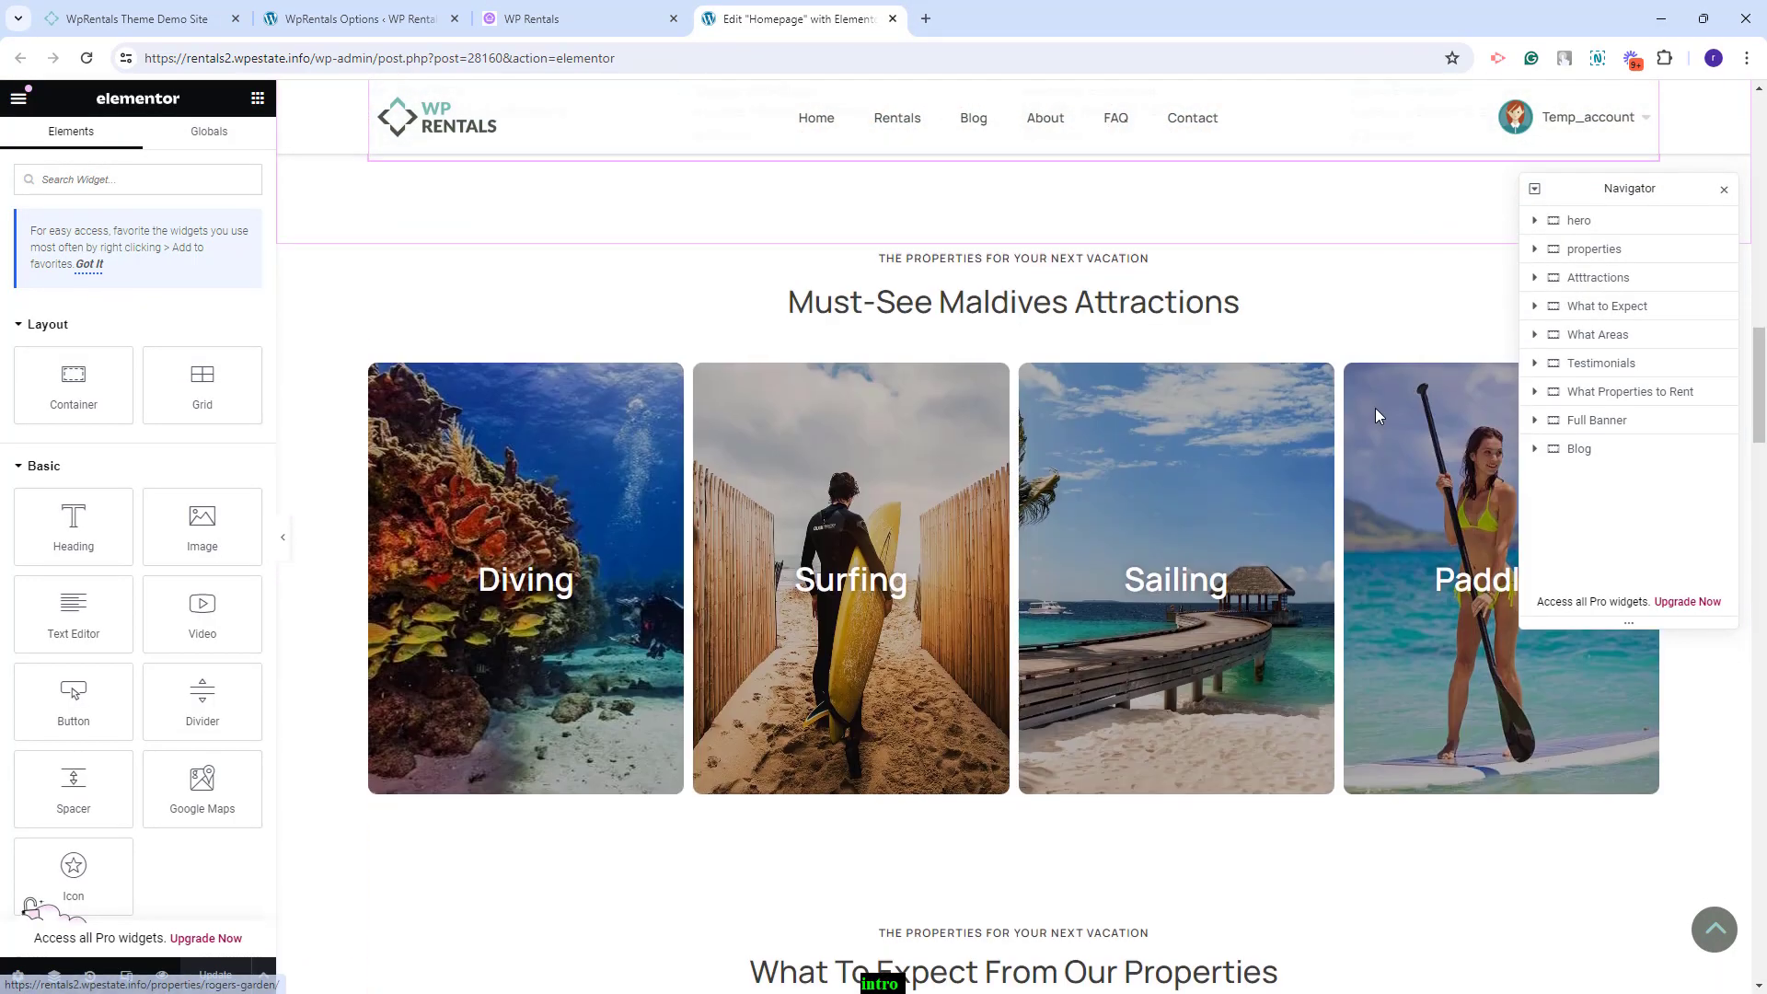
click(497, 544)
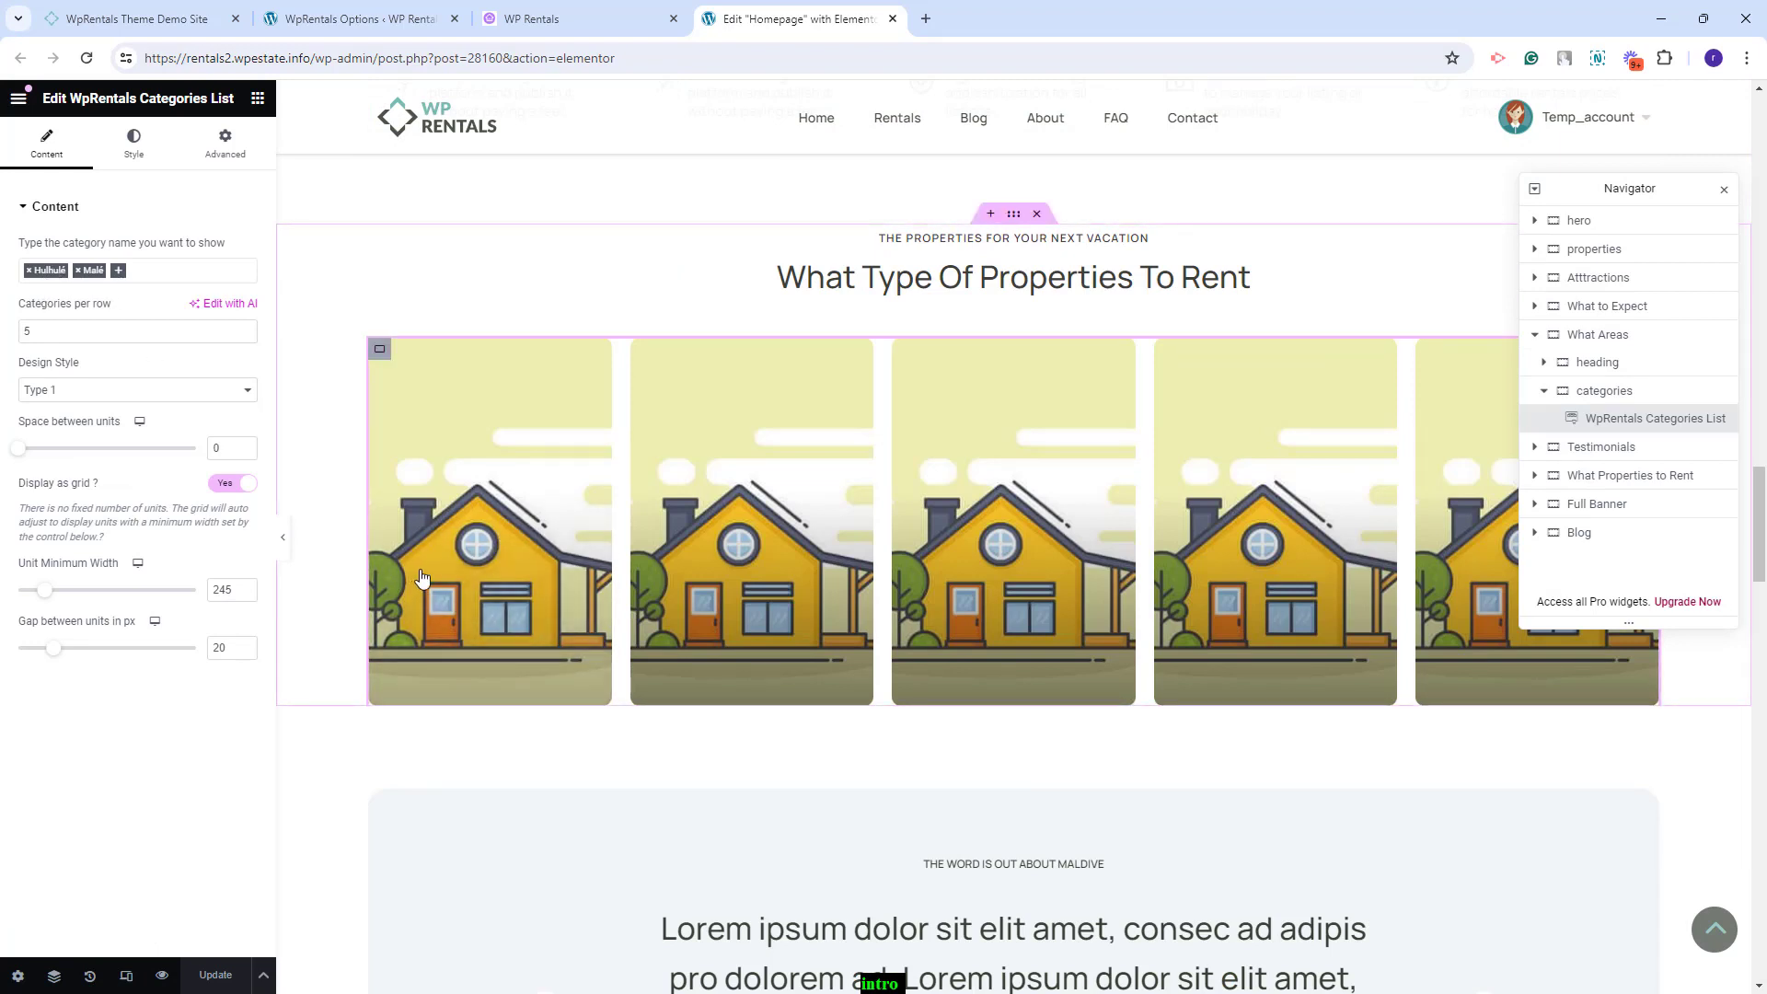
Add Gulhifalhu, Central Island and Loft to the widget's displayed areas
click(121, 281)
click(49, 323)
click(184, 275)
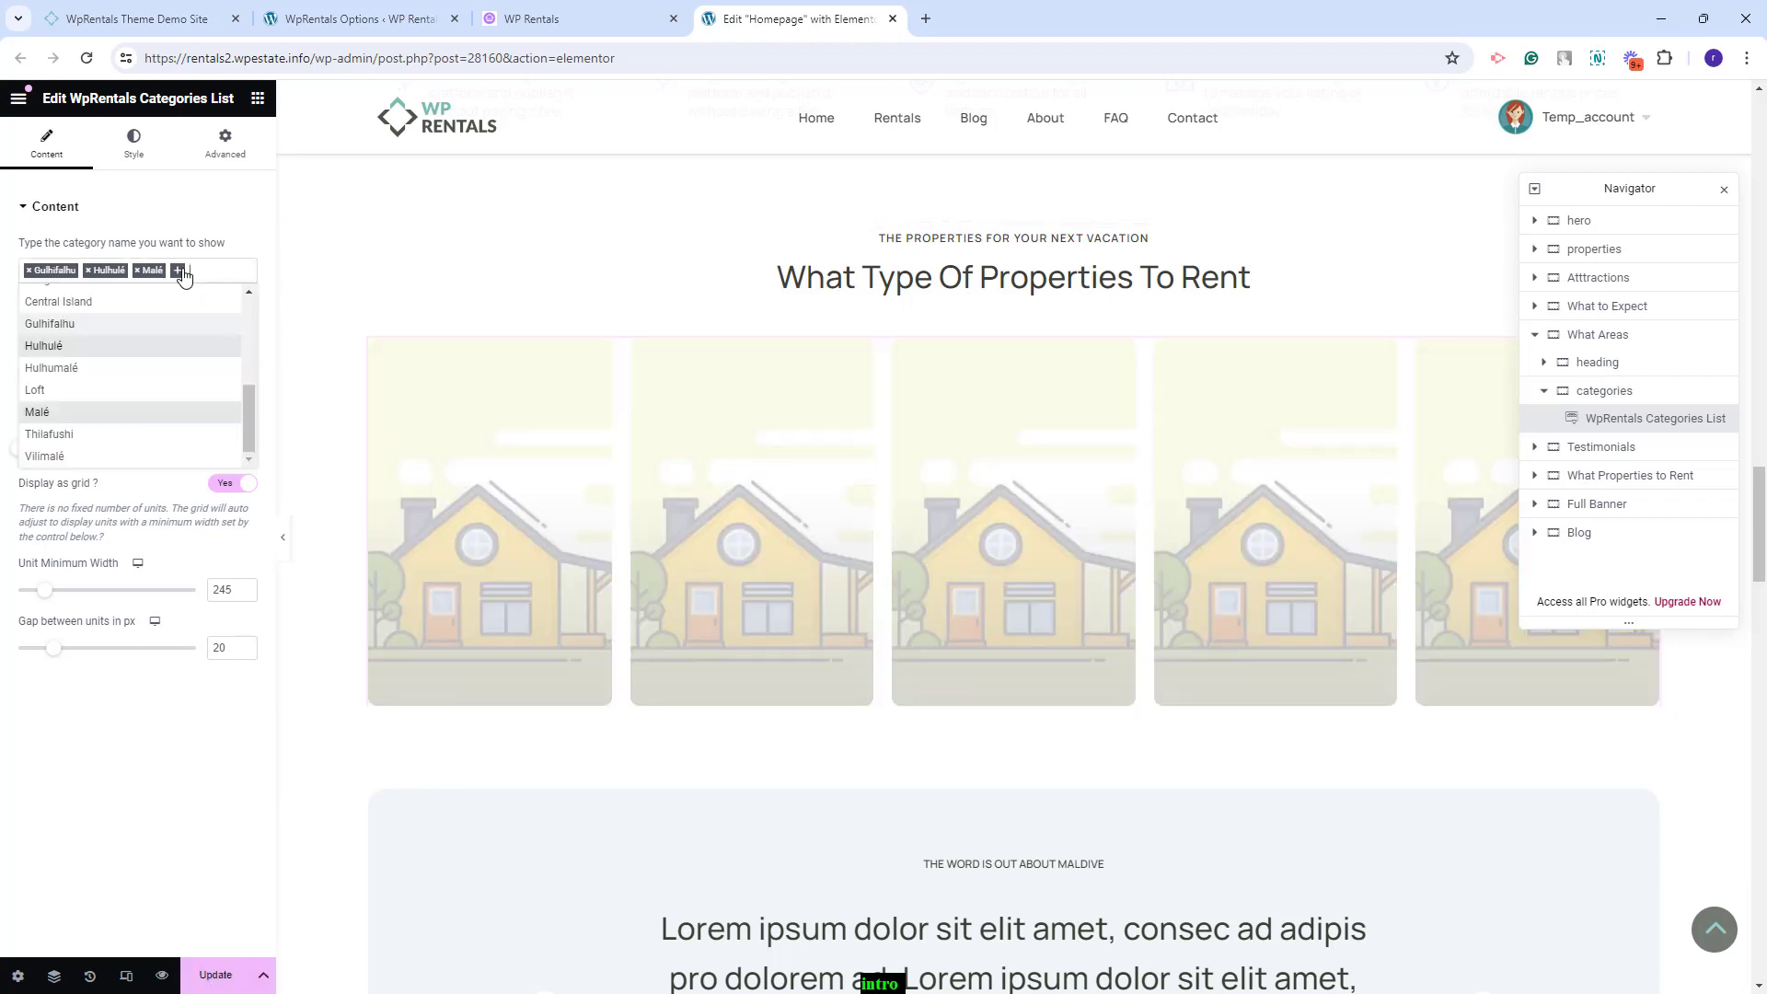
click(92, 302)
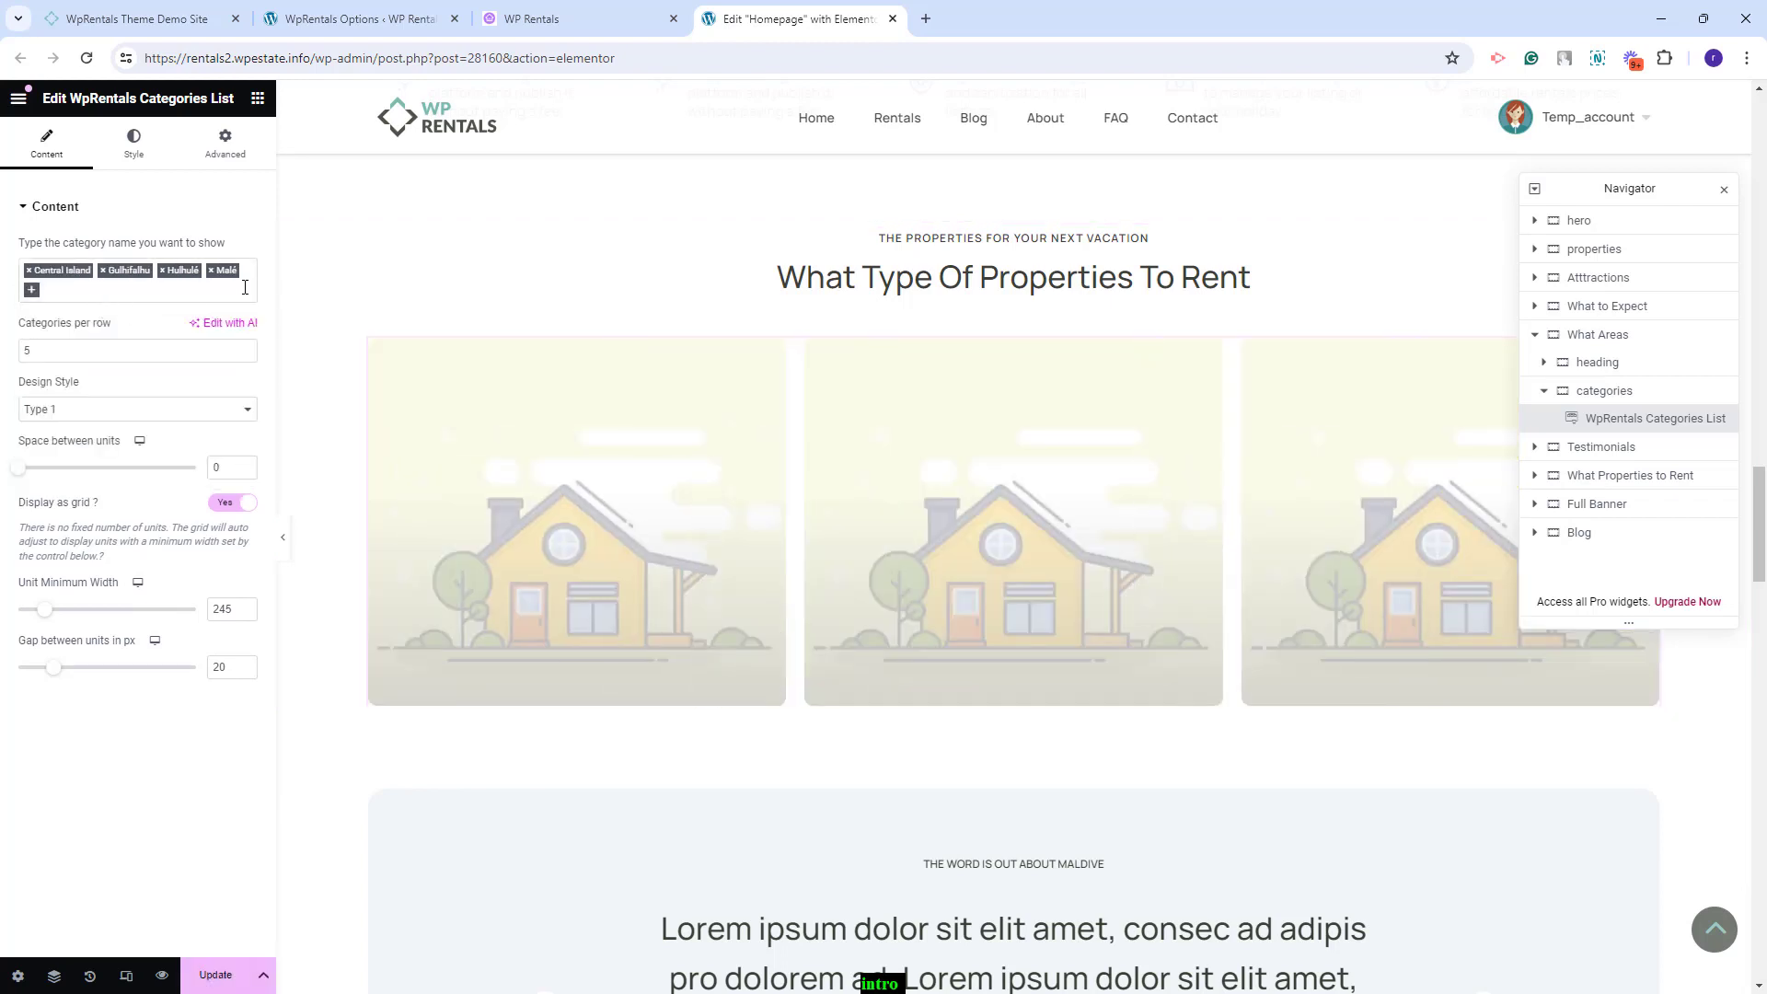
click(32, 290)
click(106, 442)
Select the property types slider, save the homepage with Update, and return to the admin tab
scroll(1010, 441, down, 10)
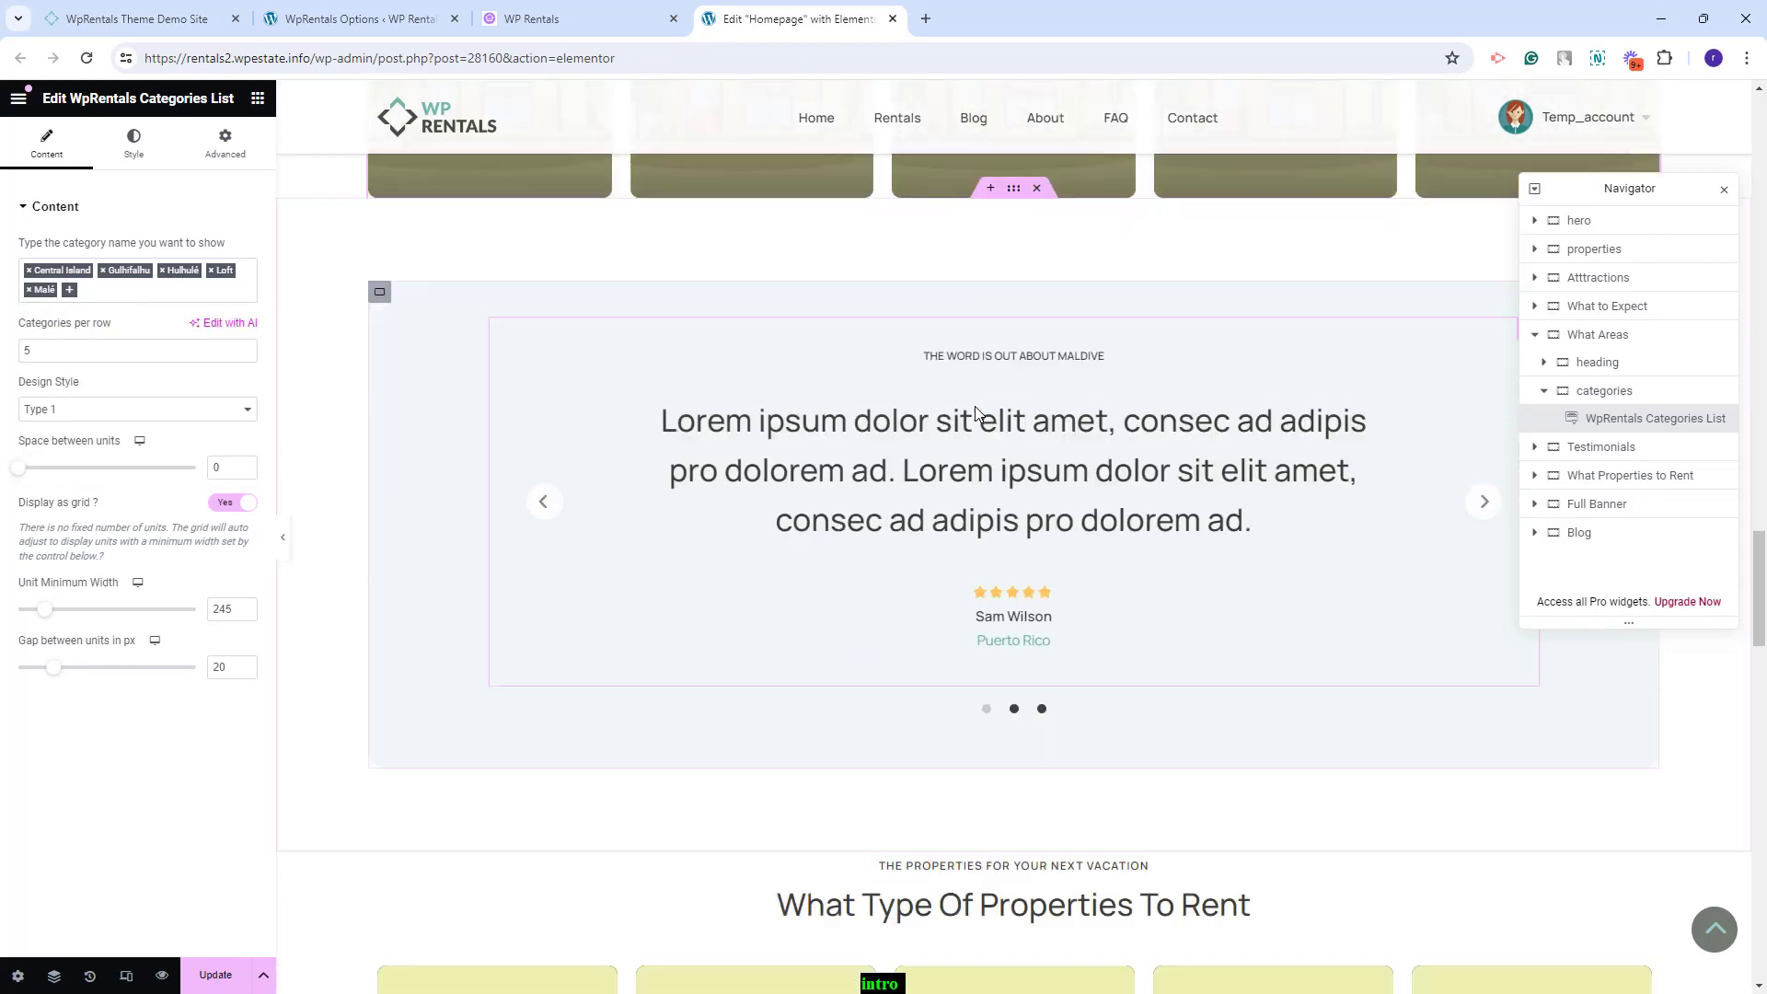
click(532, 455)
scroll(532, 456, up, 2)
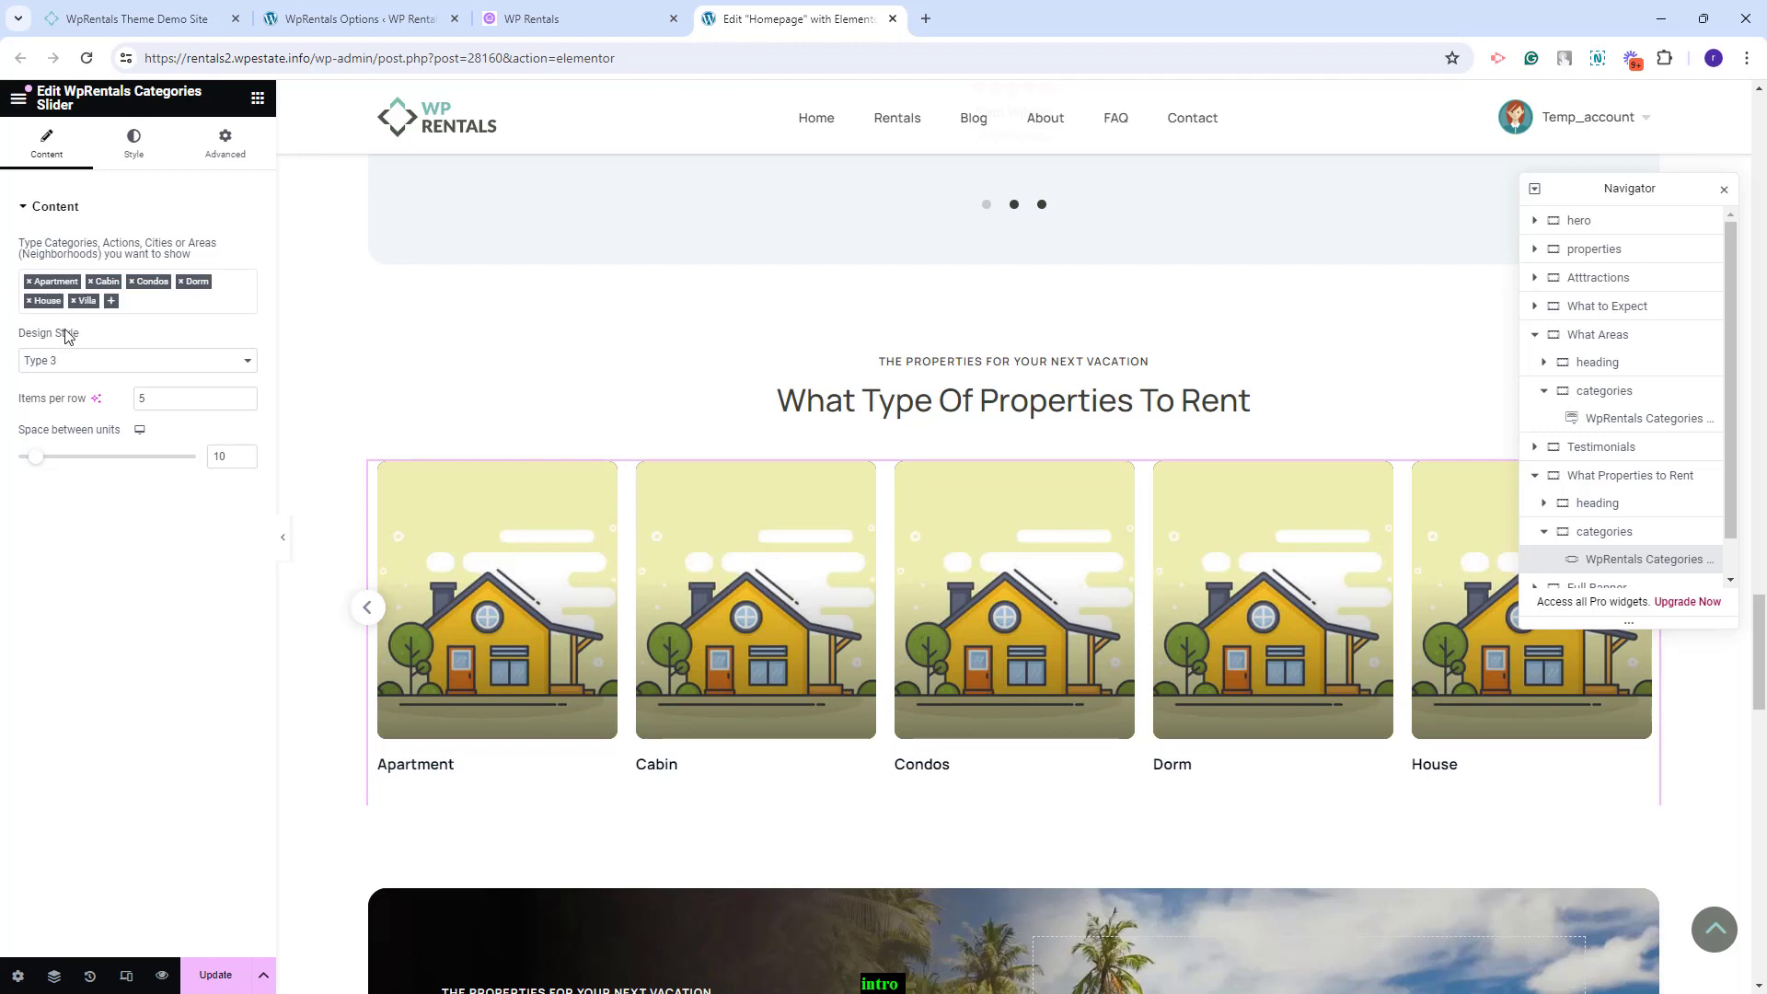
click(218, 979)
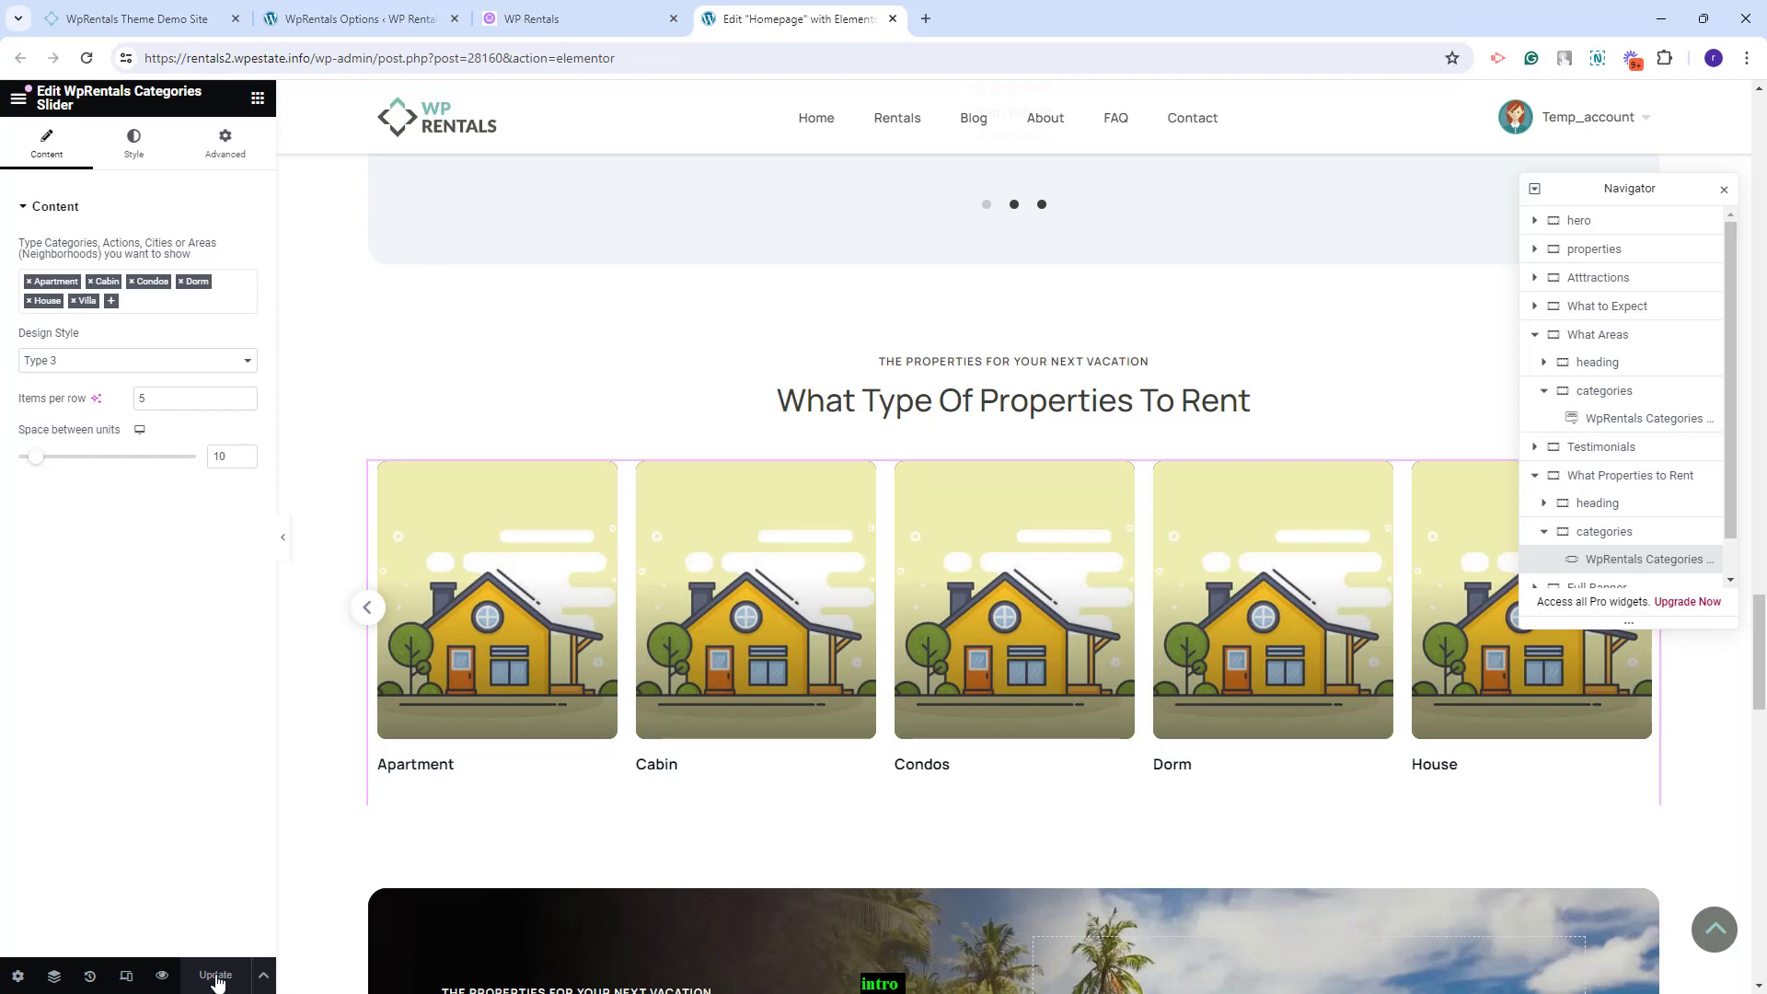
click(345, 18)
mouse_move(44, 714)
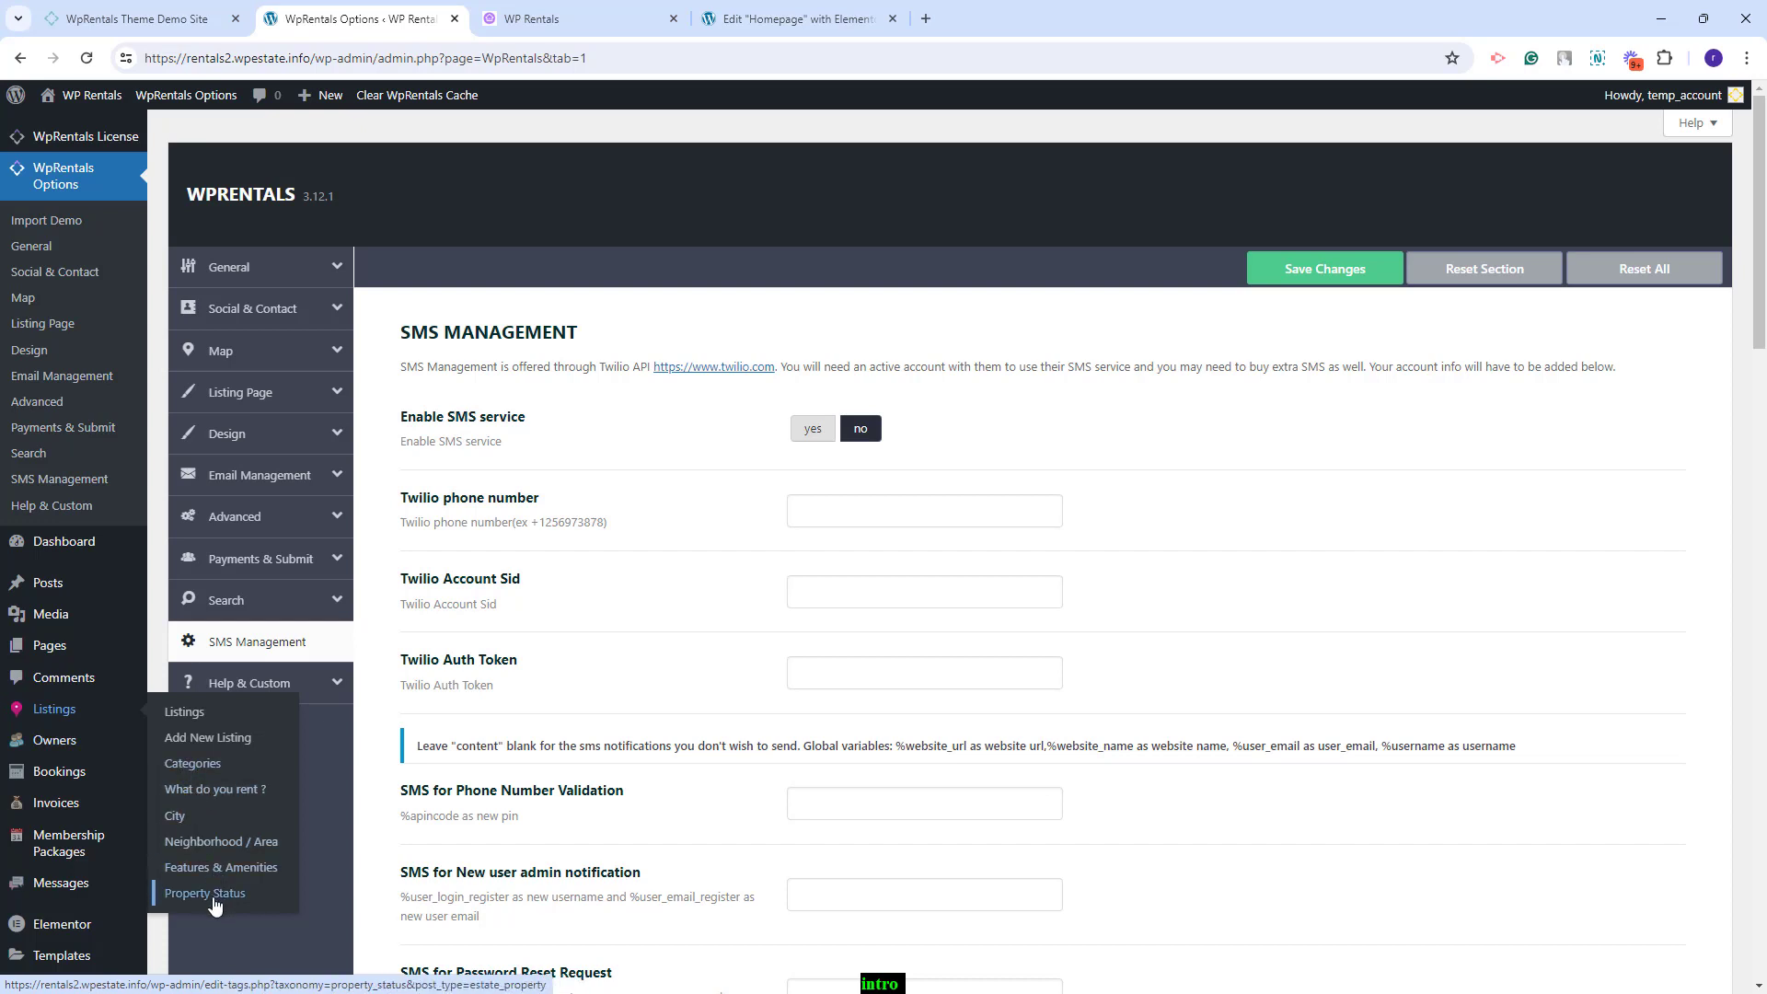
Upload city2 and save it as the Apartment listing category's featured image
click(192, 764)
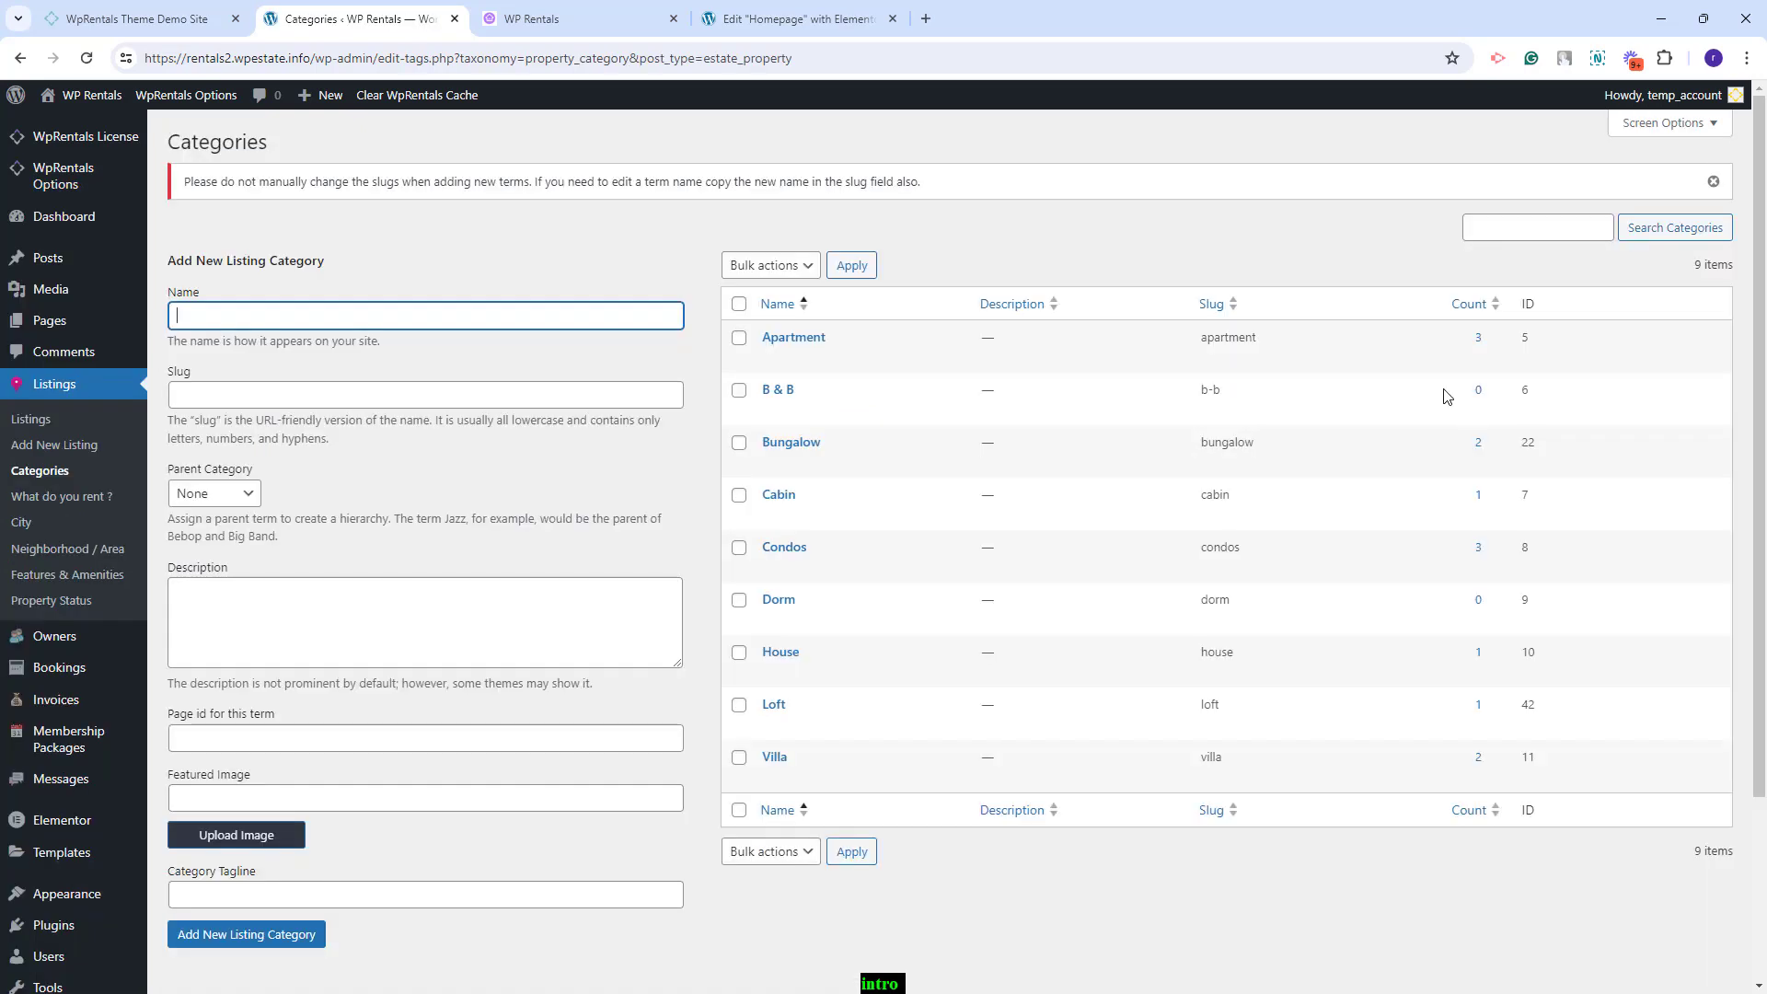
click(772, 358)
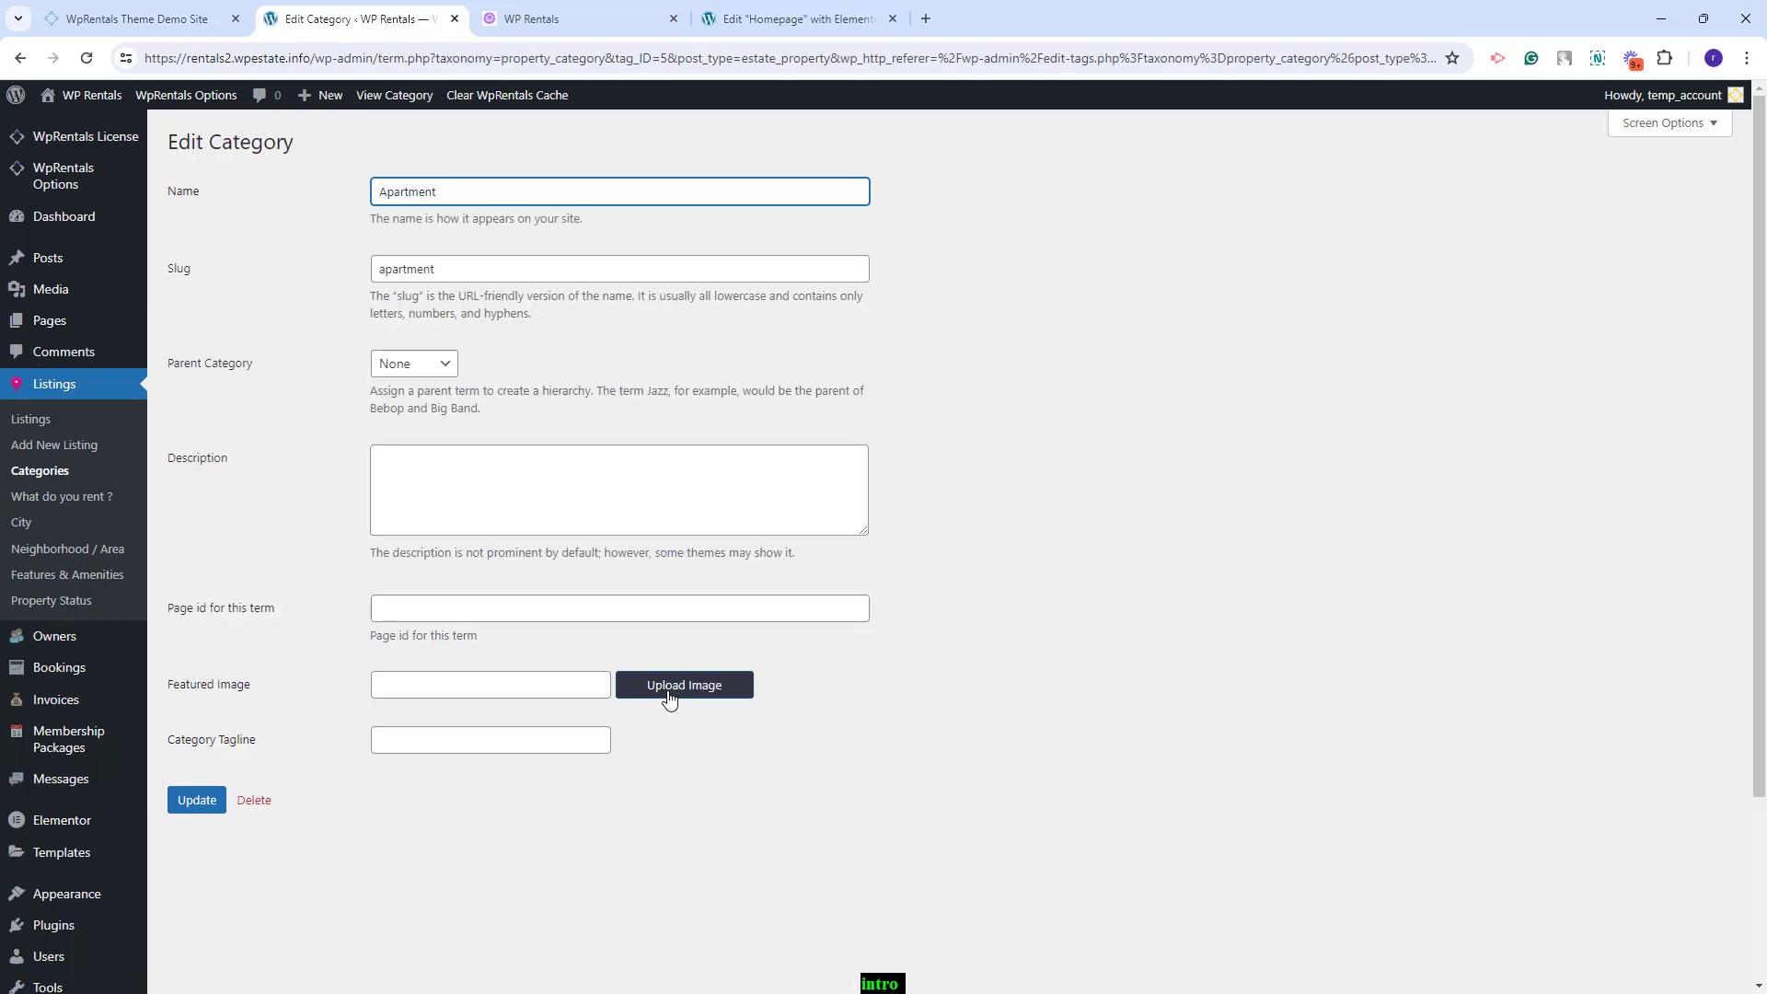
click(669, 699)
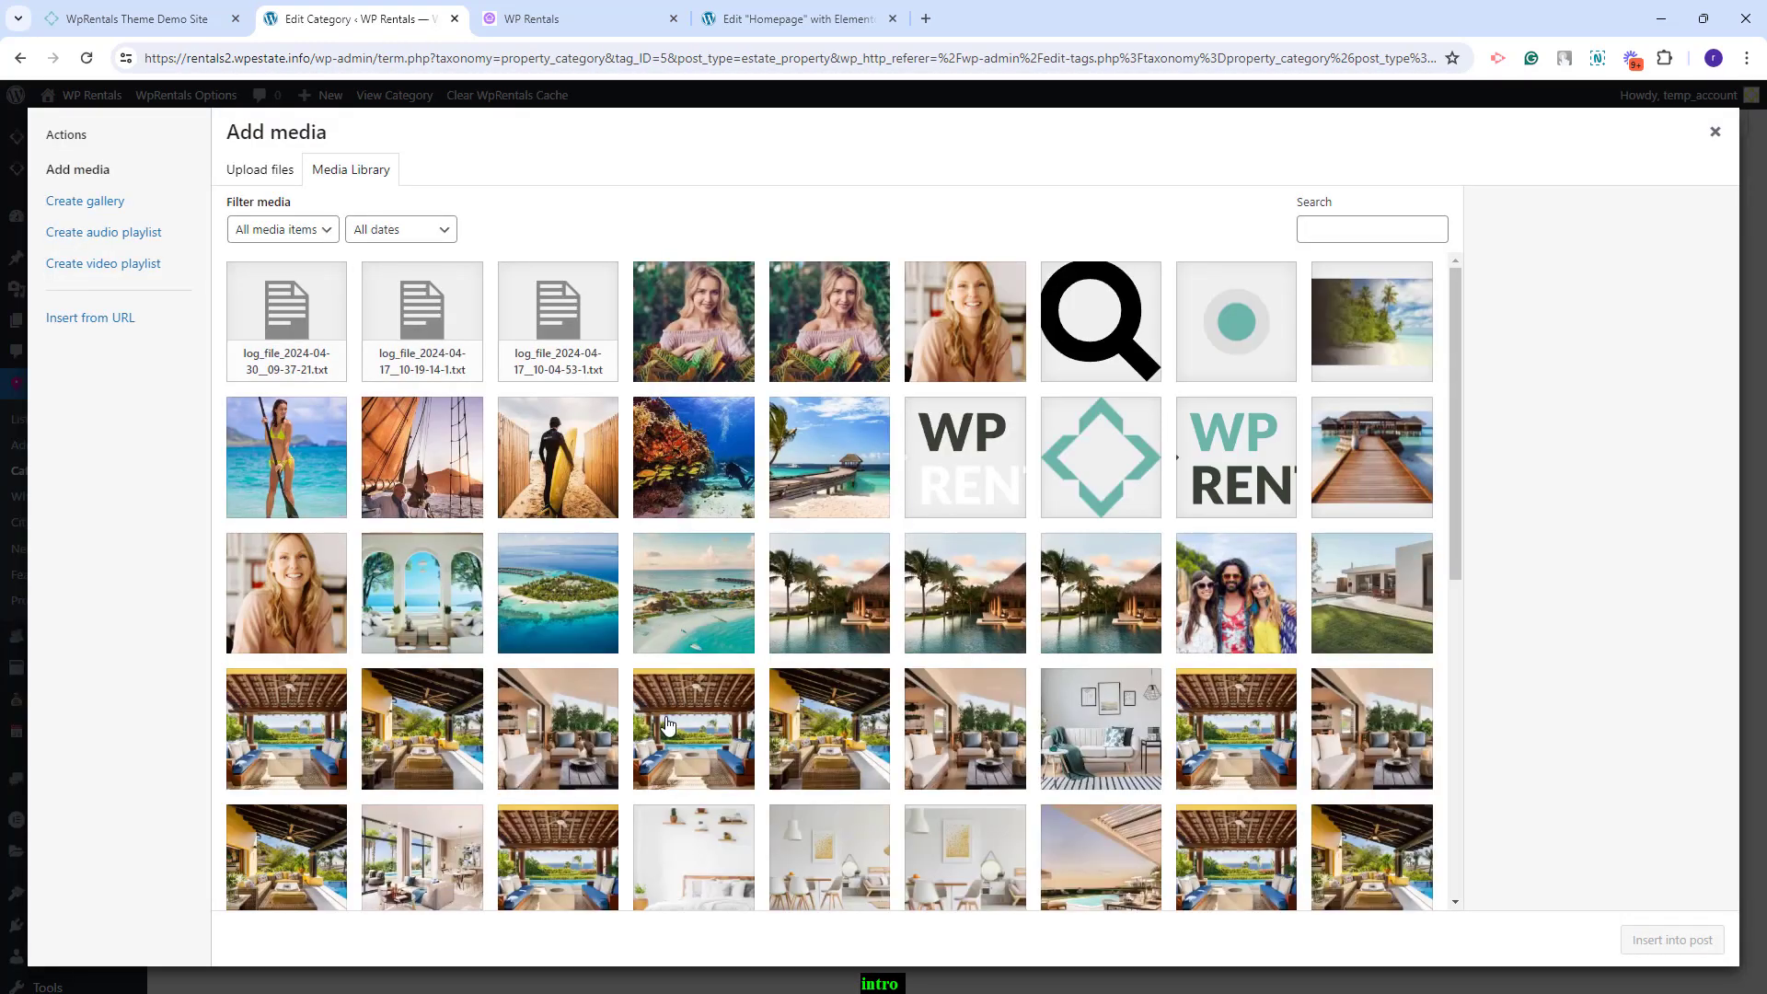
click(251, 184)
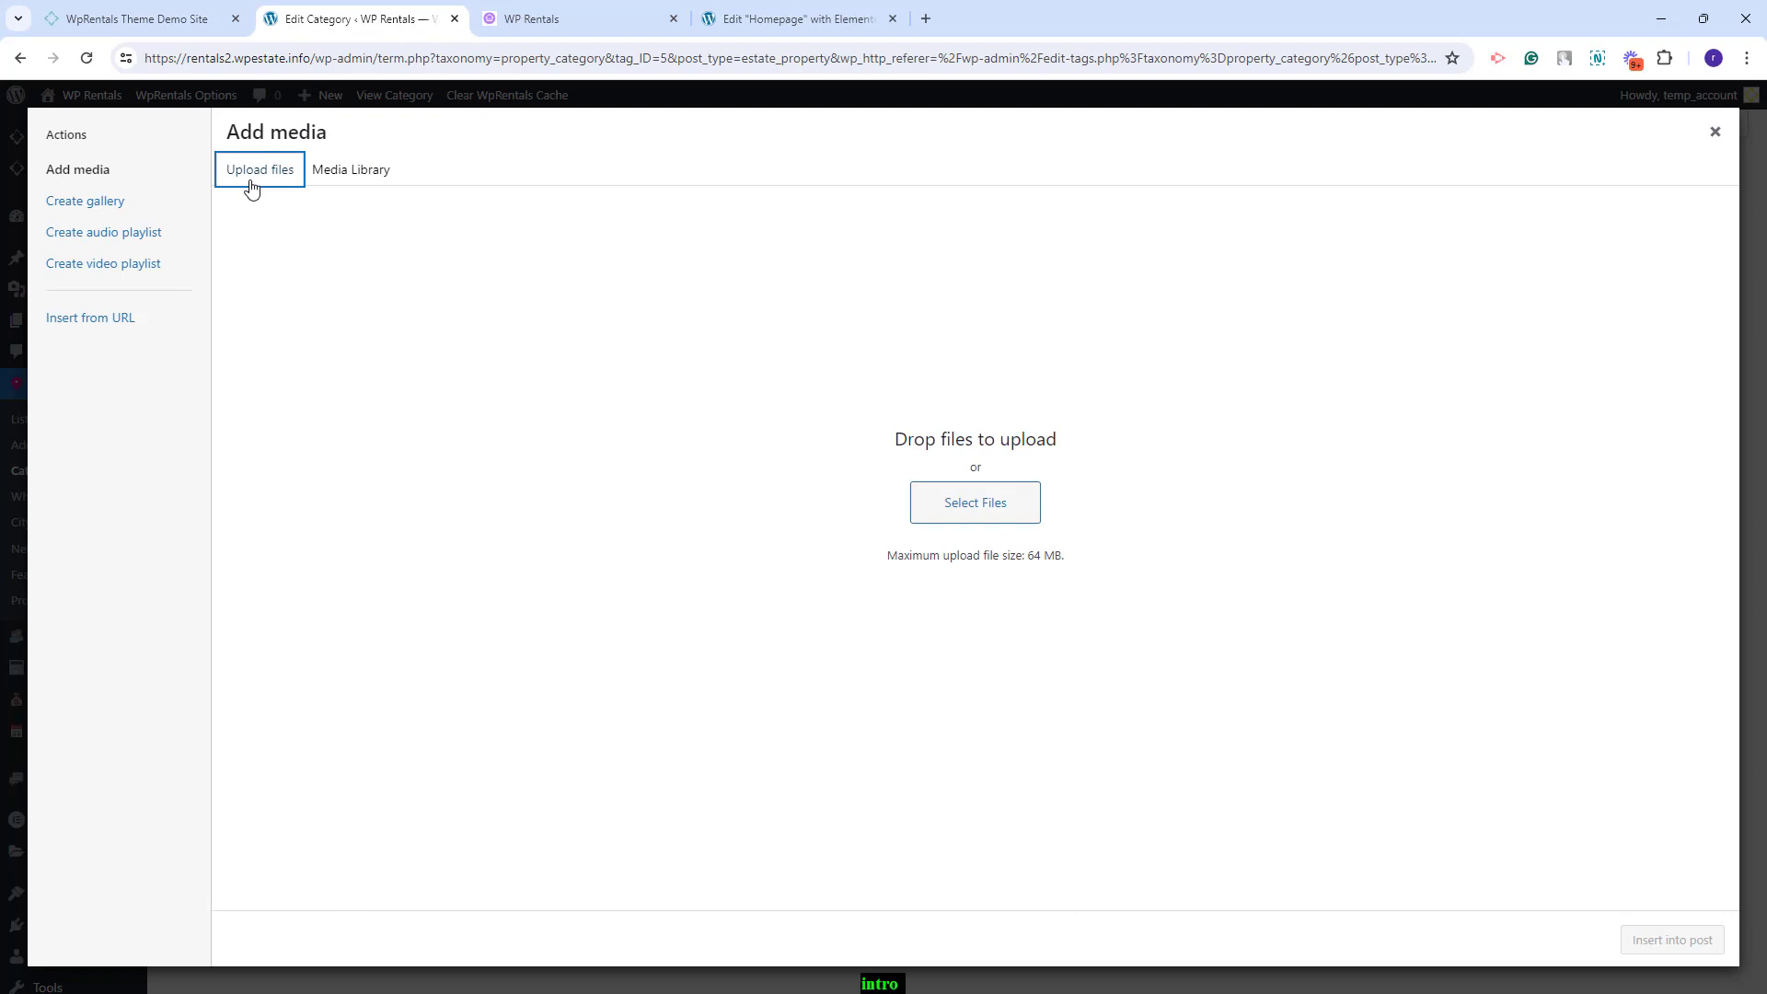
click(989, 506)
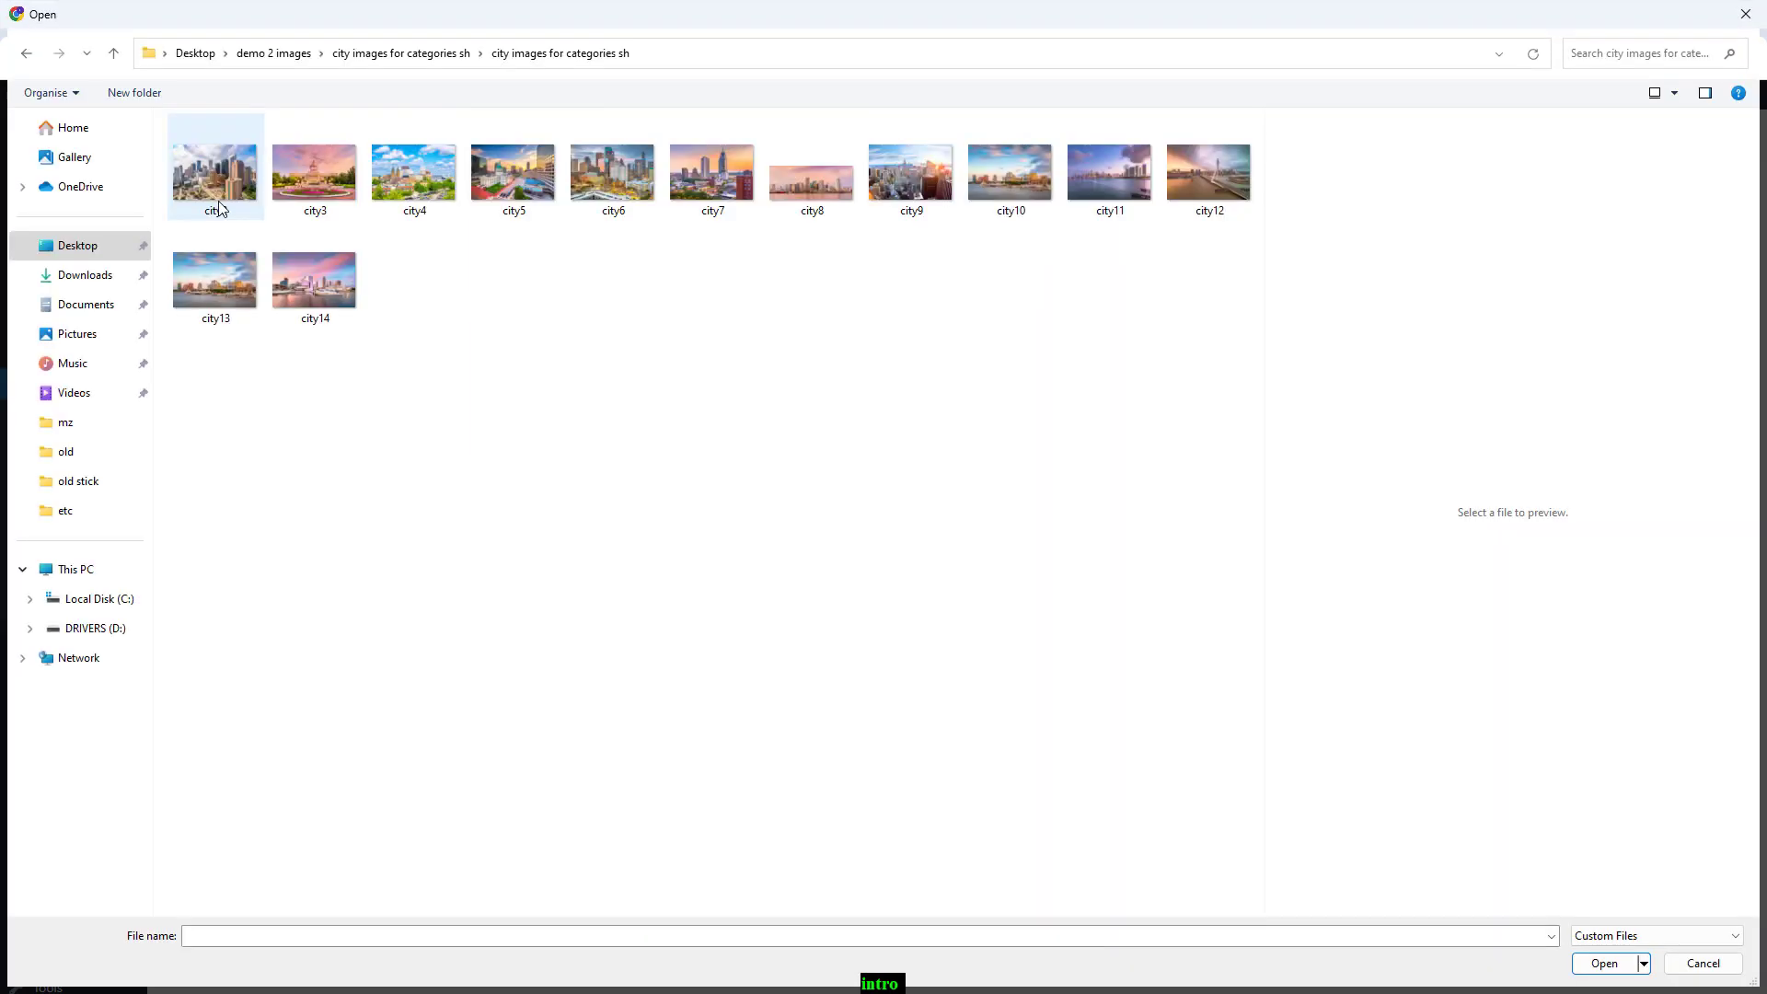
click(221, 201)
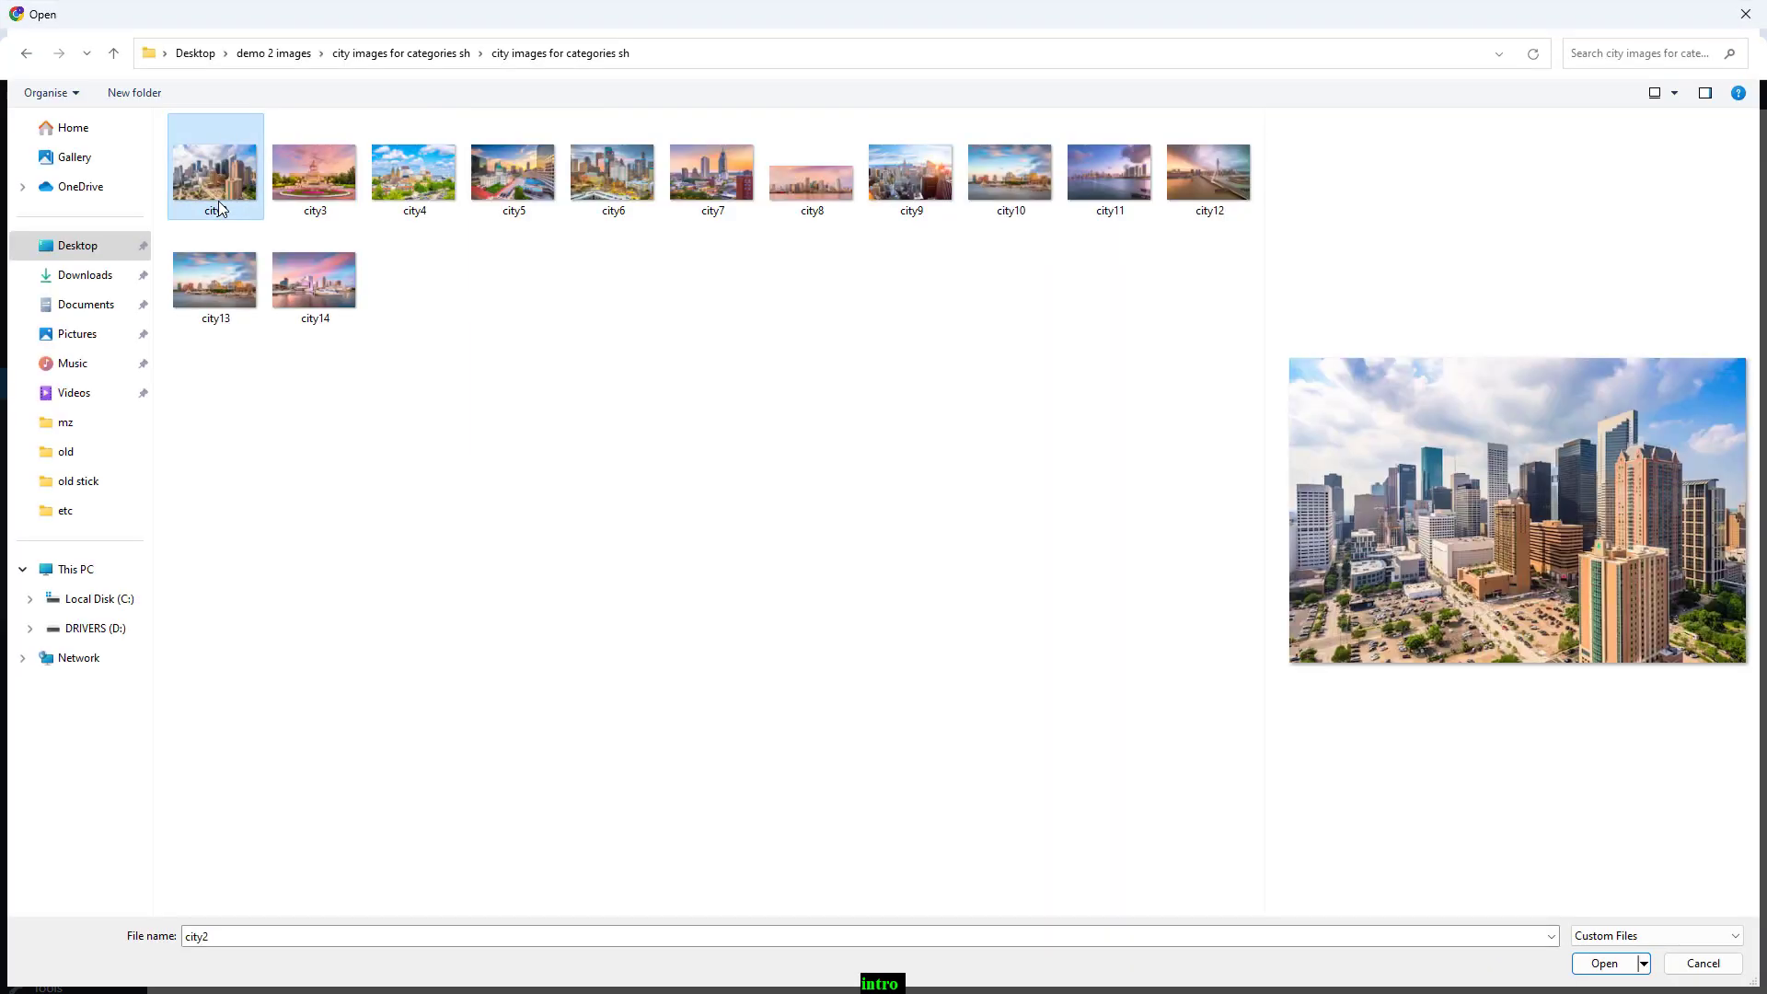
click(1603, 964)
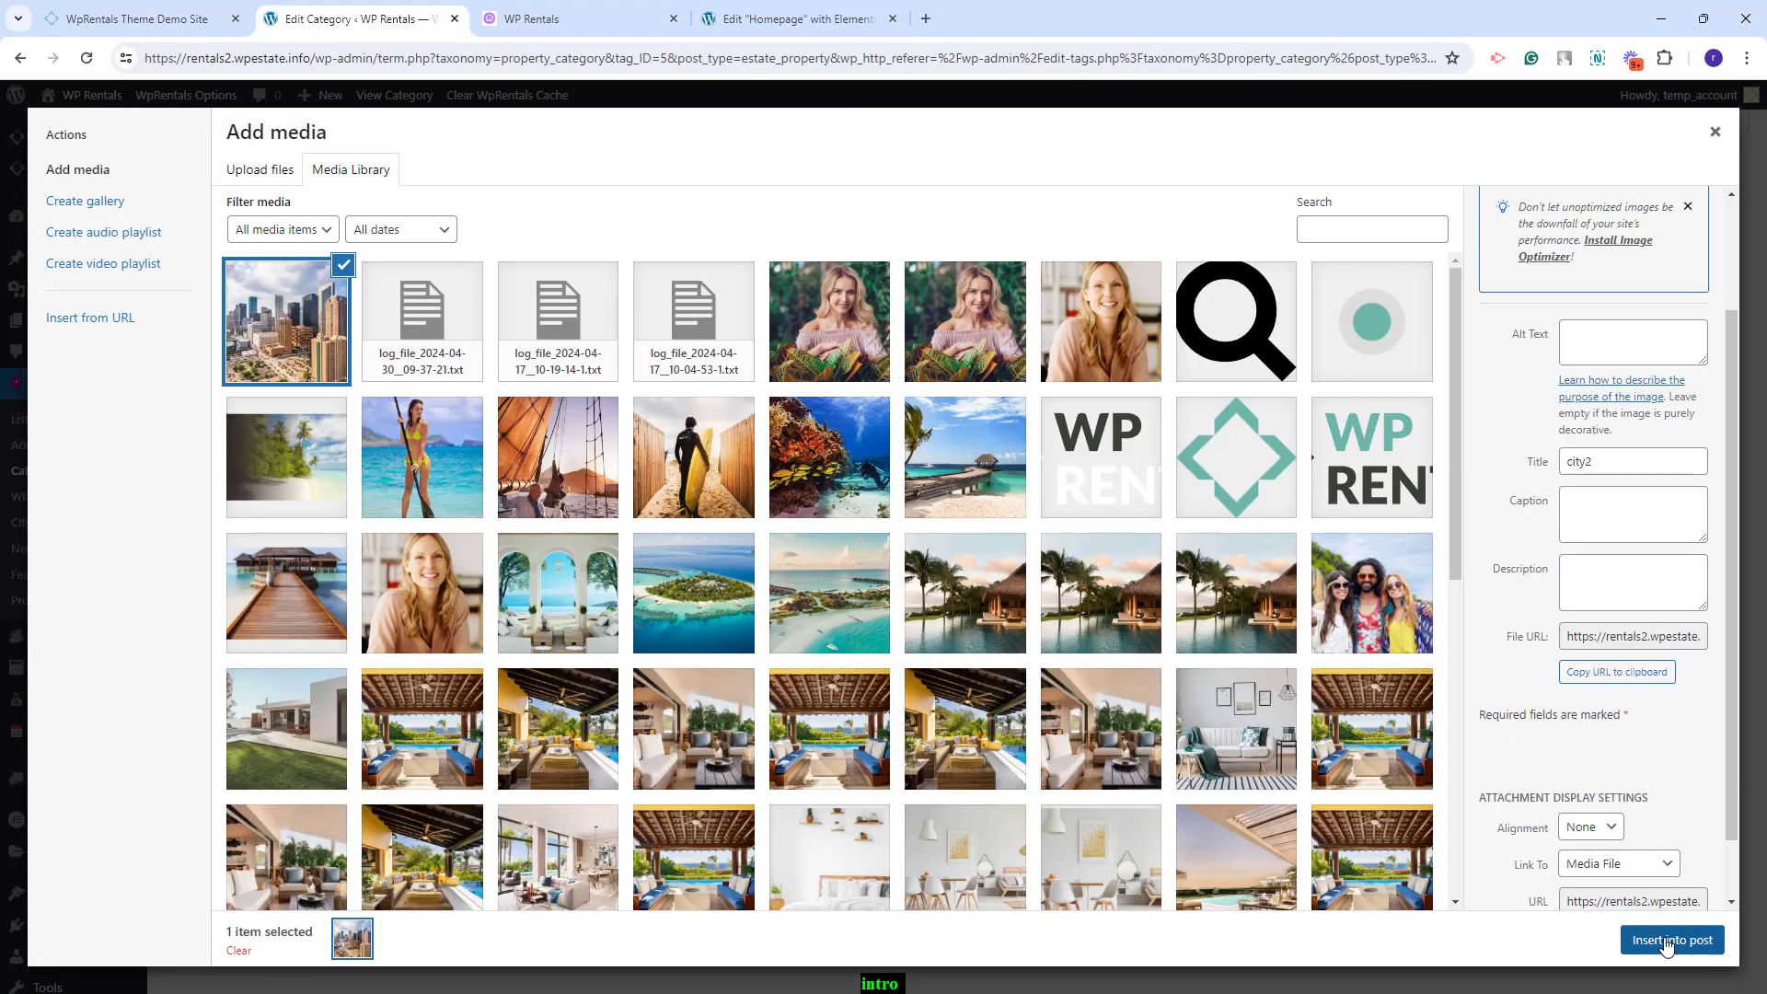
click(1665, 943)
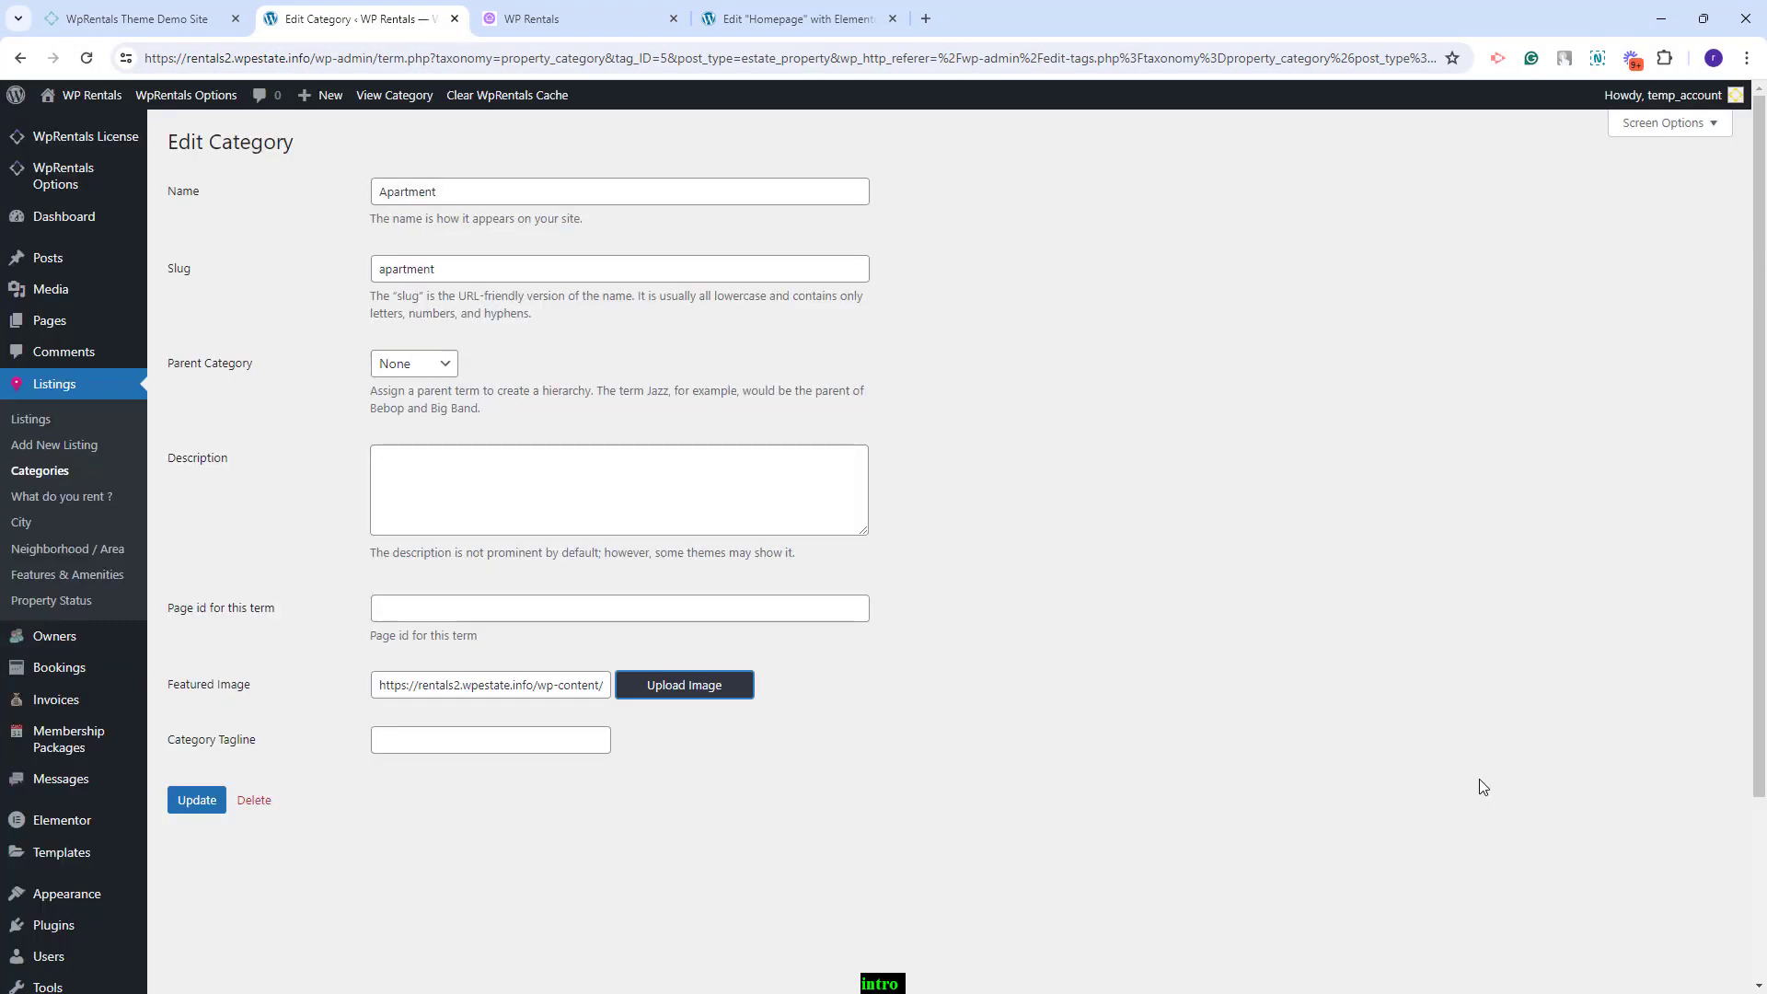
click(189, 804)
Reload the homepage to check the new Apartment image, then return to the category tab
click(571, 19)
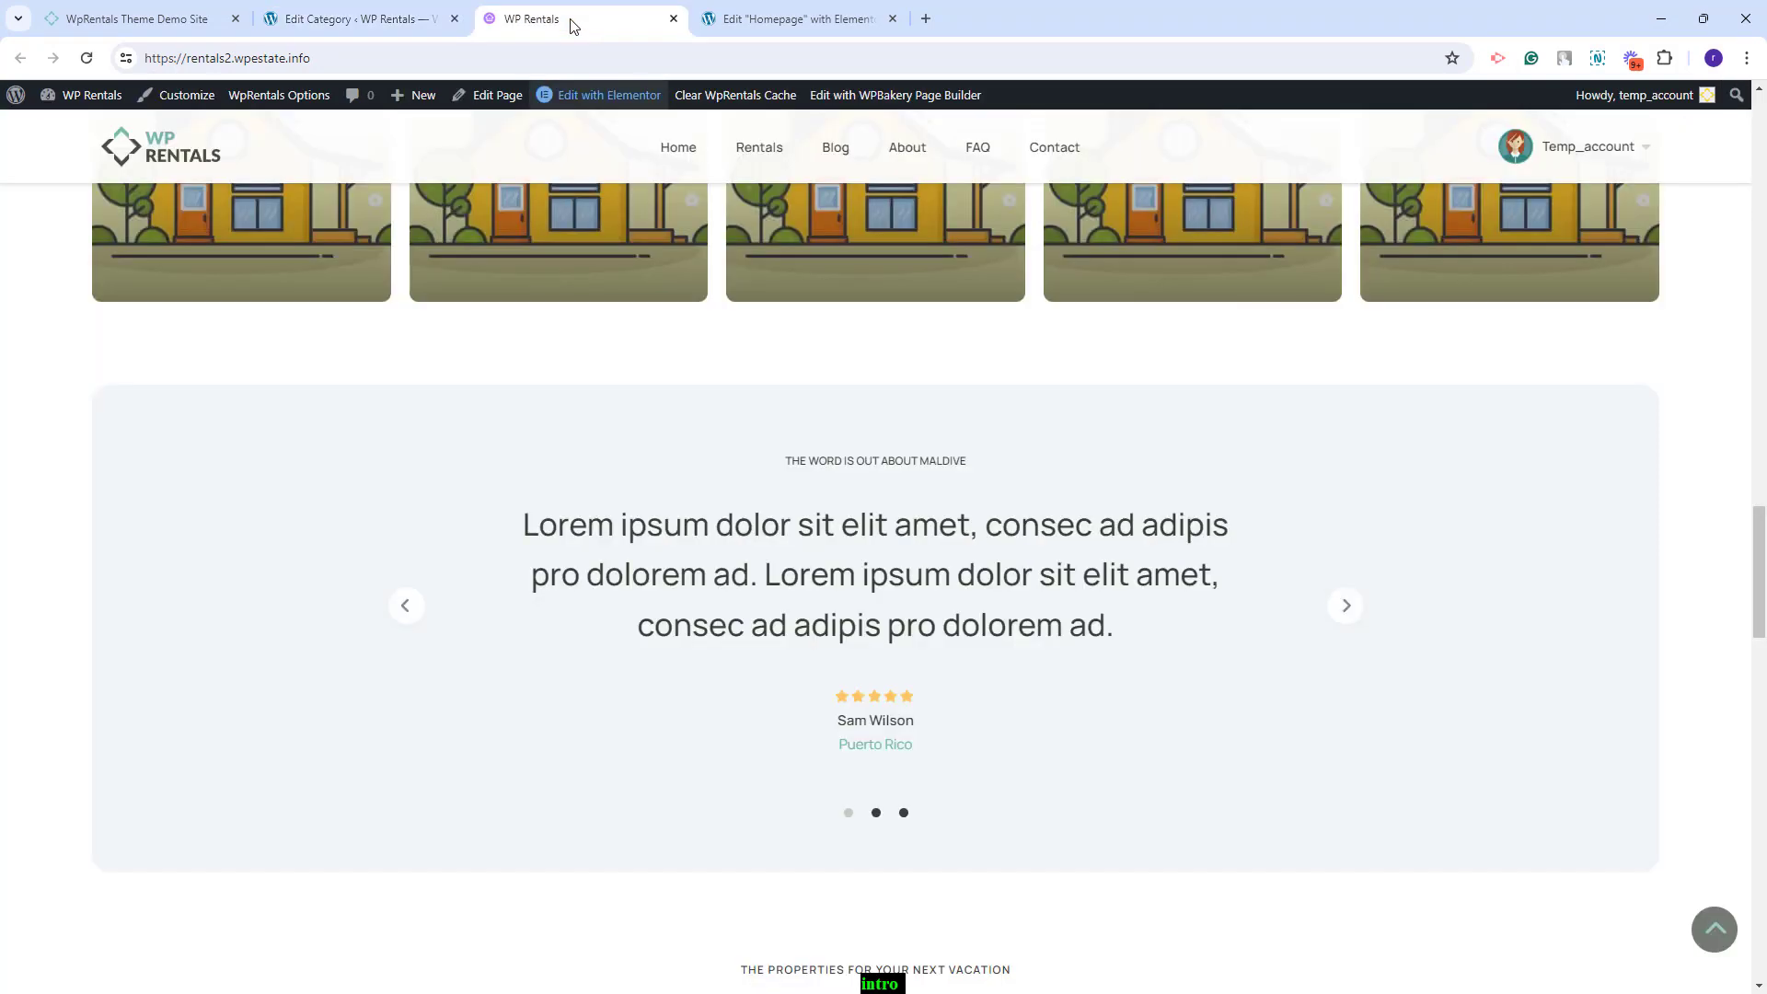
click(86, 58)
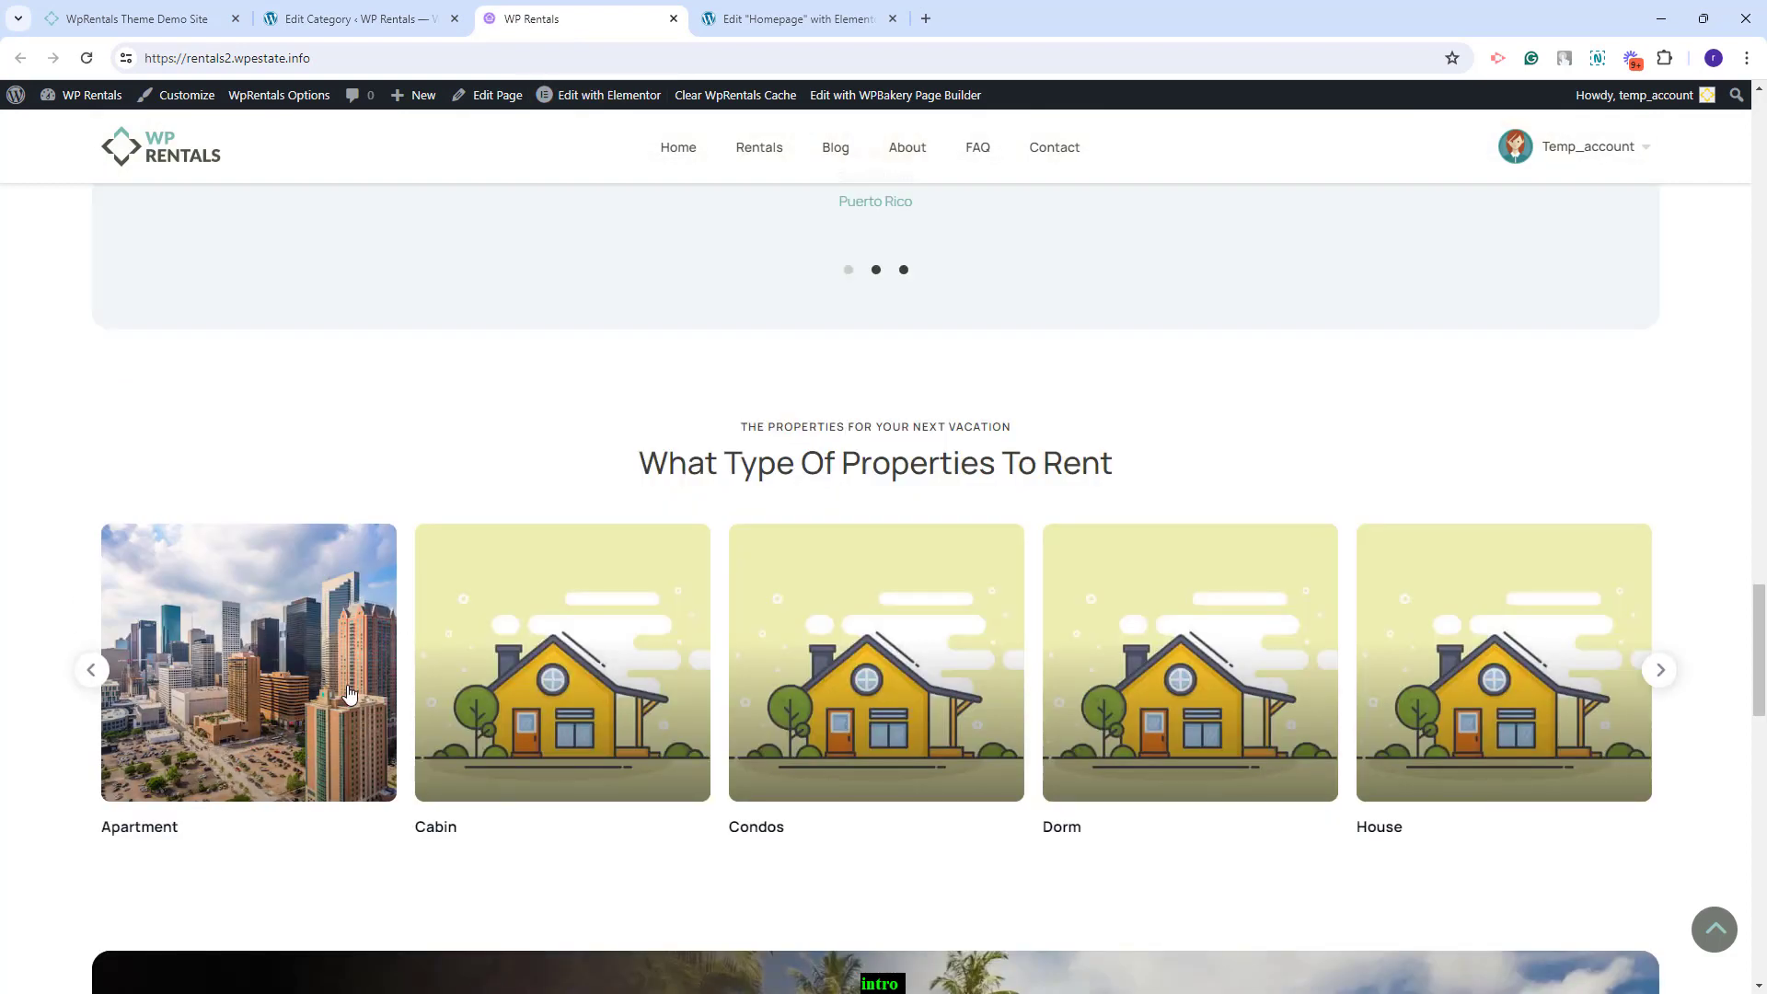
click(373, 20)
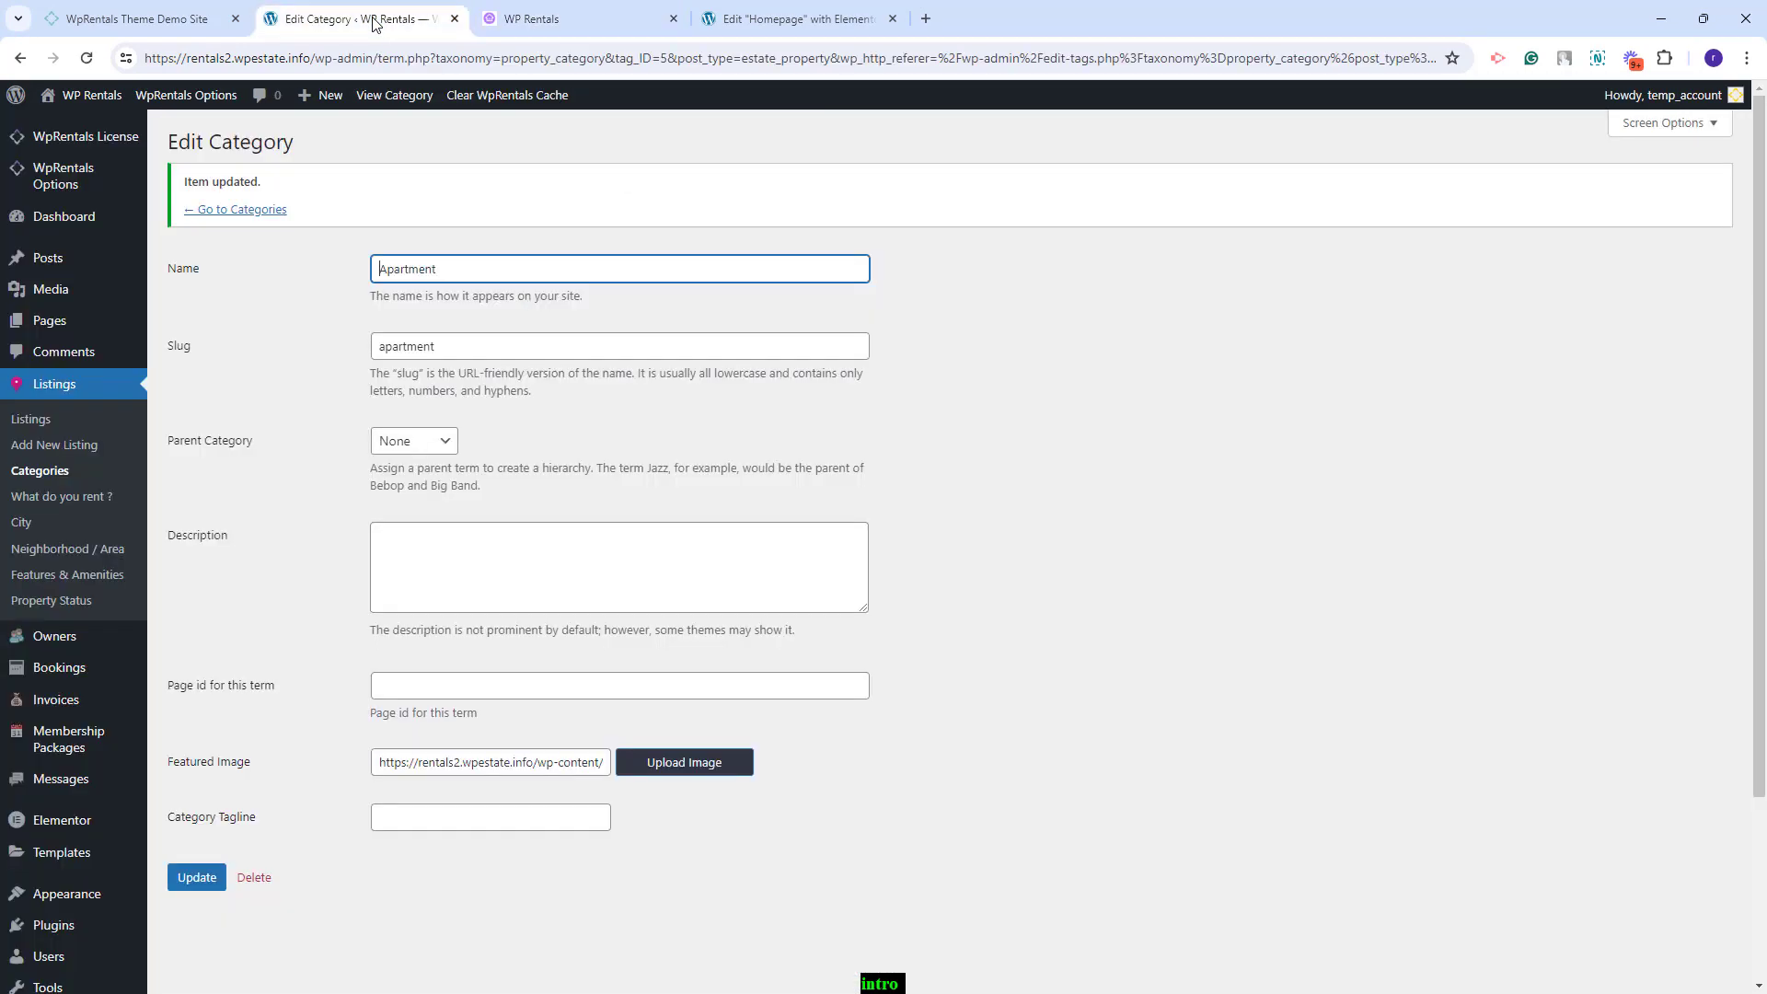
Upload city3 as Central Island's featured image, save the area, and reload the homepage
click(96, 555)
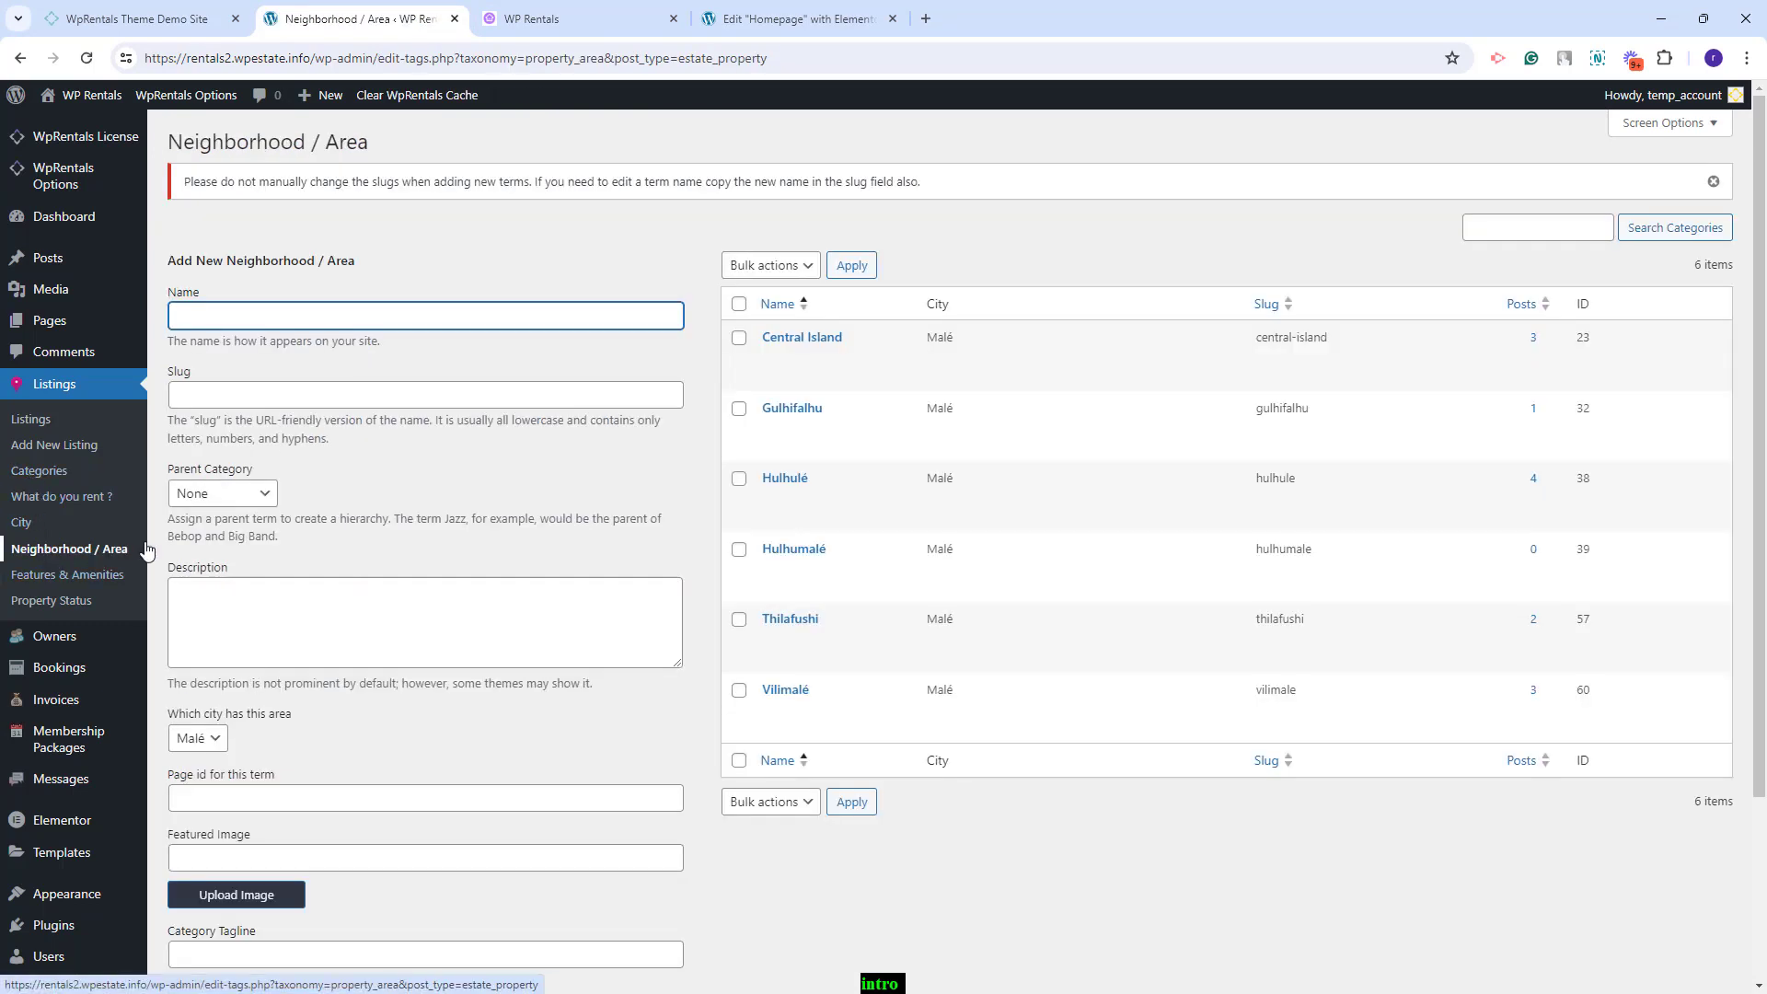
click(773, 361)
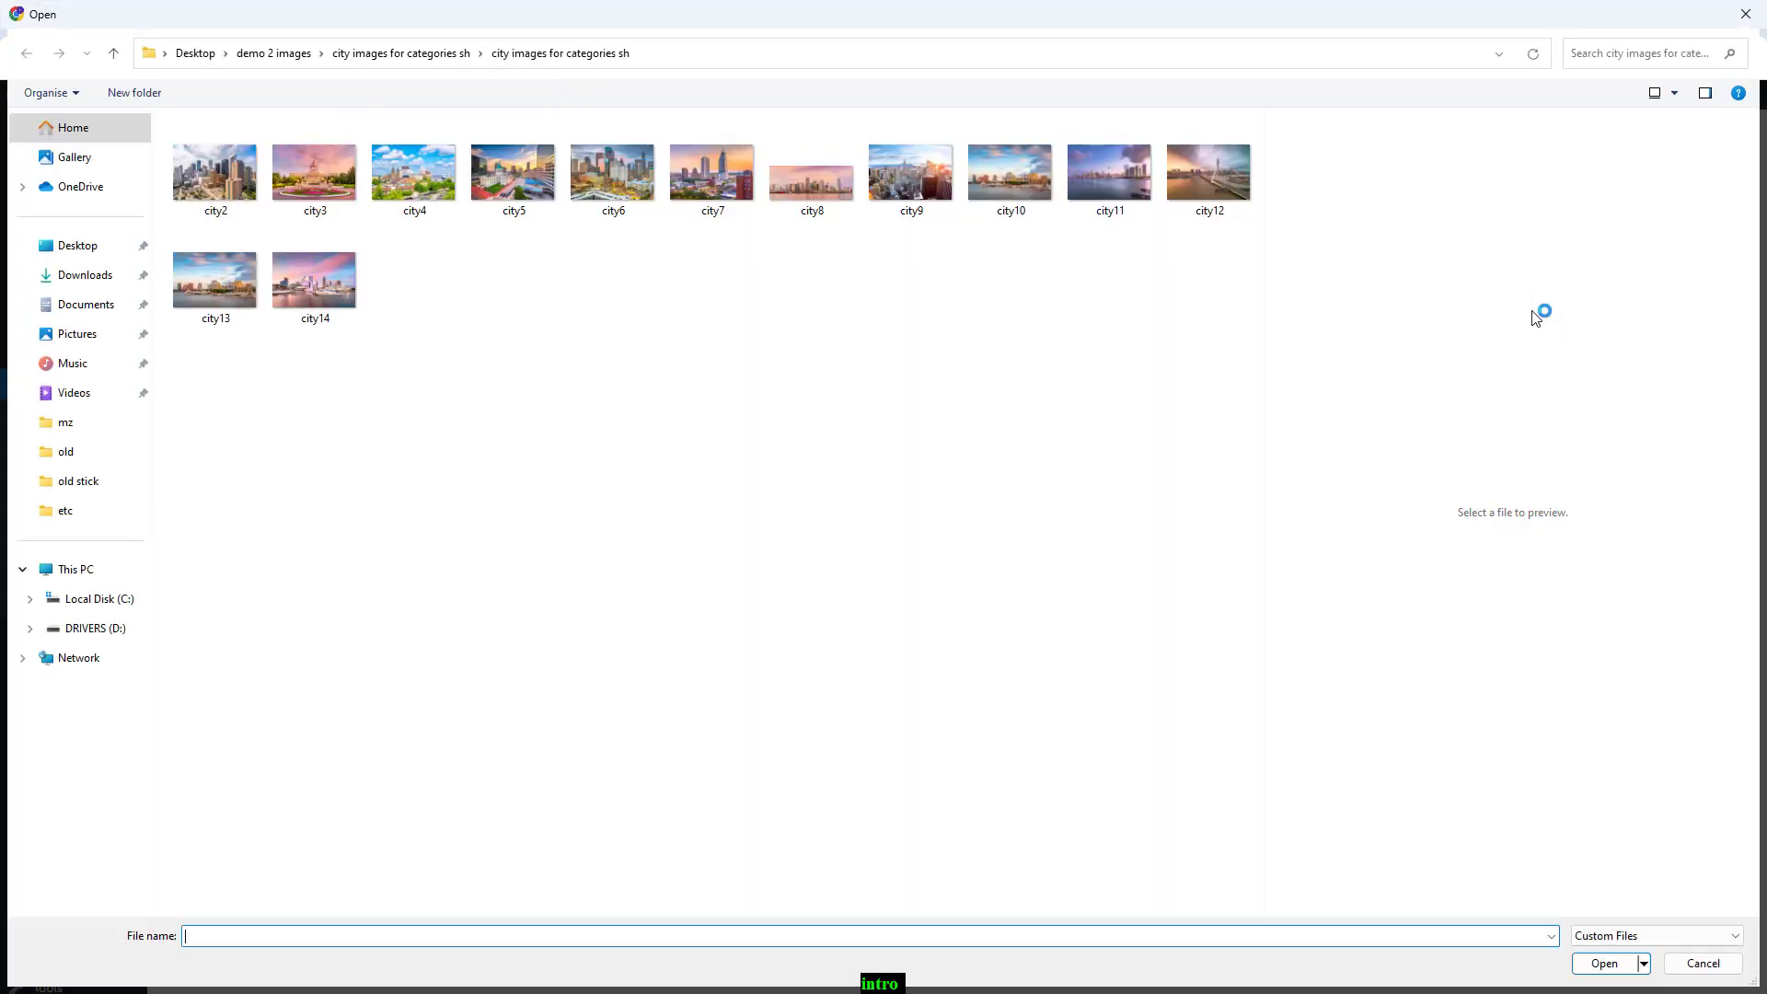
click(315, 175)
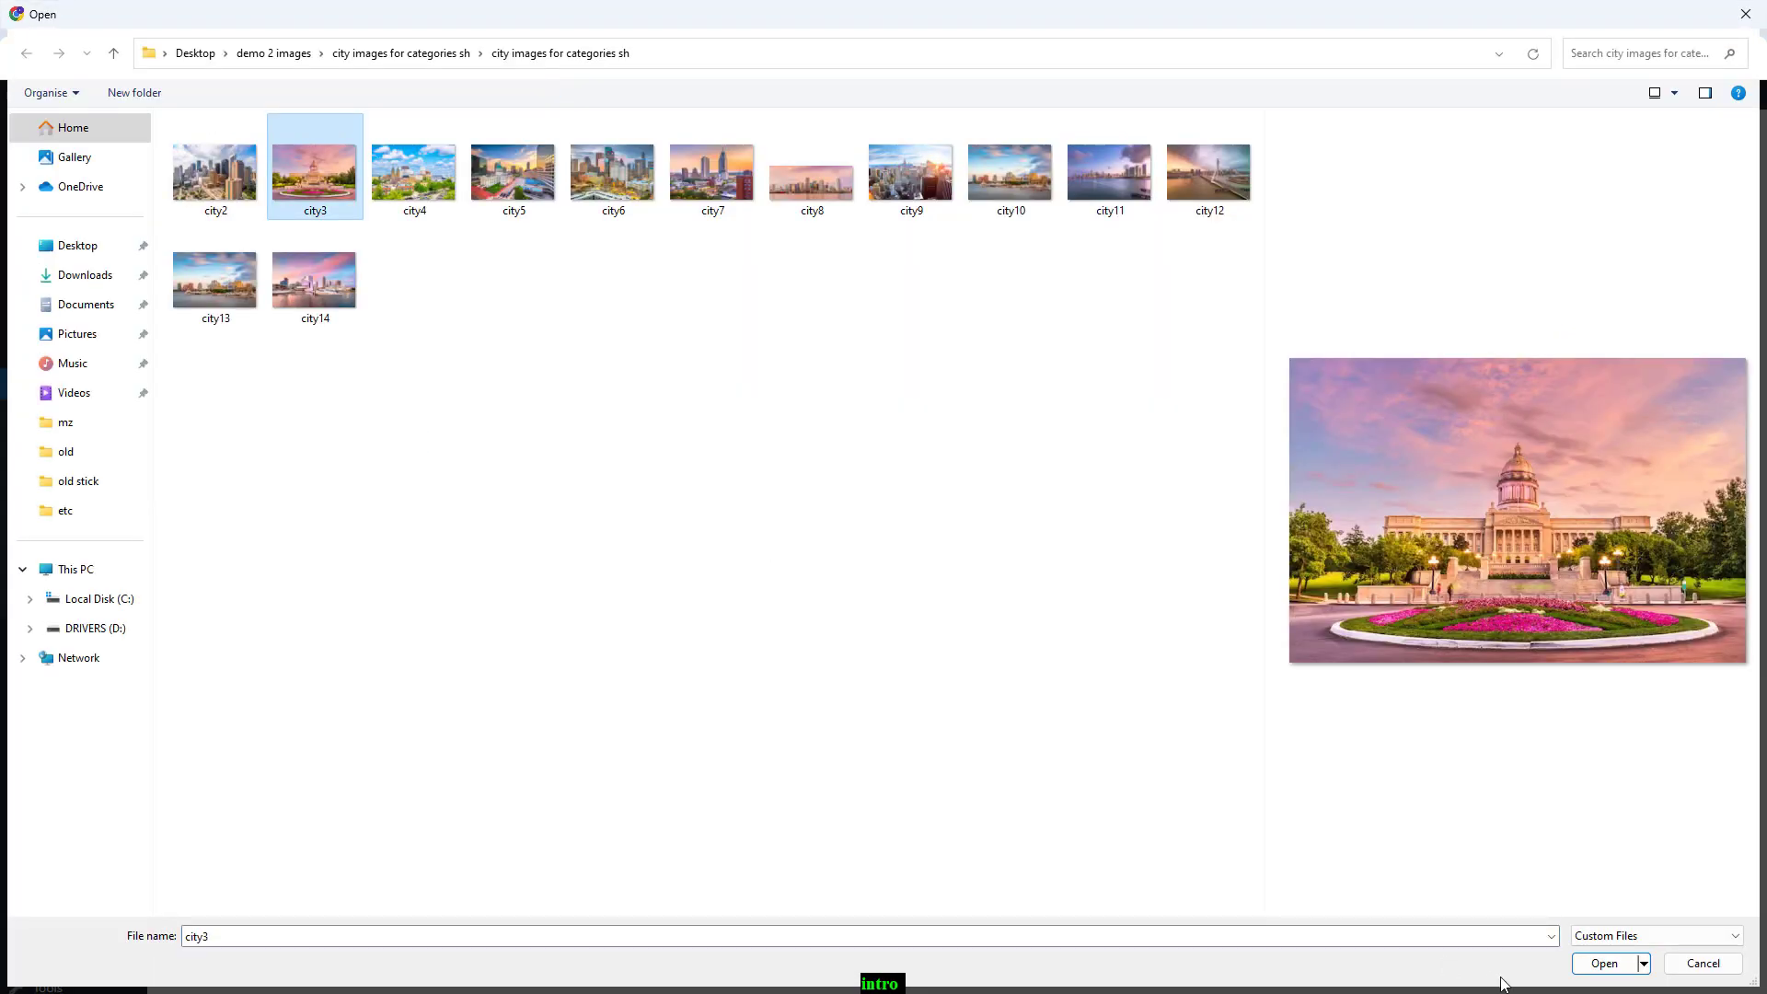
click(1603, 962)
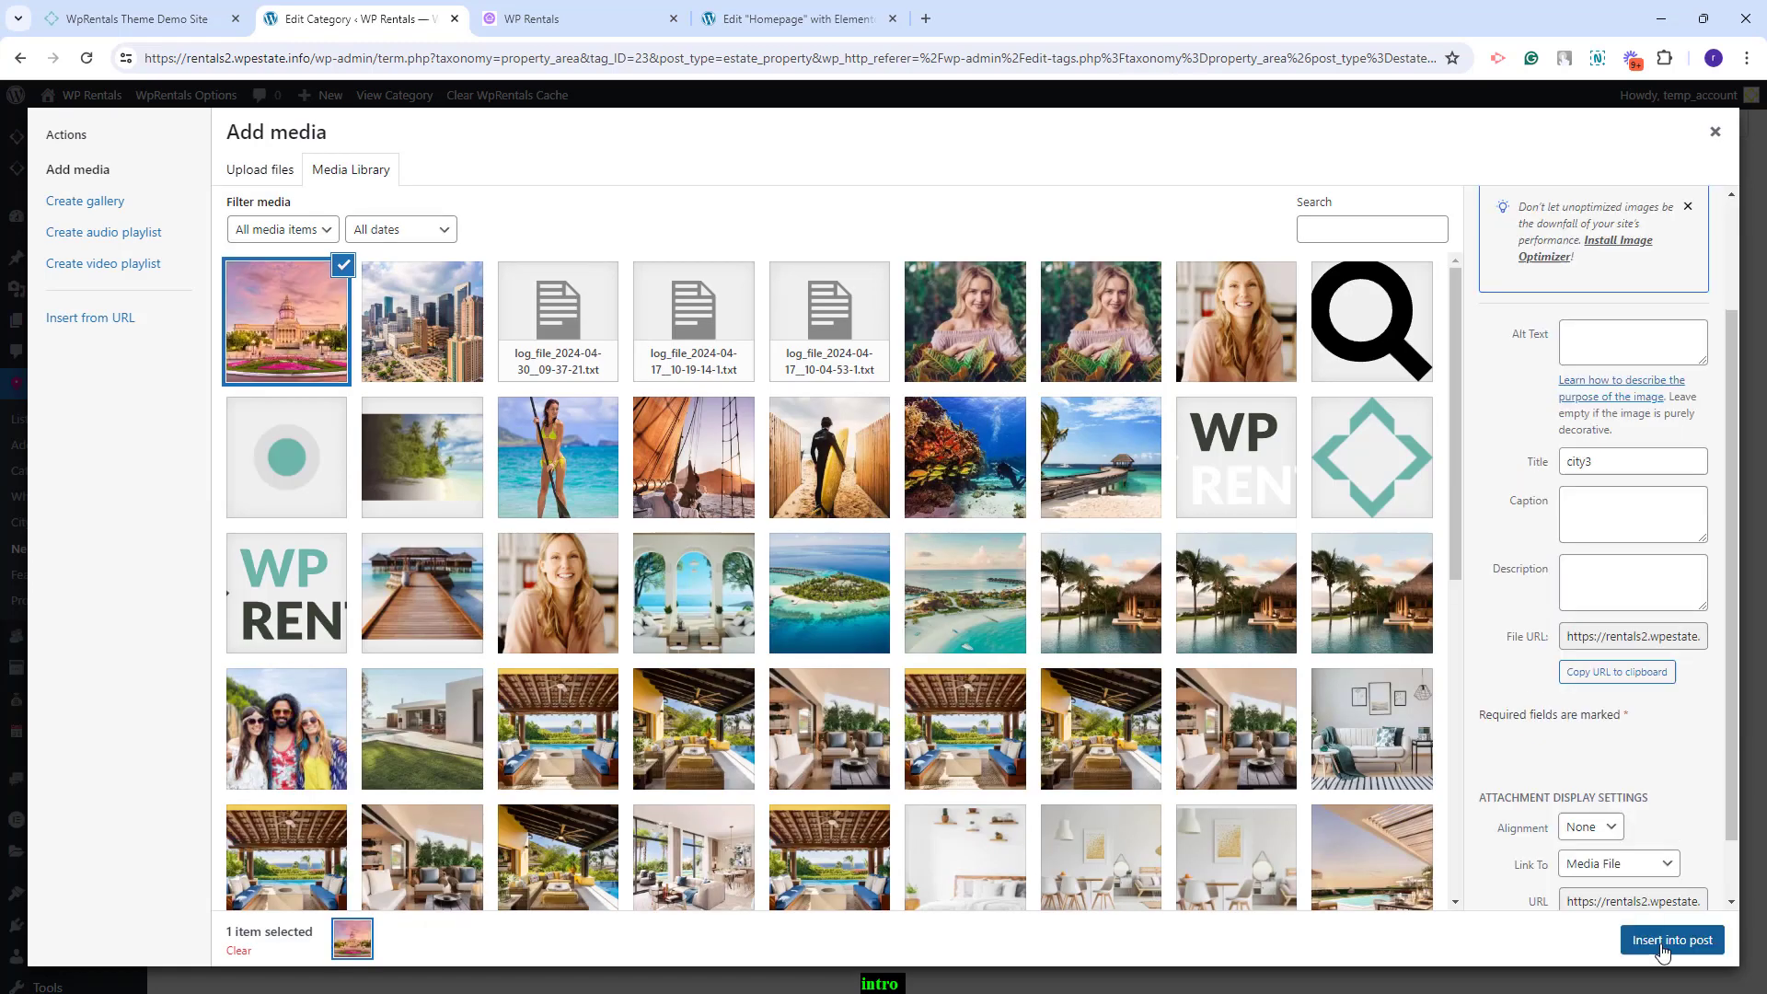
click(1662, 940)
click(197, 877)
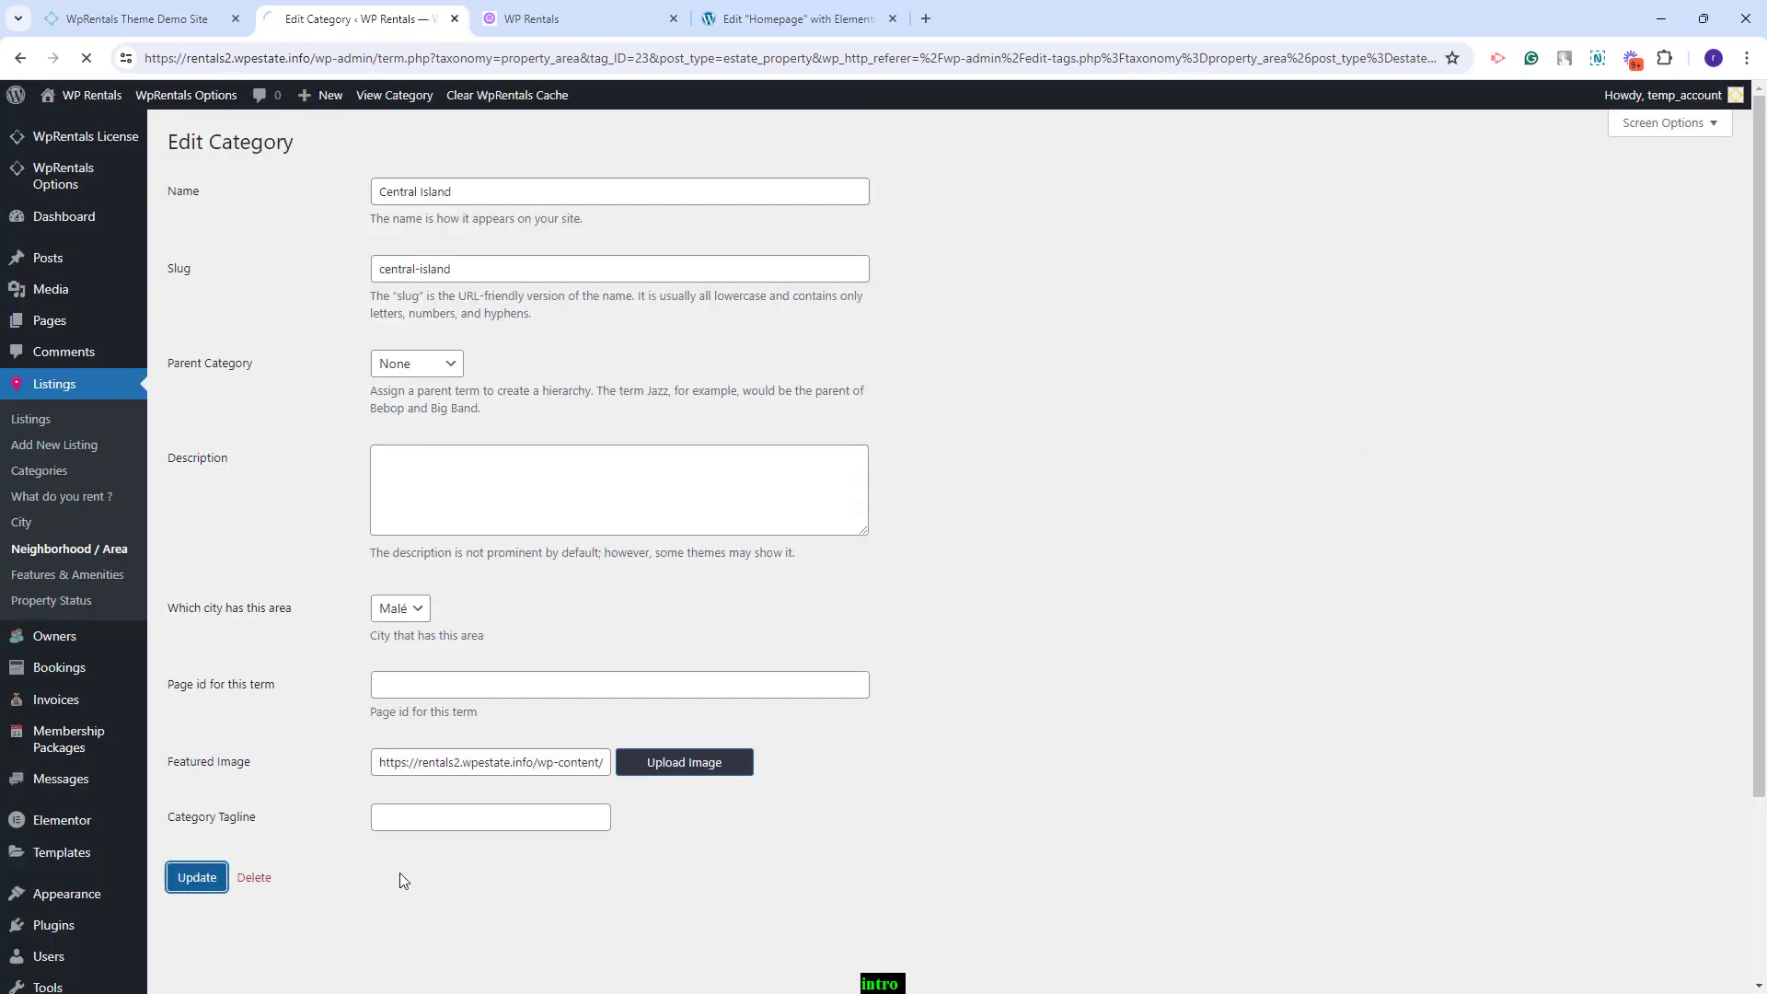
key(ctrl+Tab)
click(86, 58)
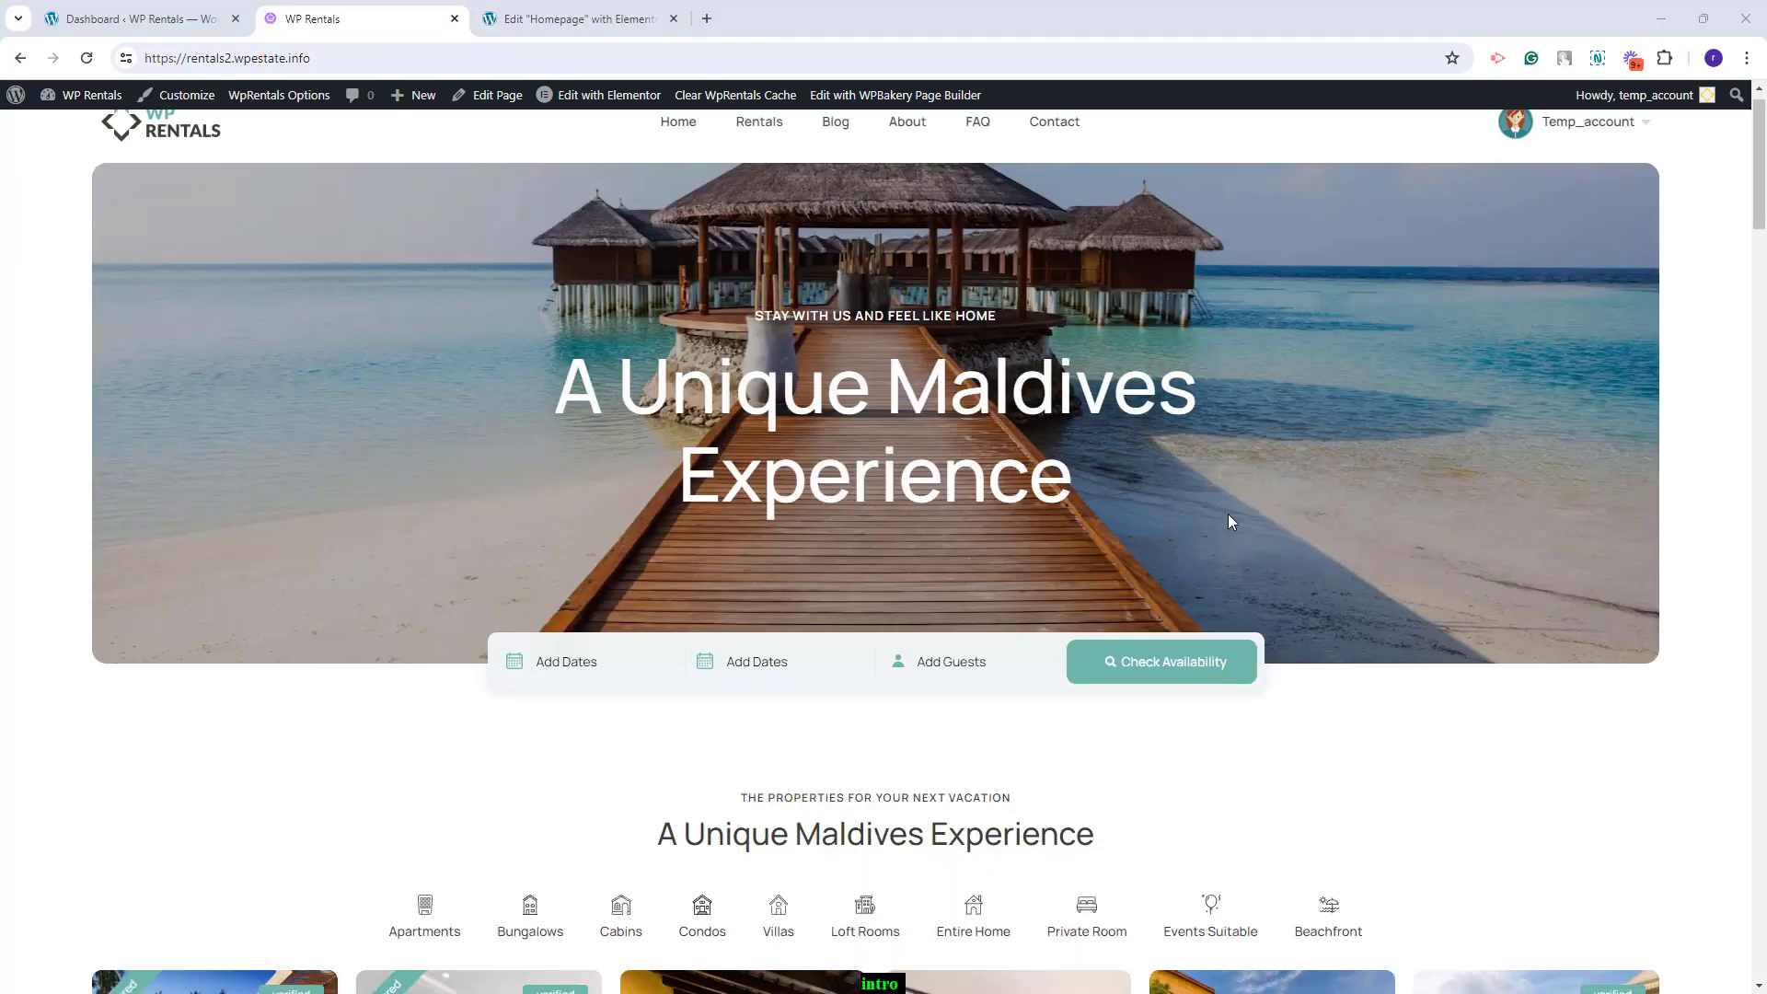
Scroll down the live homepage, then move to the homepage open in the Elementor editor
scroll(1227, 513, down, 12)
scroll(1470, 591, down, 12)
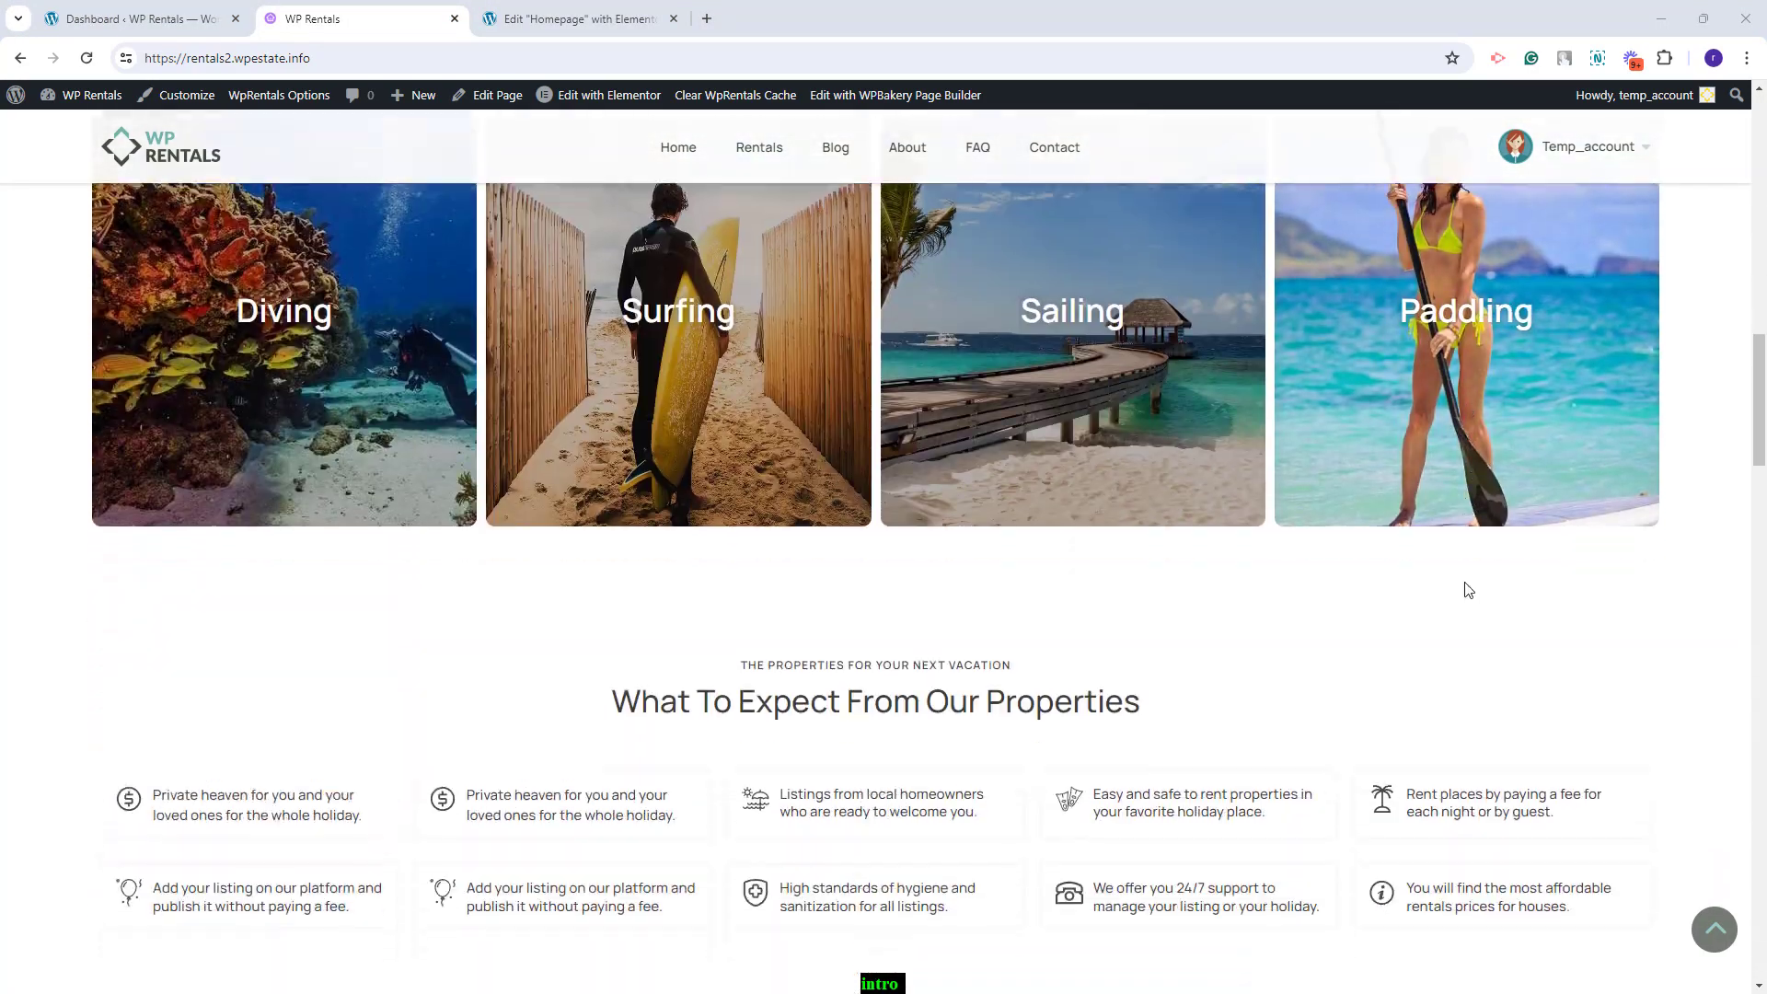
scroll(1454, 580, down, 2)
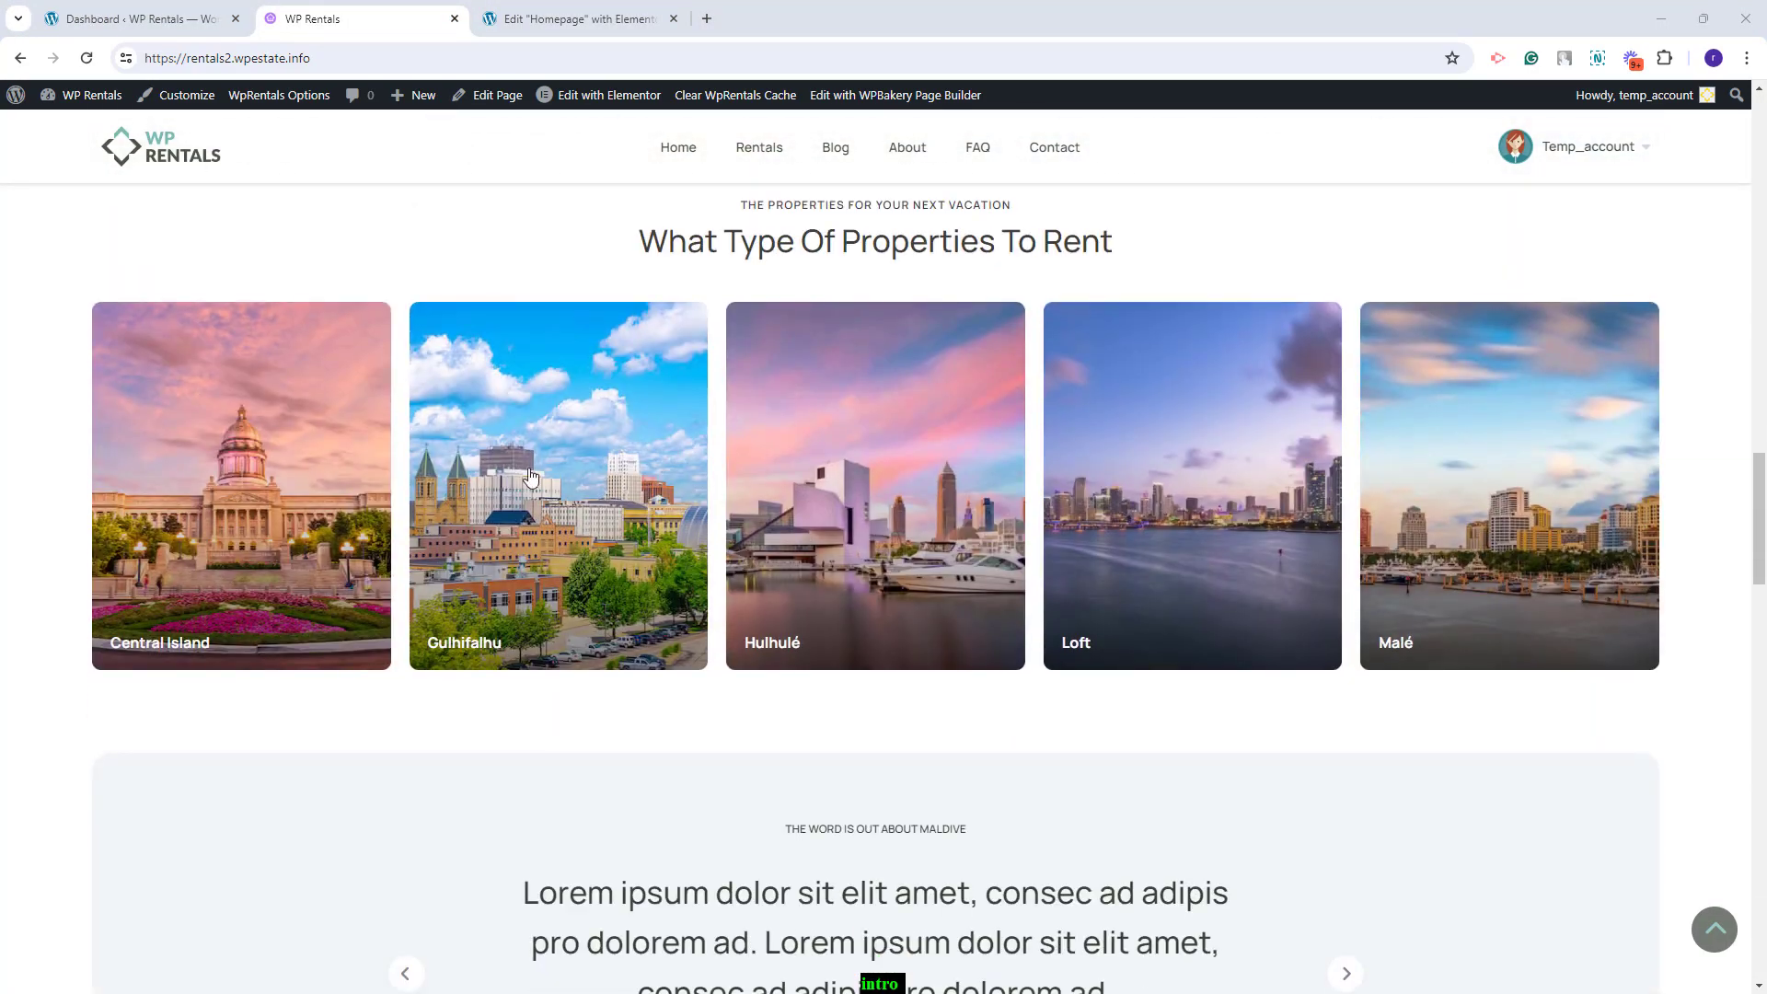
scroll(1555, 582, down, 5)
scroll(1555, 582, down, 7)
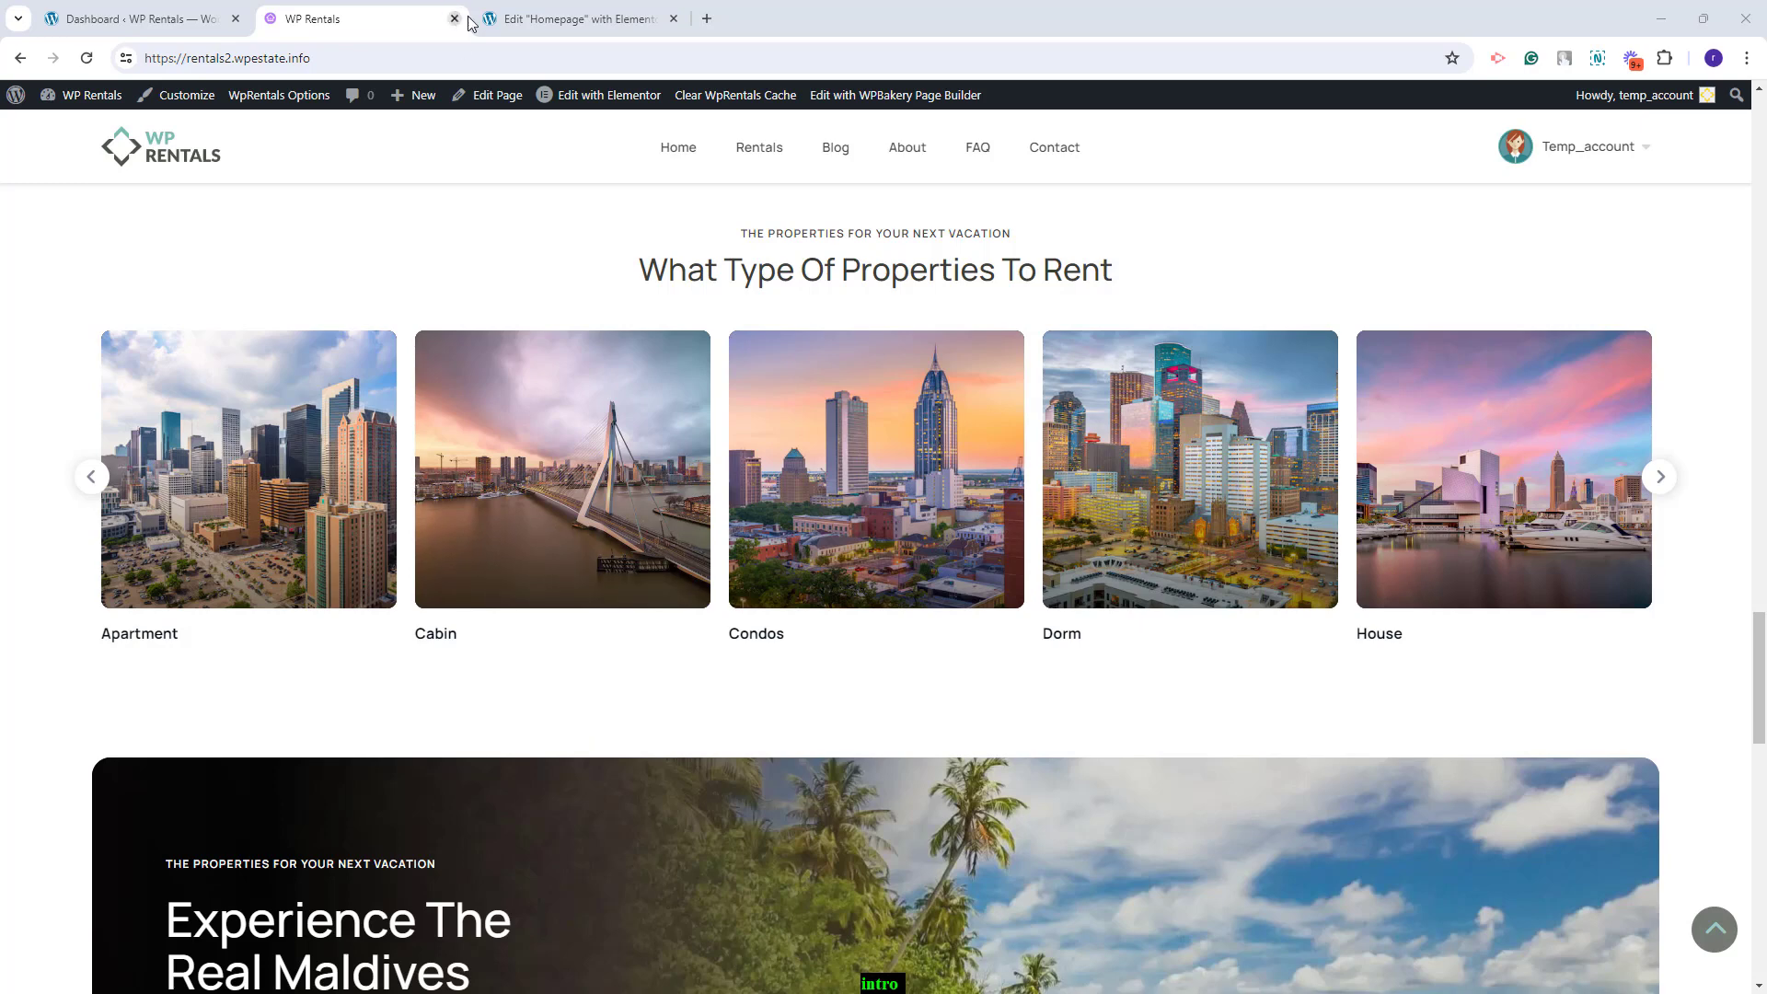
key(ctrl+Tab)
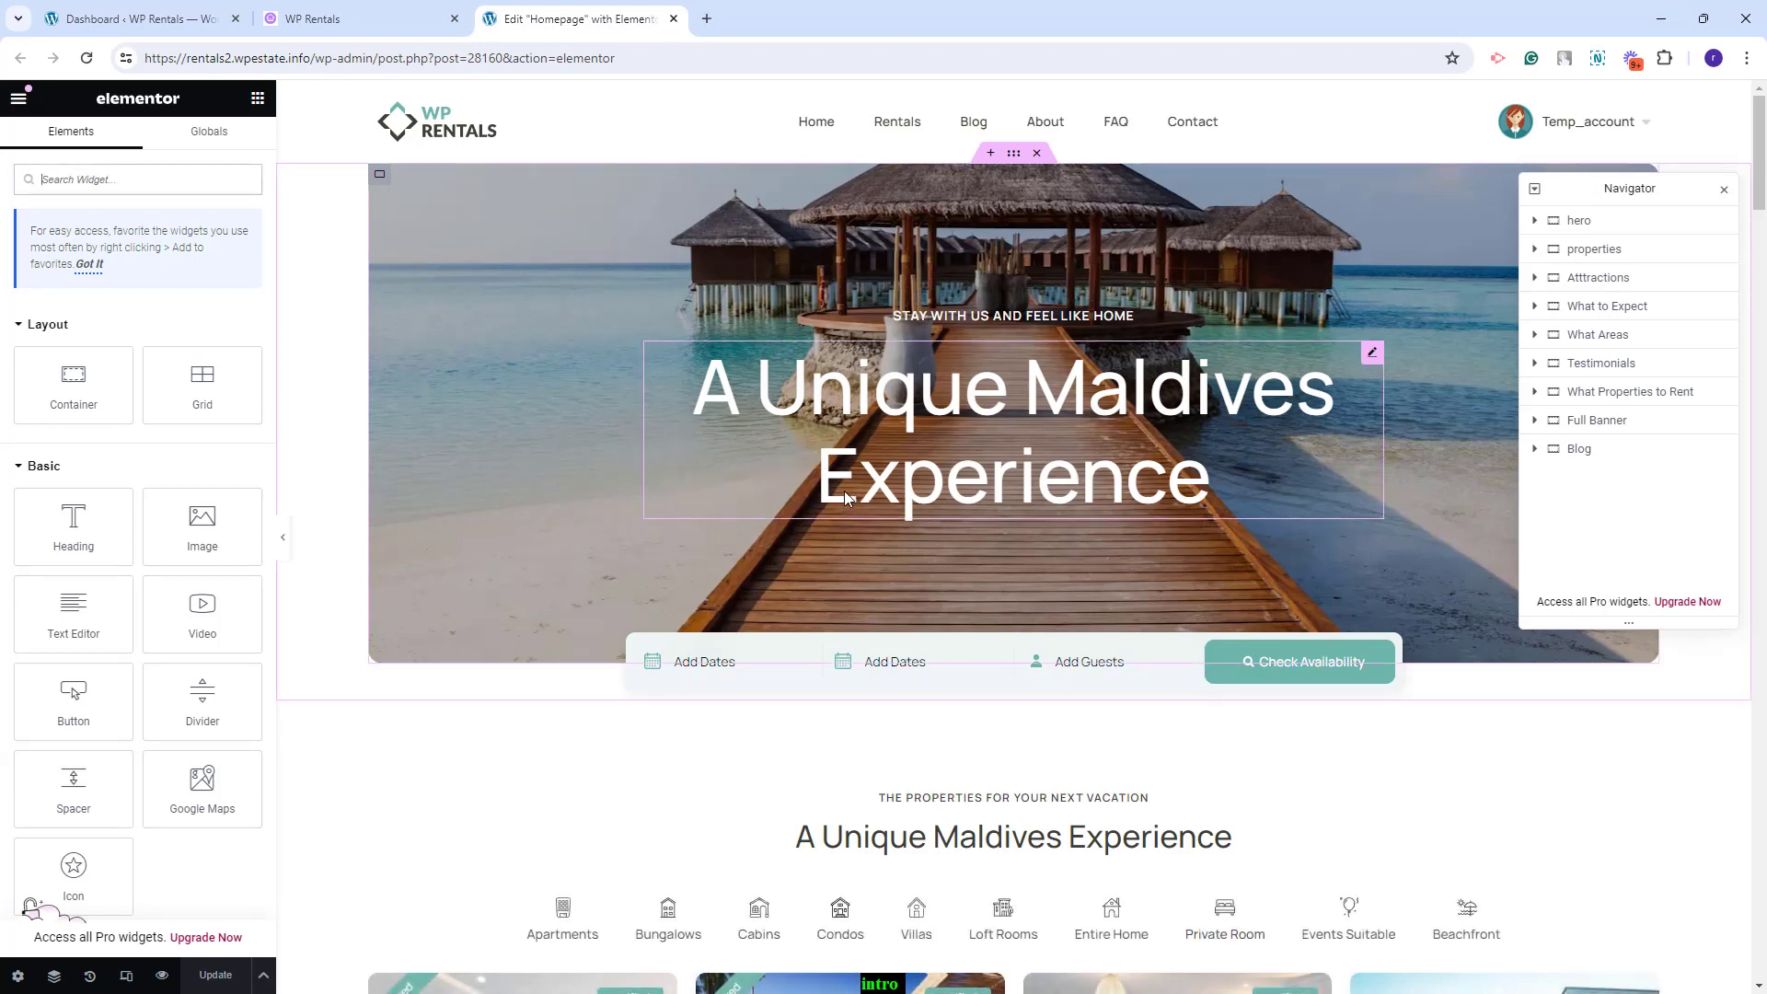
Expand the hero and inspect its headings group, background styling and both headings
click(1579, 221)
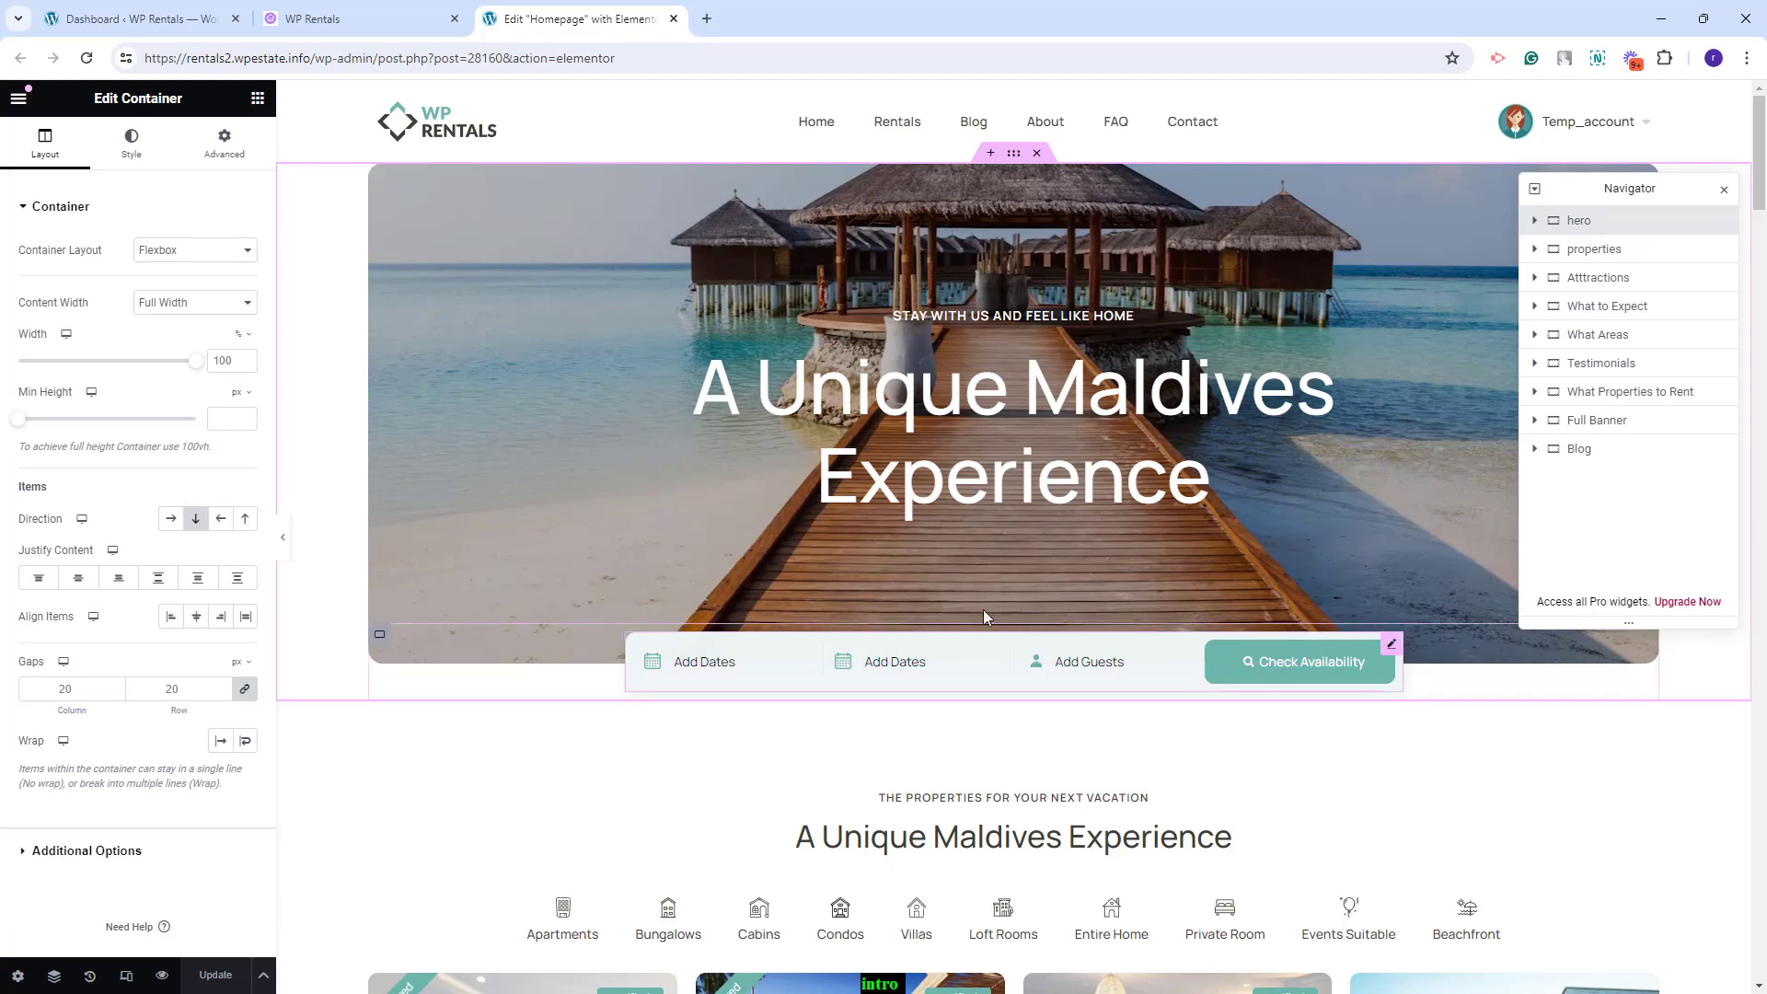
click(1534, 220)
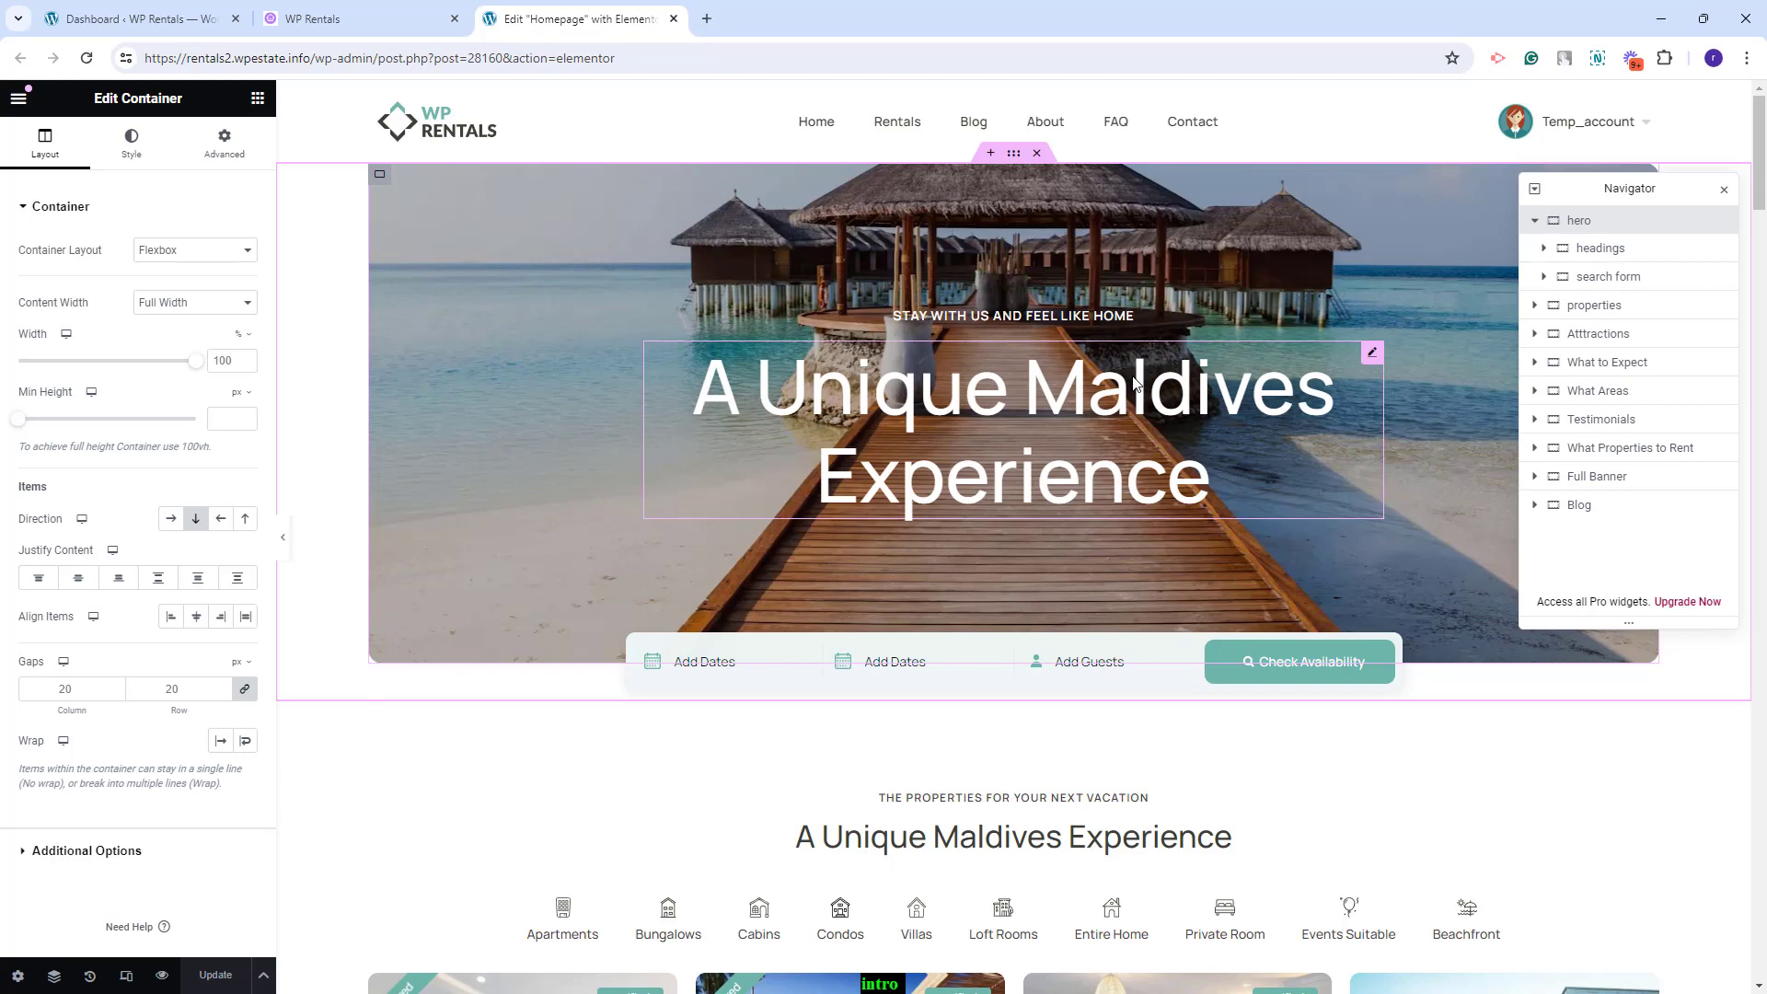
click(1599, 247)
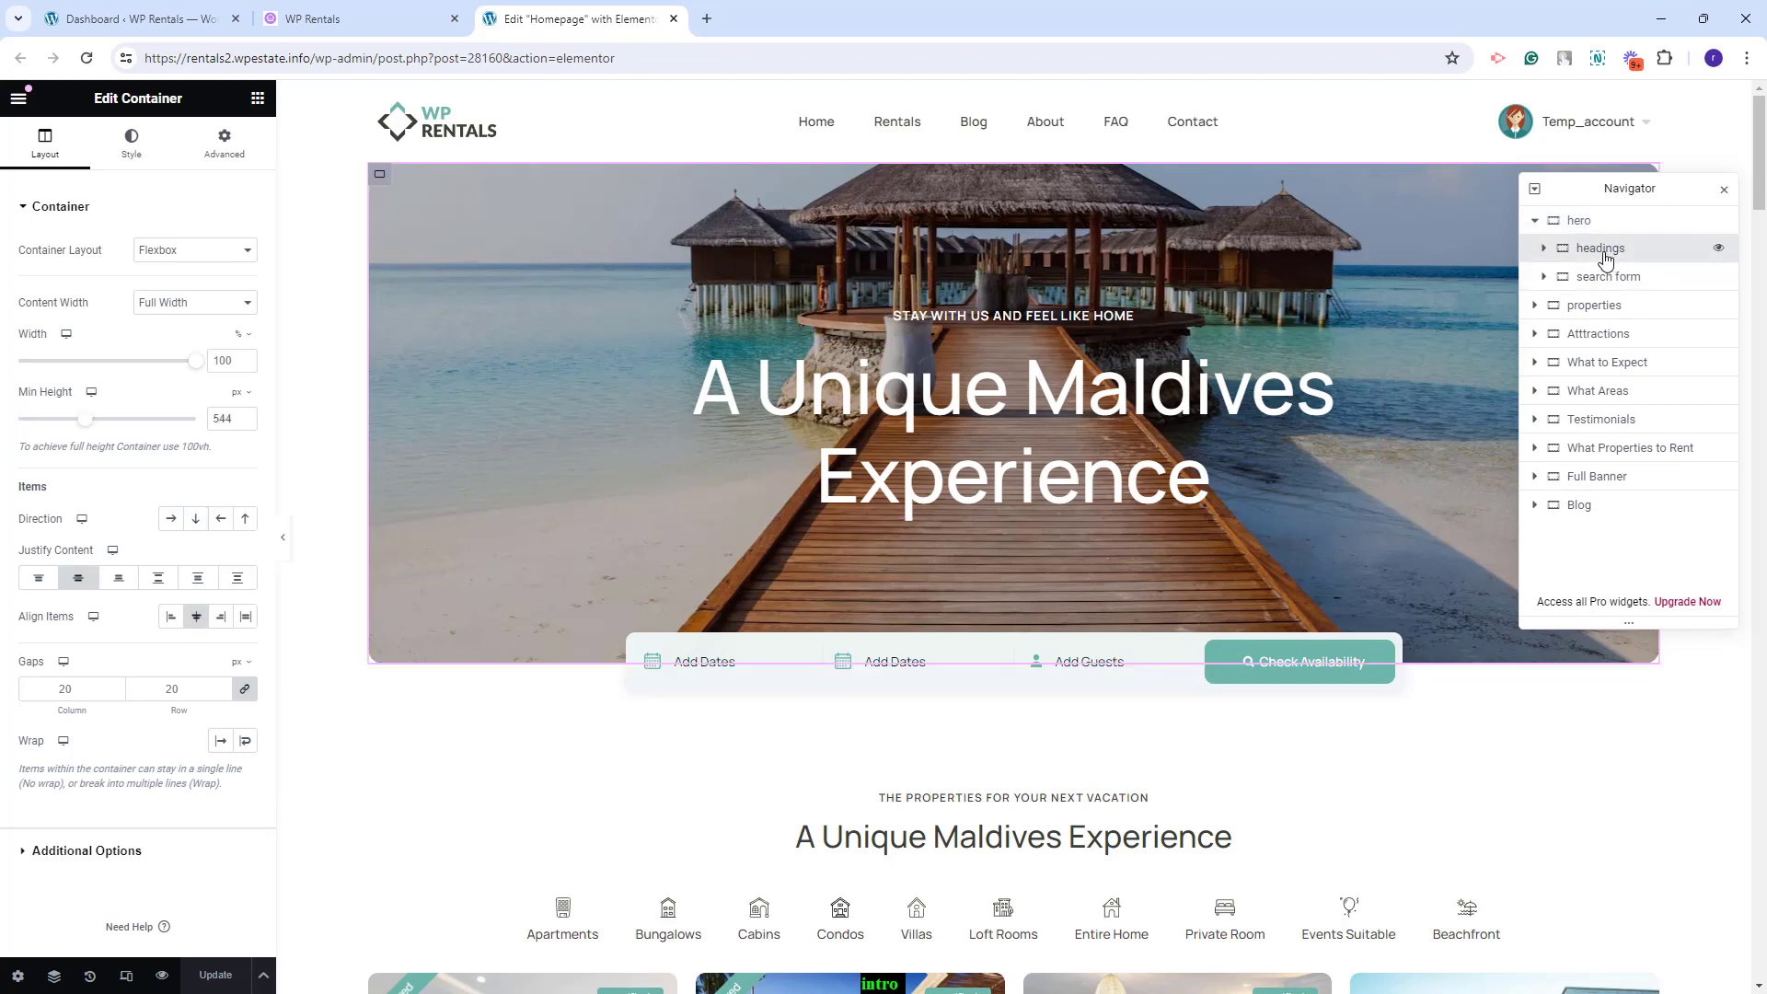
click(126, 157)
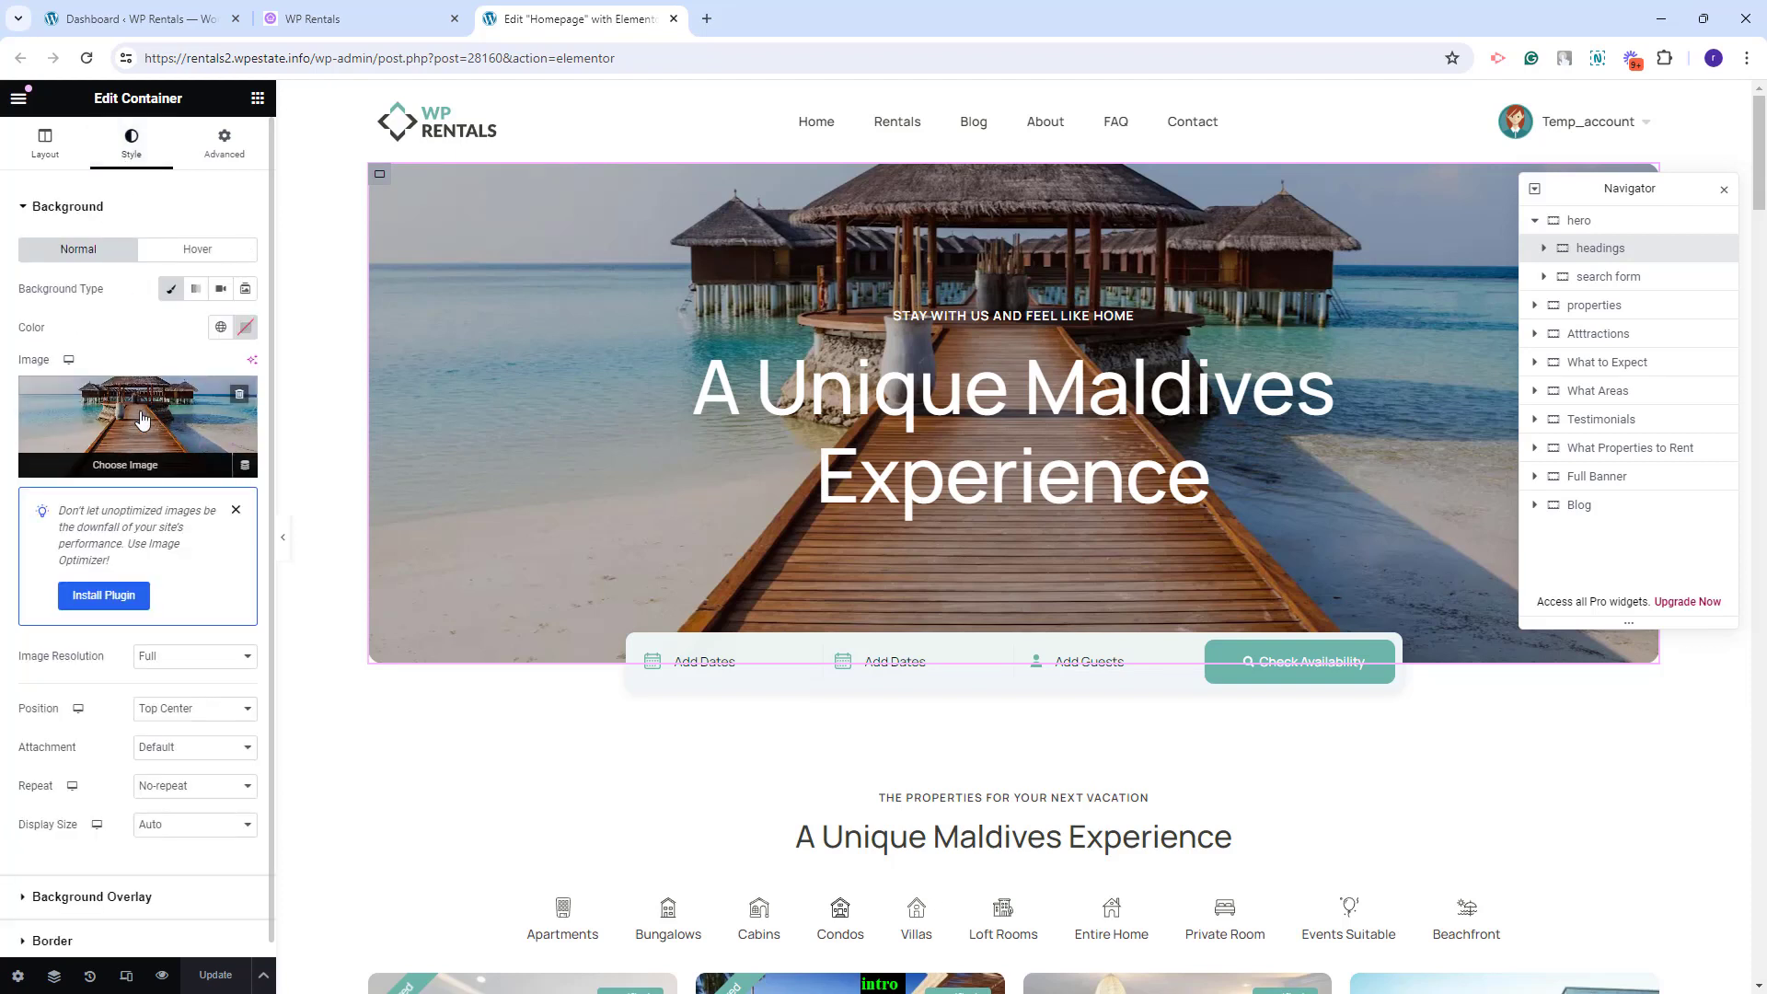
click(1116, 409)
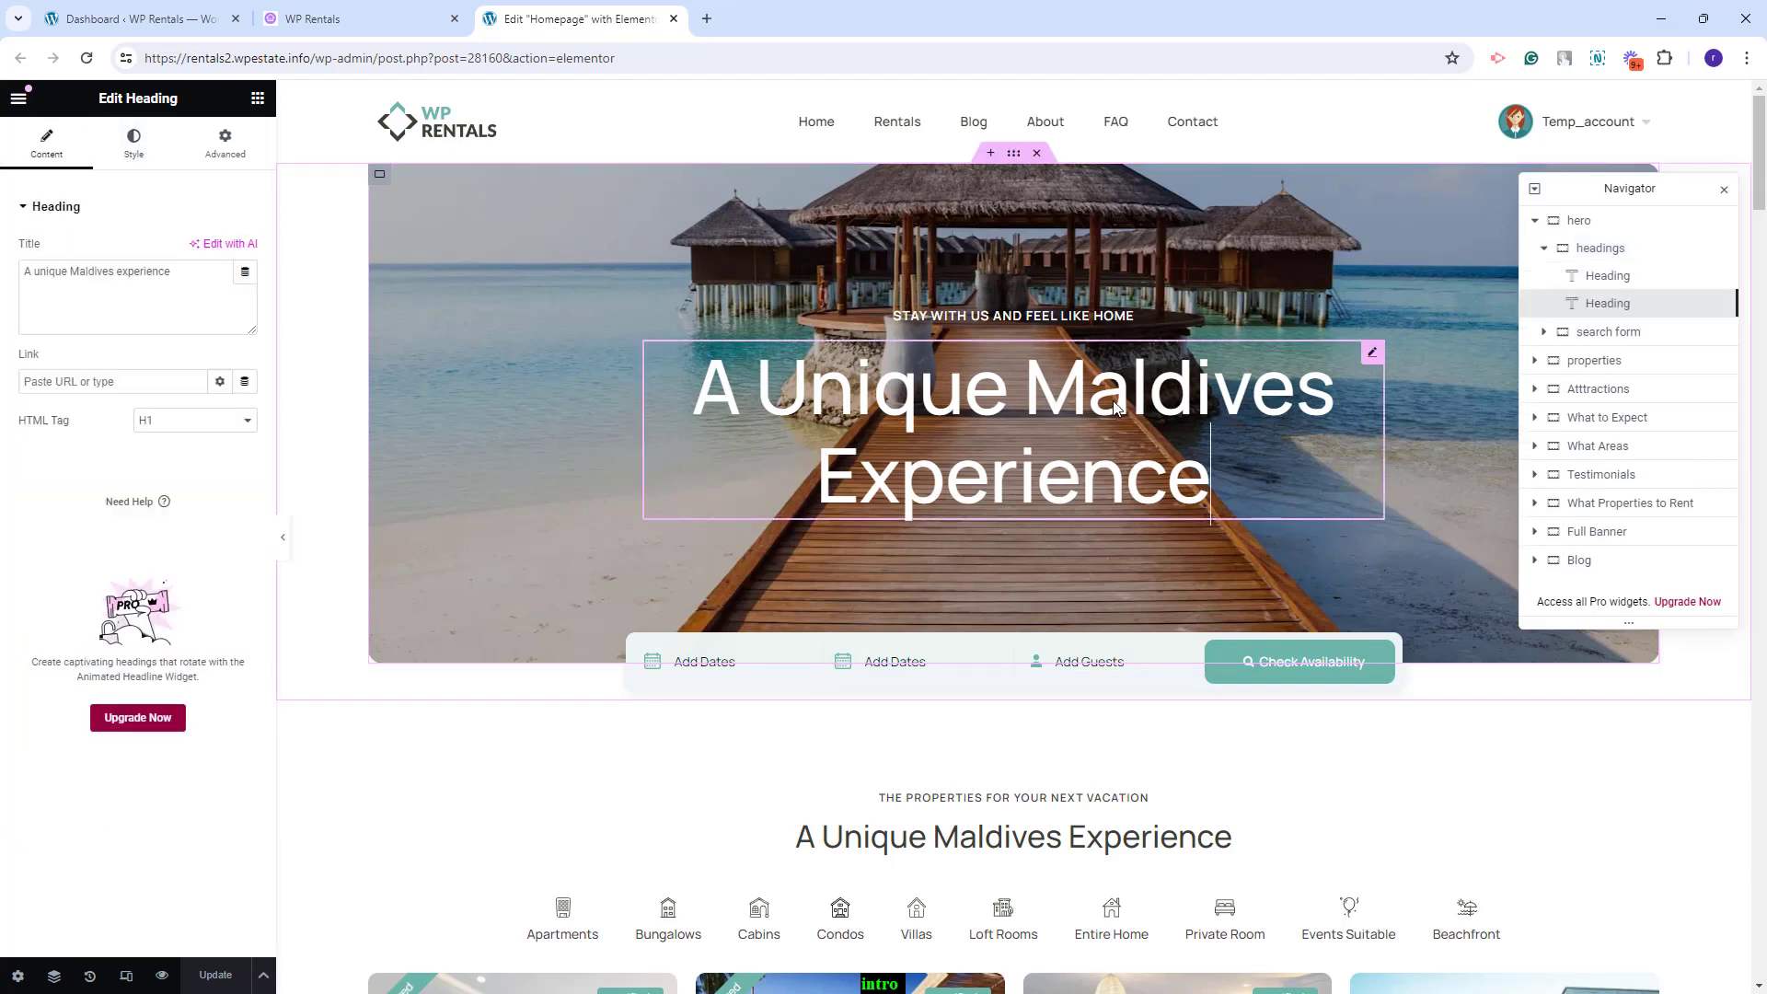
click(1083, 327)
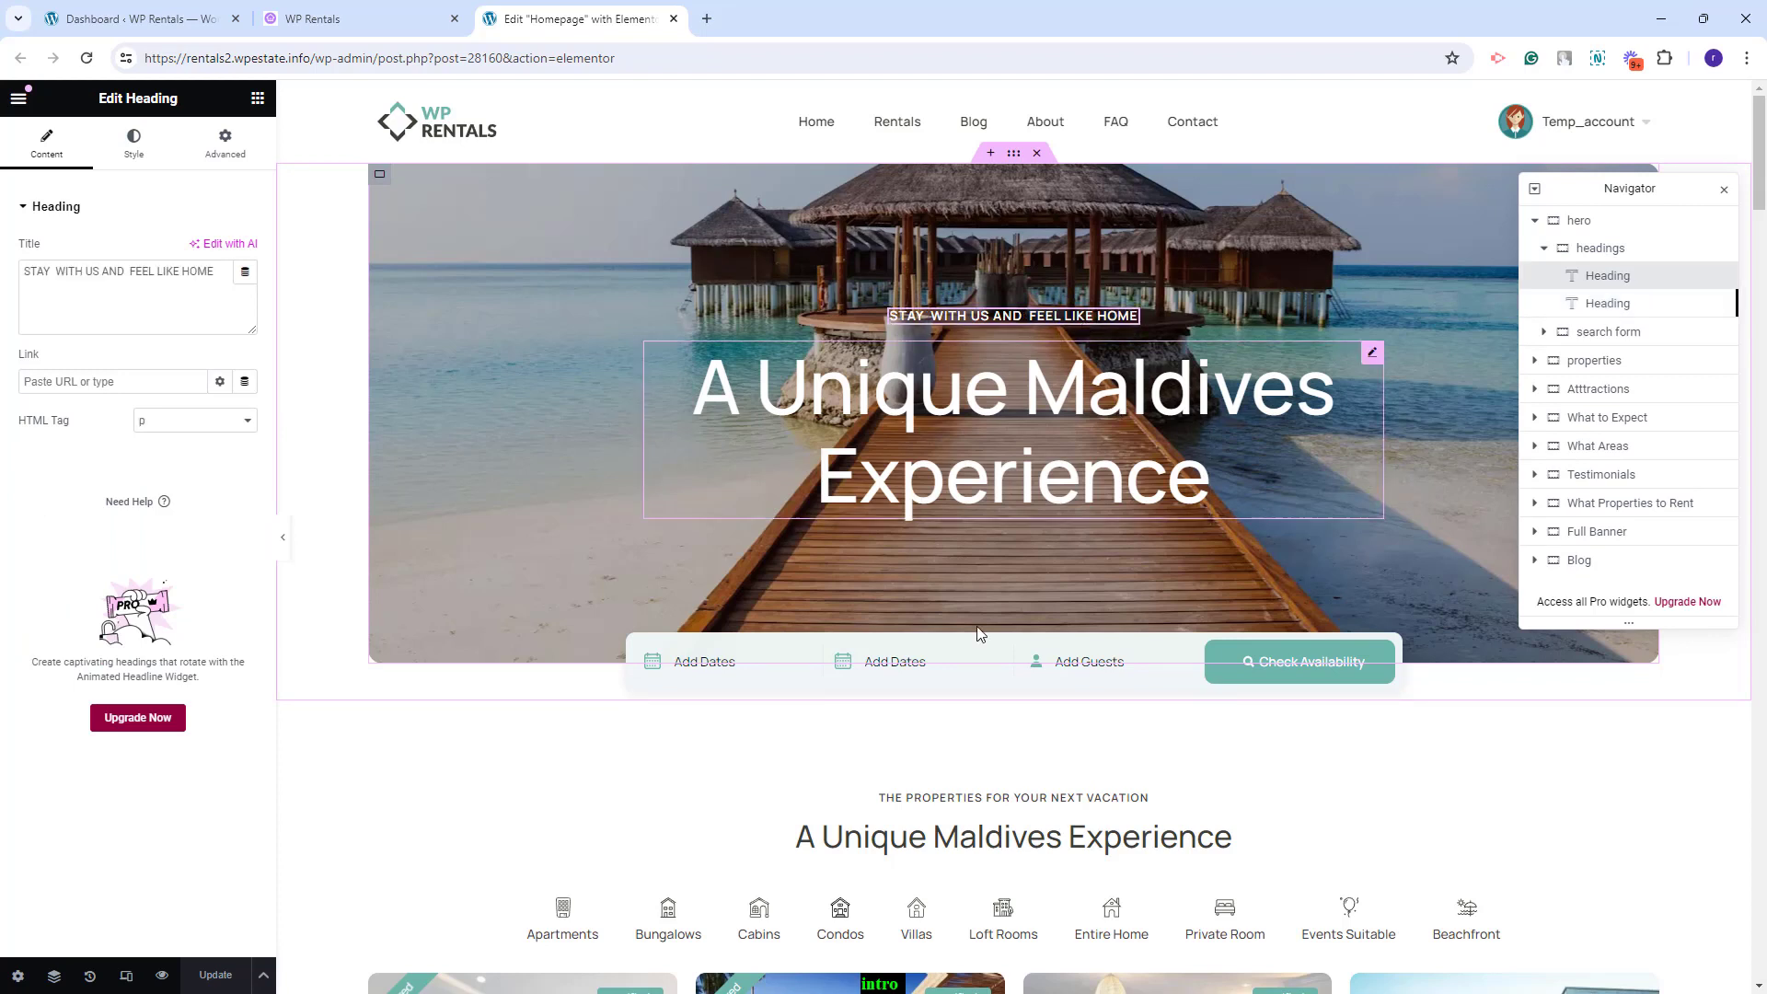
Review the search form's Check In and Check Out fields and styling, then select properties
click(990, 645)
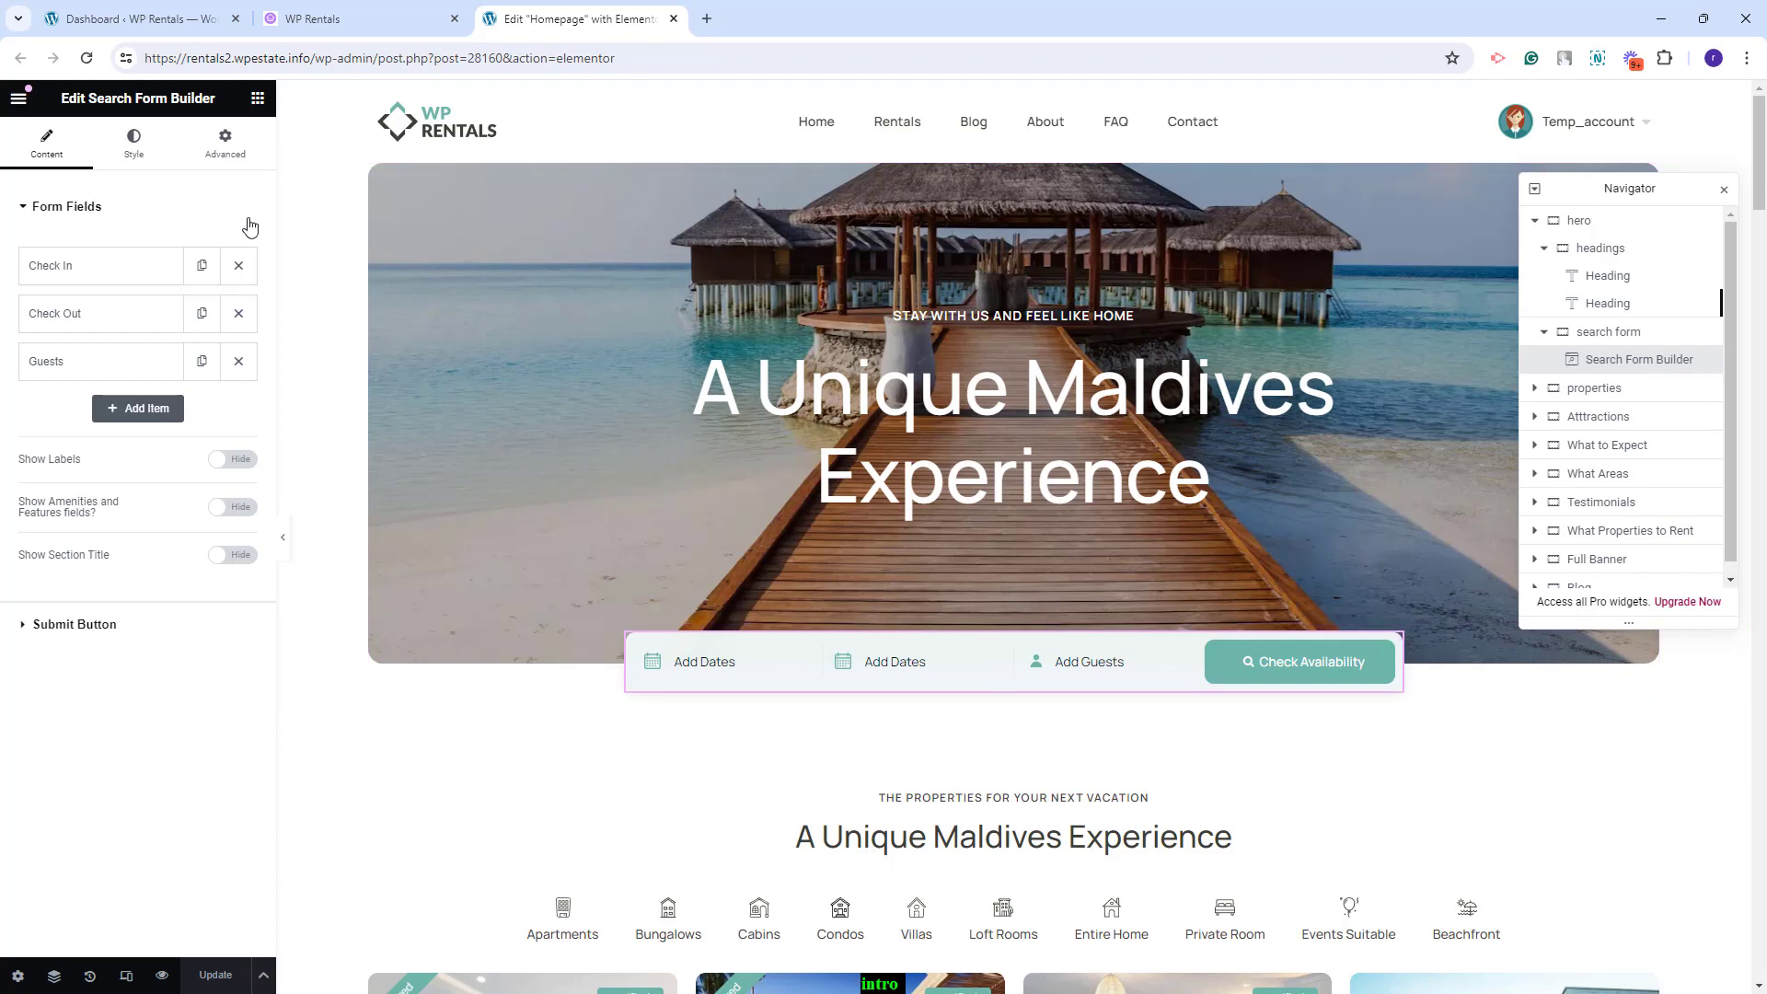
click(115, 267)
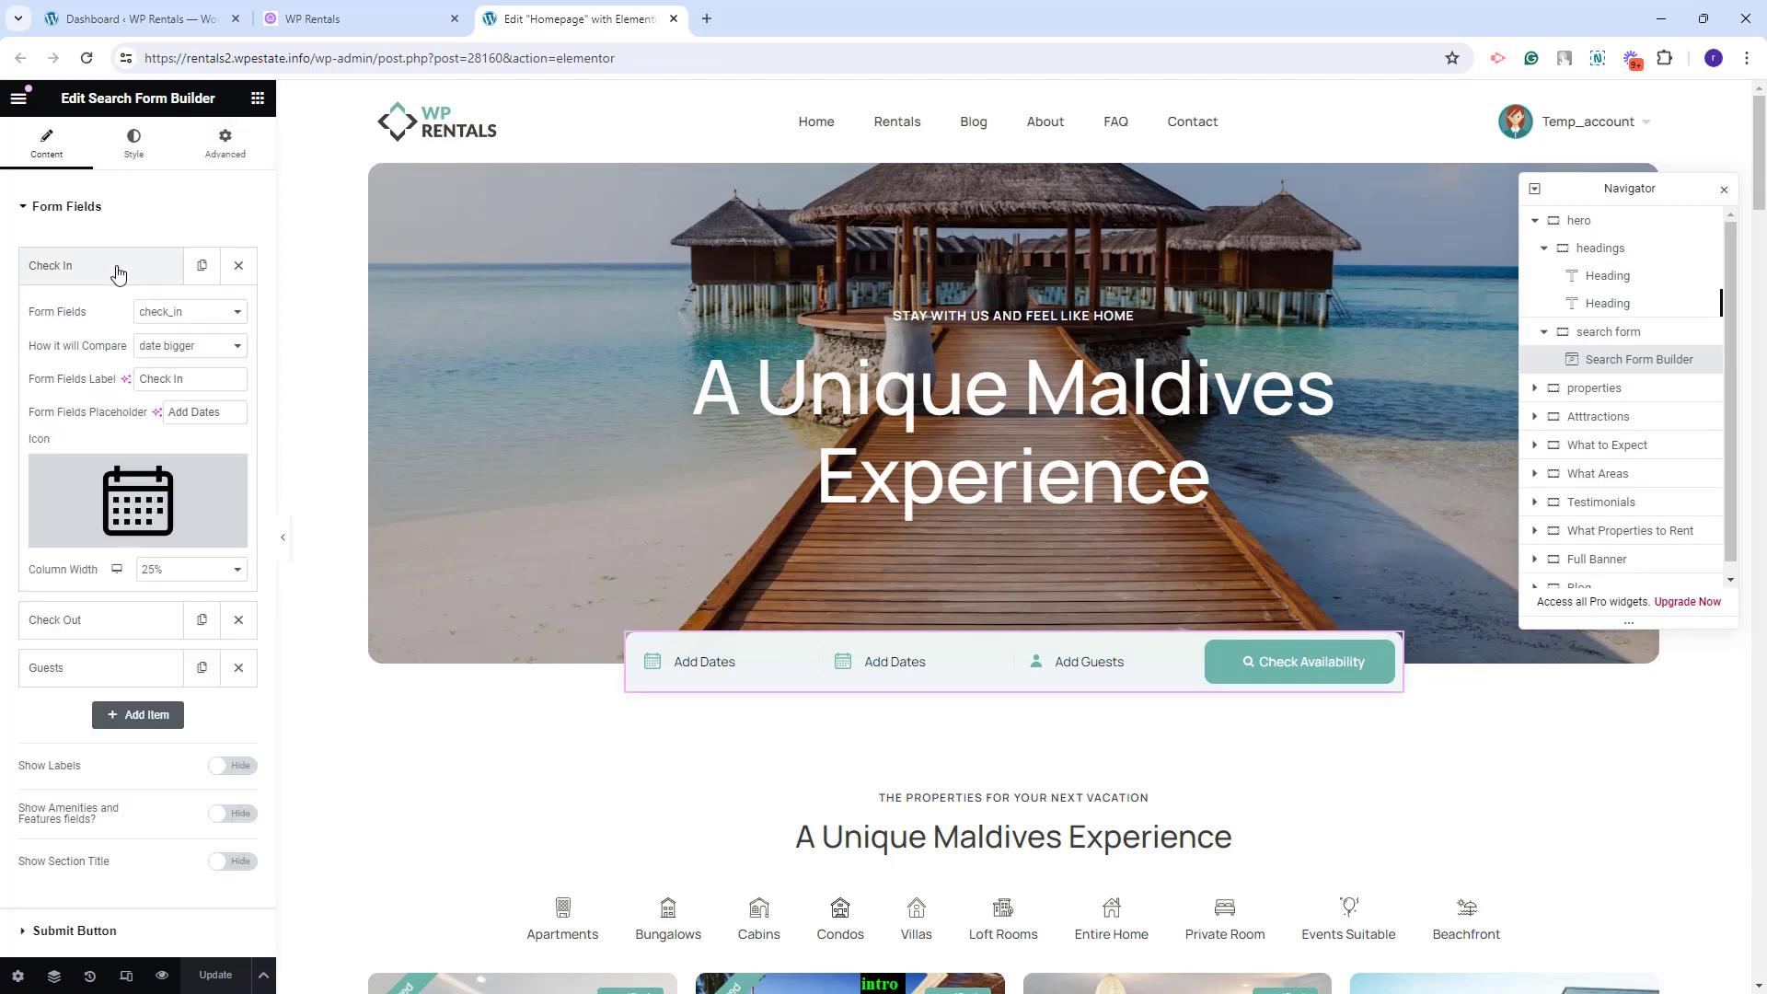
click(110, 619)
click(133, 142)
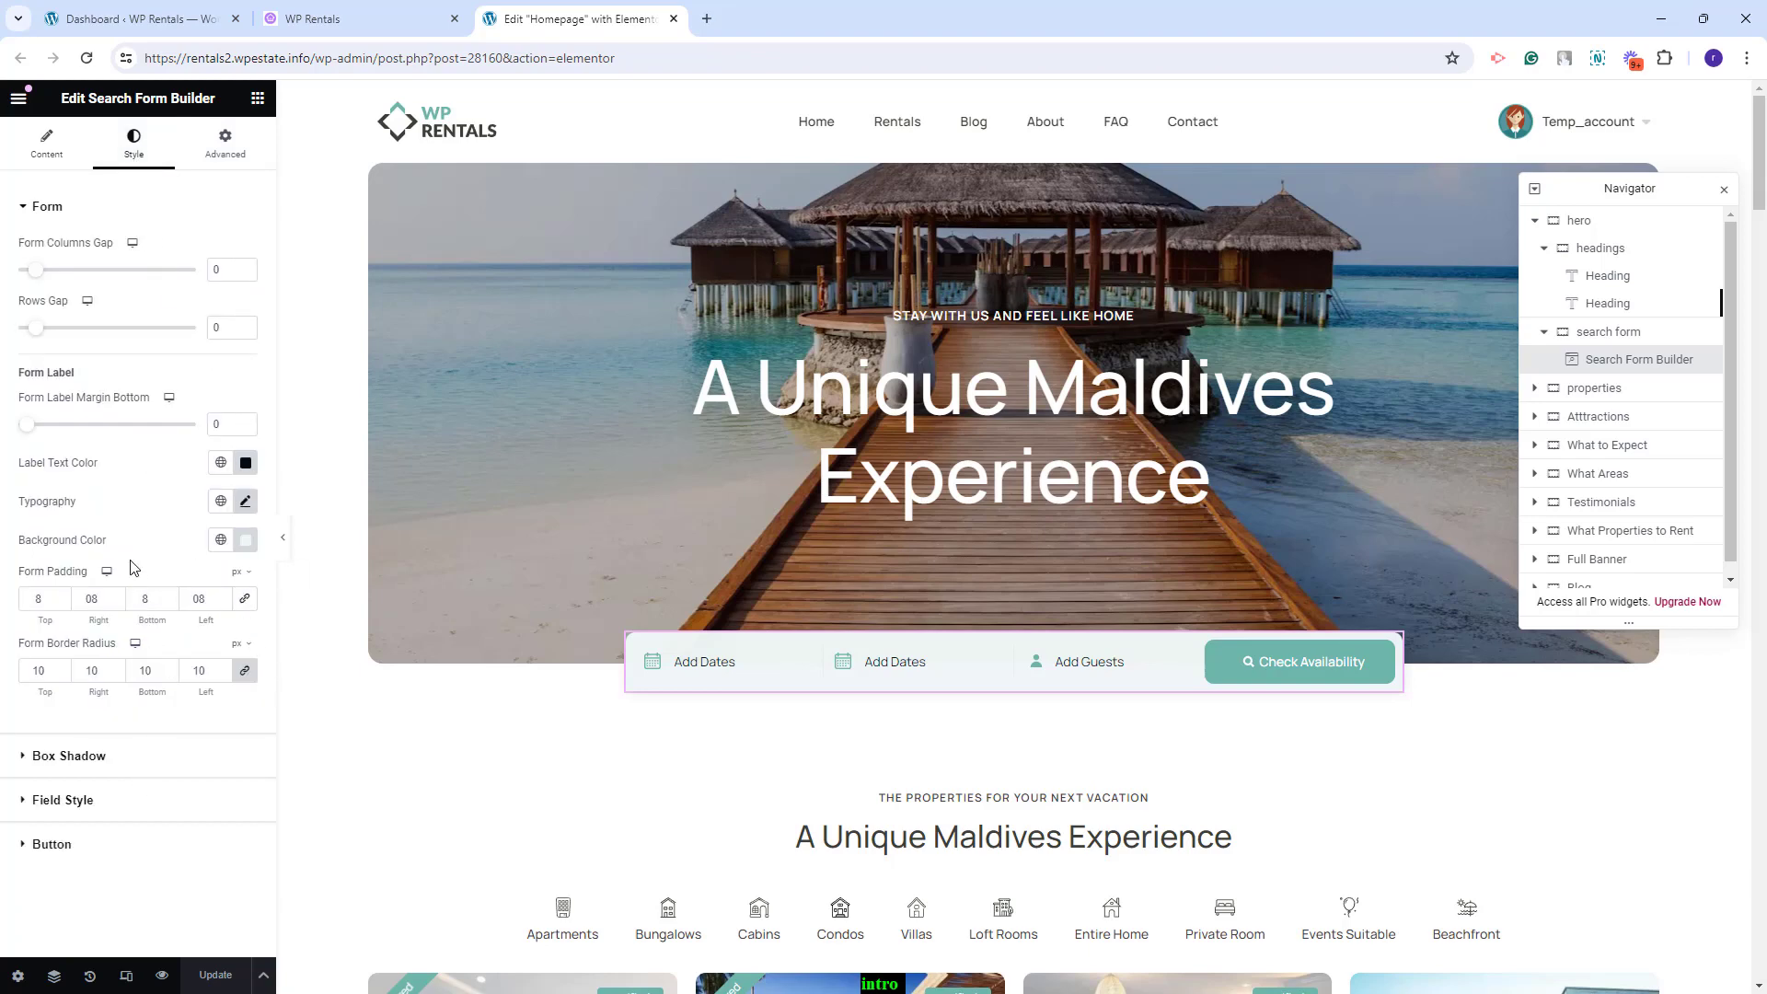
click(1623, 389)
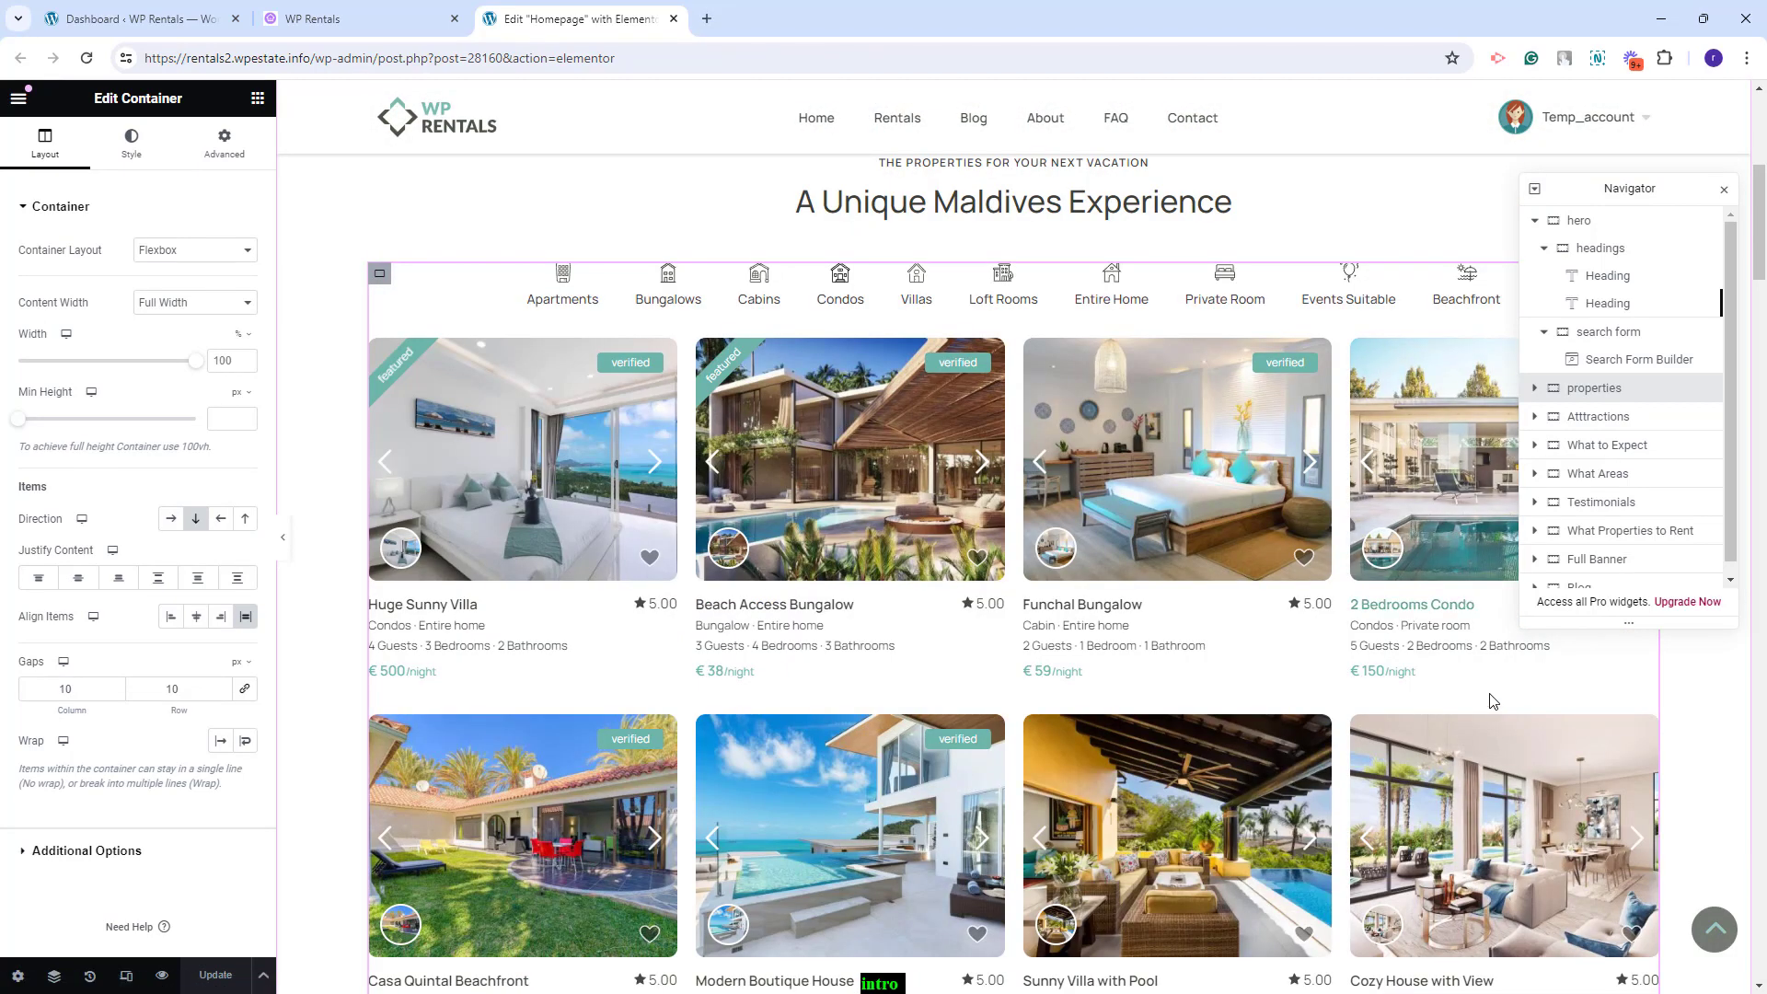
Inspect the listings widget's Apartments filter and category terms, keeping Apartment chosen
click(851, 516)
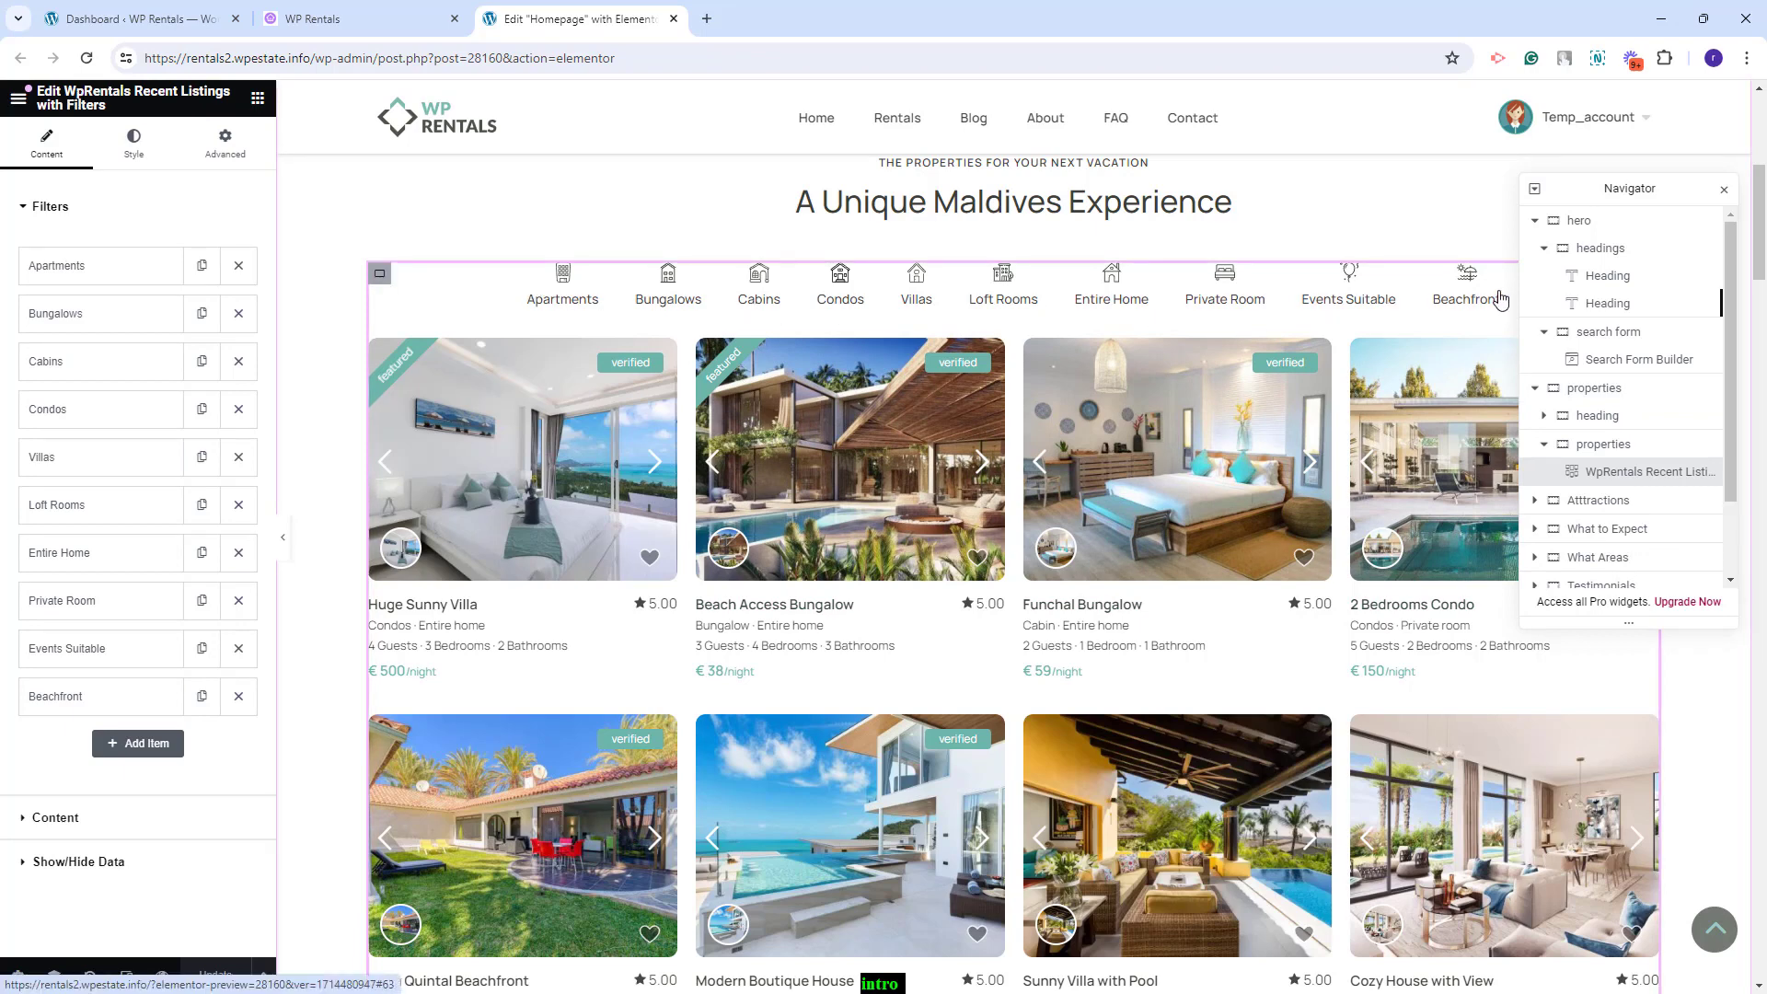
click(92, 272)
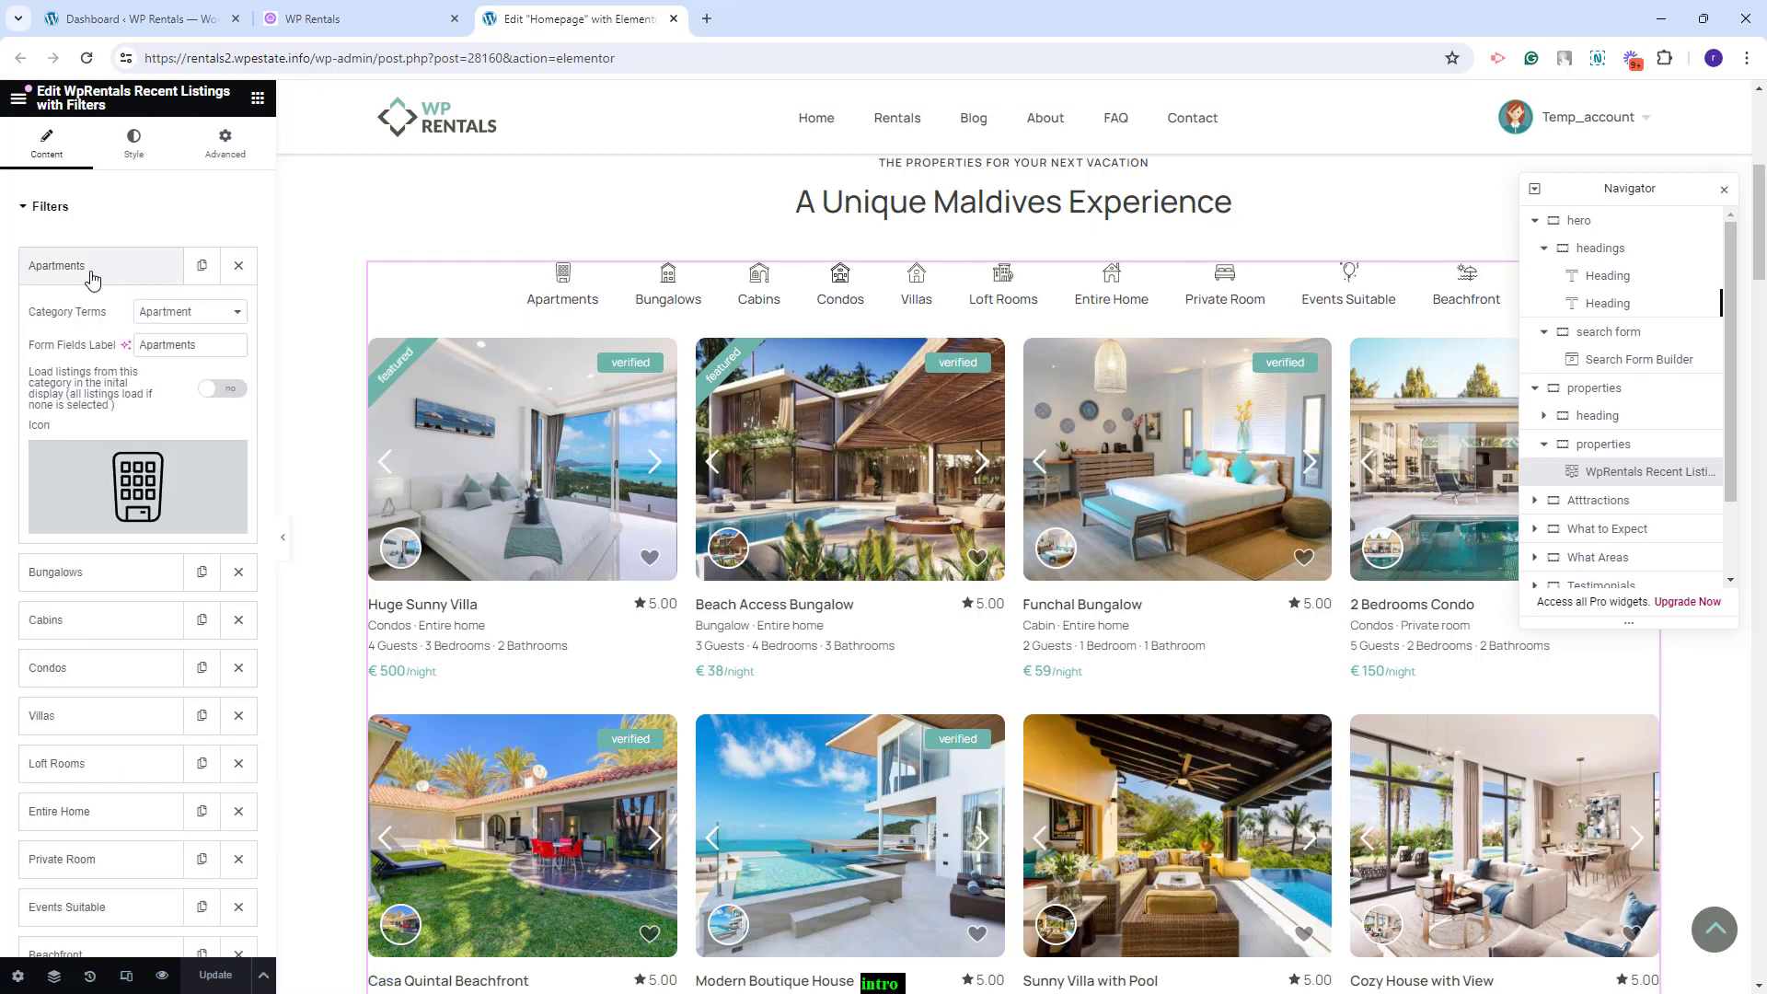
click(92, 268)
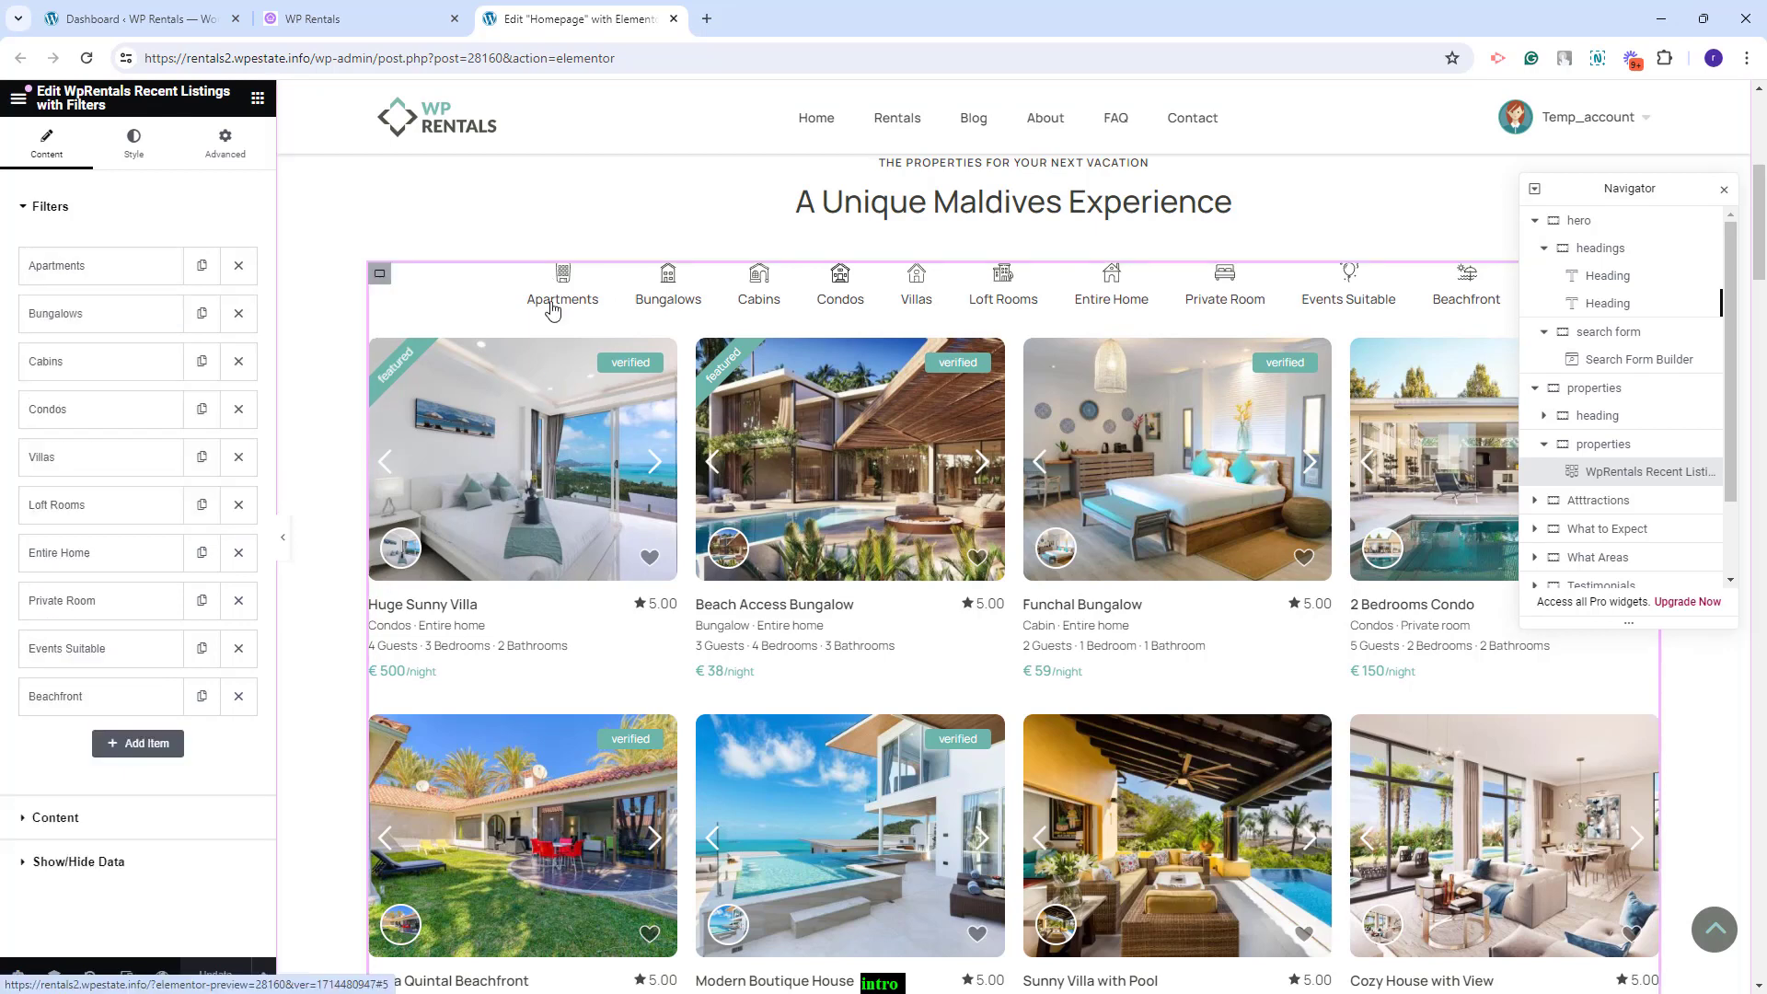
click(99, 268)
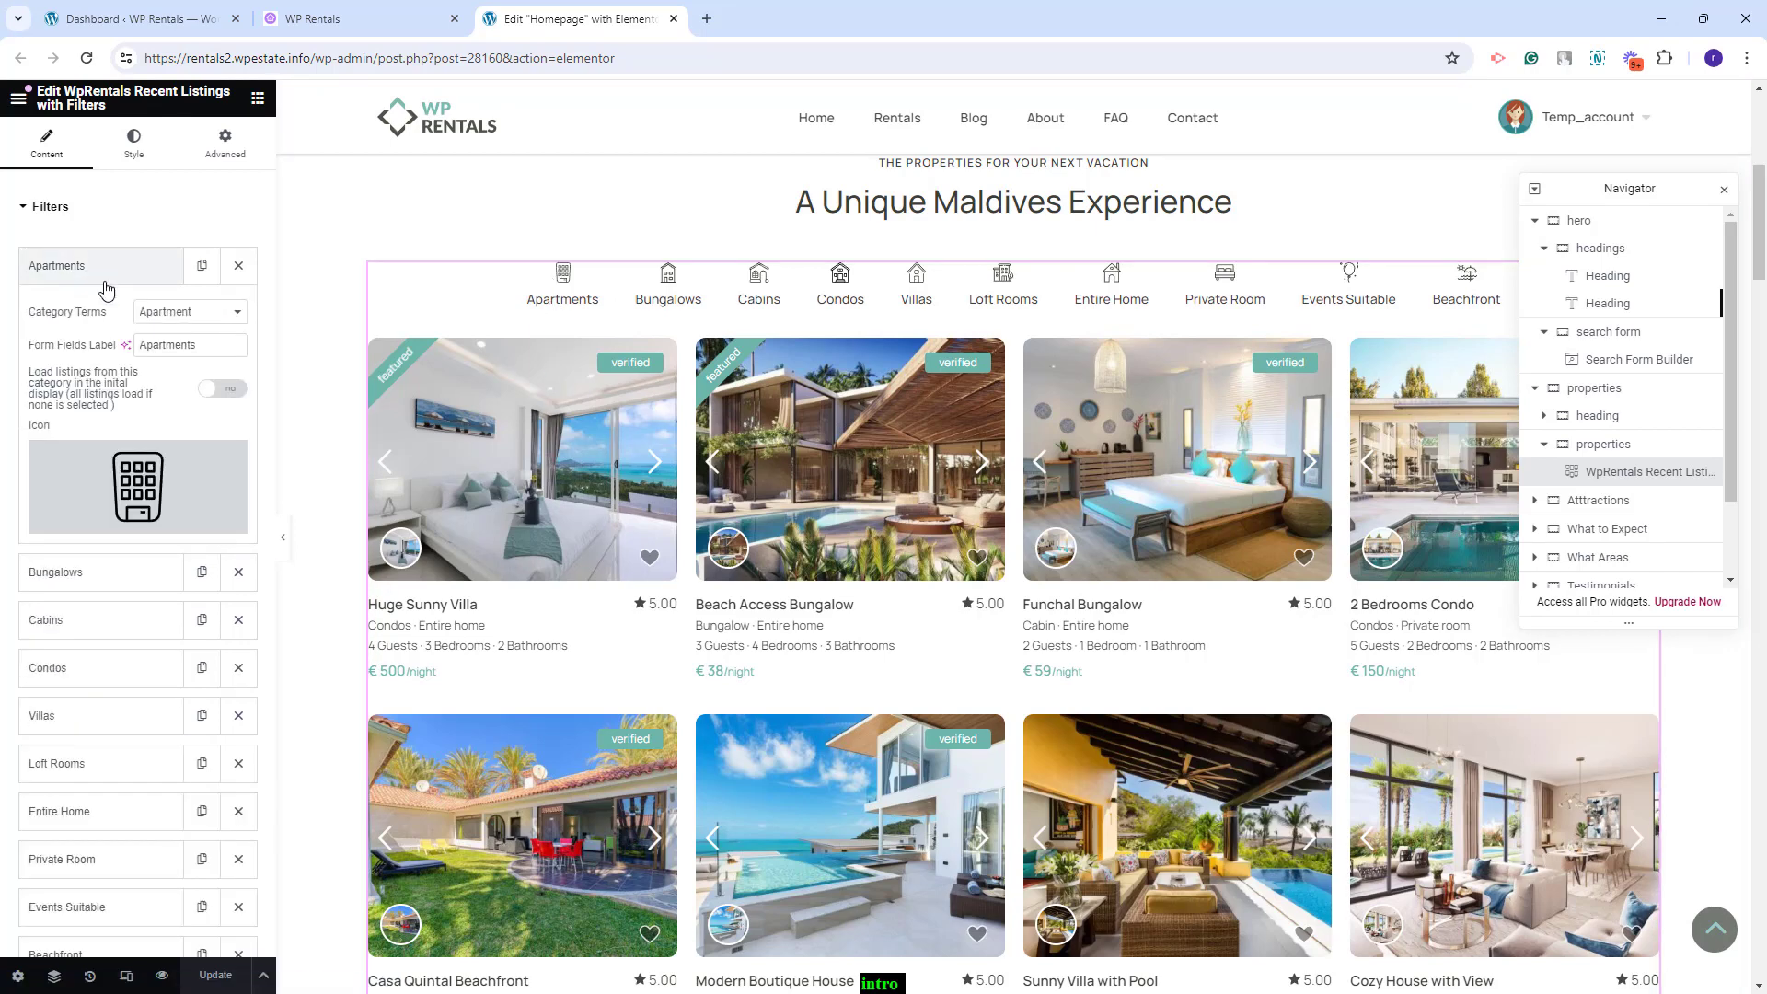
click(187, 313)
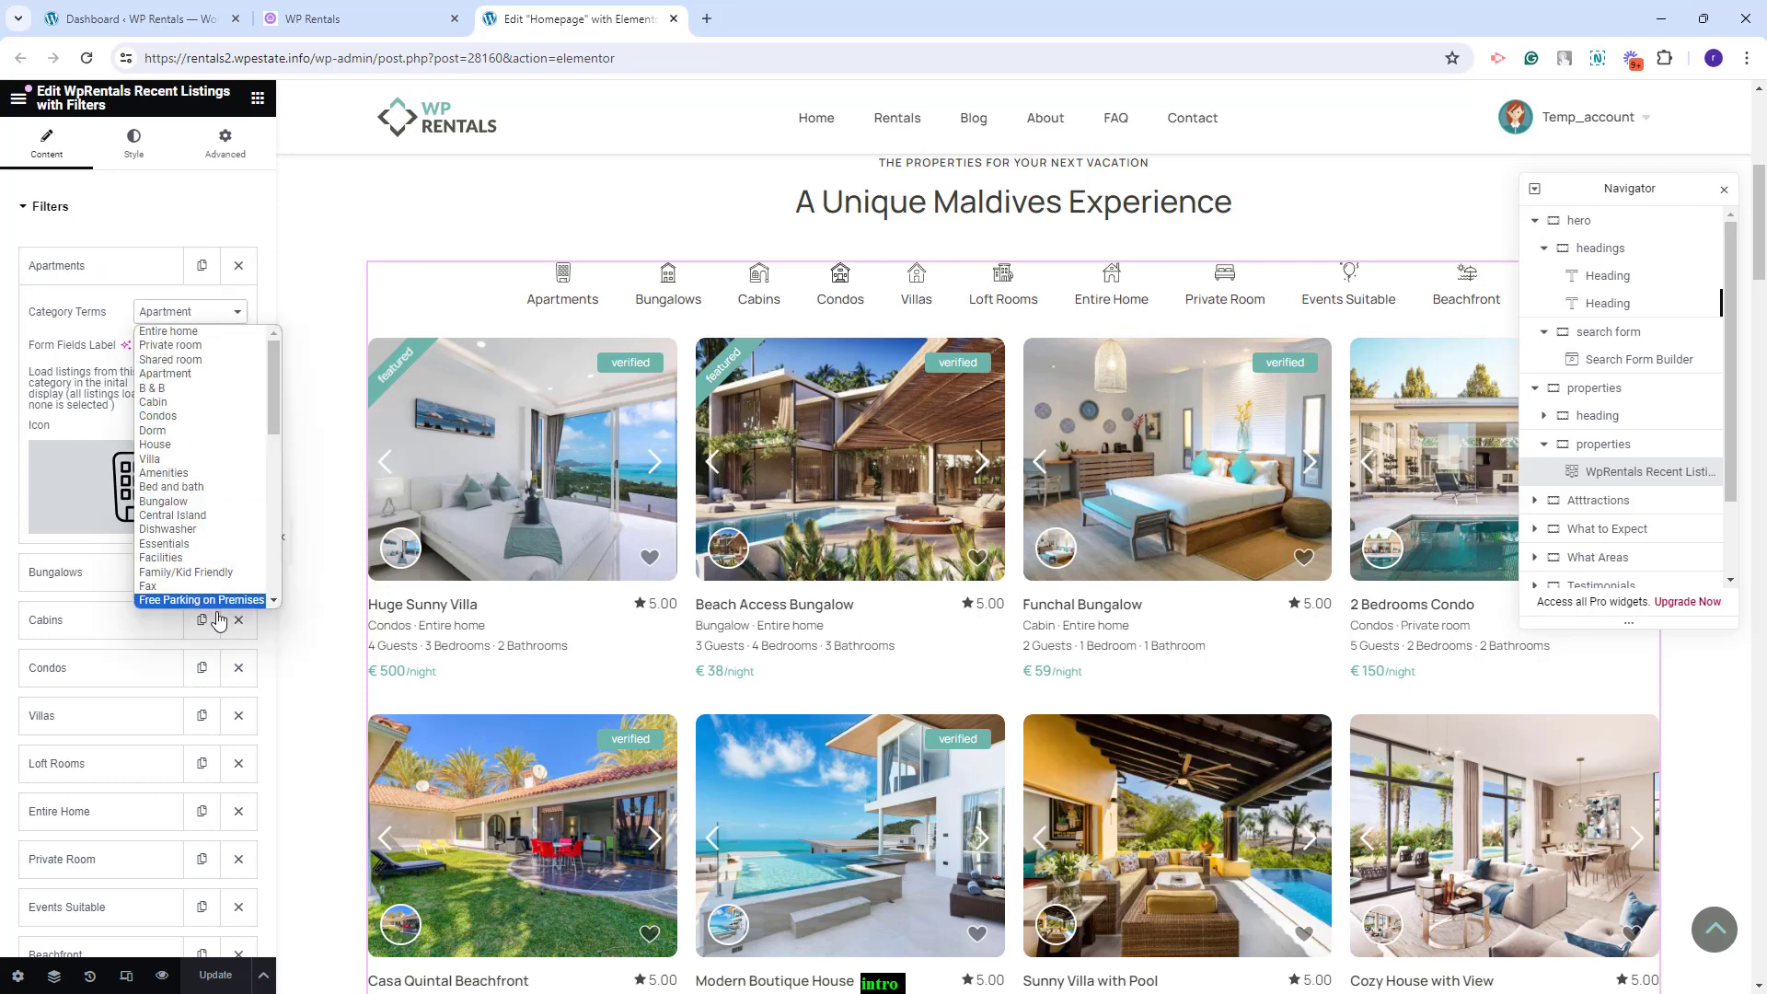
scroll(195, 398, down, 1)
click(166, 360)
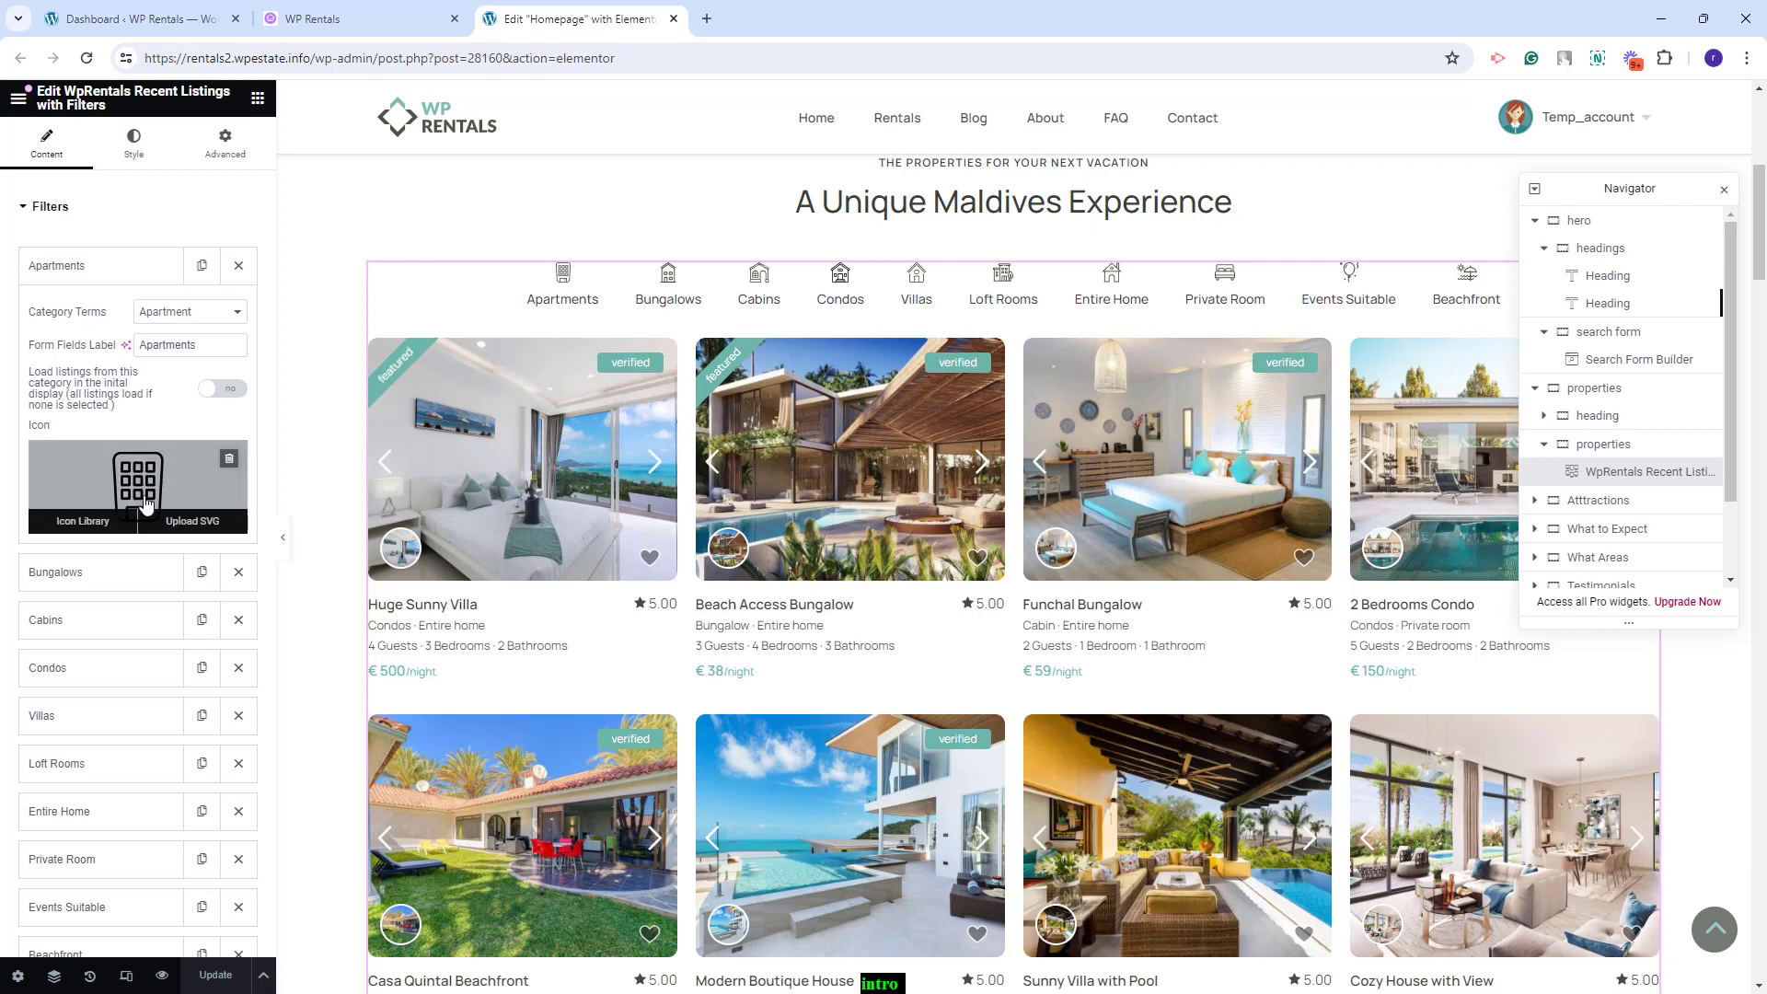
Review Content and Show/Hide Data, toggling Hide Owner Thumb on and back off, then select Attractions
click(50, 206)
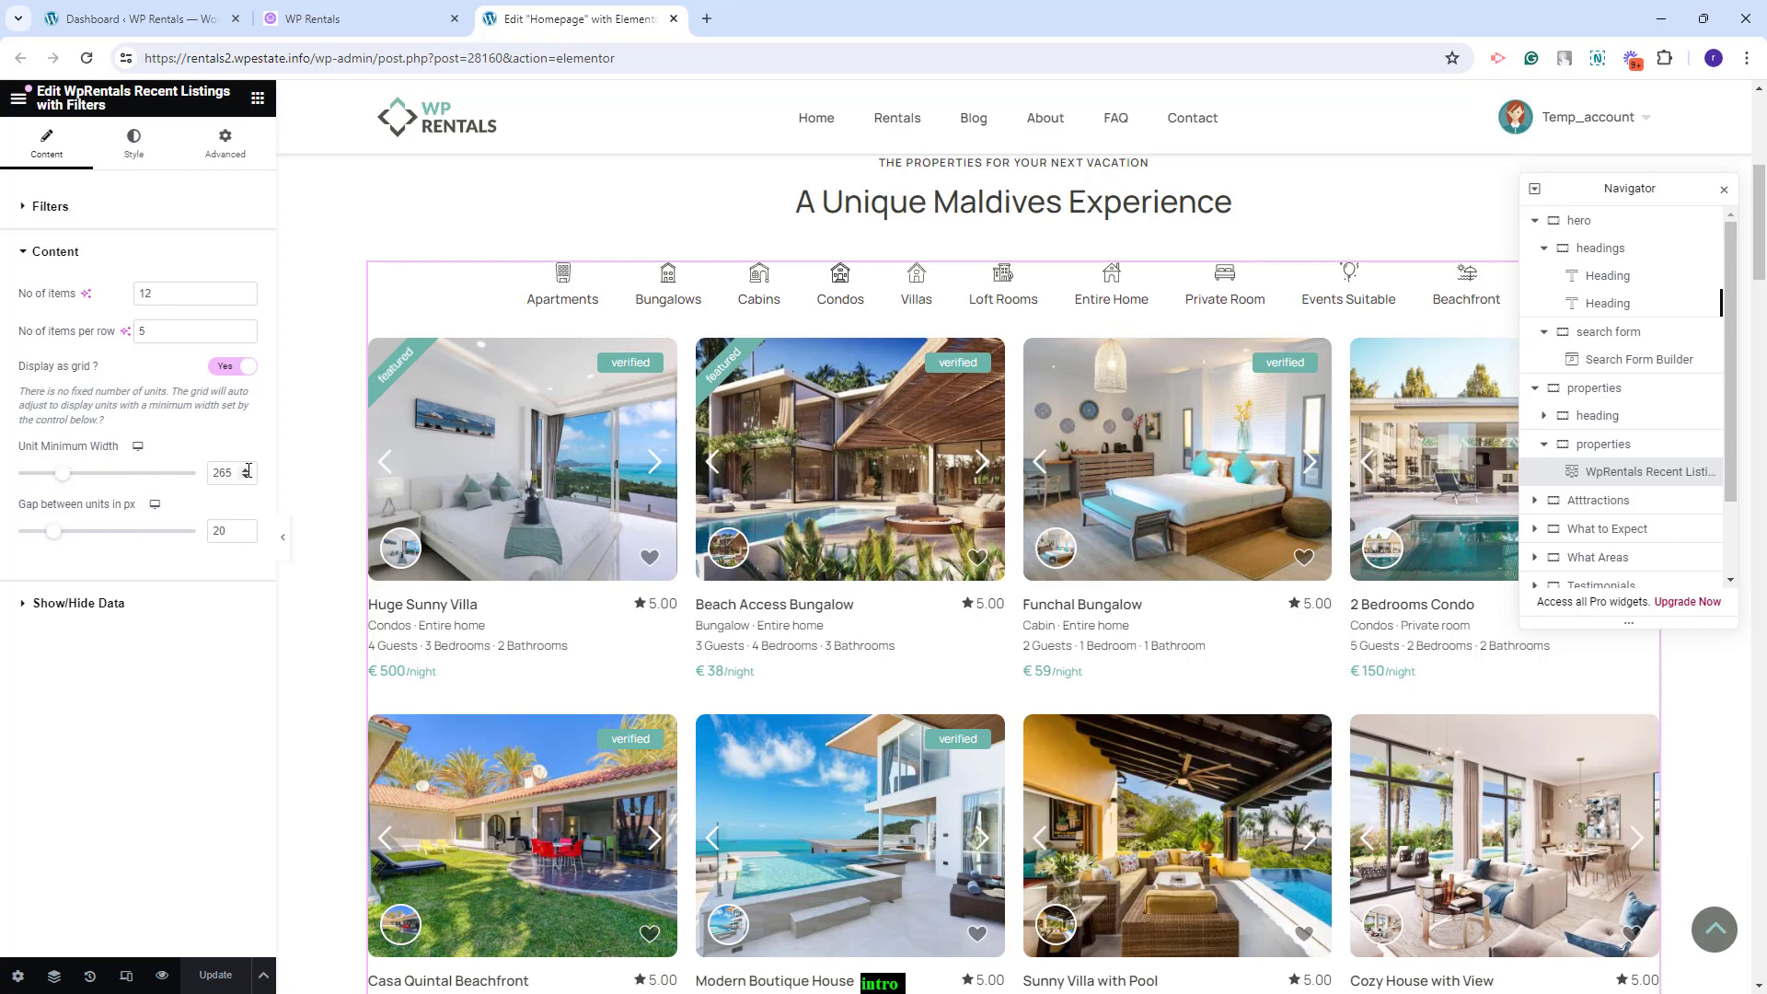
click(102, 607)
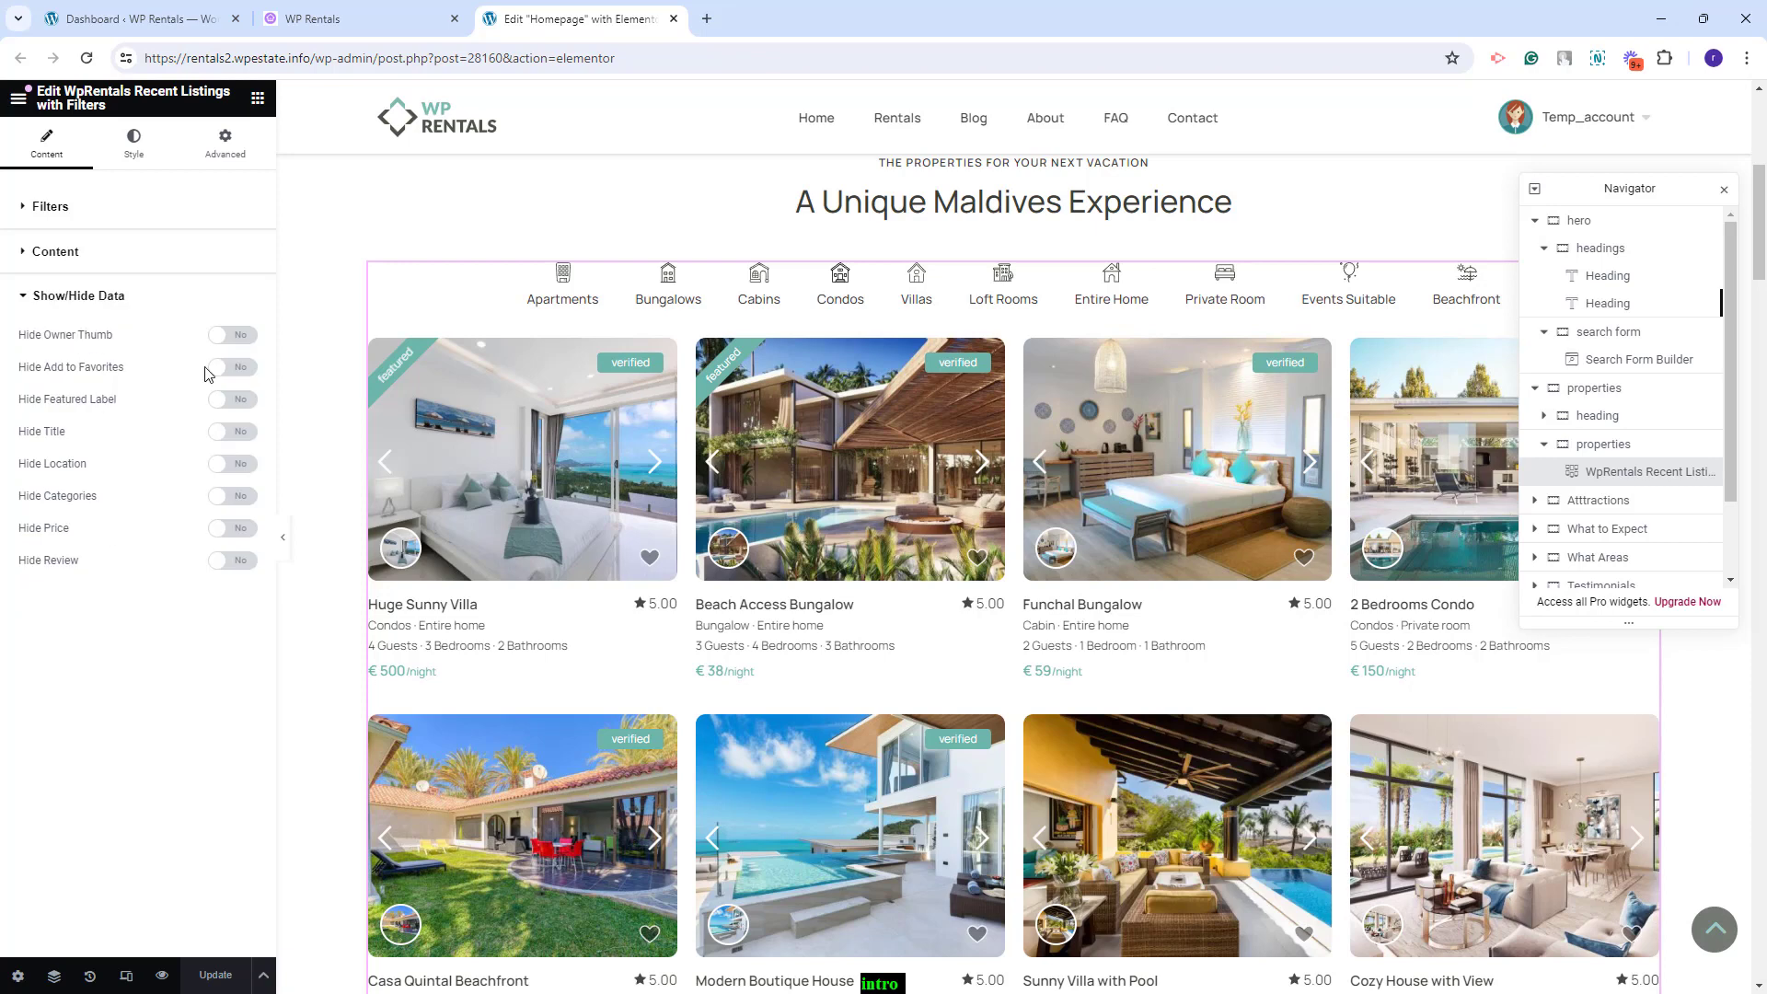
click(230, 338)
click(233, 338)
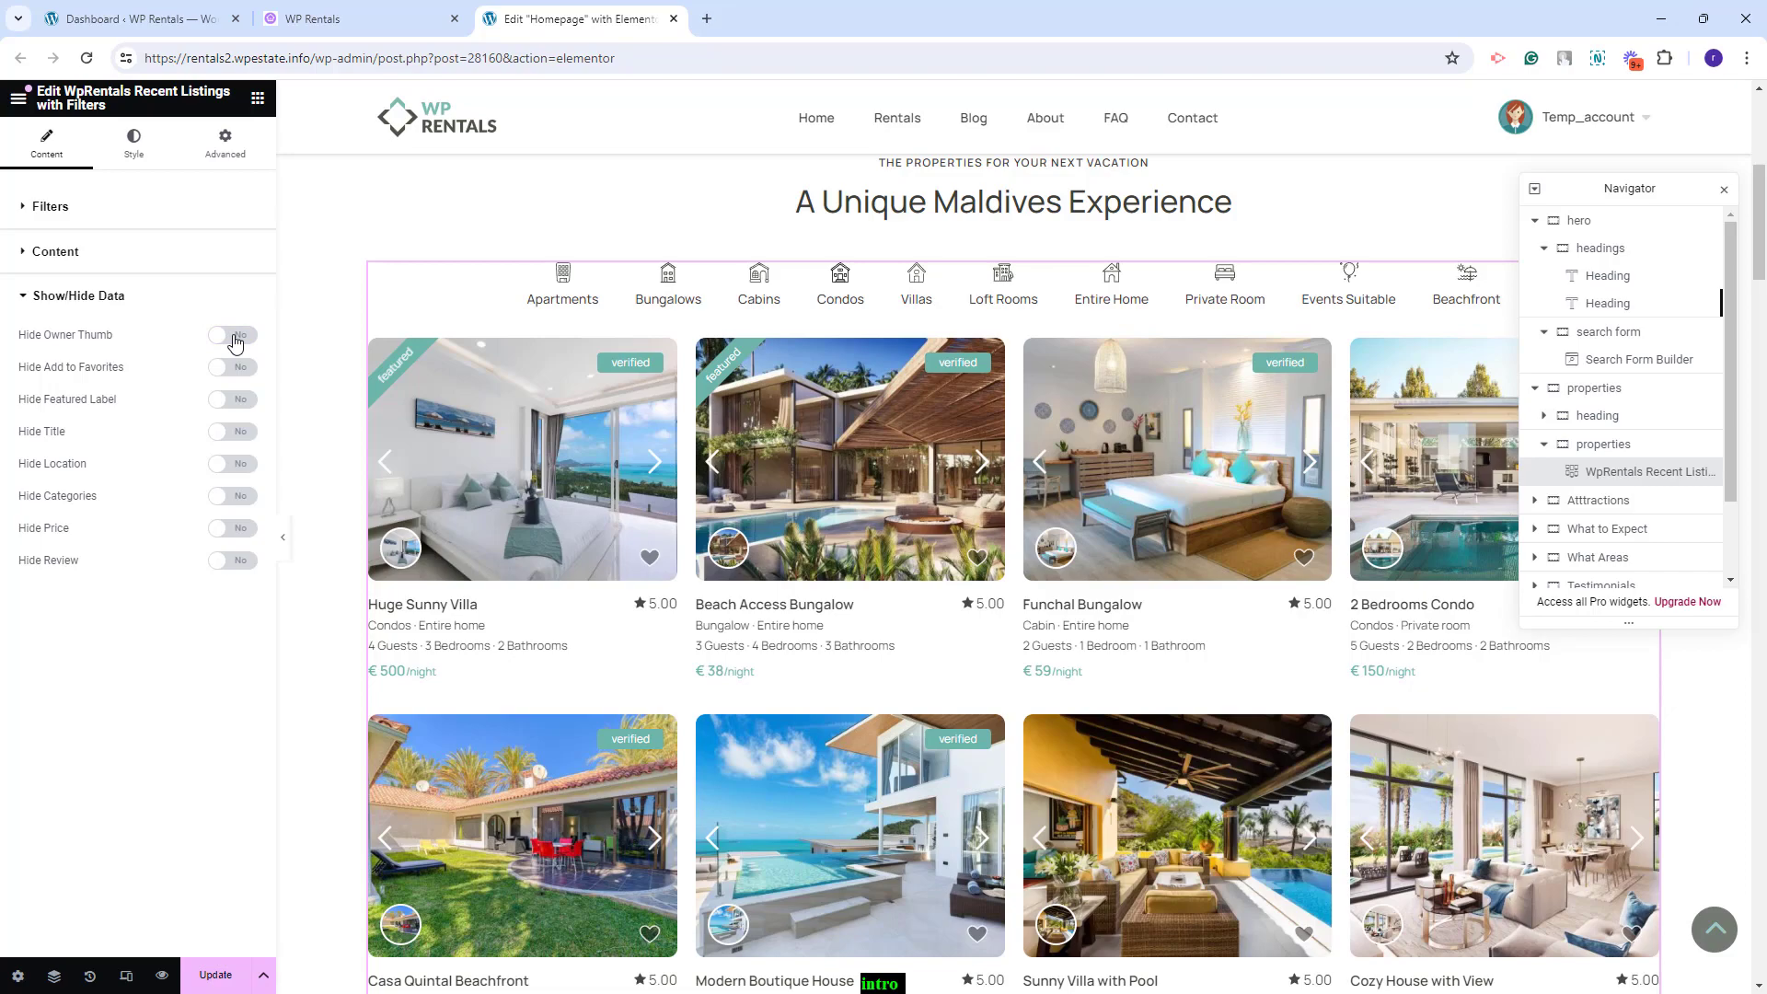
click(1597, 499)
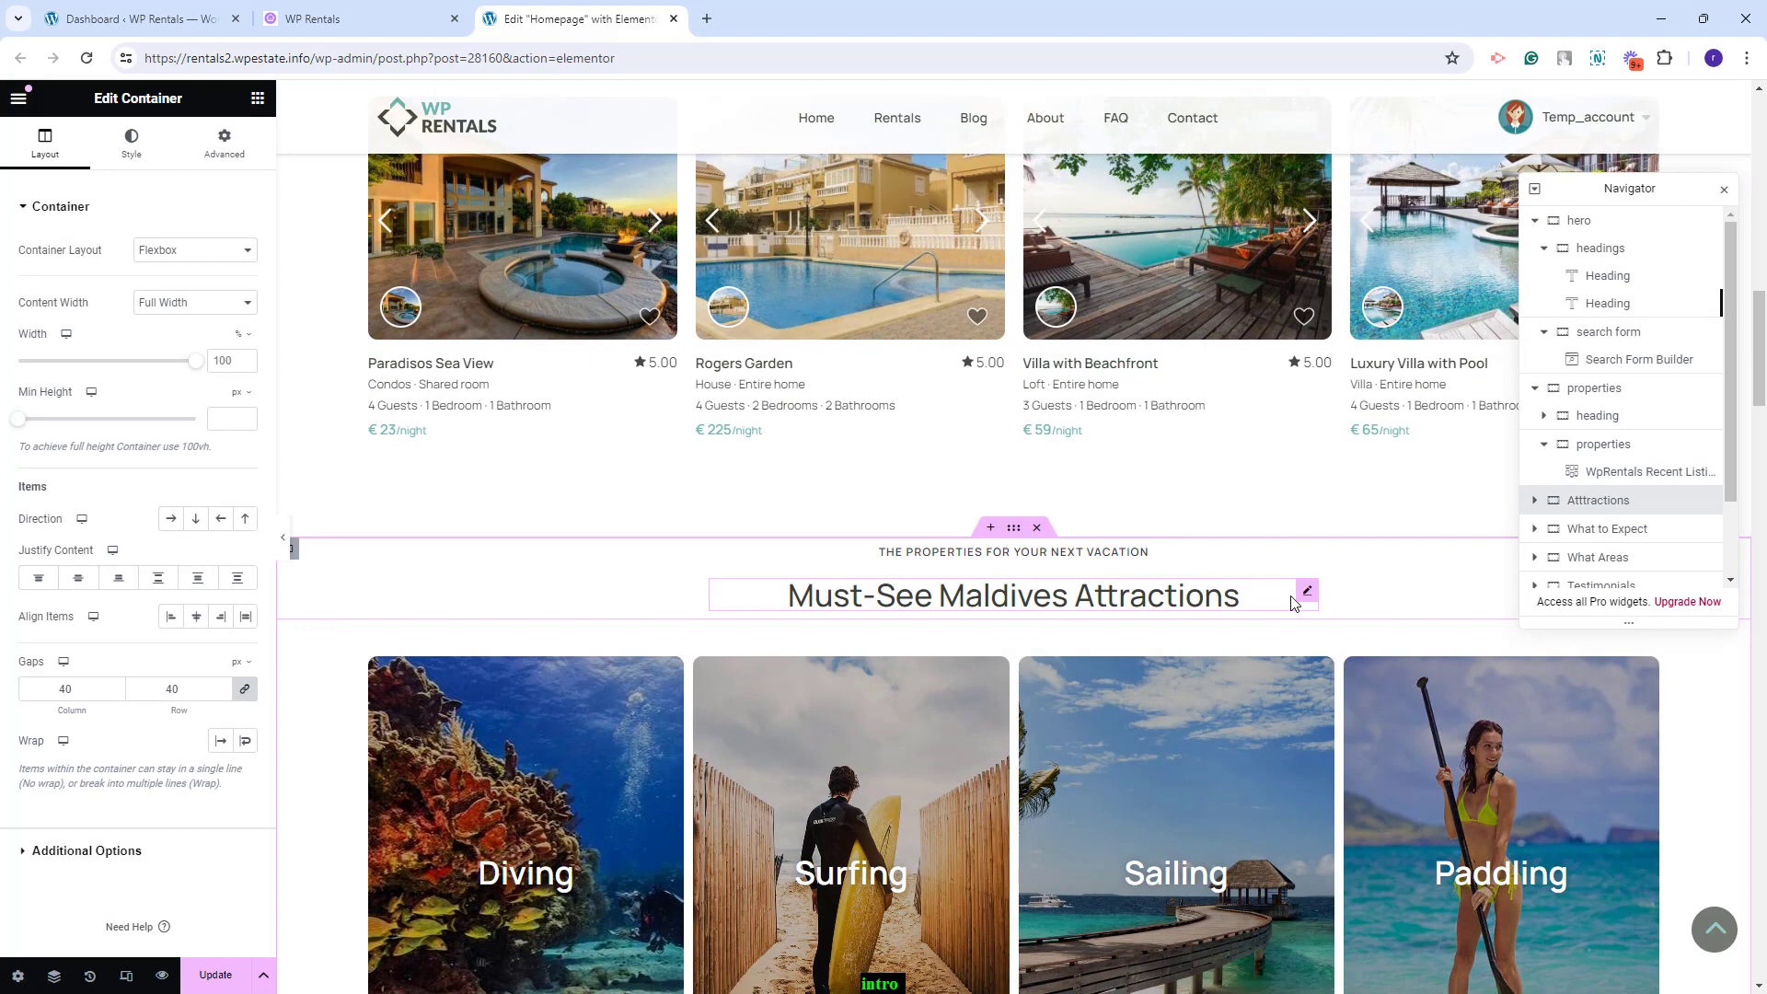
Inspect the Diving card's heading, container and background image, then the Sailing card's heading and container
scroll(1292, 603, down, 2)
click(541, 704)
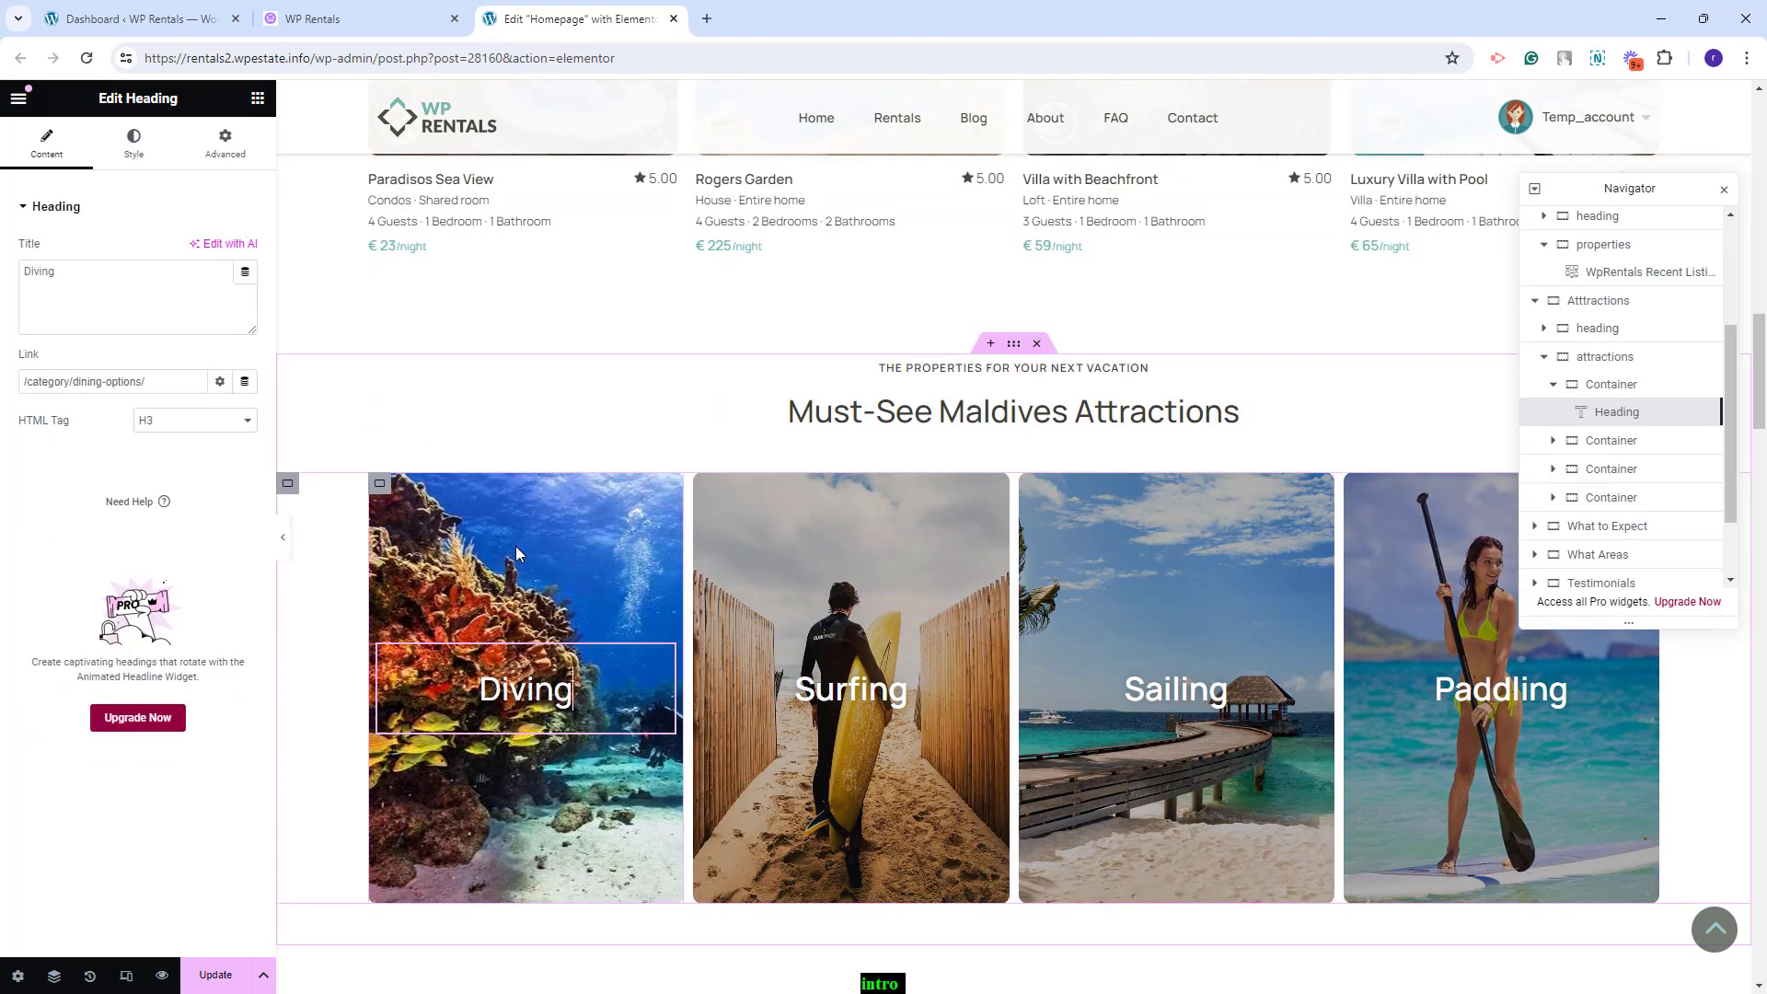
click(1612, 385)
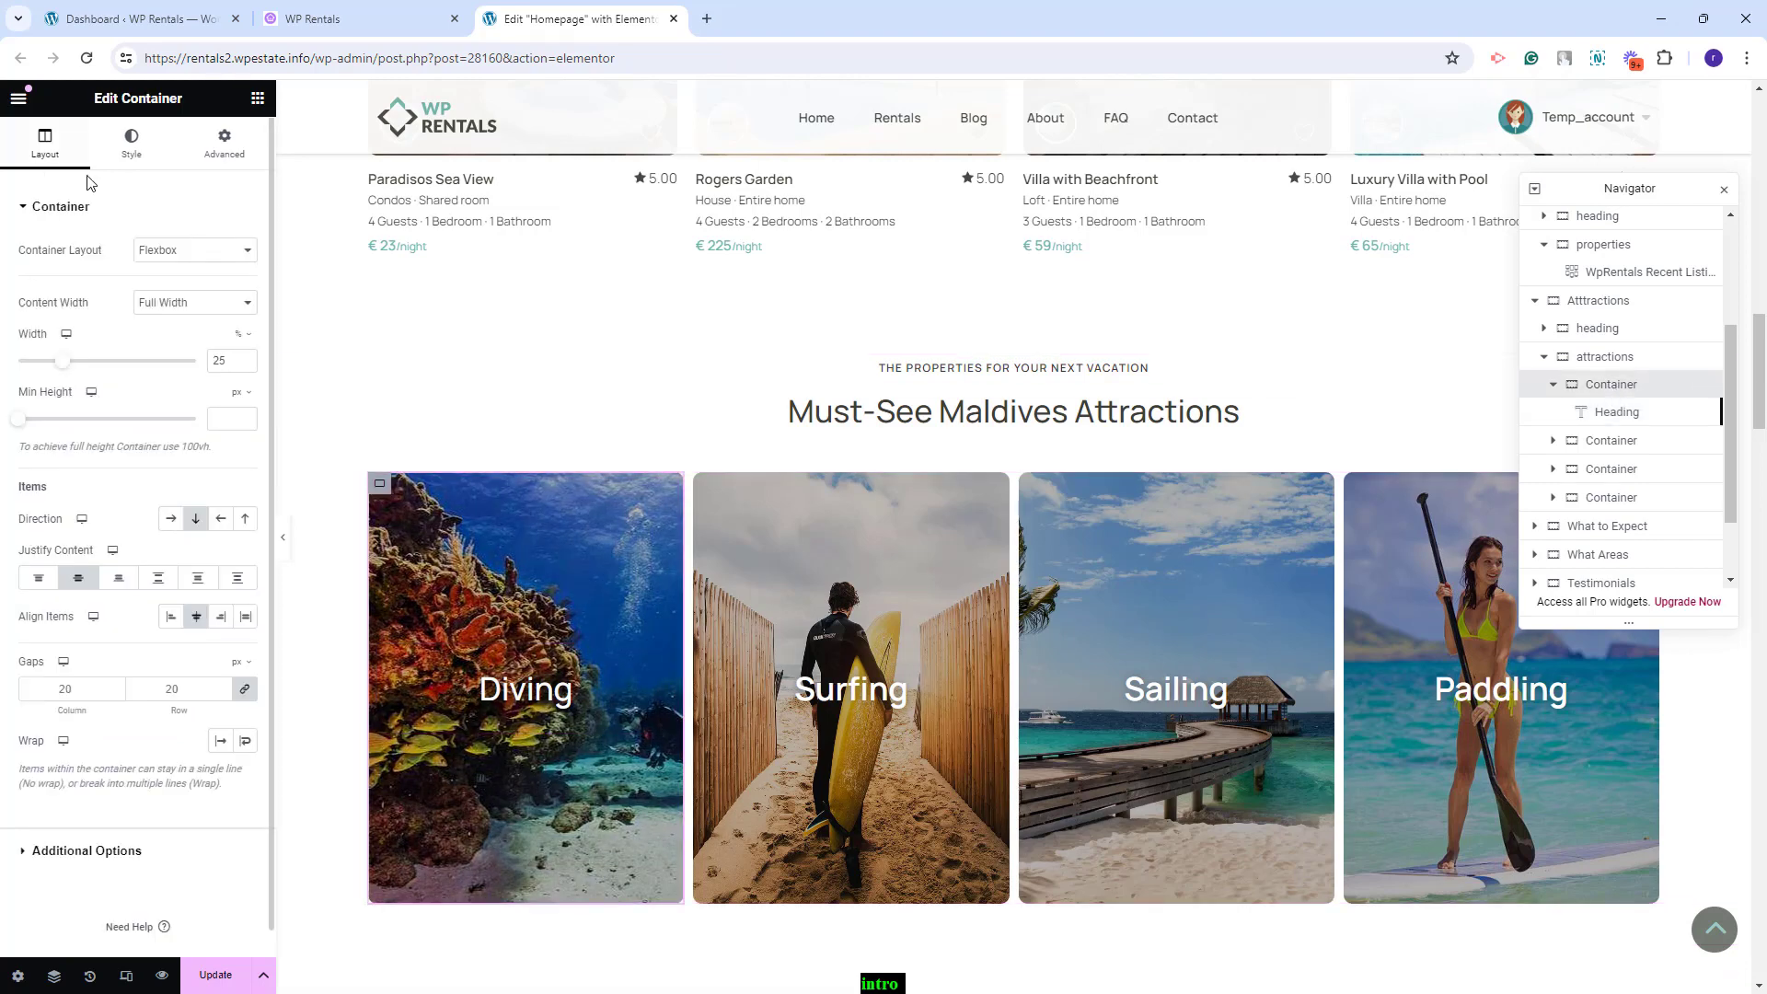
click(132, 144)
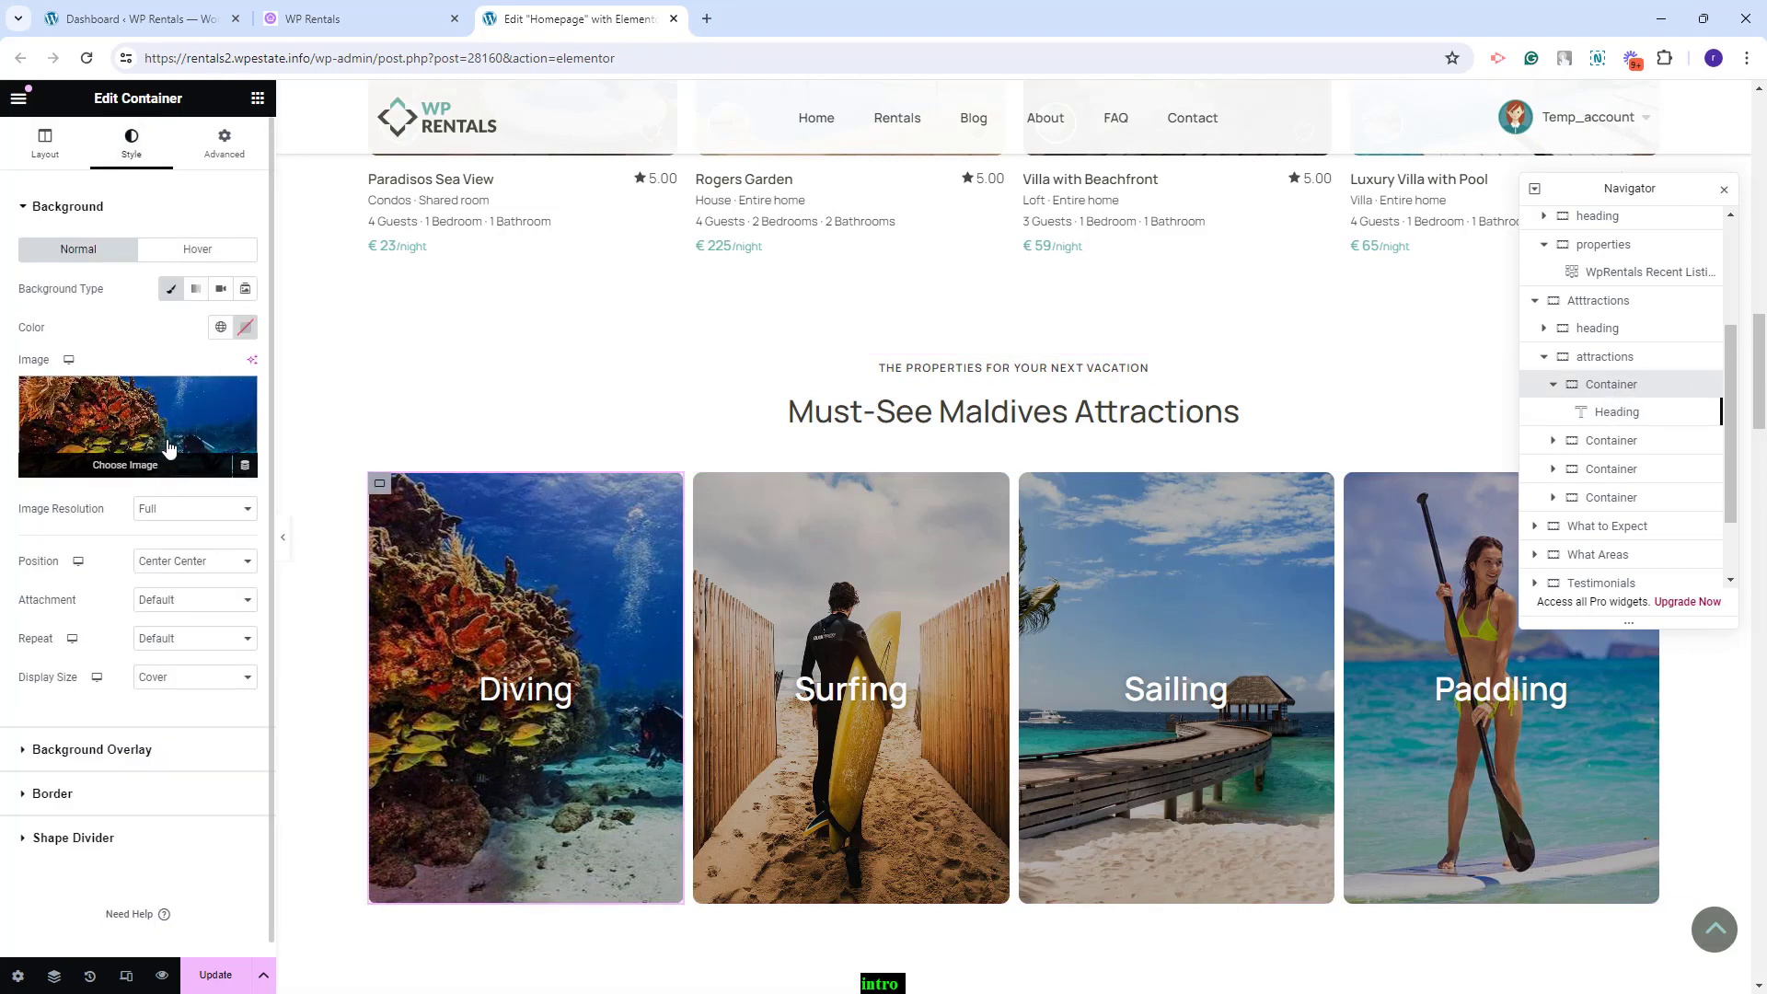
click(513, 690)
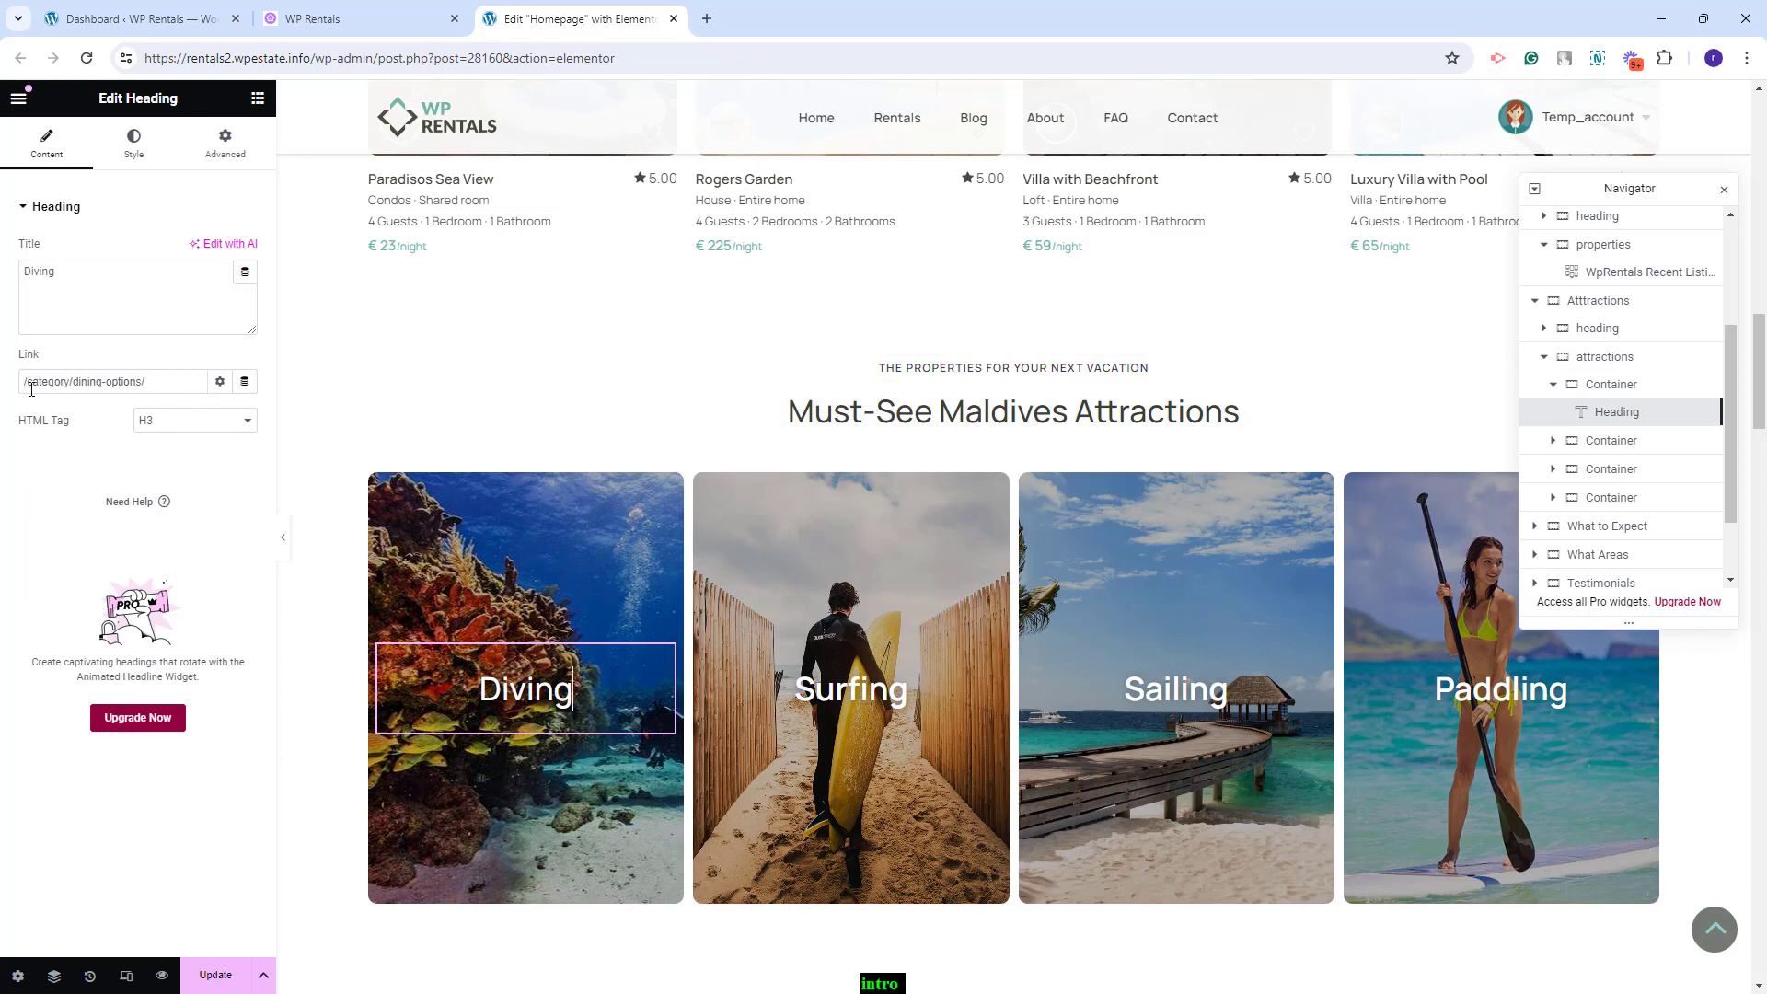
click(1219, 690)
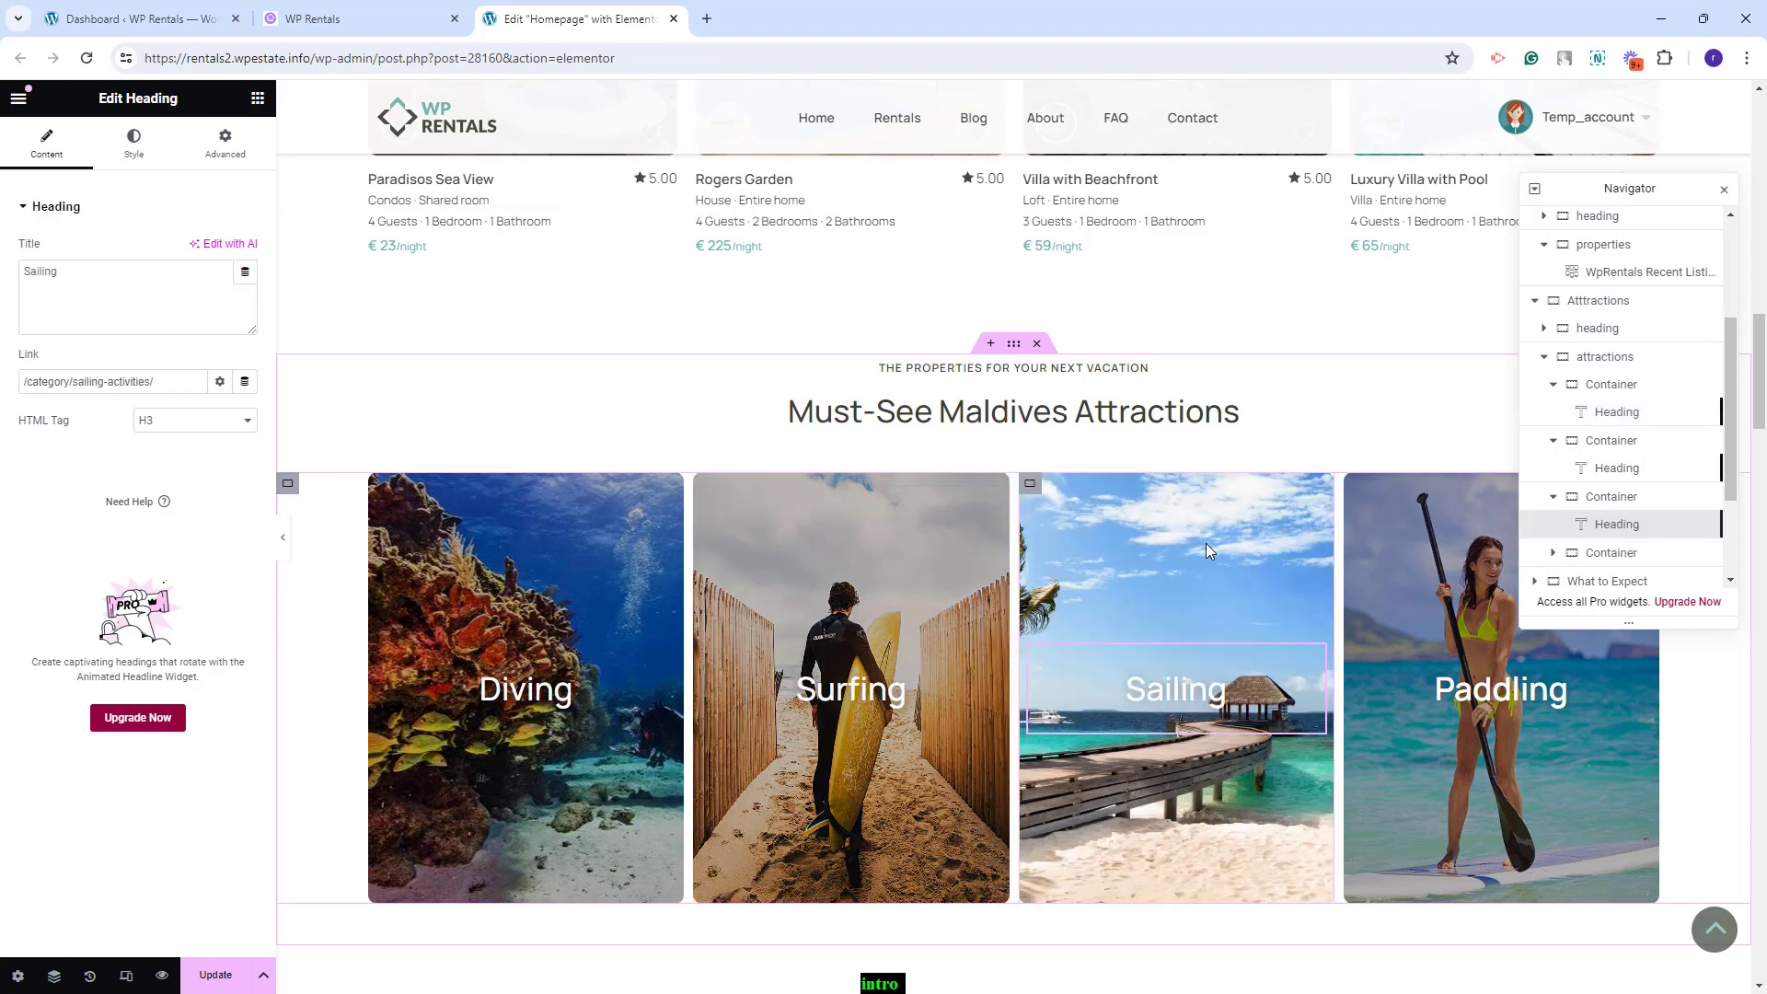
click(1209, 556)
scroll(1254, 392, down, 6)
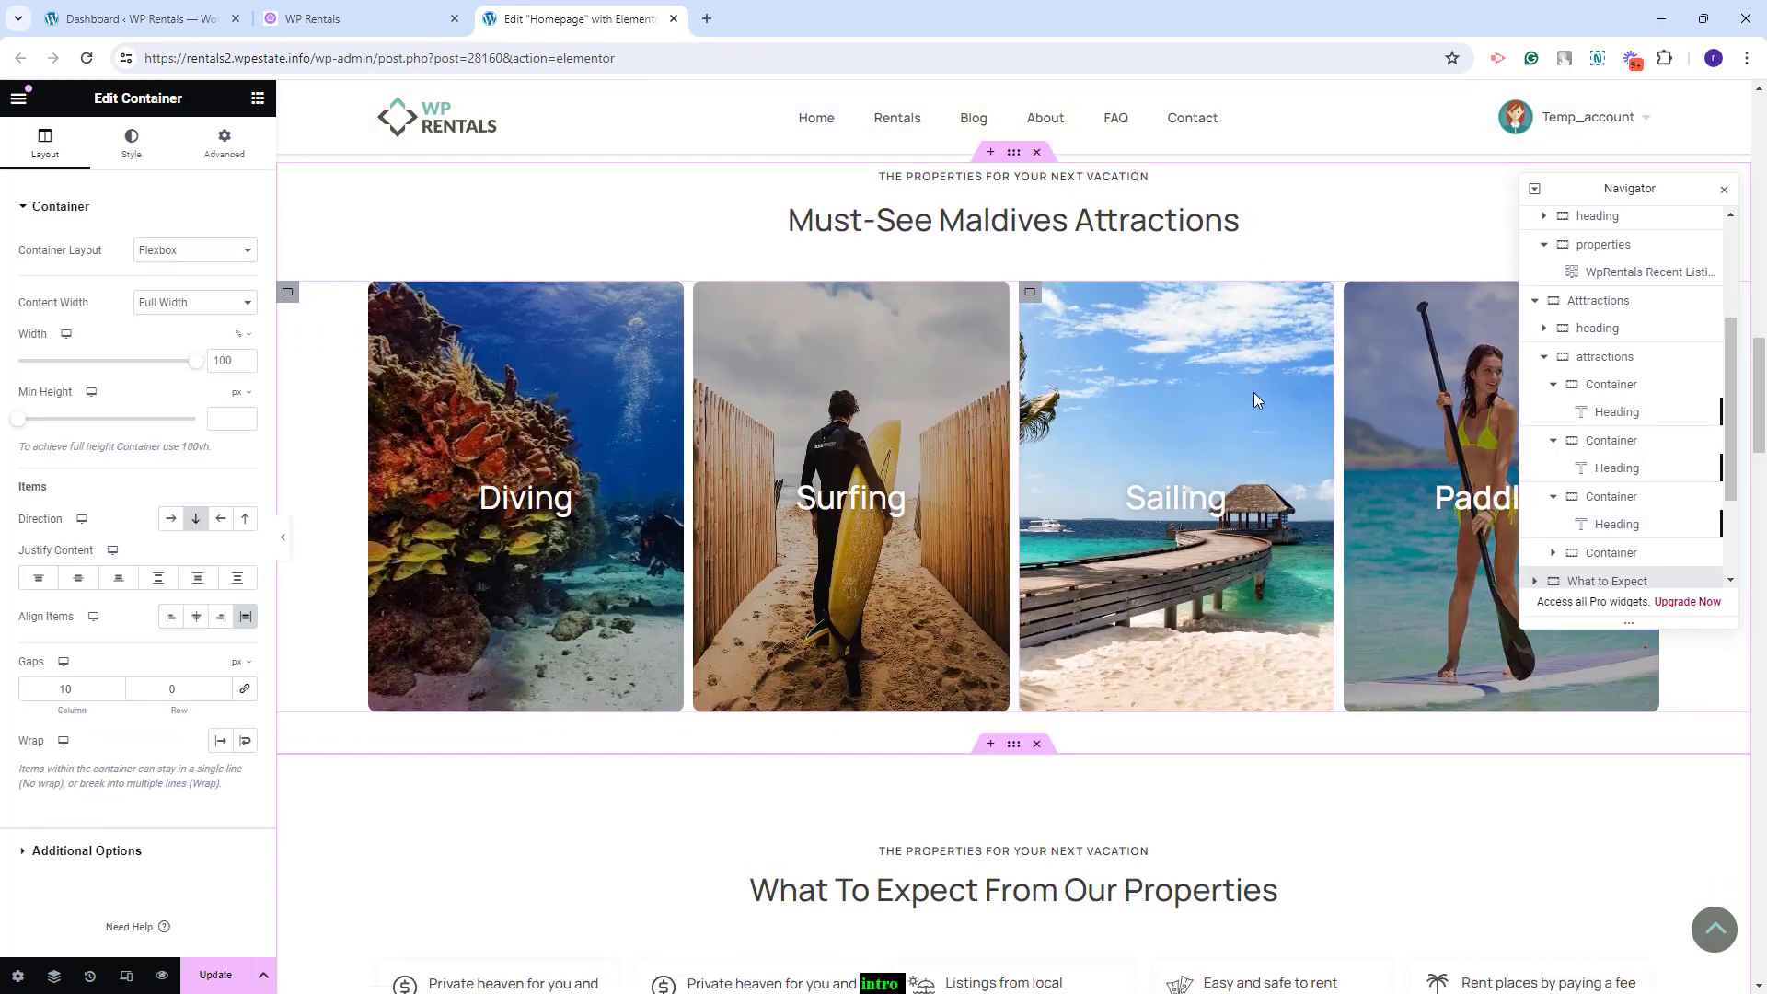
scroll(1260, 398, down, 2)
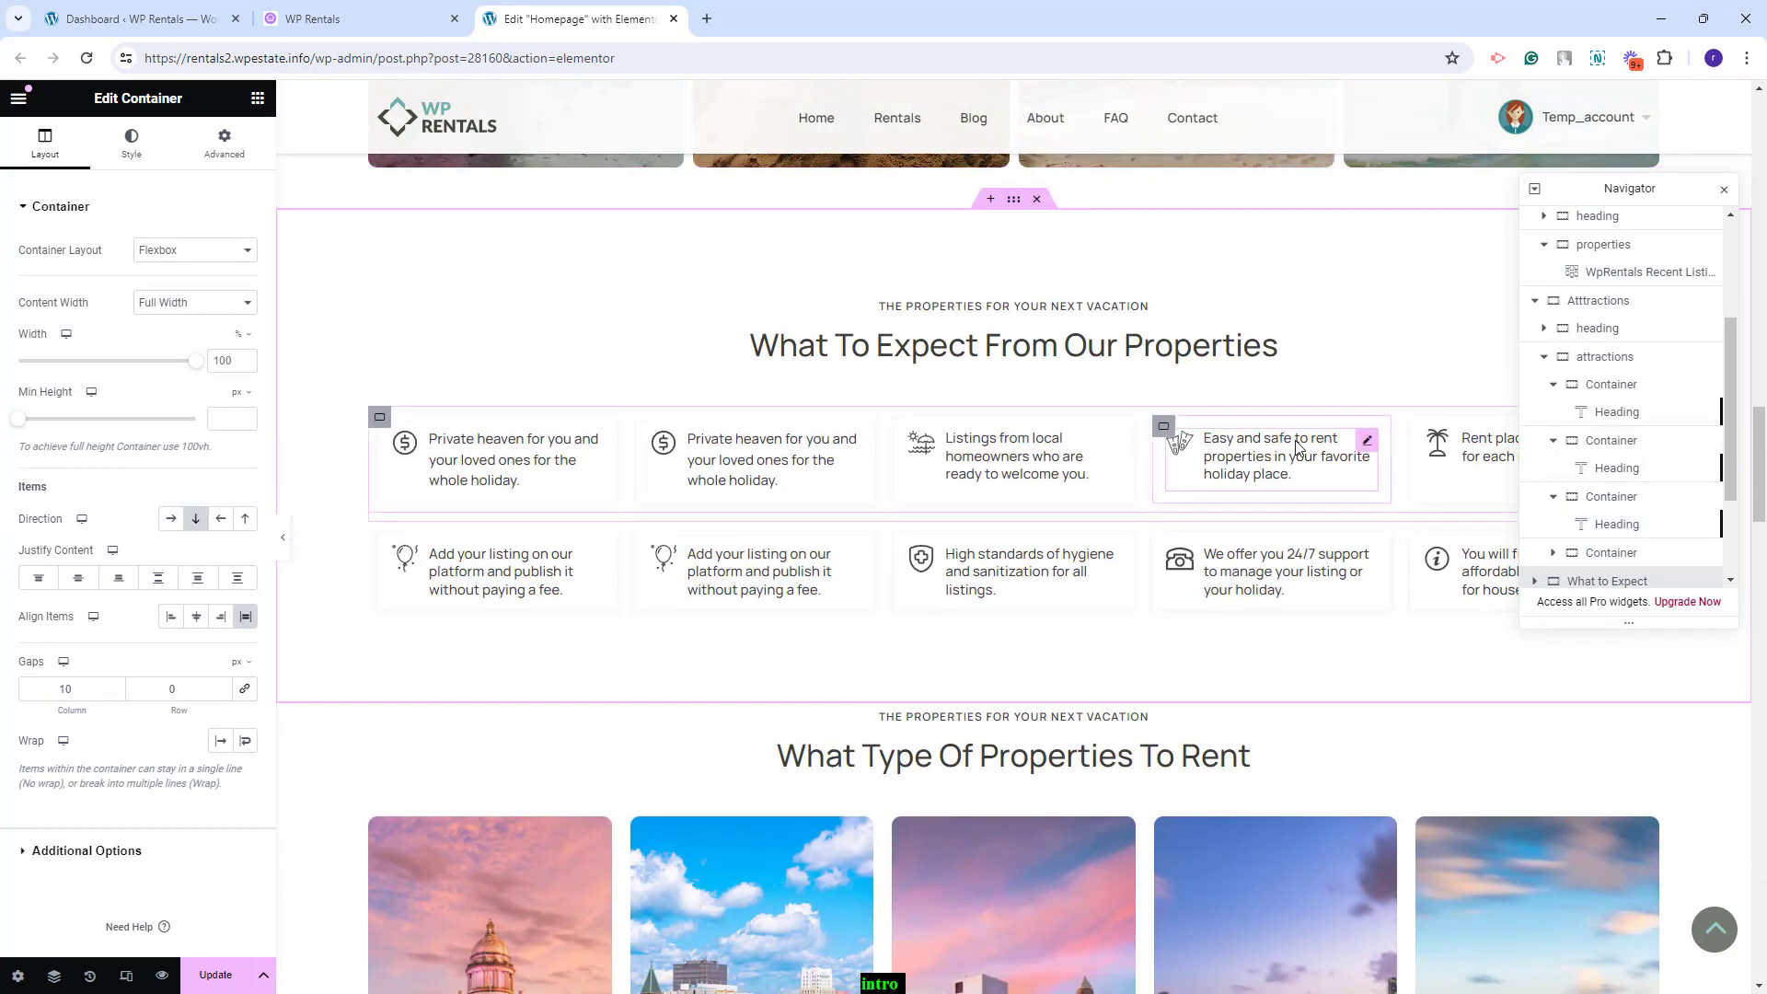
Inspect each What to Expect feature box, from Private heaven to the palm-tree box
click(497, 455)
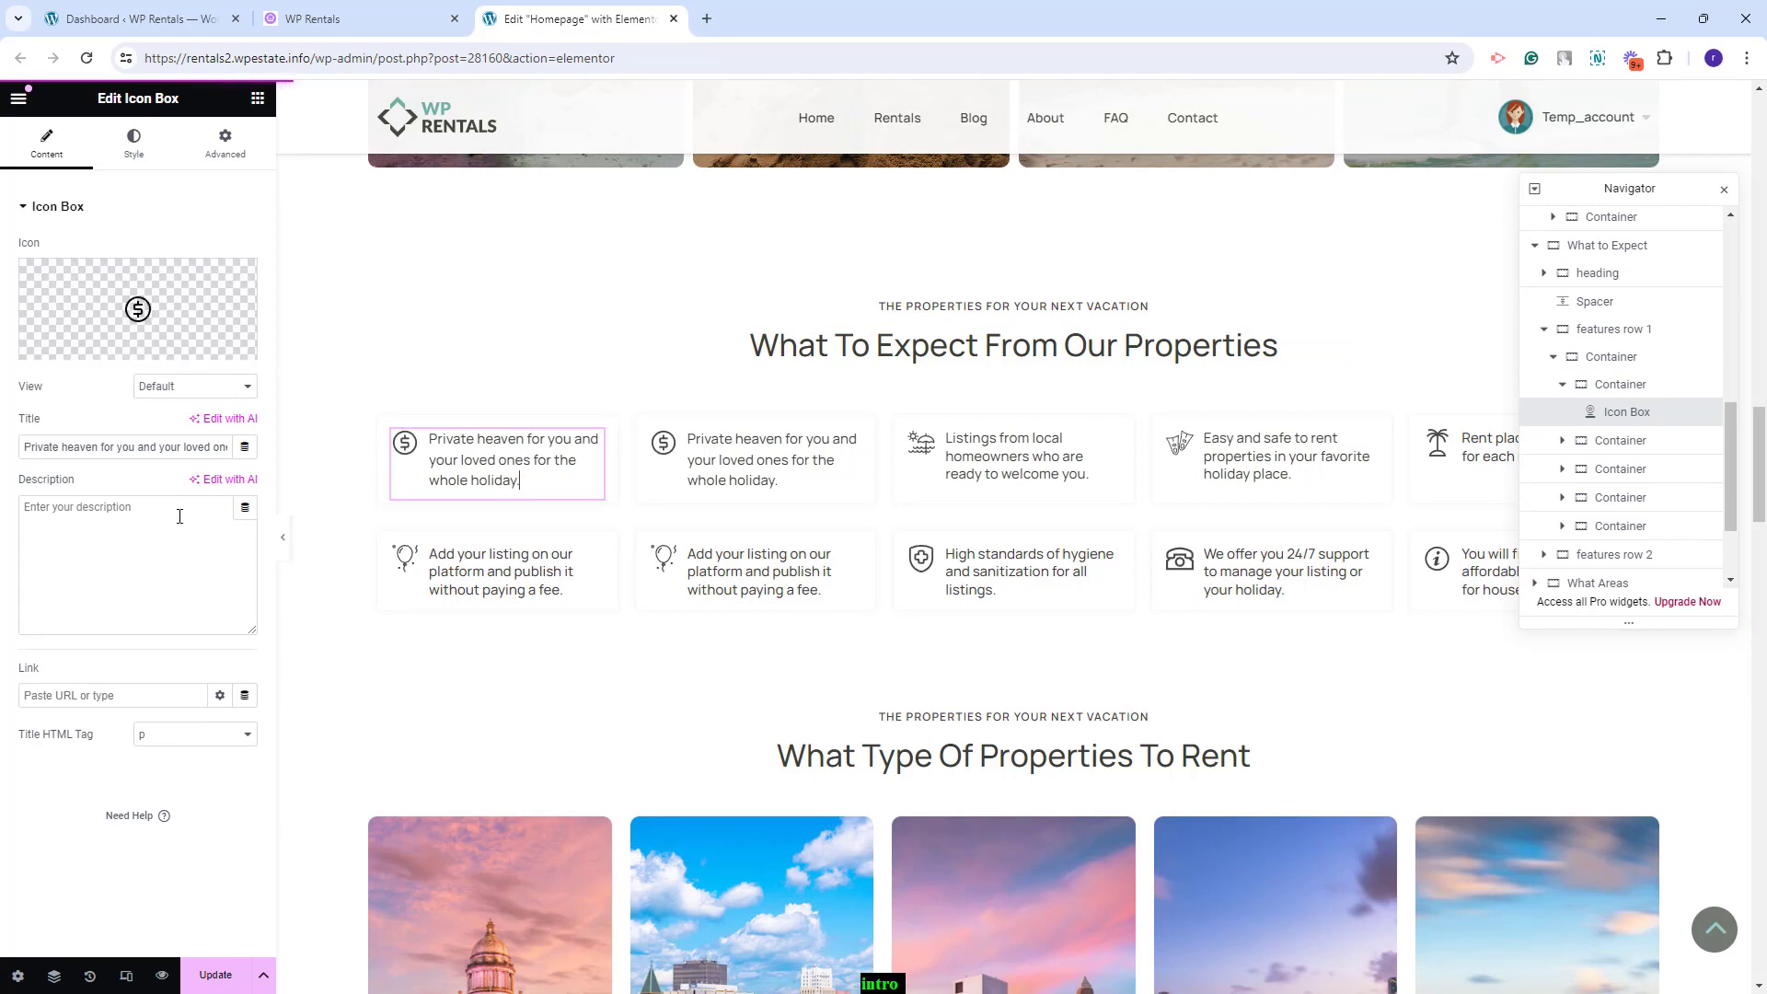
triple_click(170, 451)
click(771, 479)
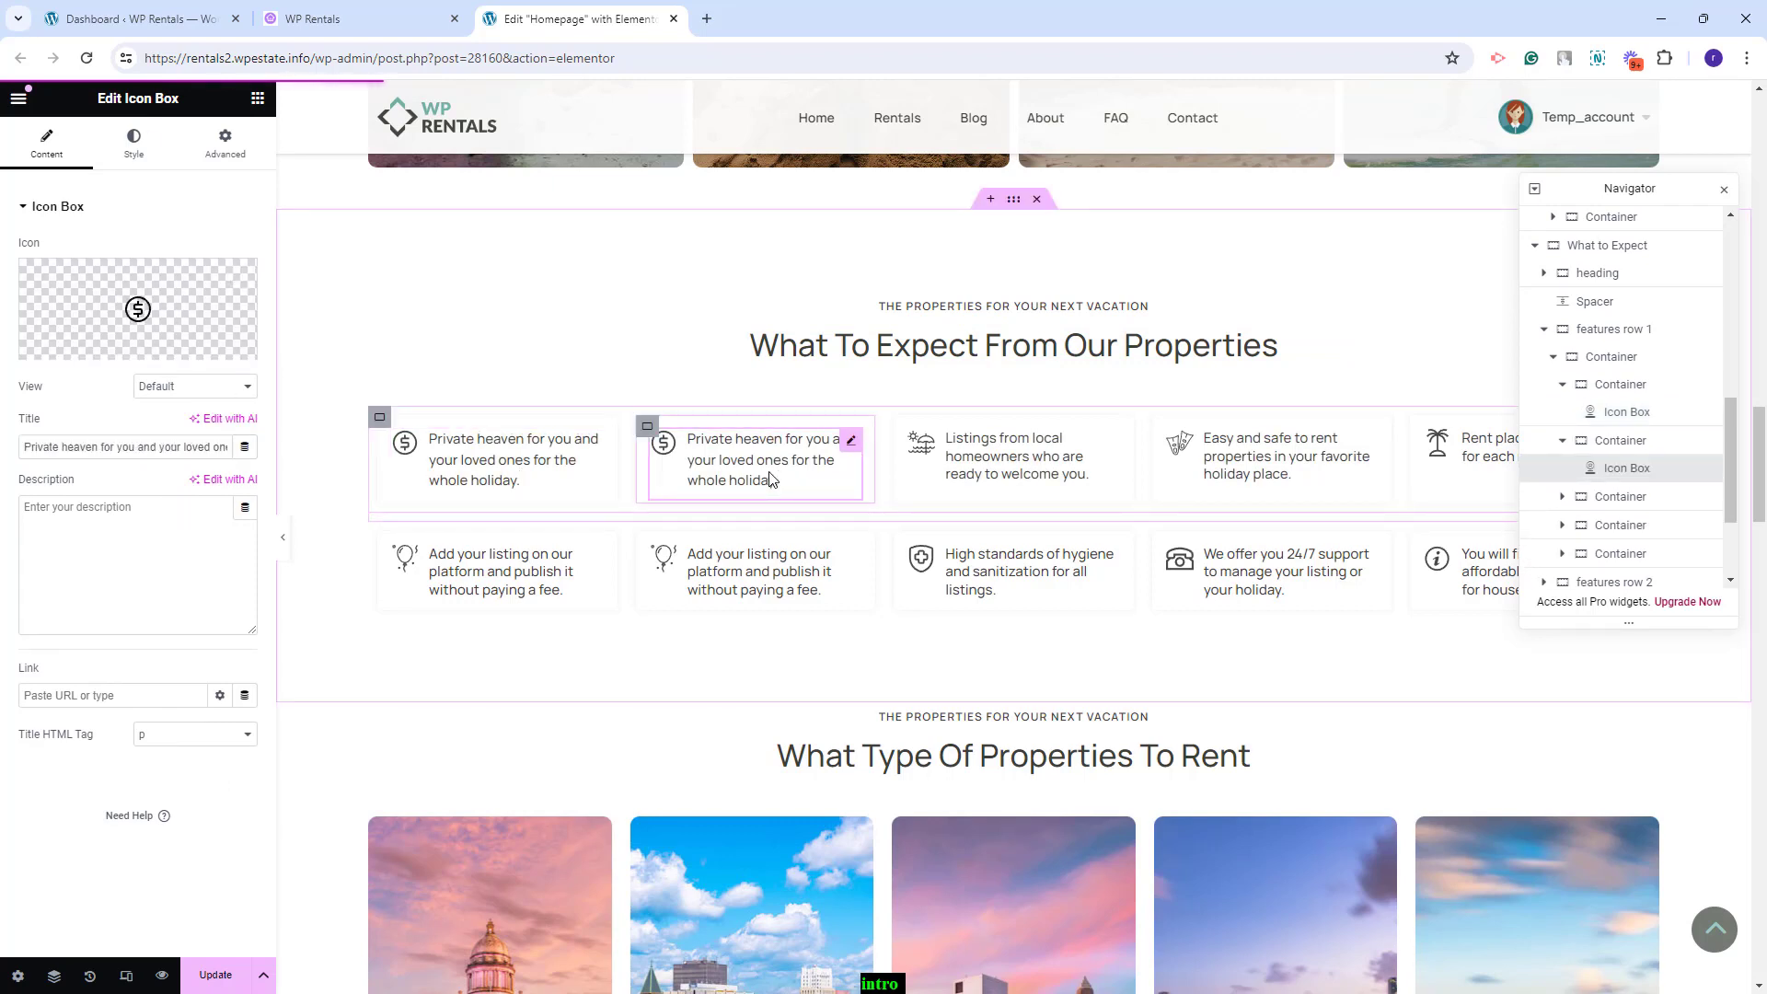
click(1059, 464)
click(1293, 474)
click(1443, 472)
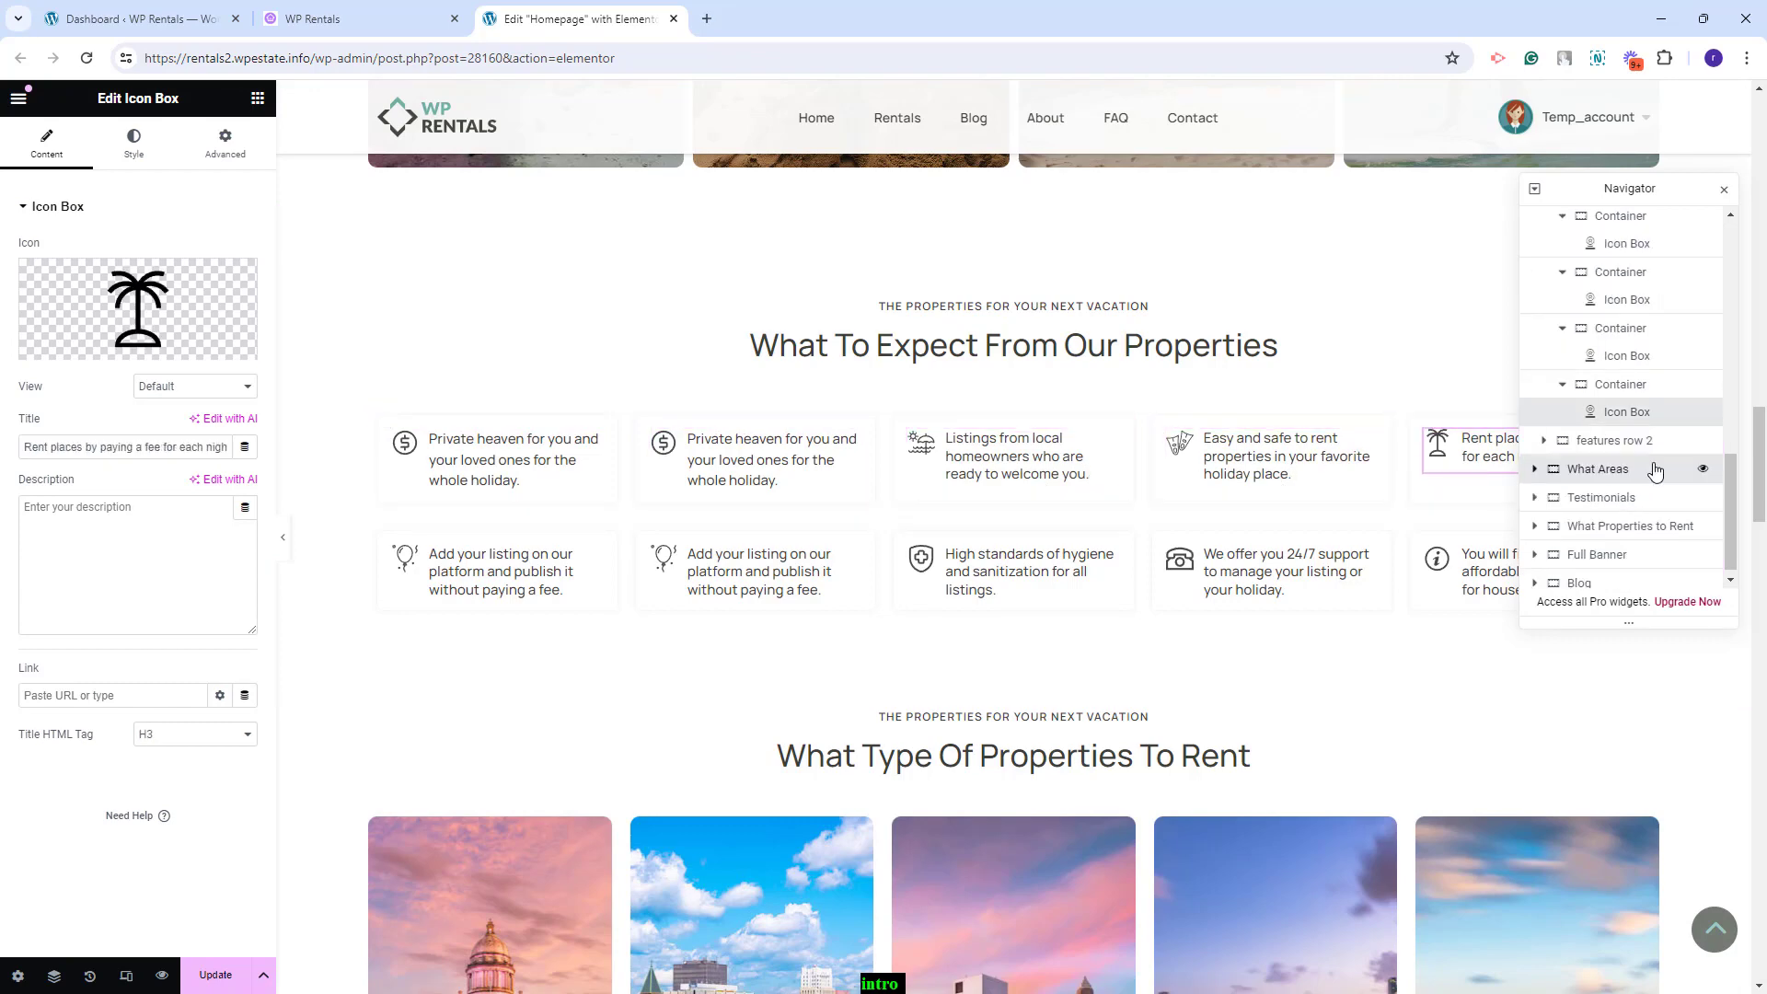
Inspect the What Areas destinations section and its categories list, then select Testimonials
click(1597, 468)
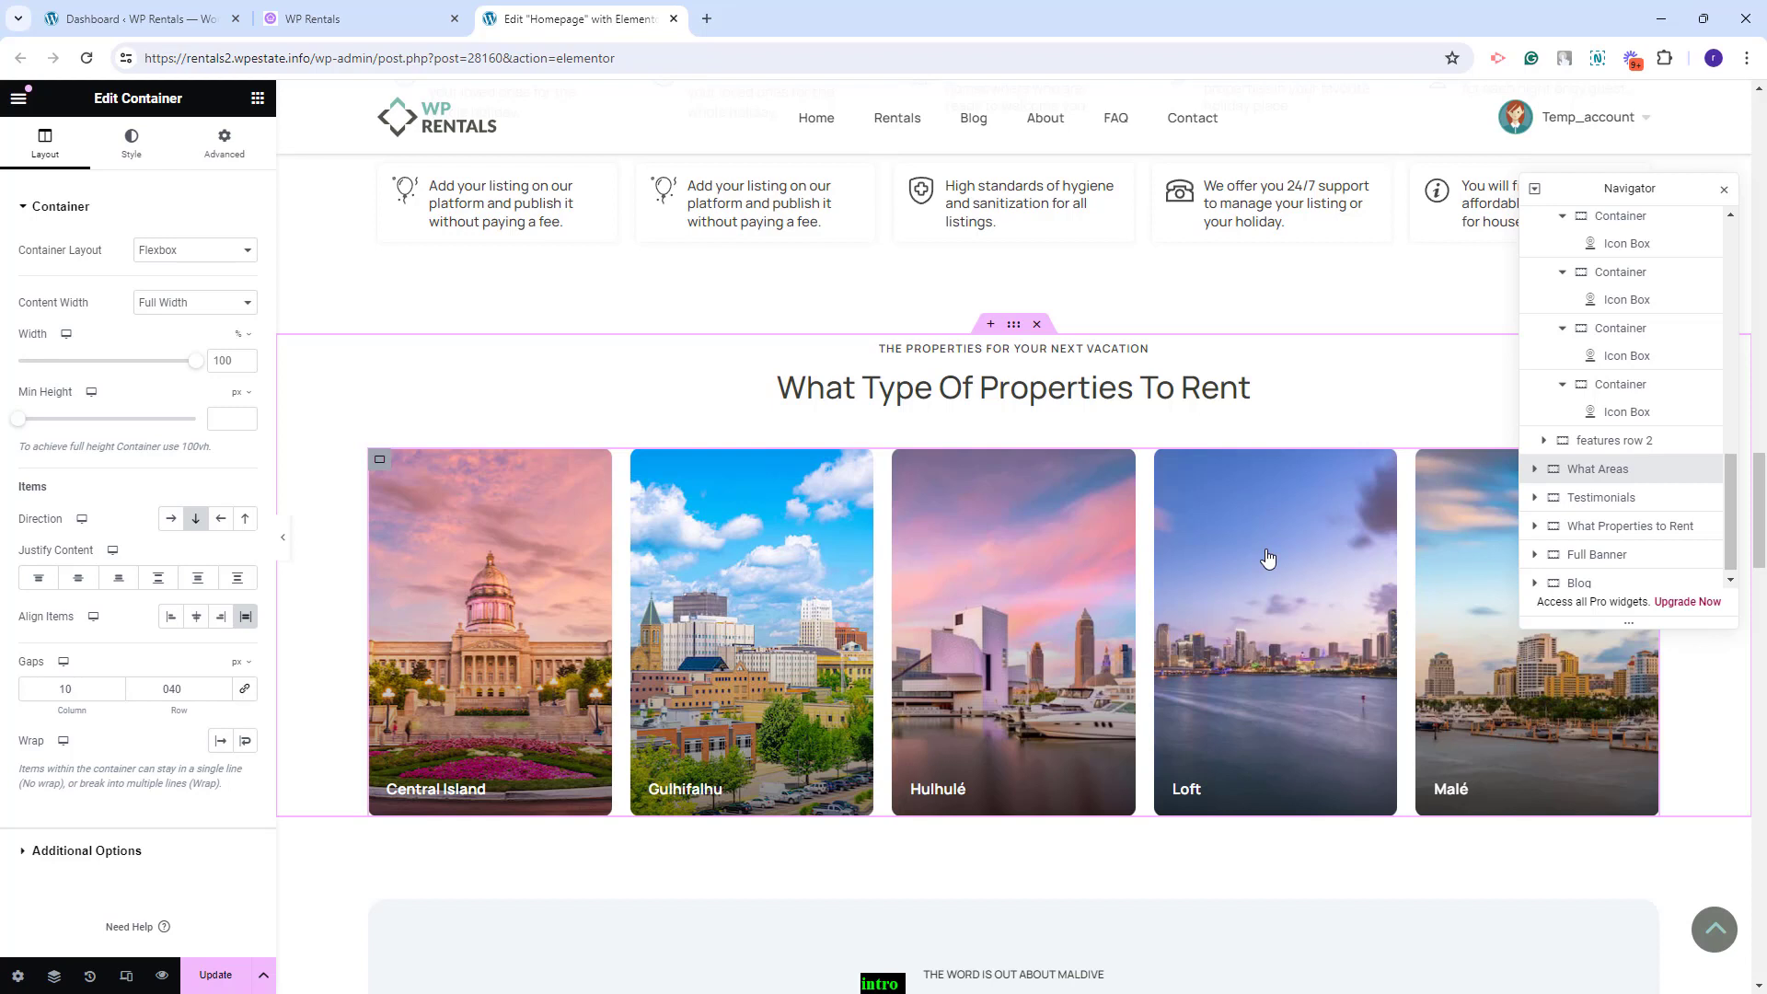
click(1267, 558)
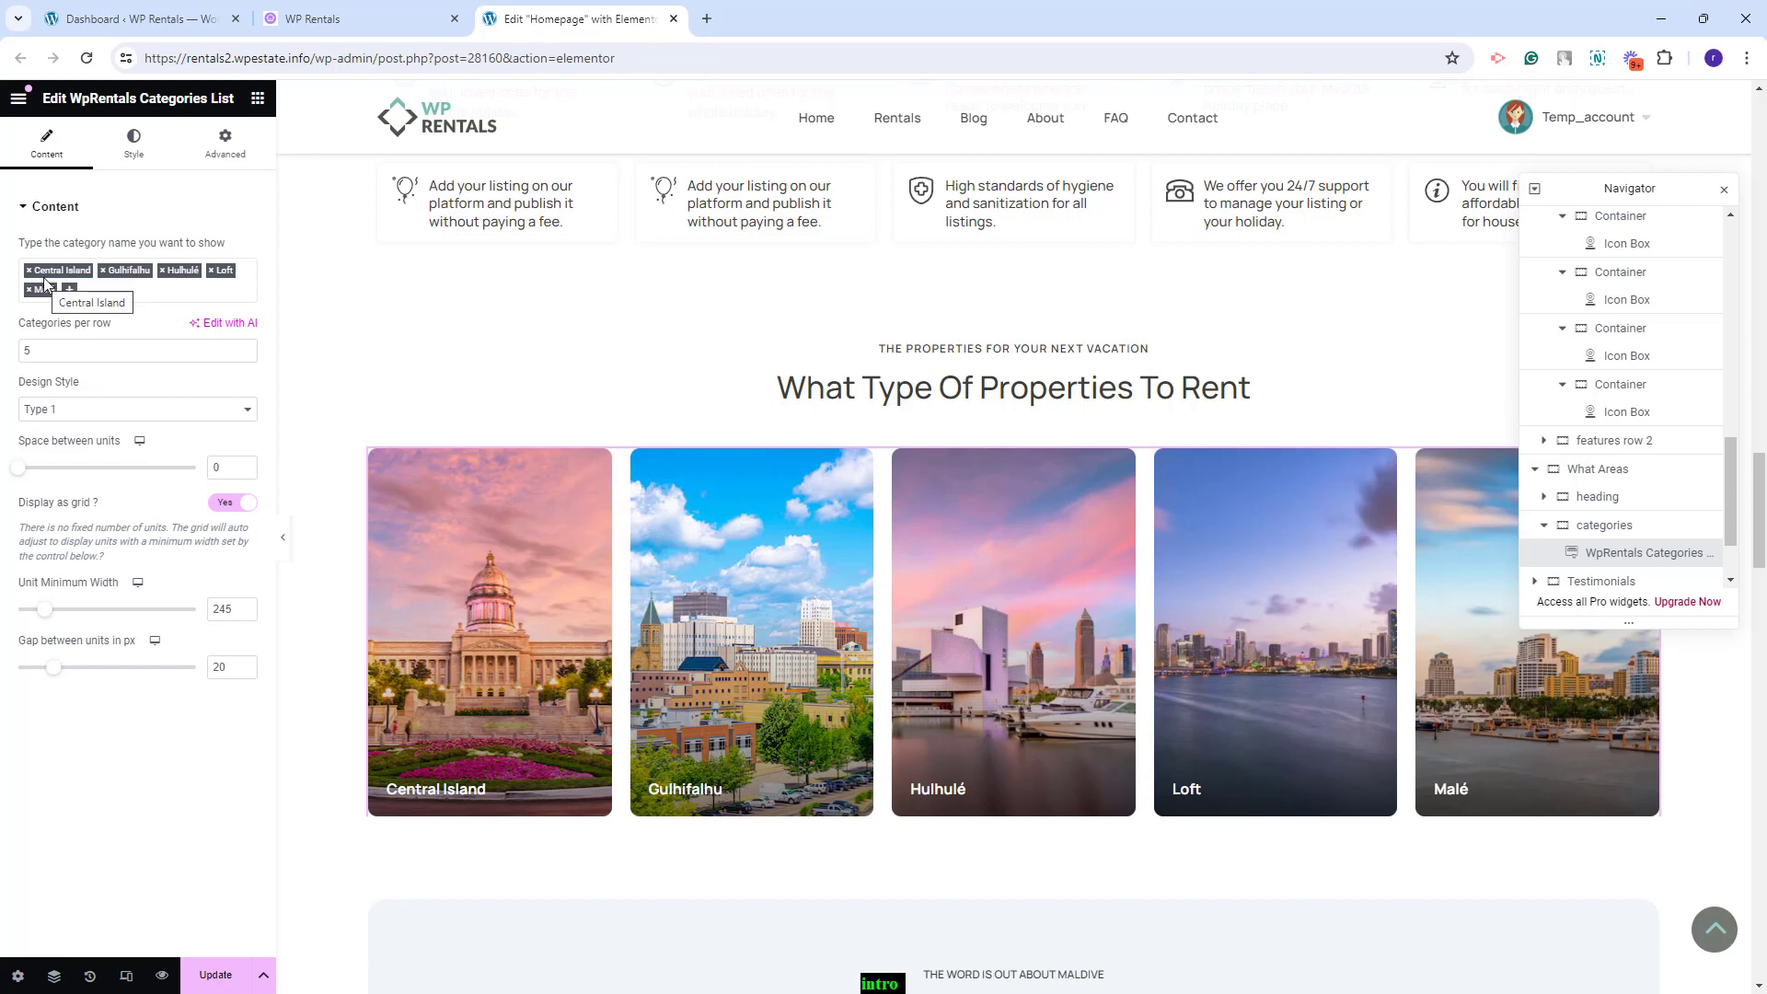
click(1601, 581)
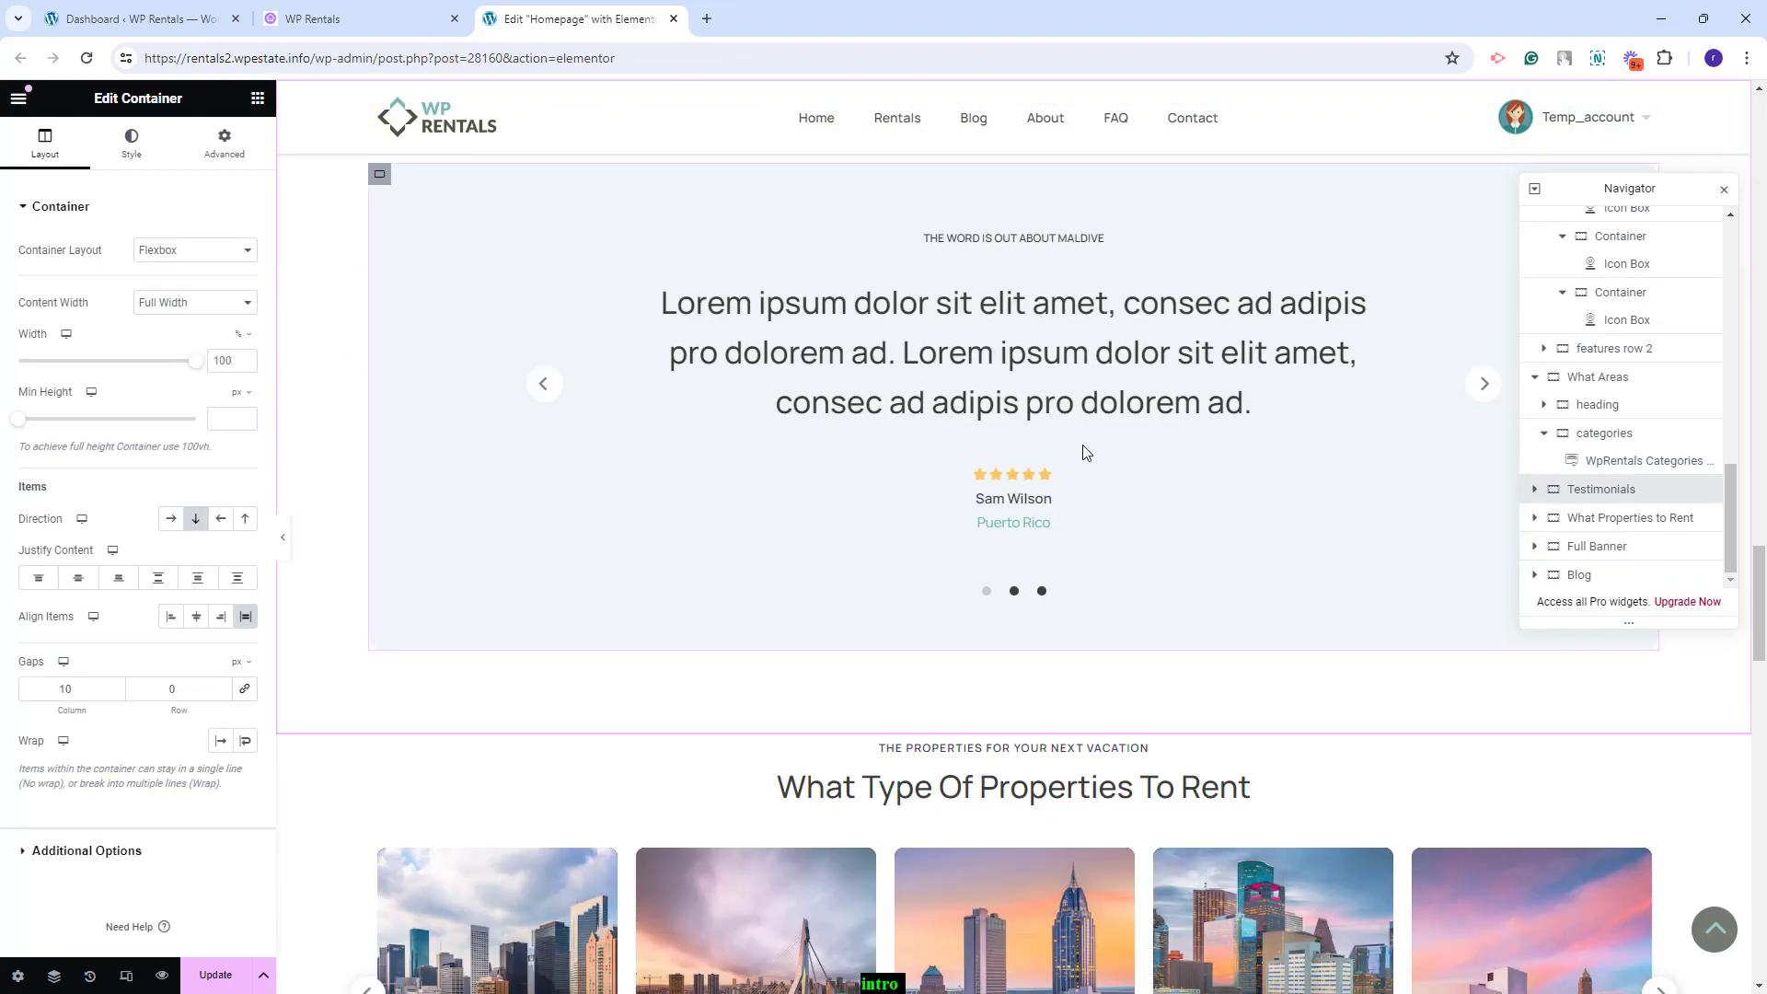
Inspect the testimonial slider's first testimonial and its container's style settings
click(1086, 451)
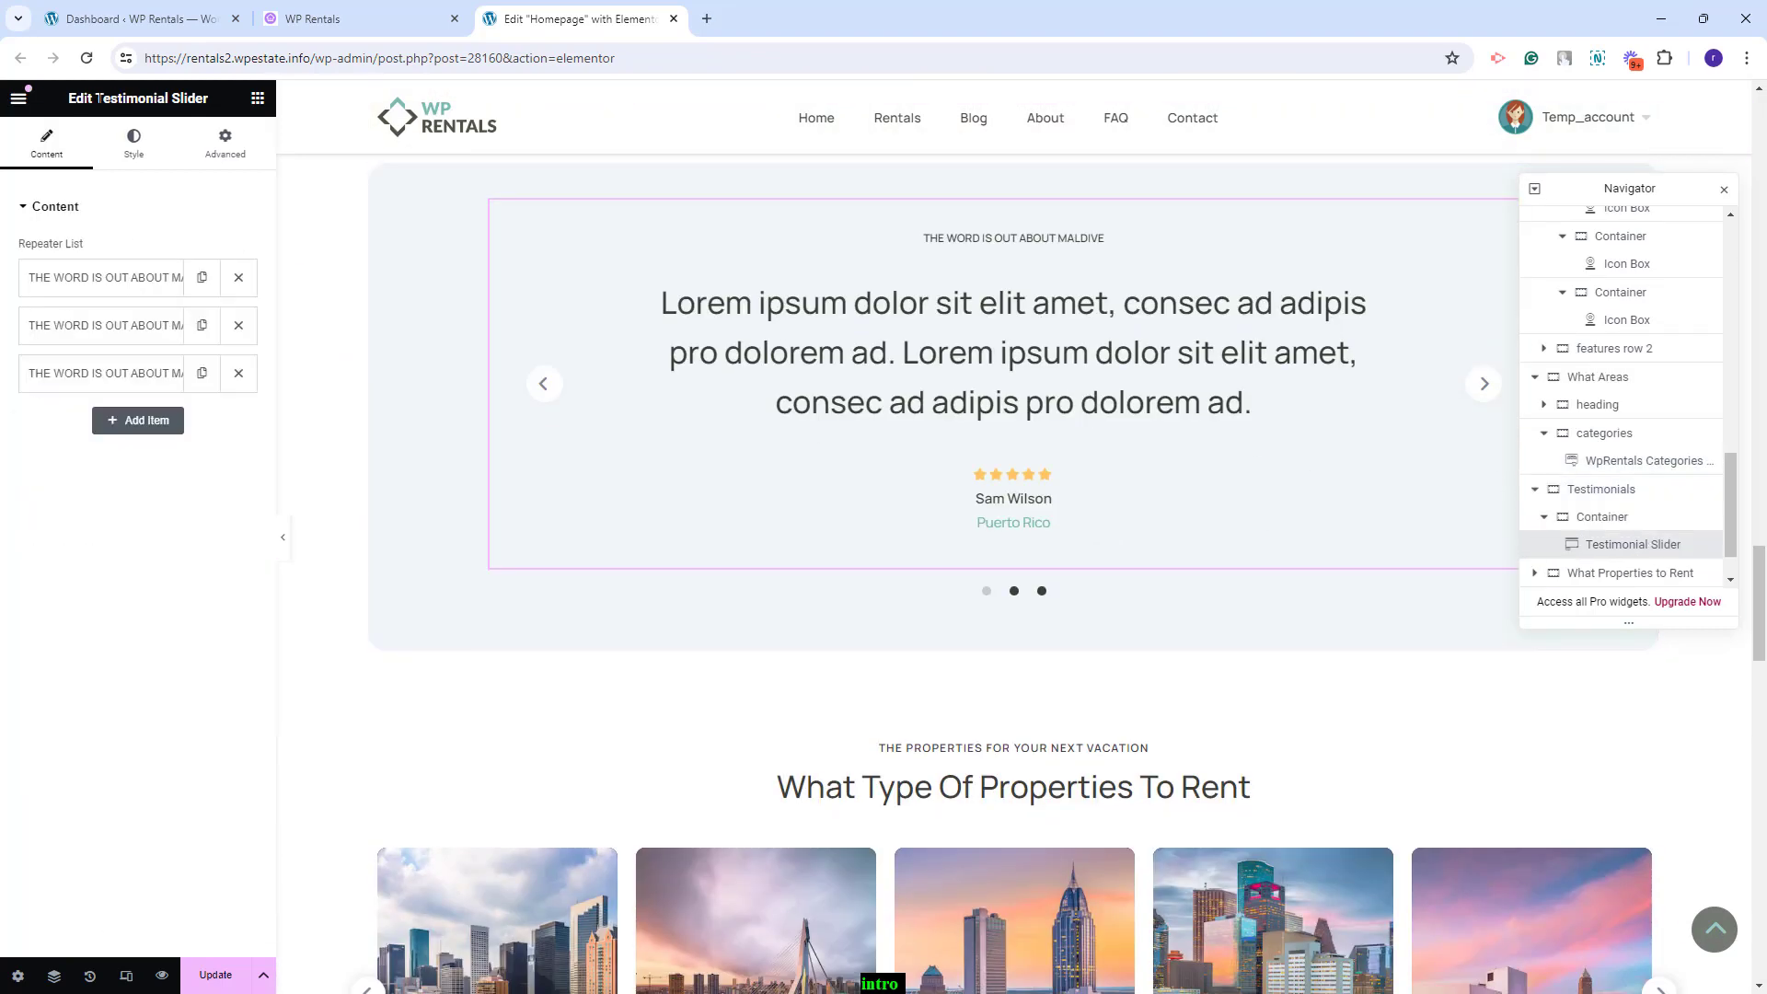
click(112, 280)
scroll(133, 644, down, 1)
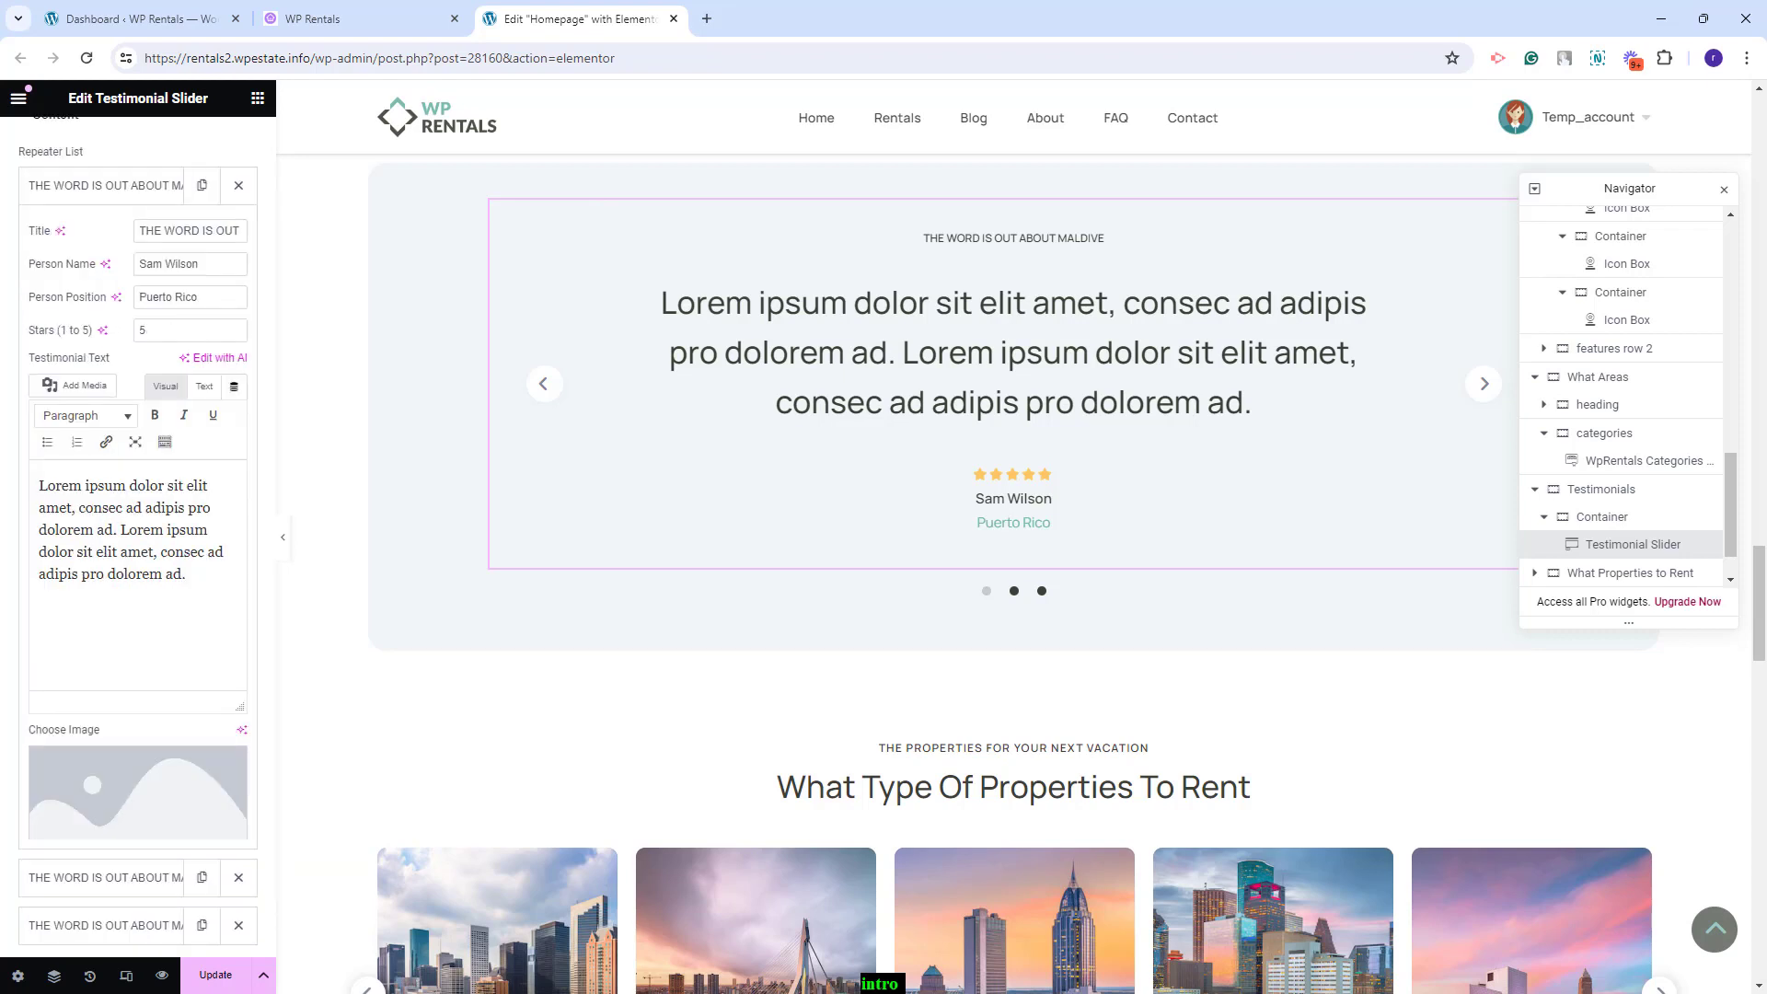
click(1595, 519)
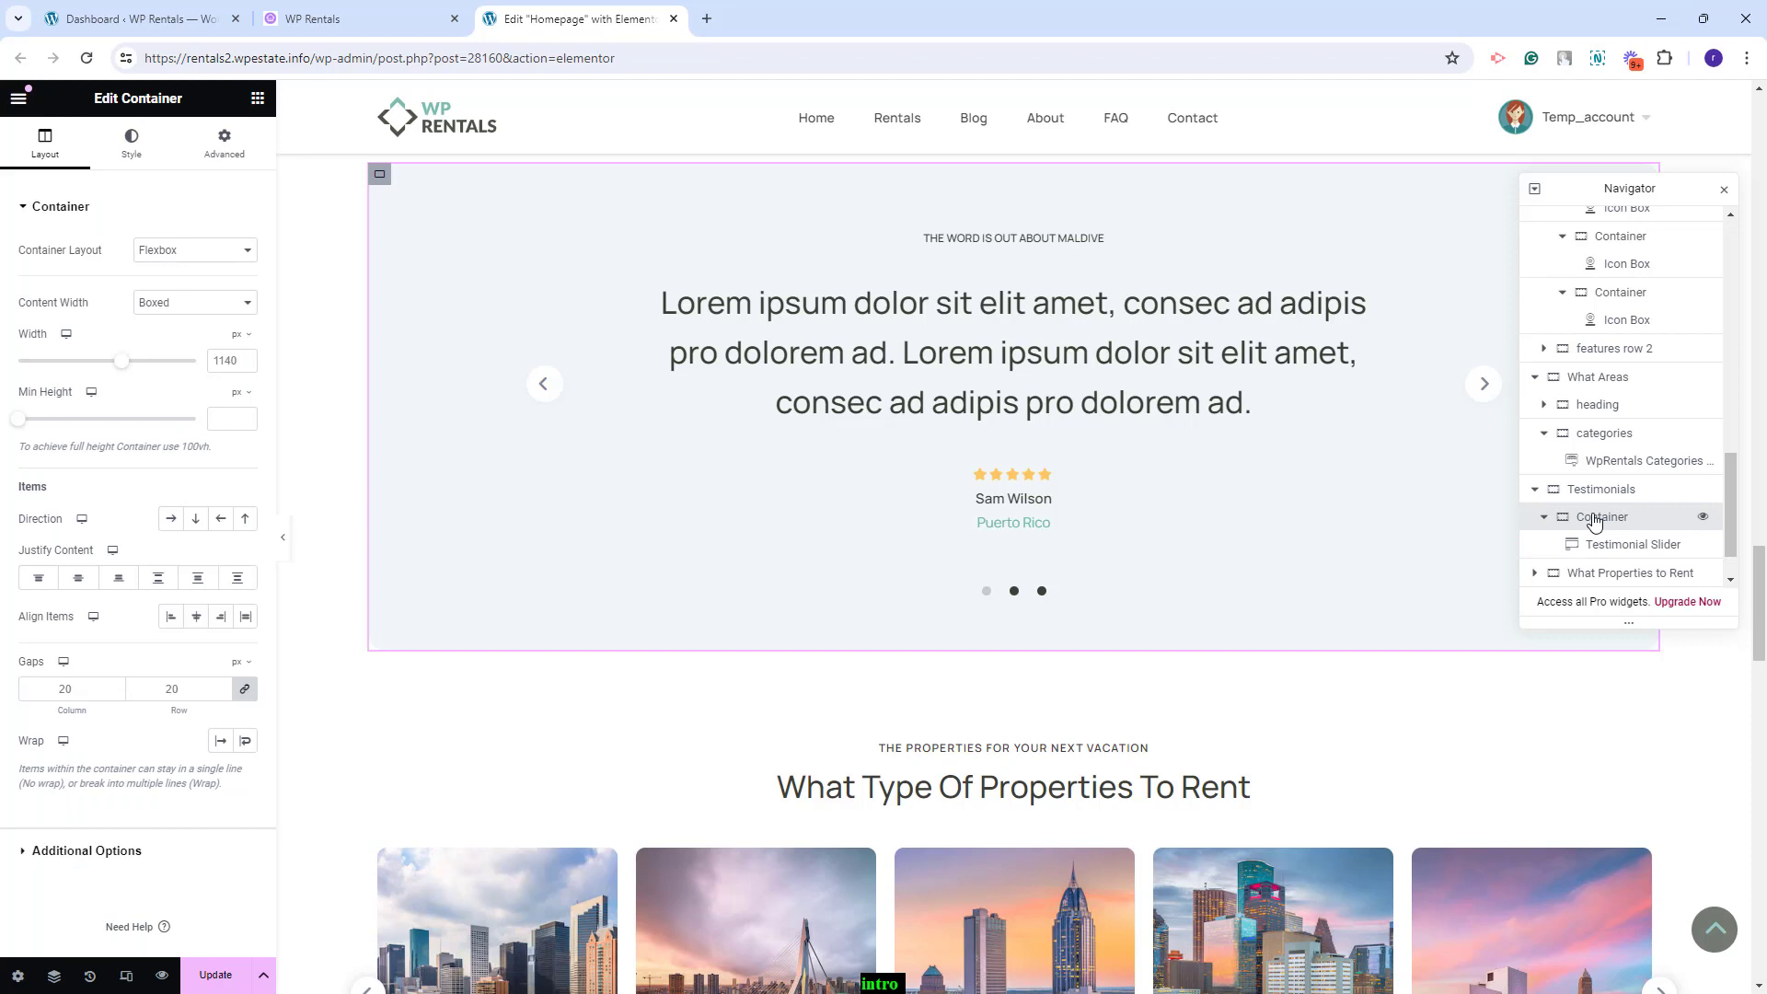
click(143, 158)
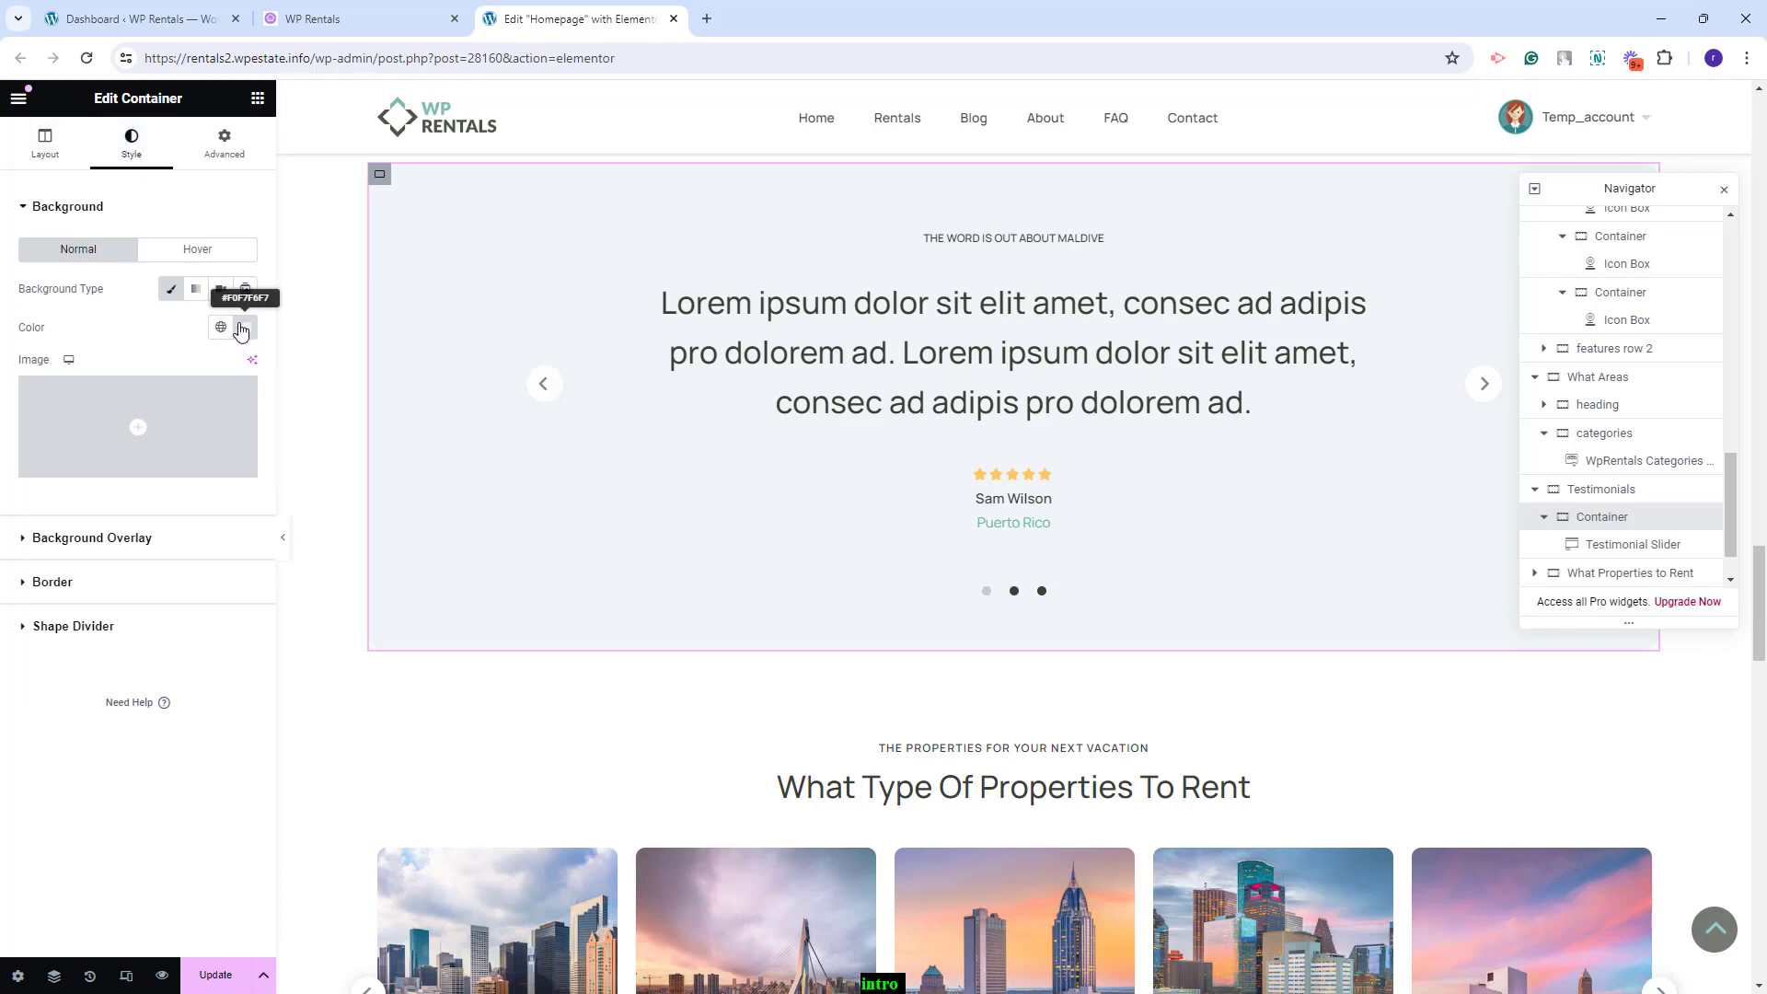
Inspect the What Properties to Rent section and its property types slider, then select Full Banner
click(644, 764)
scroll(891, 552, down, 3)
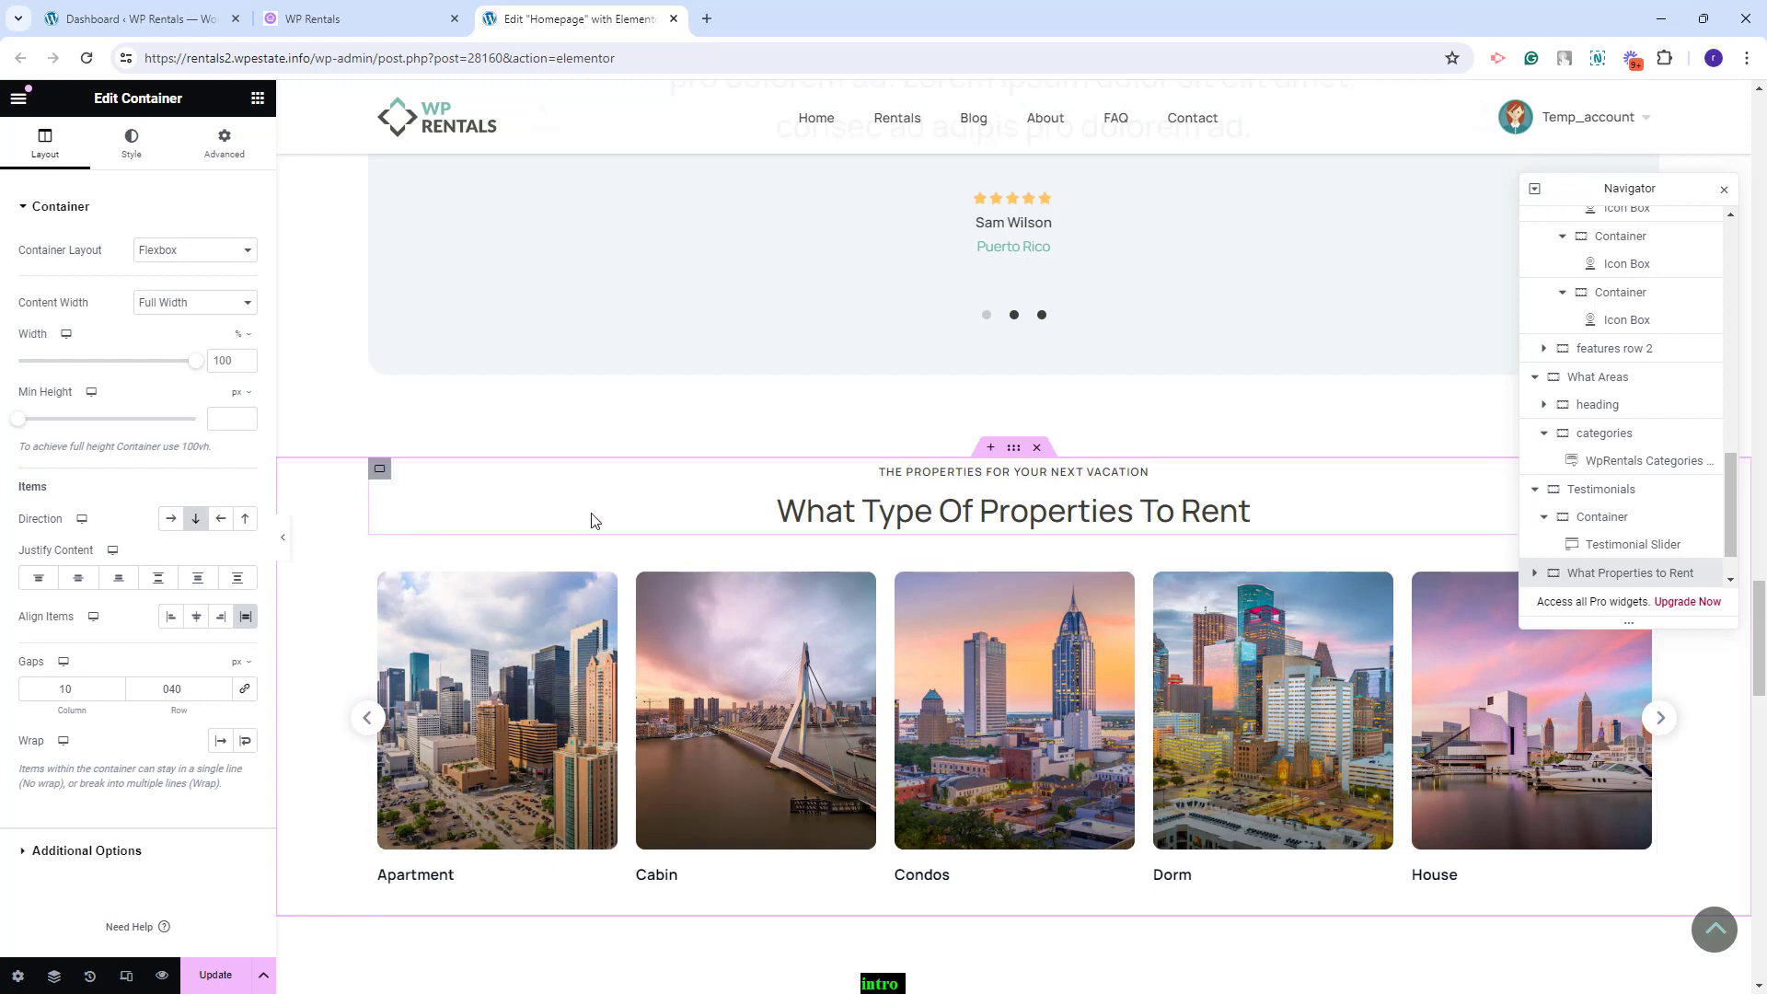
click(739, 632)
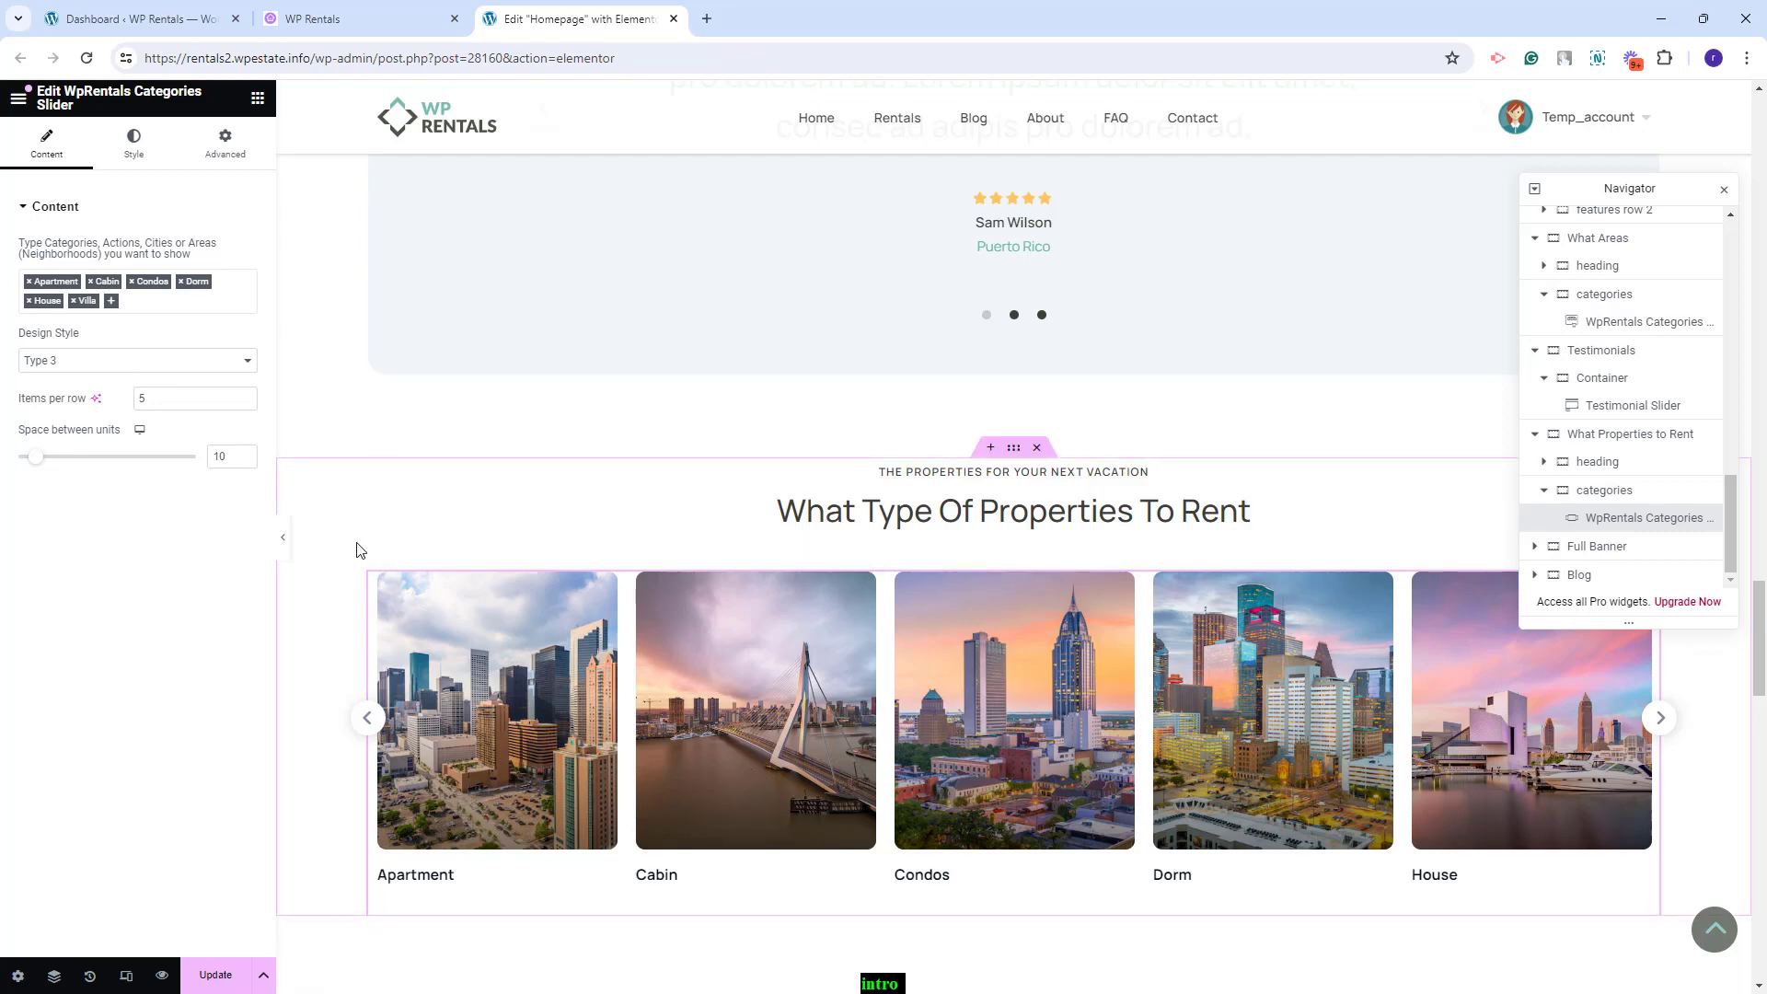
click(1597, 546)
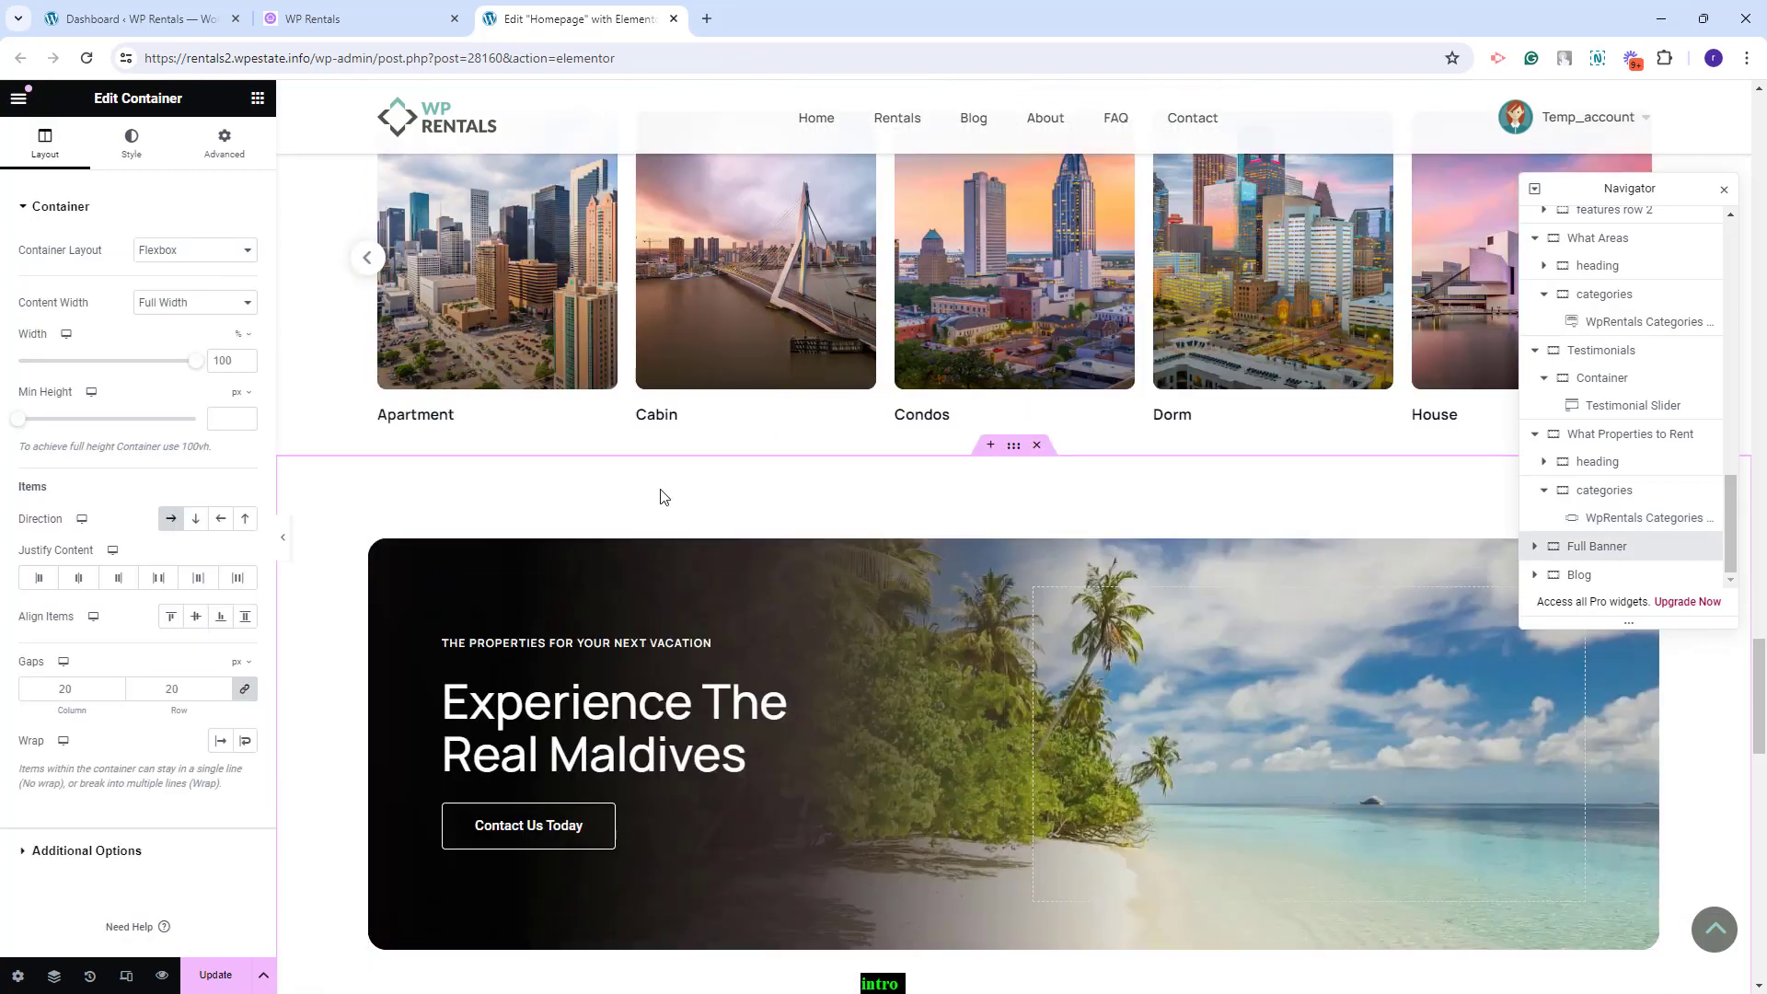
scroll(659, 495, down, 2)
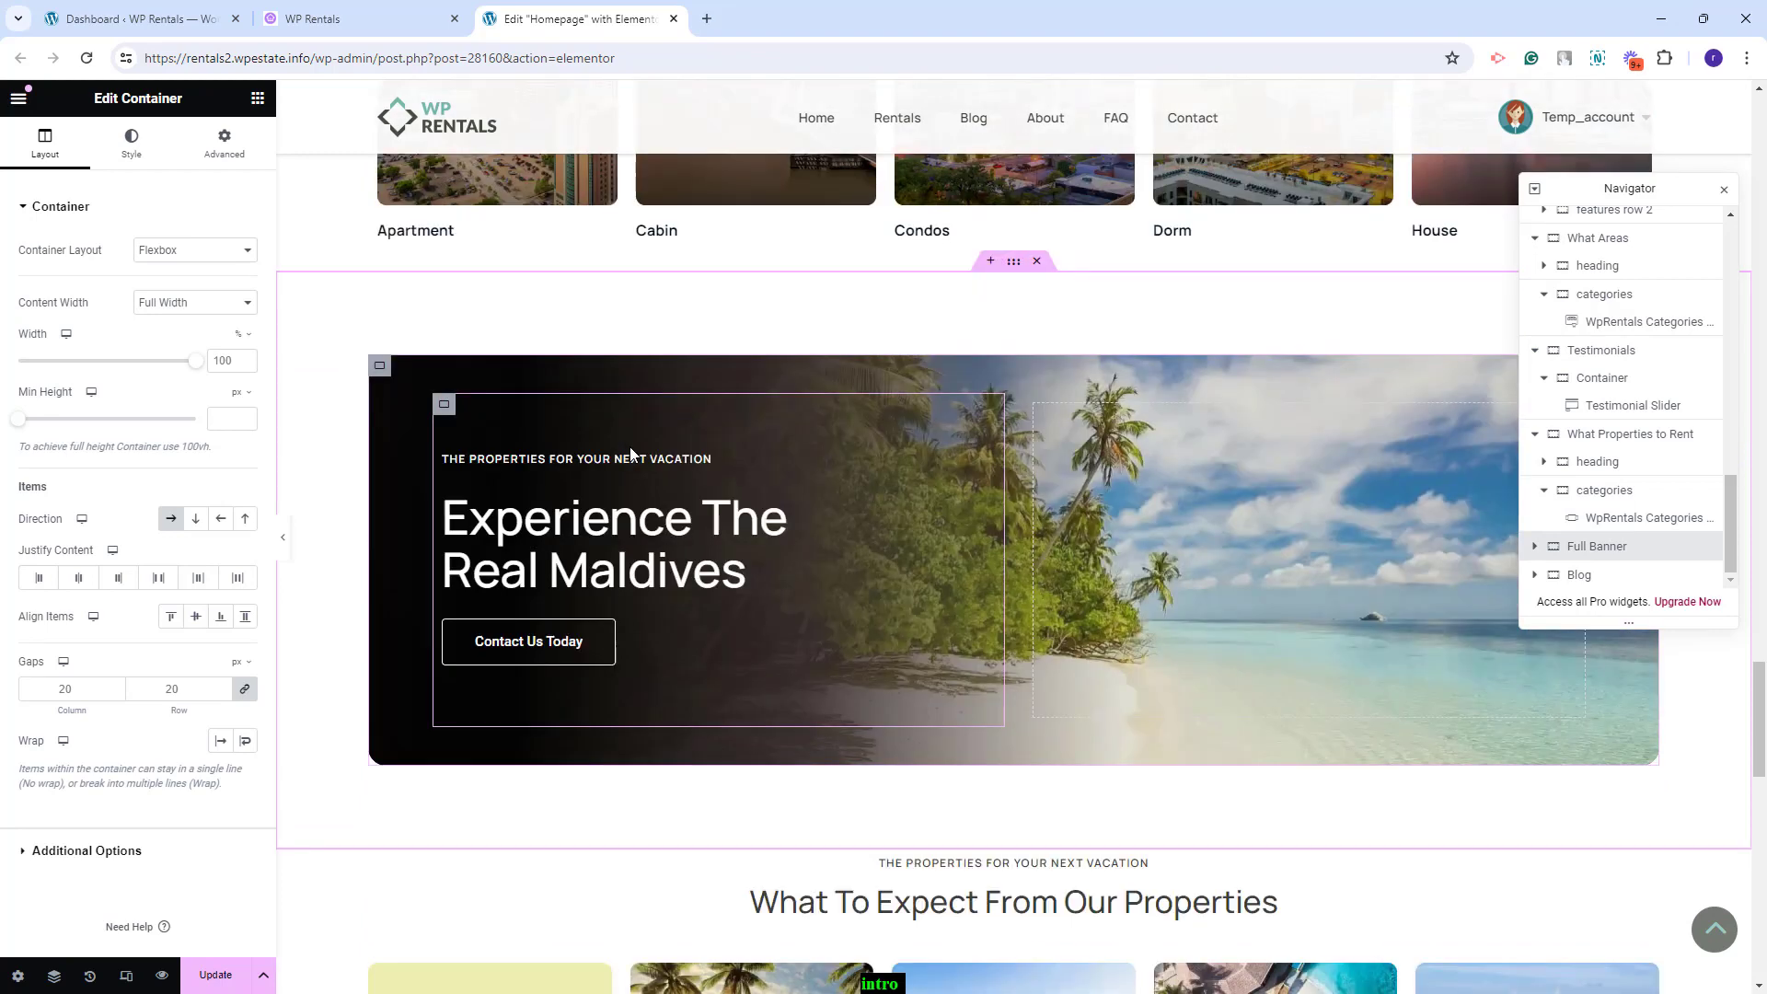
click(1388, 511)
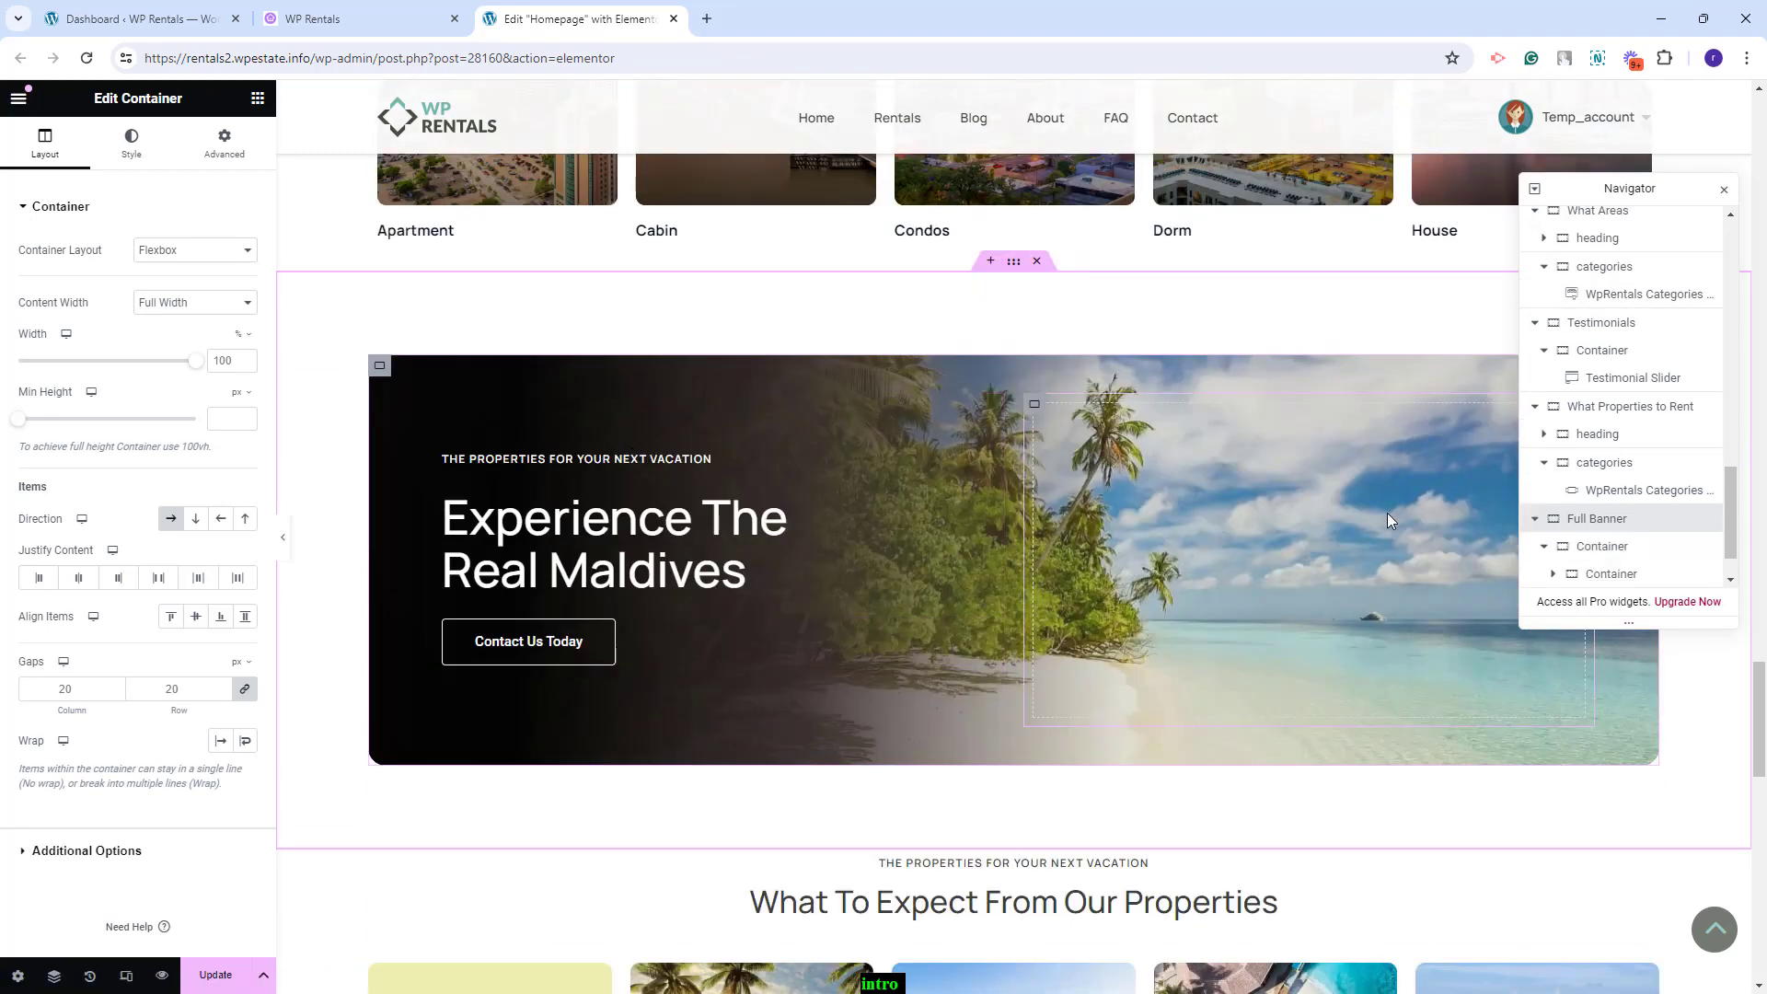
click(1602, 547)
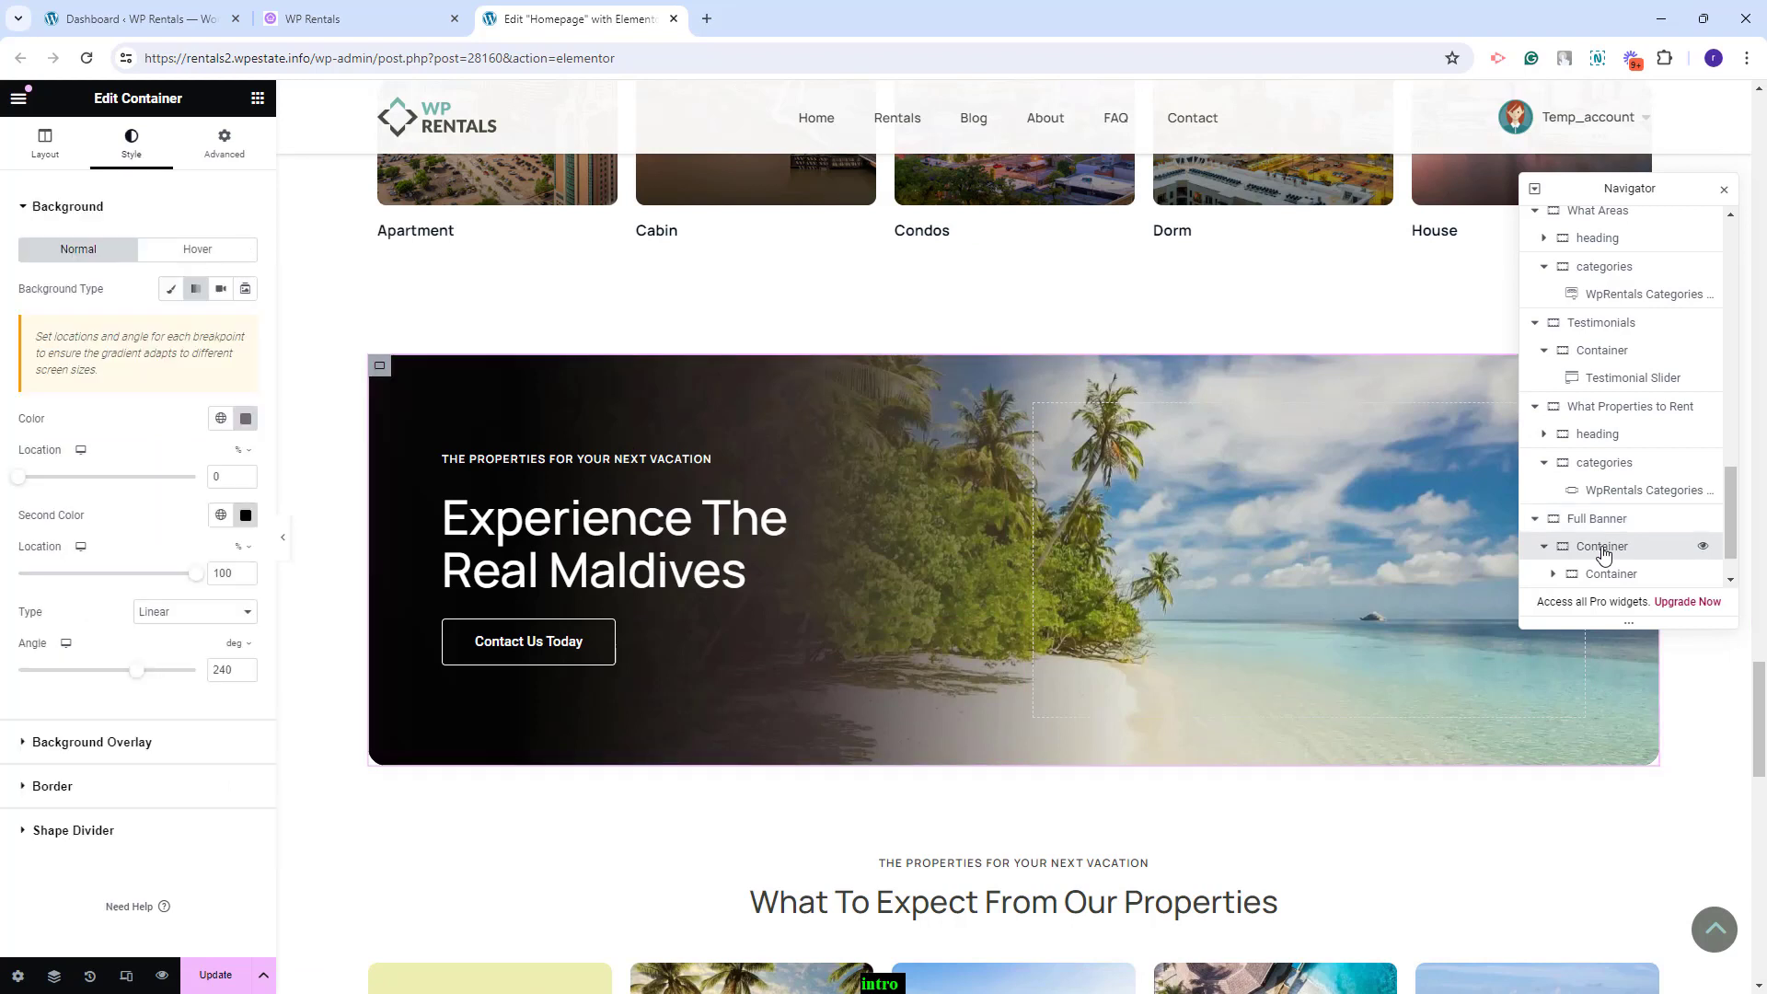
click(184, 744)
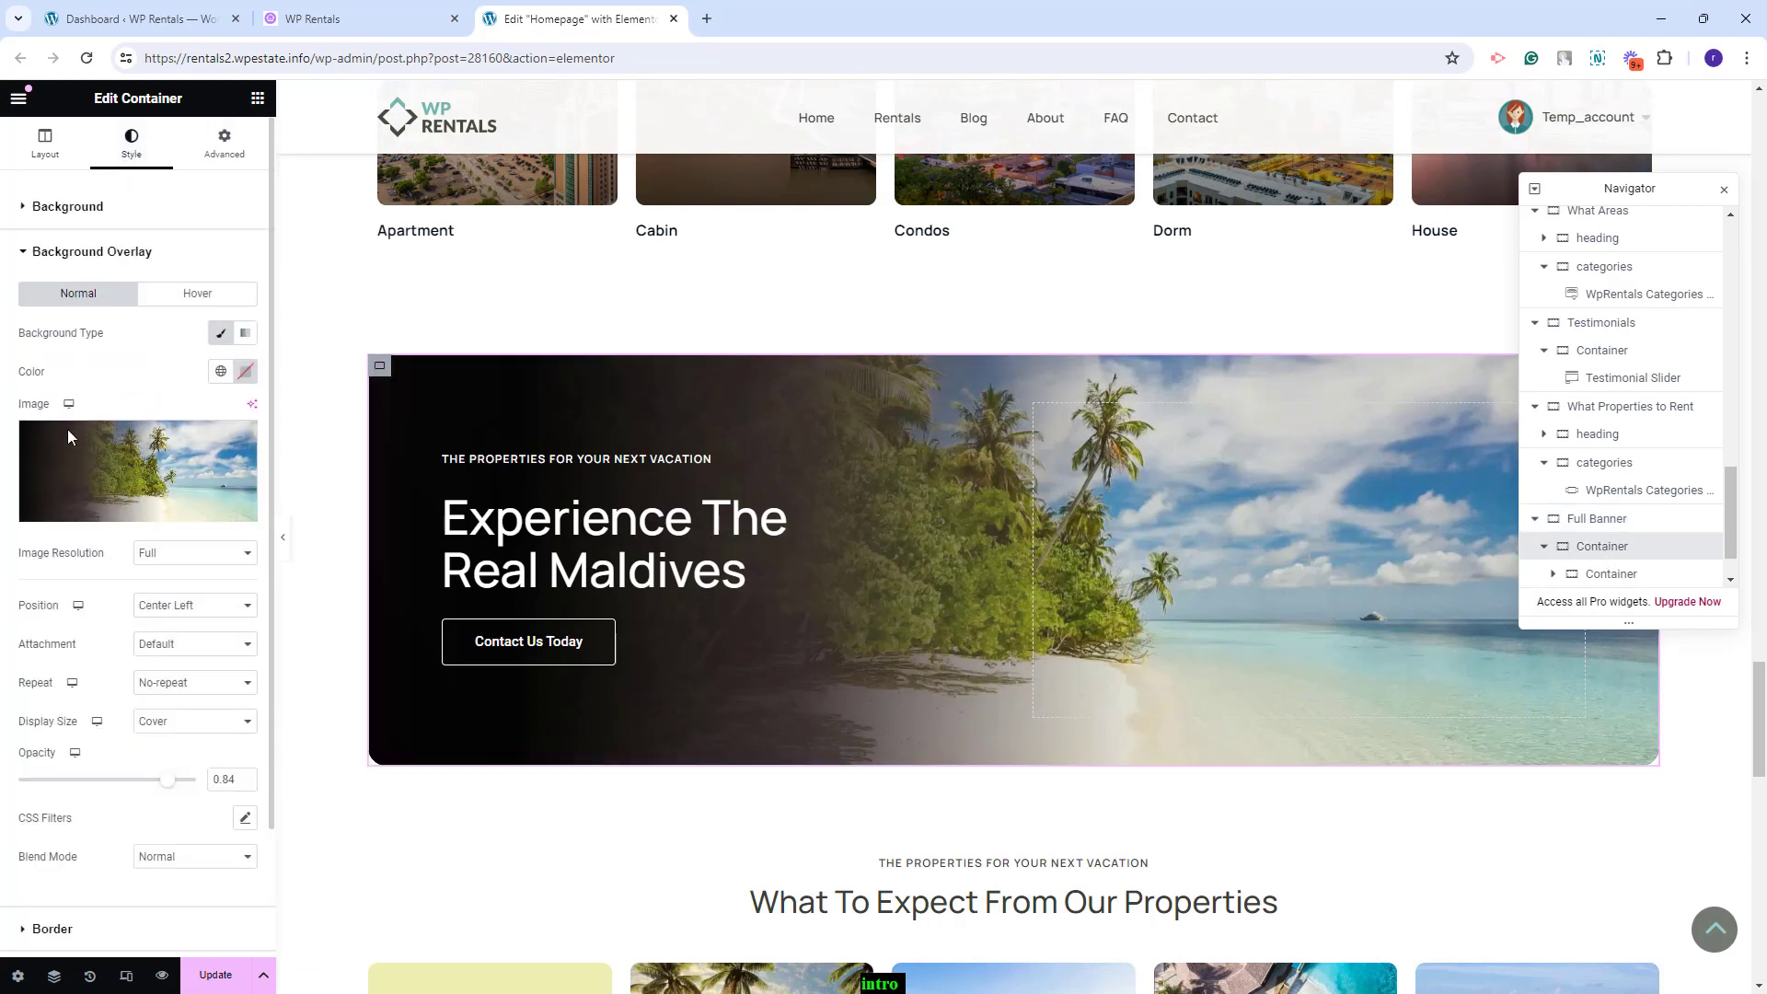
mouse_move(101, 469)
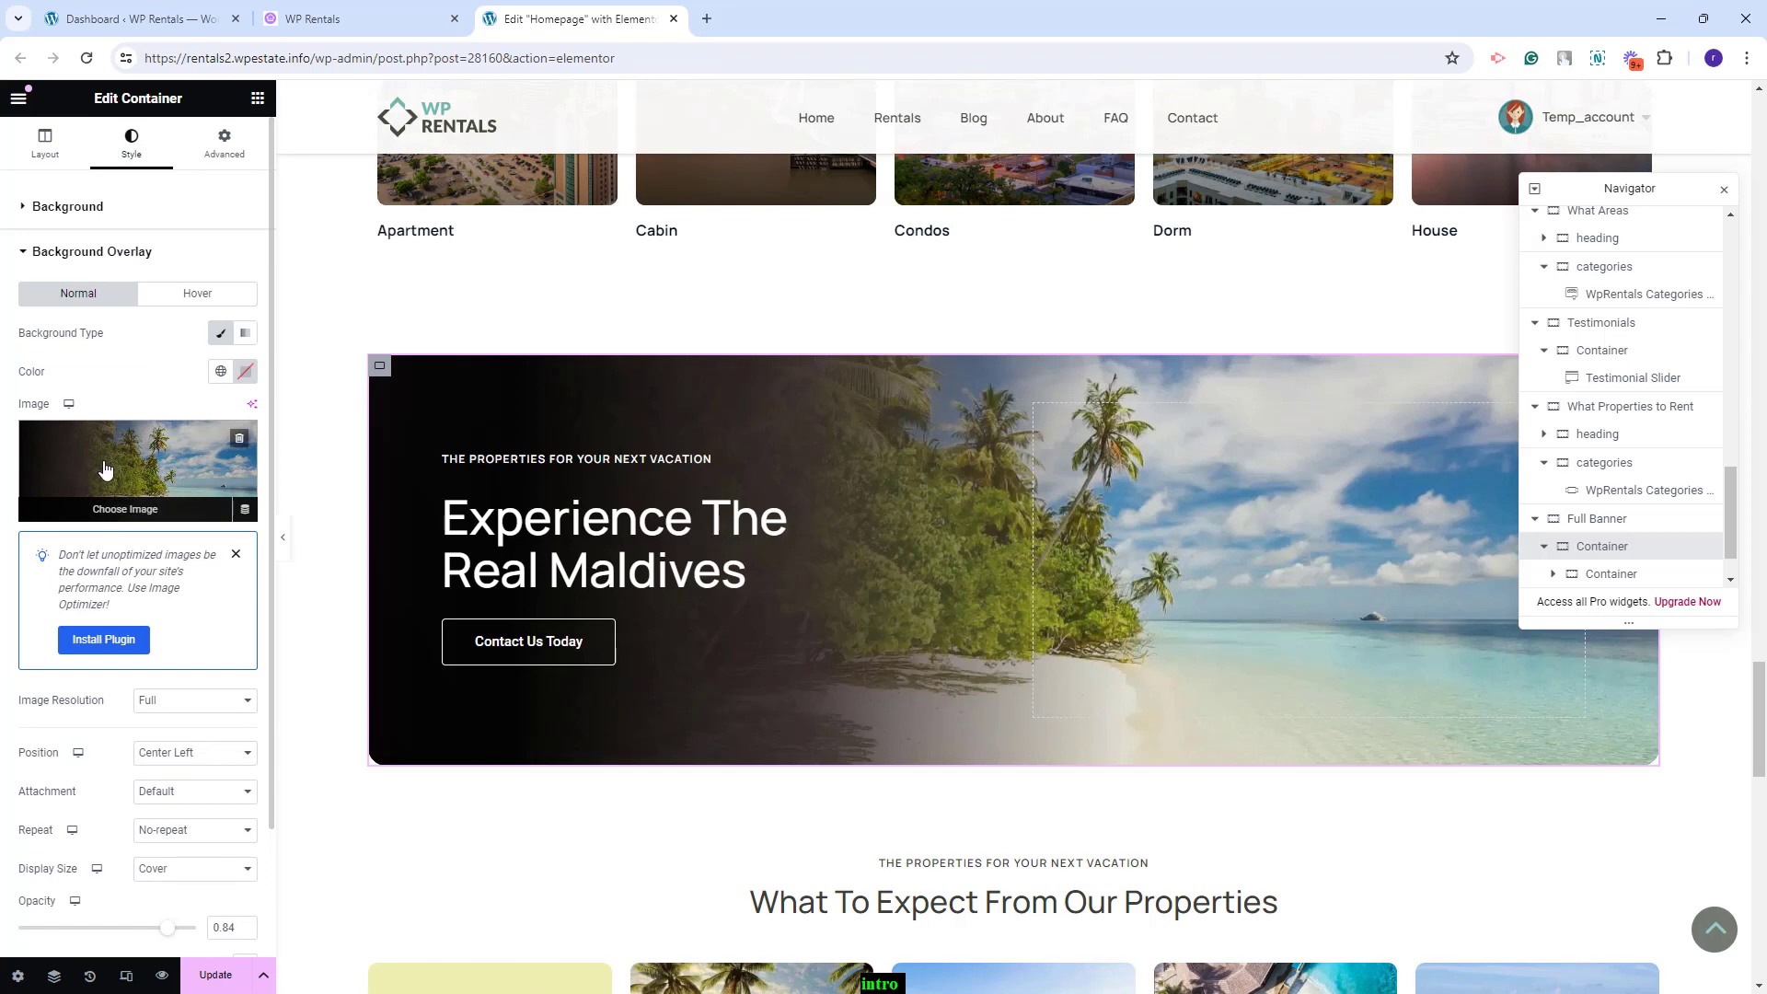
click(609, 552)
click(611, 671)
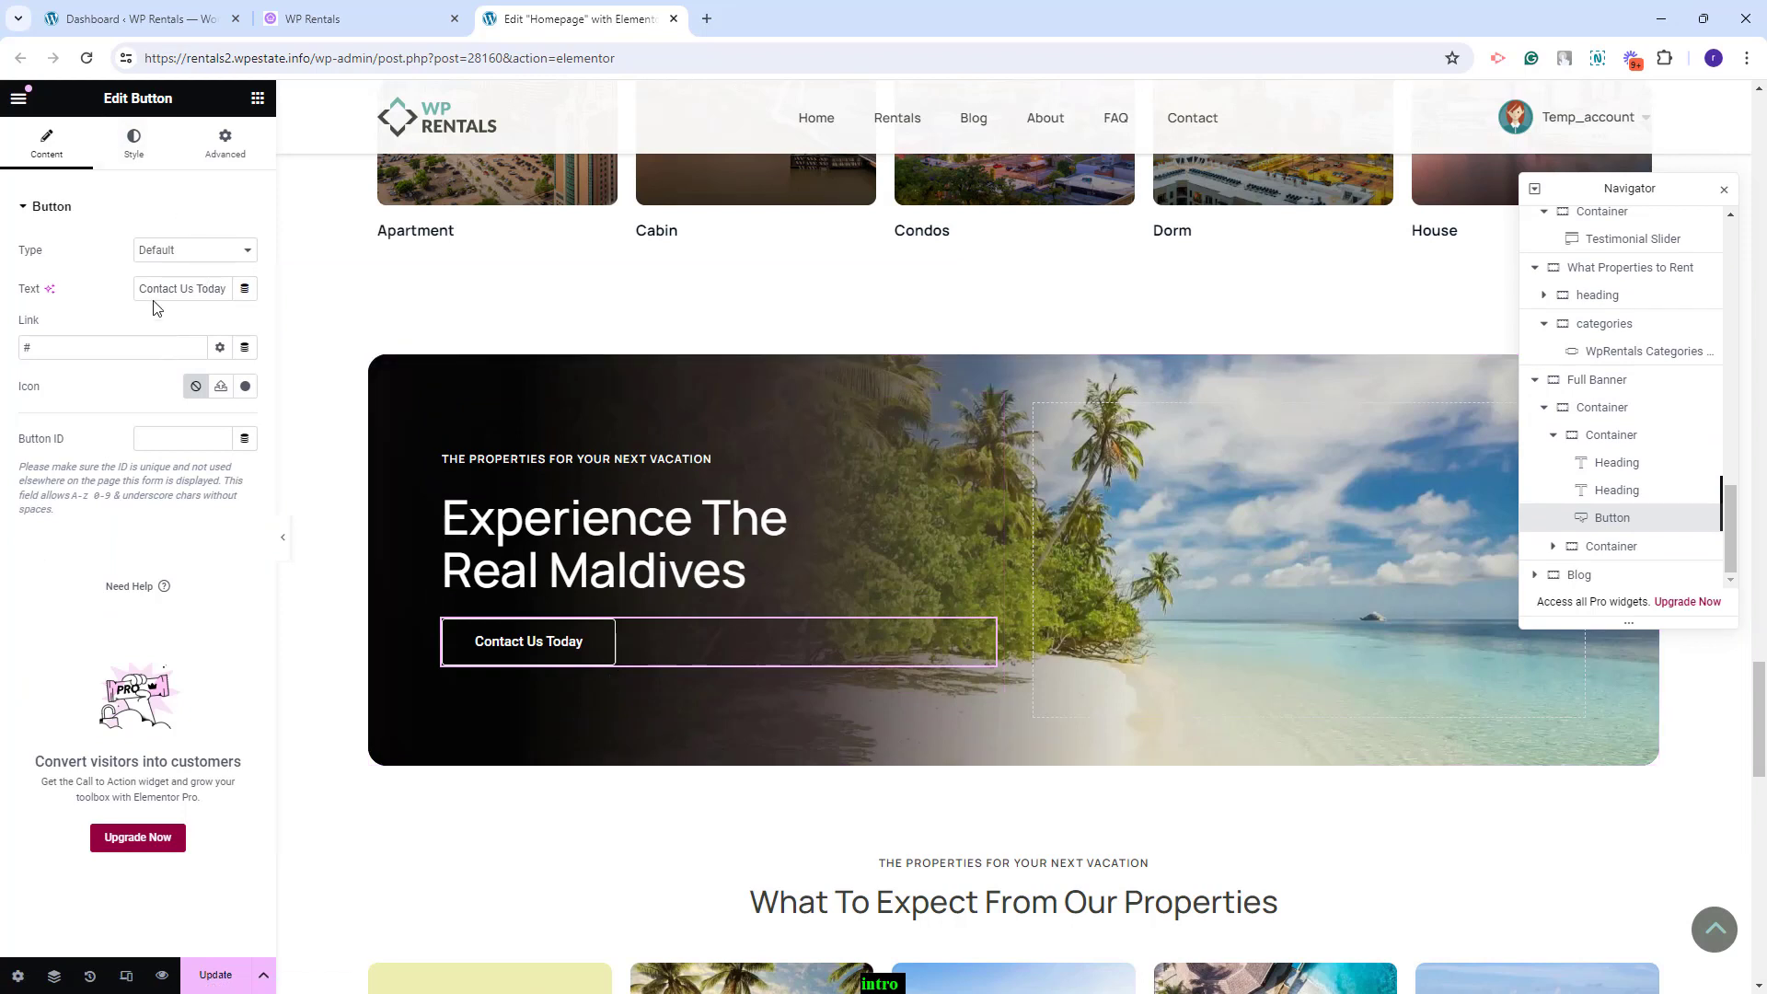
drag(140, 288, 230, 288)
click(88, 353)
click(1381, 792)
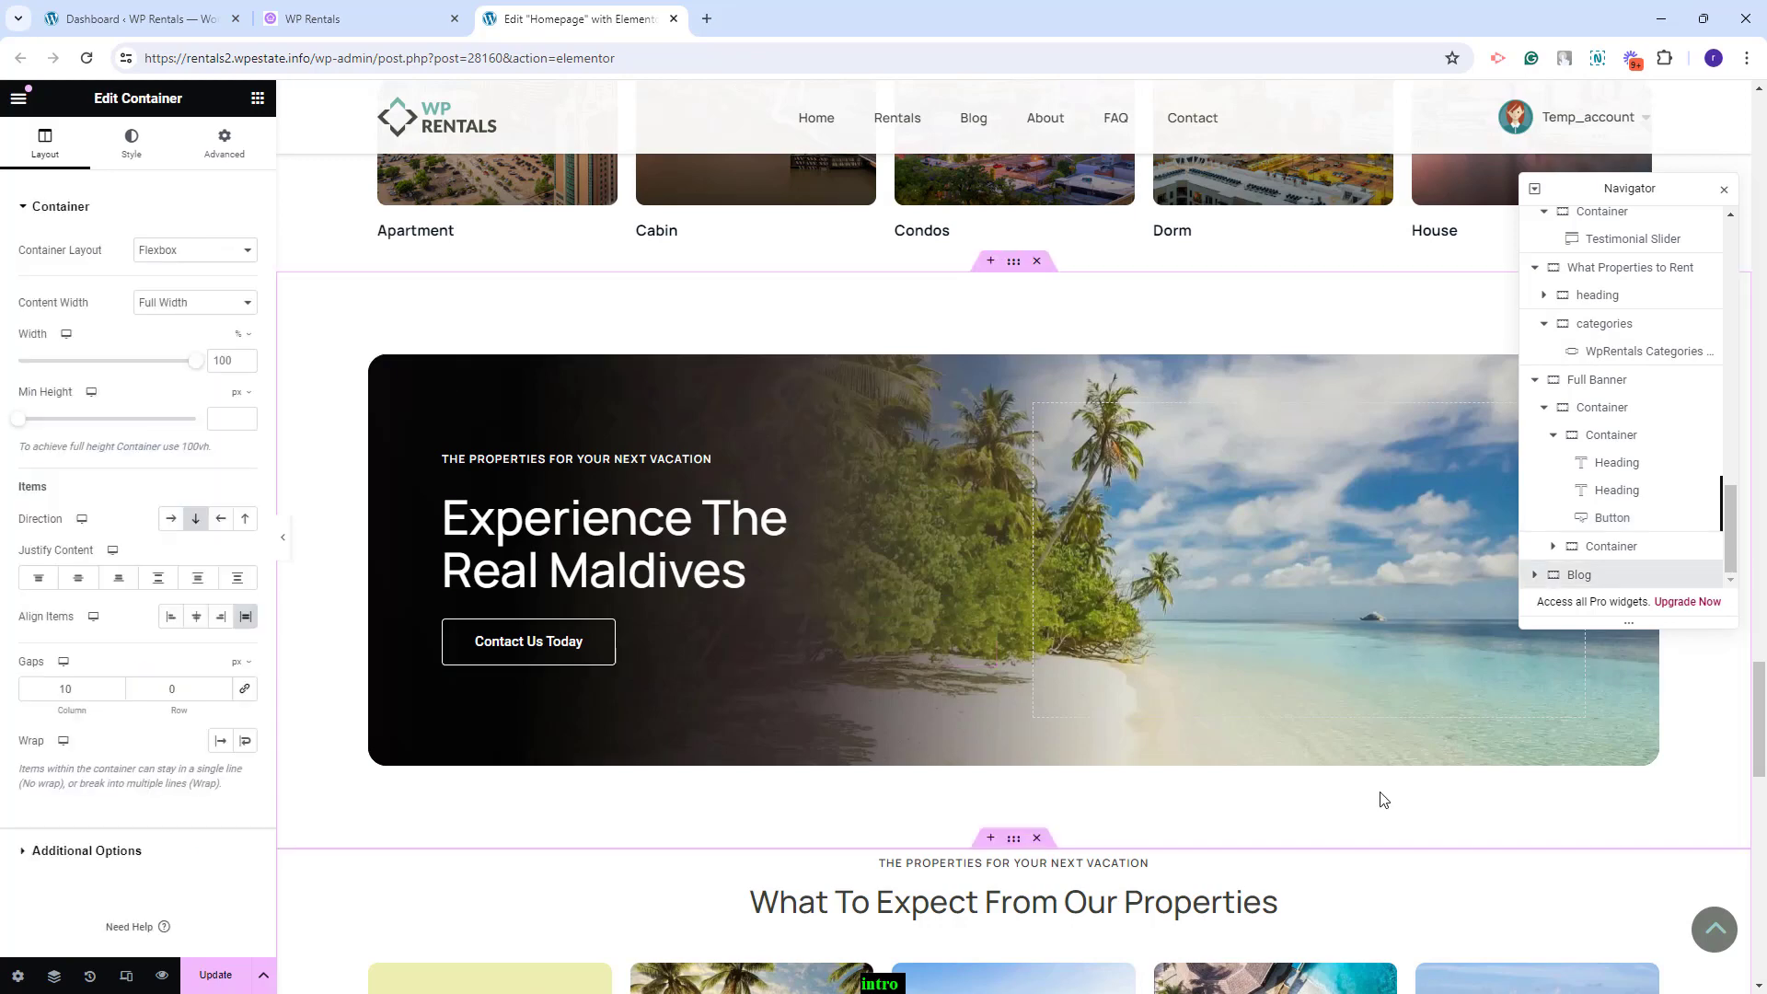
Inspect the blog's WpRentals Recent Items widget, keeping Articles as item type and type 3 cards
scroll(1380, 799, down, 6)
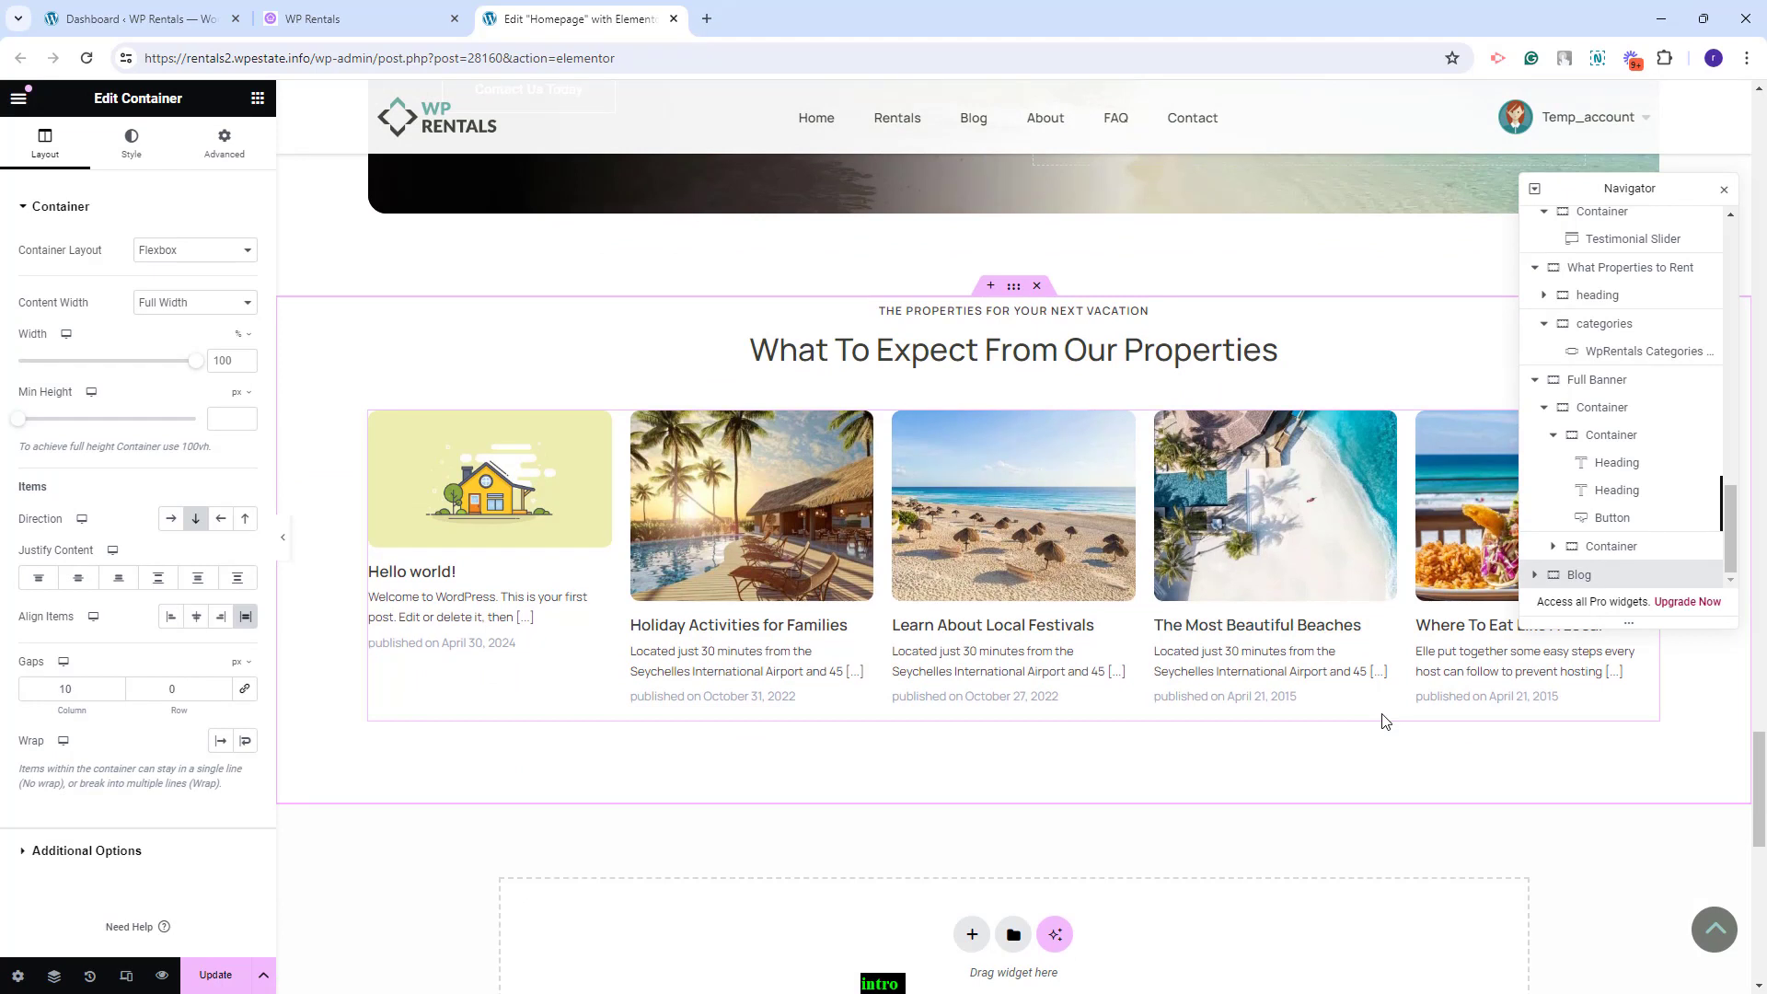
click(869, 710)
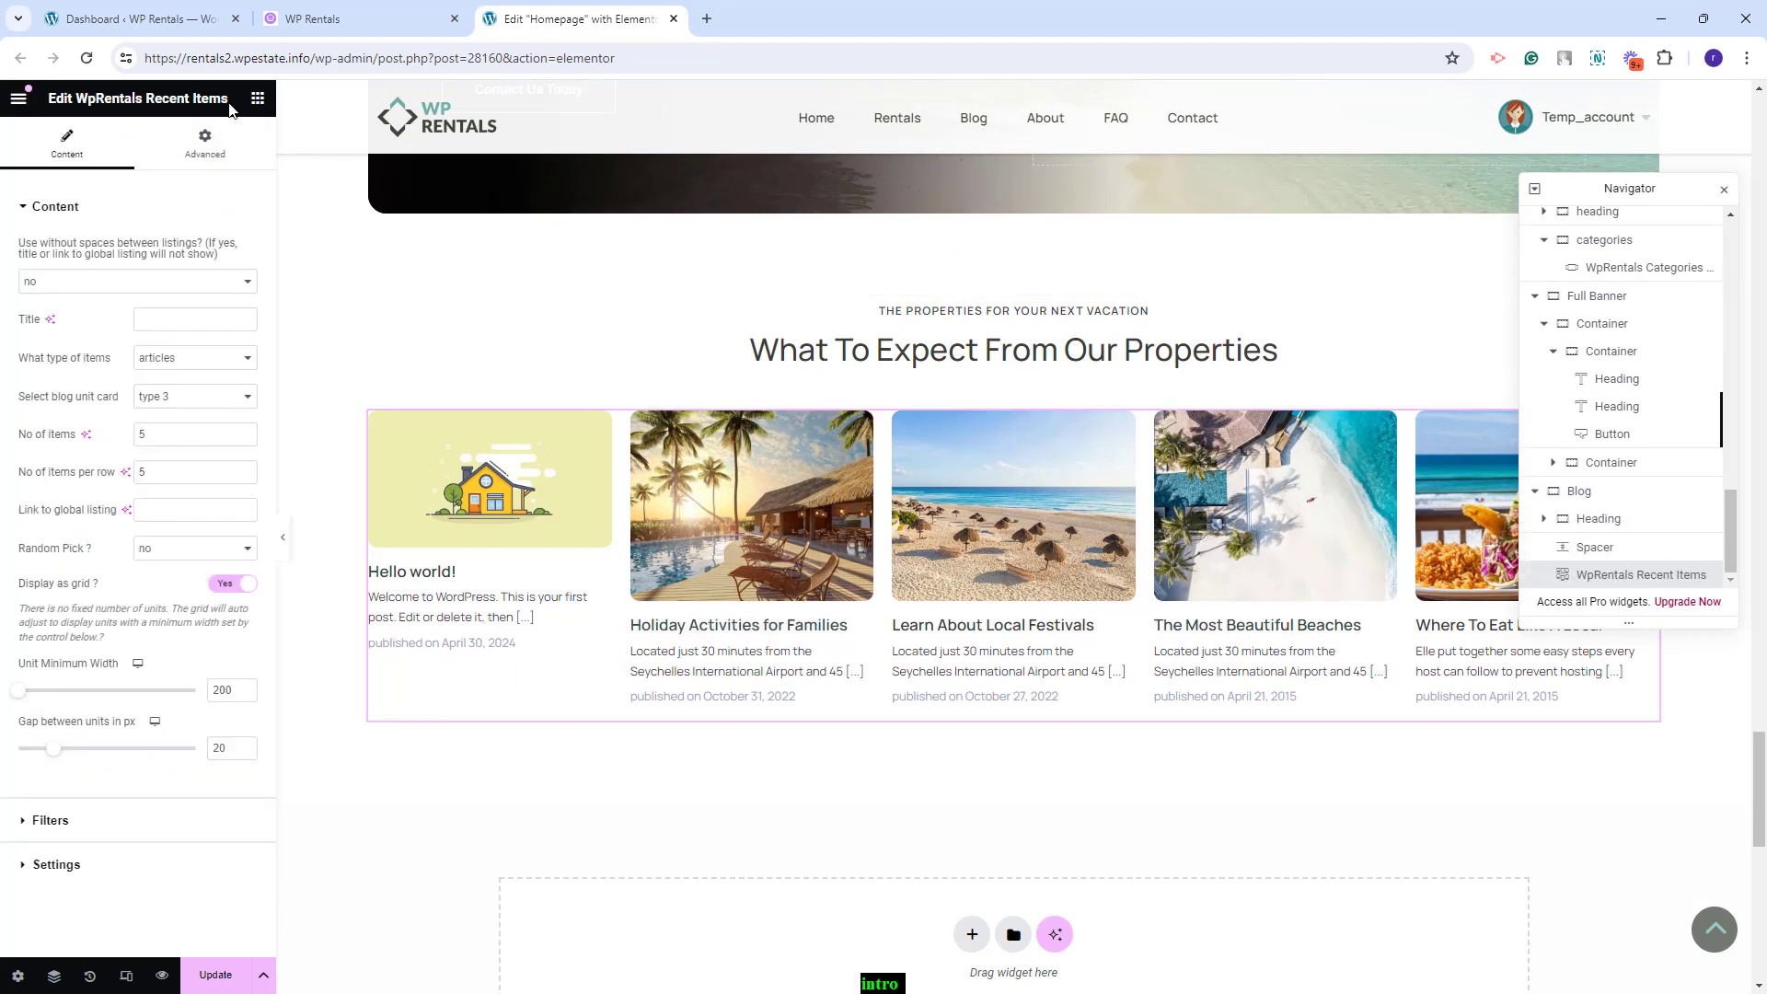
click(182, 361)
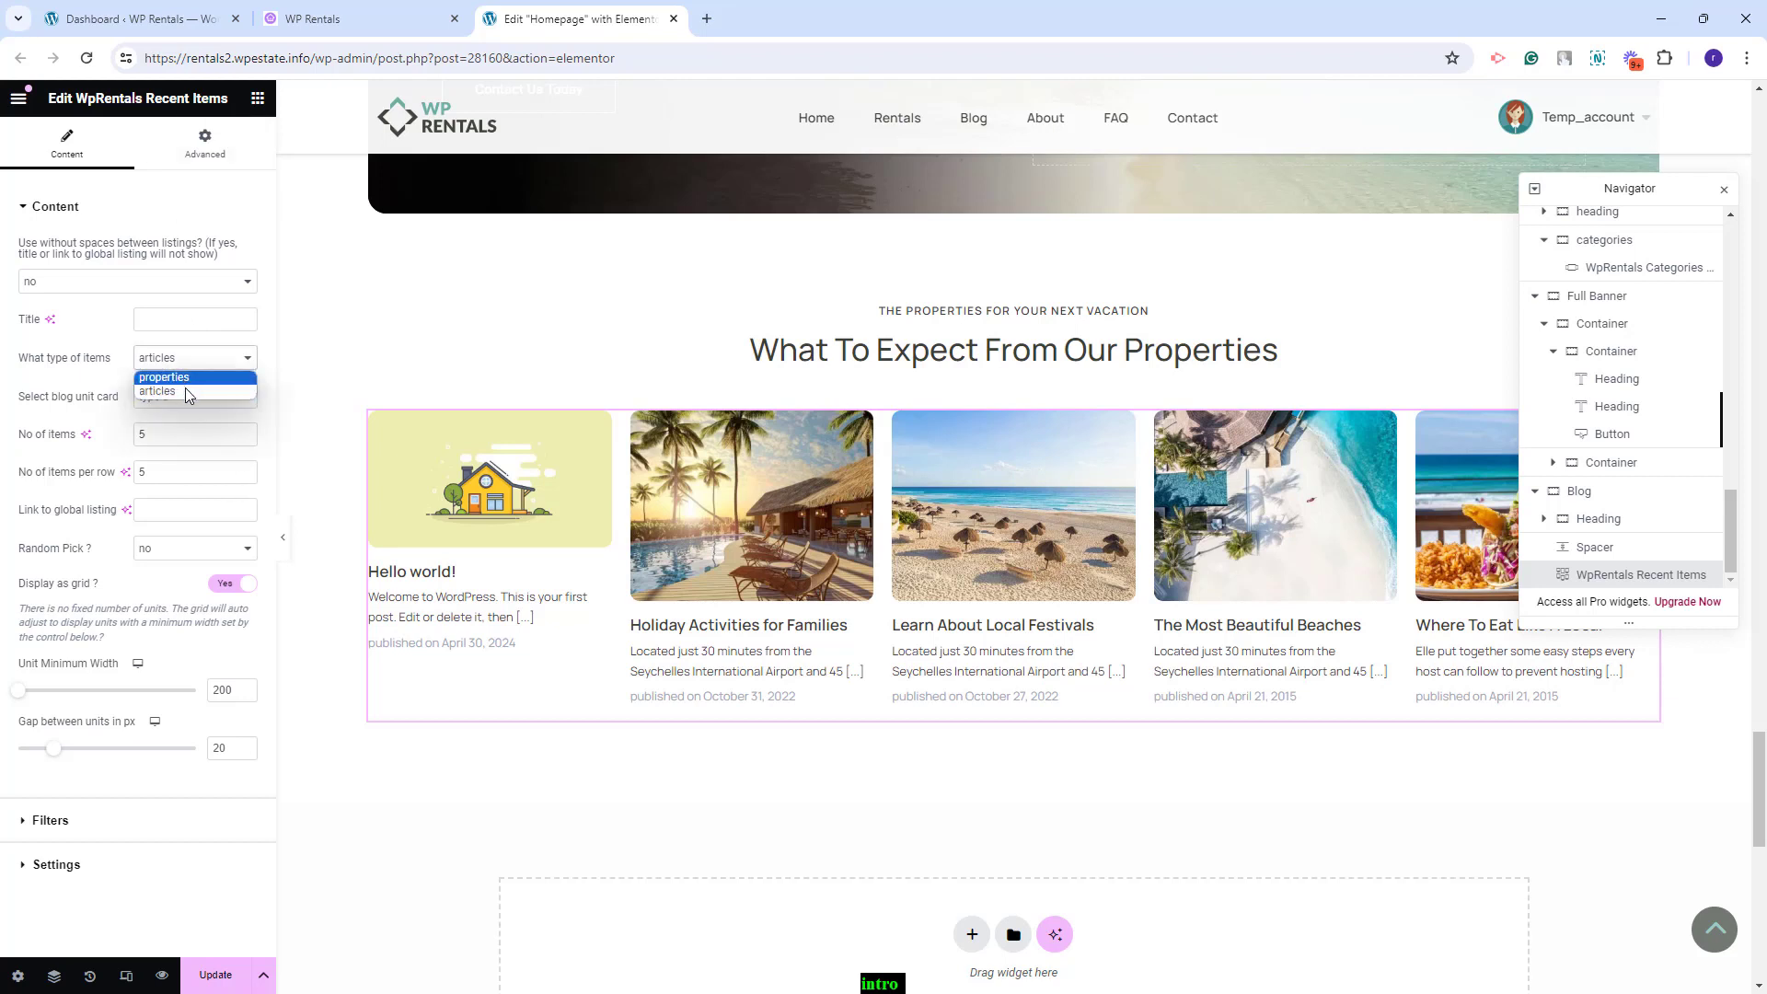
click(186, 390)
click(180, 369)
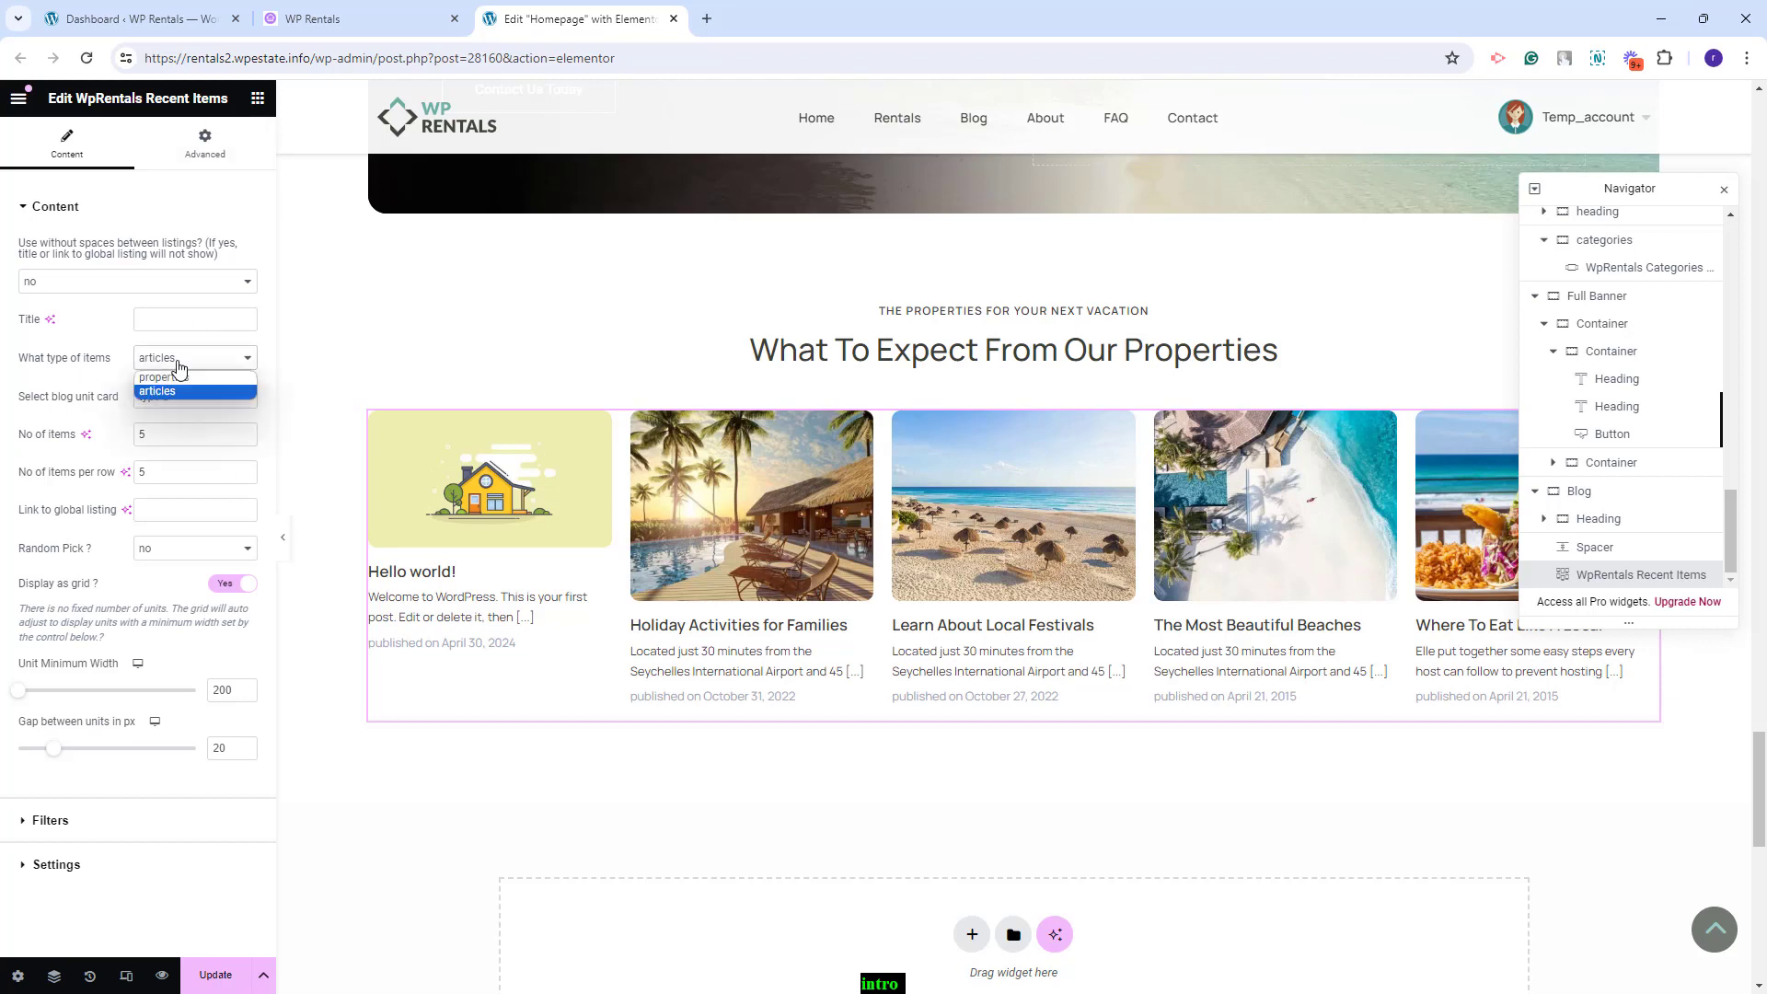
click(92, 339)
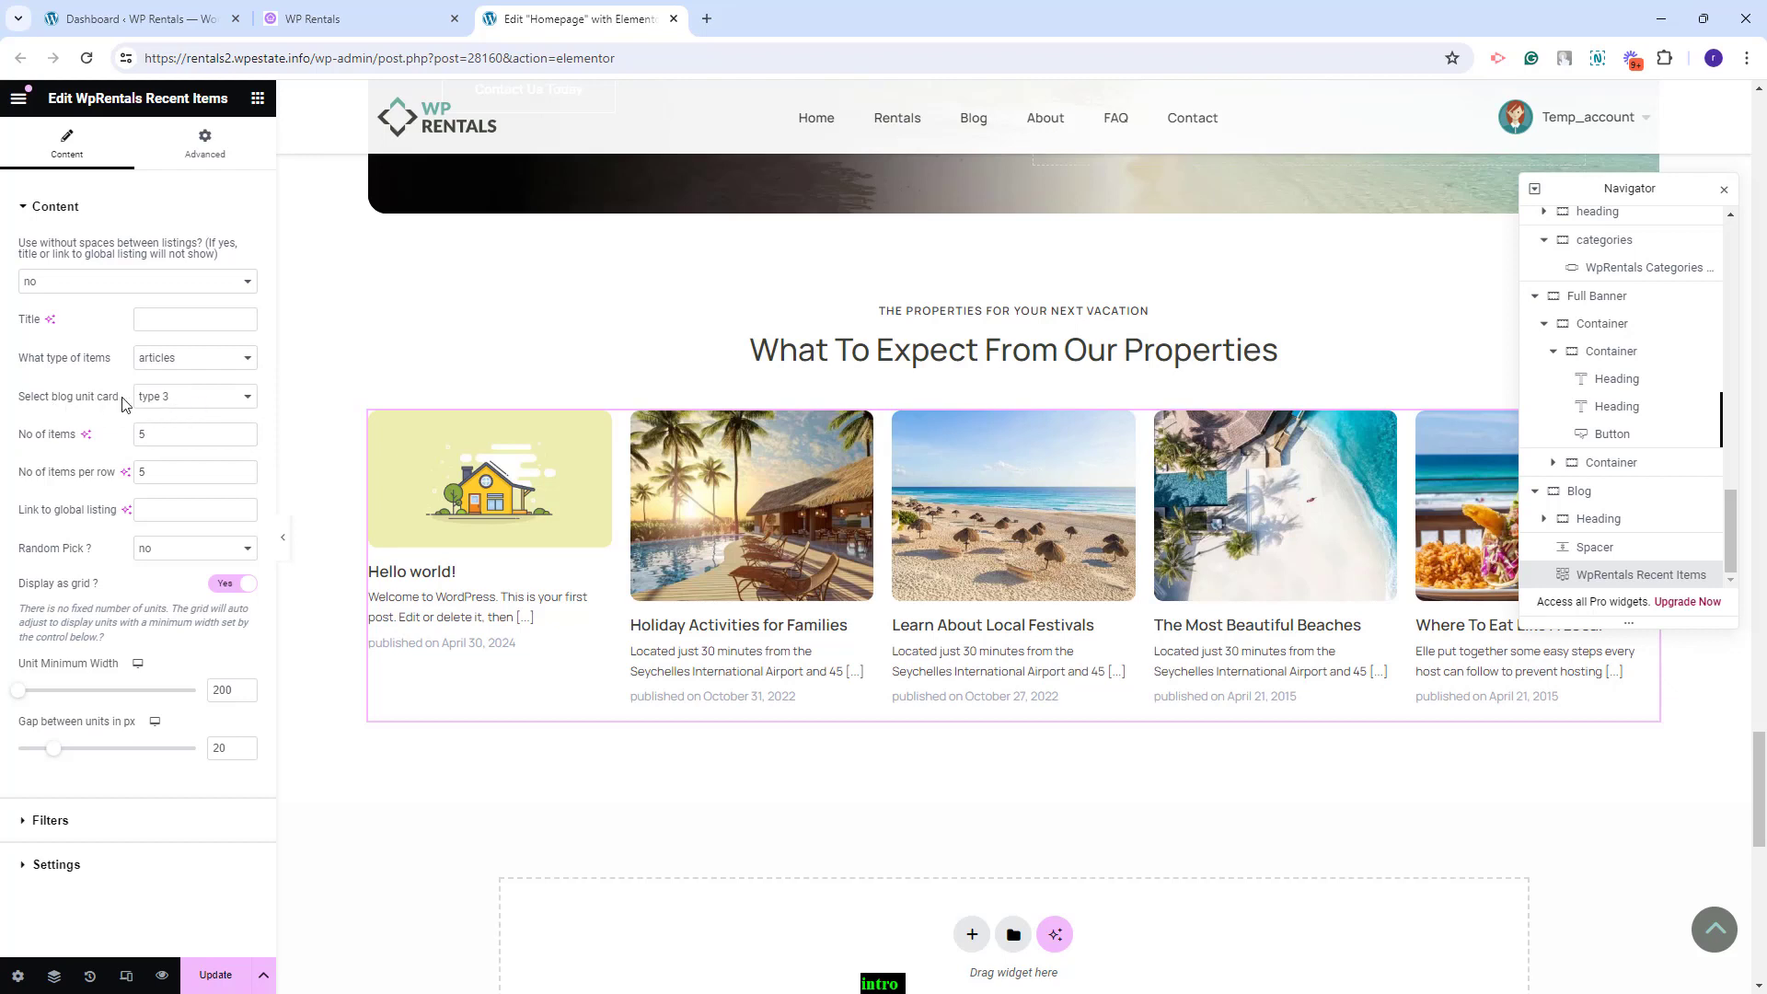
click(219, 405)
click(147, 443)
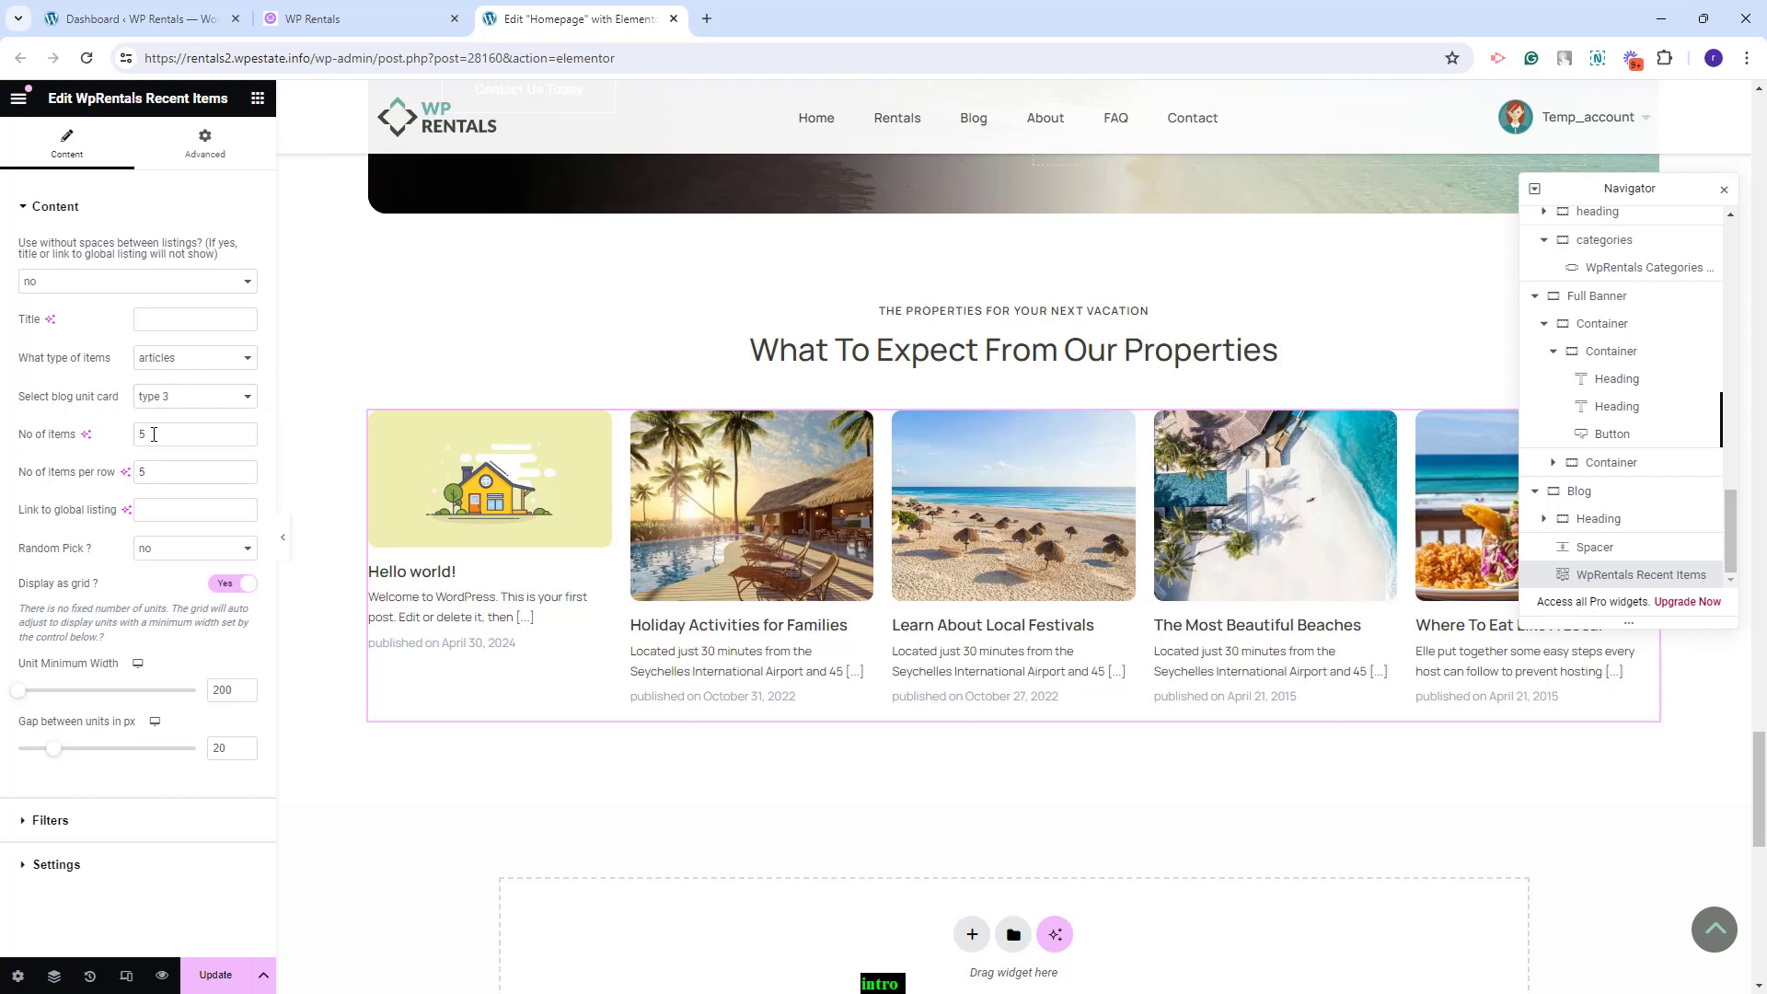